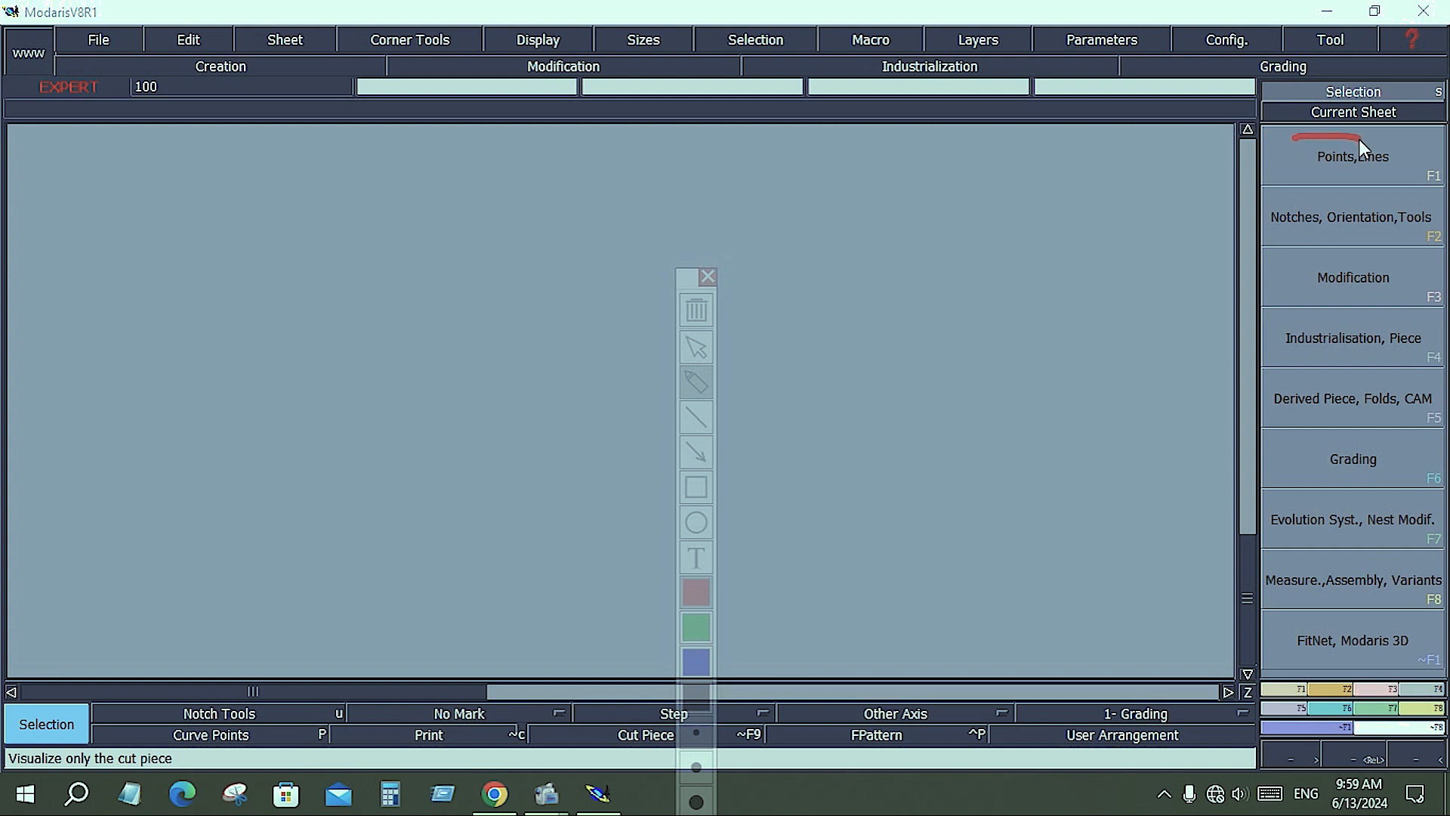
# - Circle the Points,Lines to Modification command groups, and then Industrialisation, Piece, with the red screen pen, clearing each marking
pyautogui.moveTo(1443, 161)
pyautogui.mouseDown()
pyautogui.moveTo(1447, 317)
pyautogui.moveTo(1411, 320)
pyautogui.moveTo(1294, 142)
pyautogui.mouseUp()
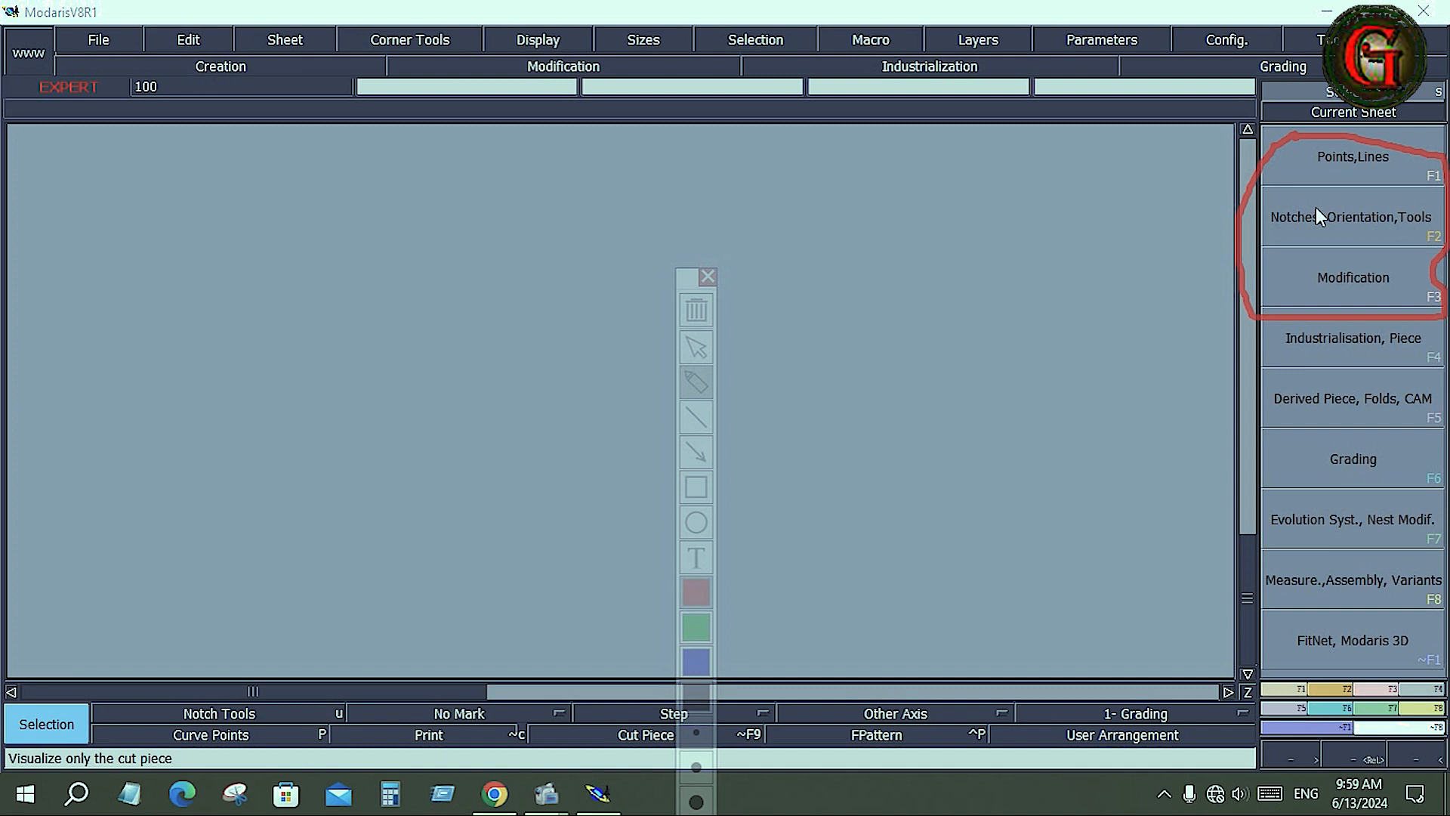
pyautogui.press('Escape')
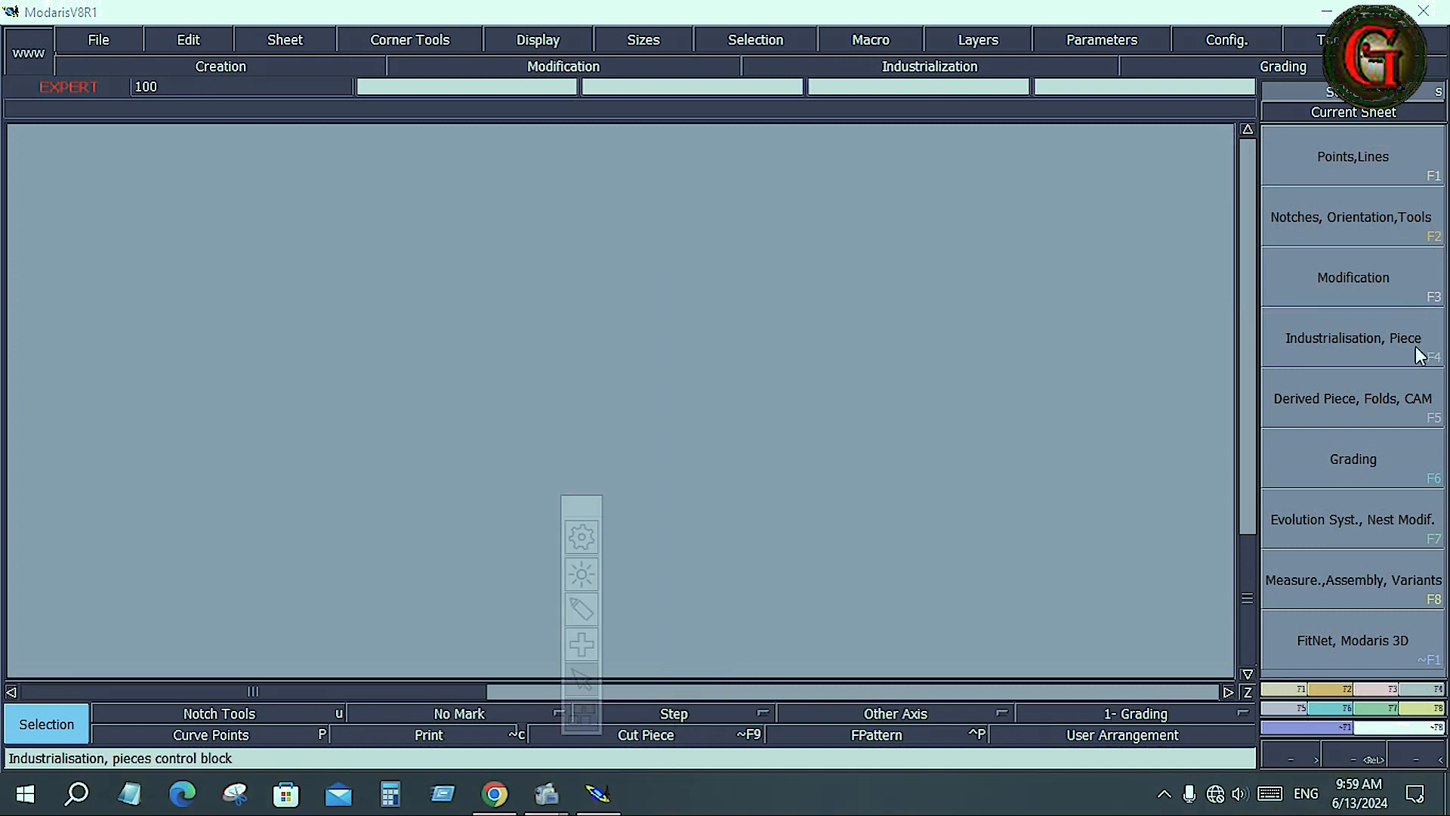
pyautogui.click(581, 607)
pyautogui.moveTo(1409, 328)
pyautogui.mouseDown()
pyautogui.moveTo(1443, 342)
pyautogui.moveTo(1443, 370)
pyautogui.mouseUp()
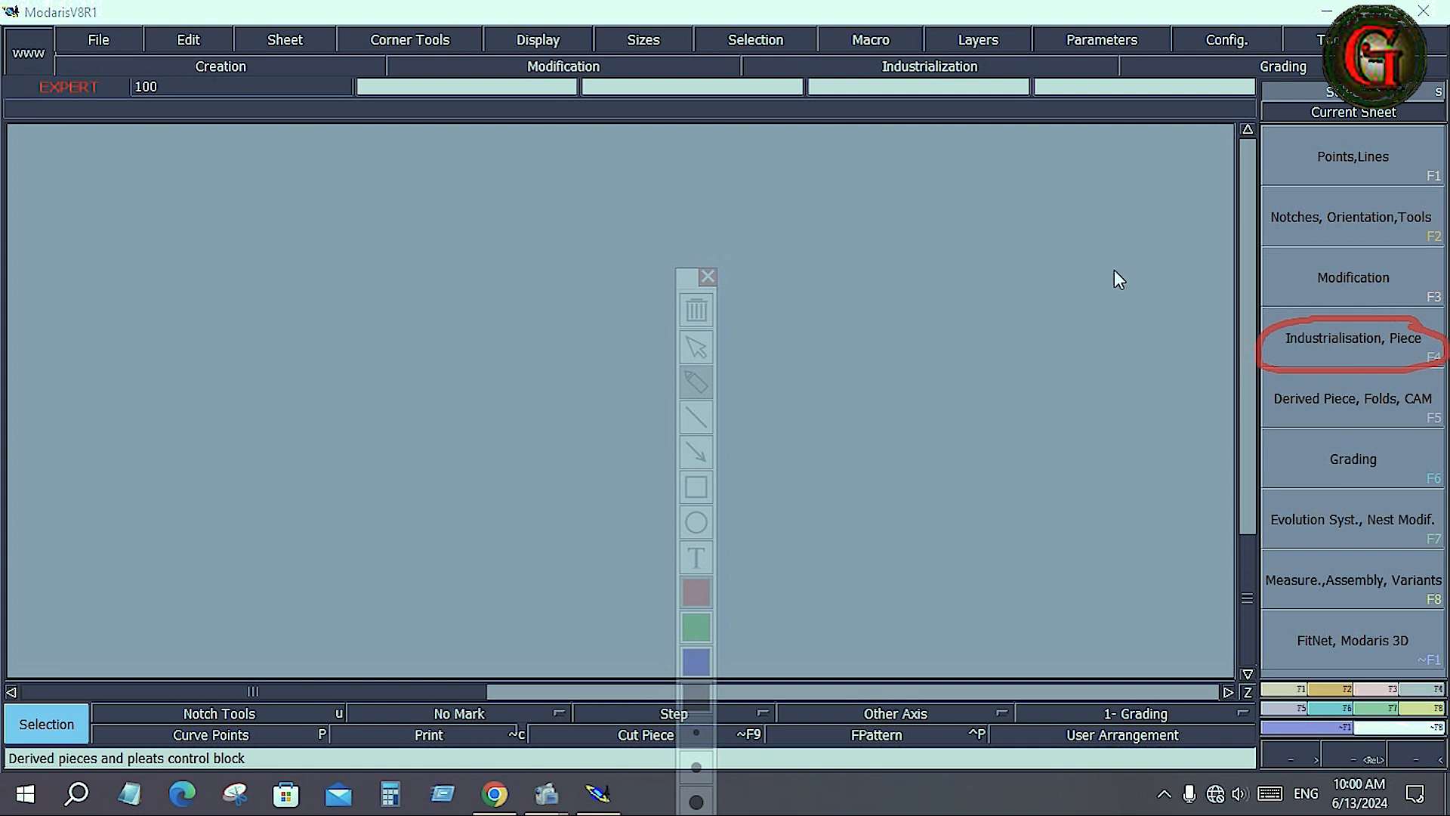
pyautogui.press('Escape')
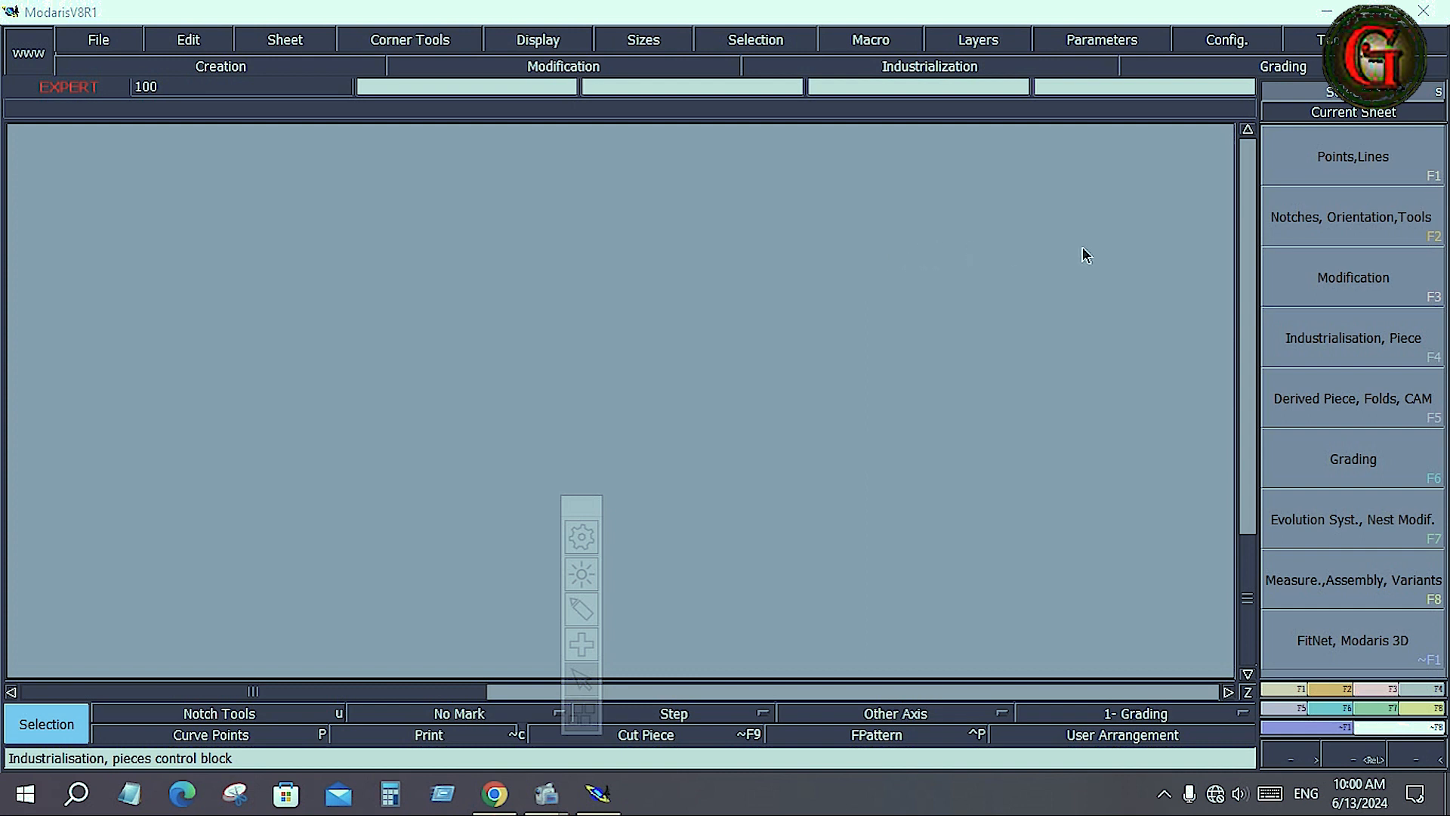
# - Look through the commands in the function groups, including line and point modification, derived pieces, folds, grading and measurements
pyautogui.click(1437, 172)
pyautogui.click(1391, 689)
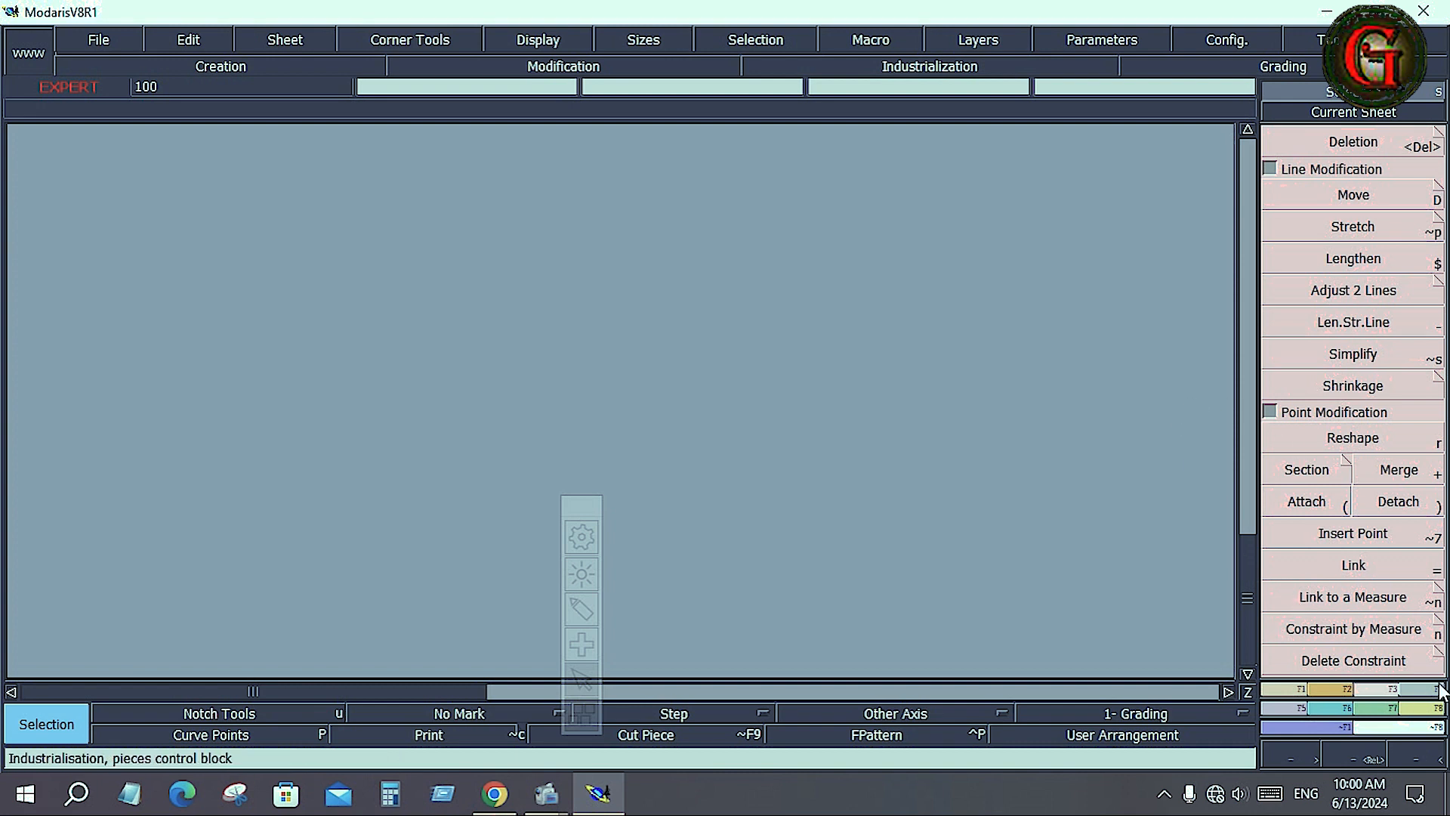
pyautogui.click(1298, 710)
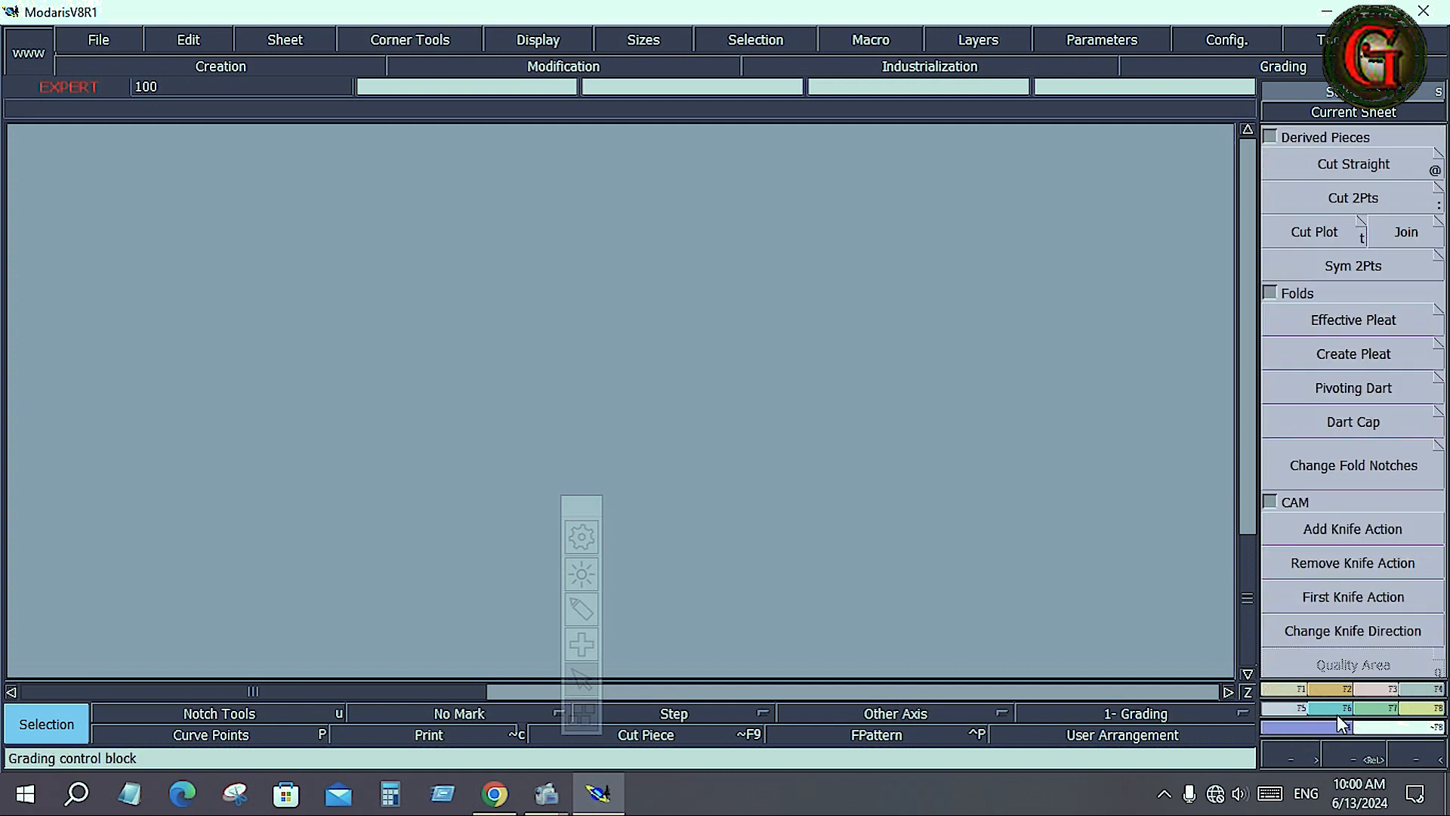
pyautogui.click(1329, 710)
pyautogui.click(1390, 708)
pyautogui.click(1416, 710)
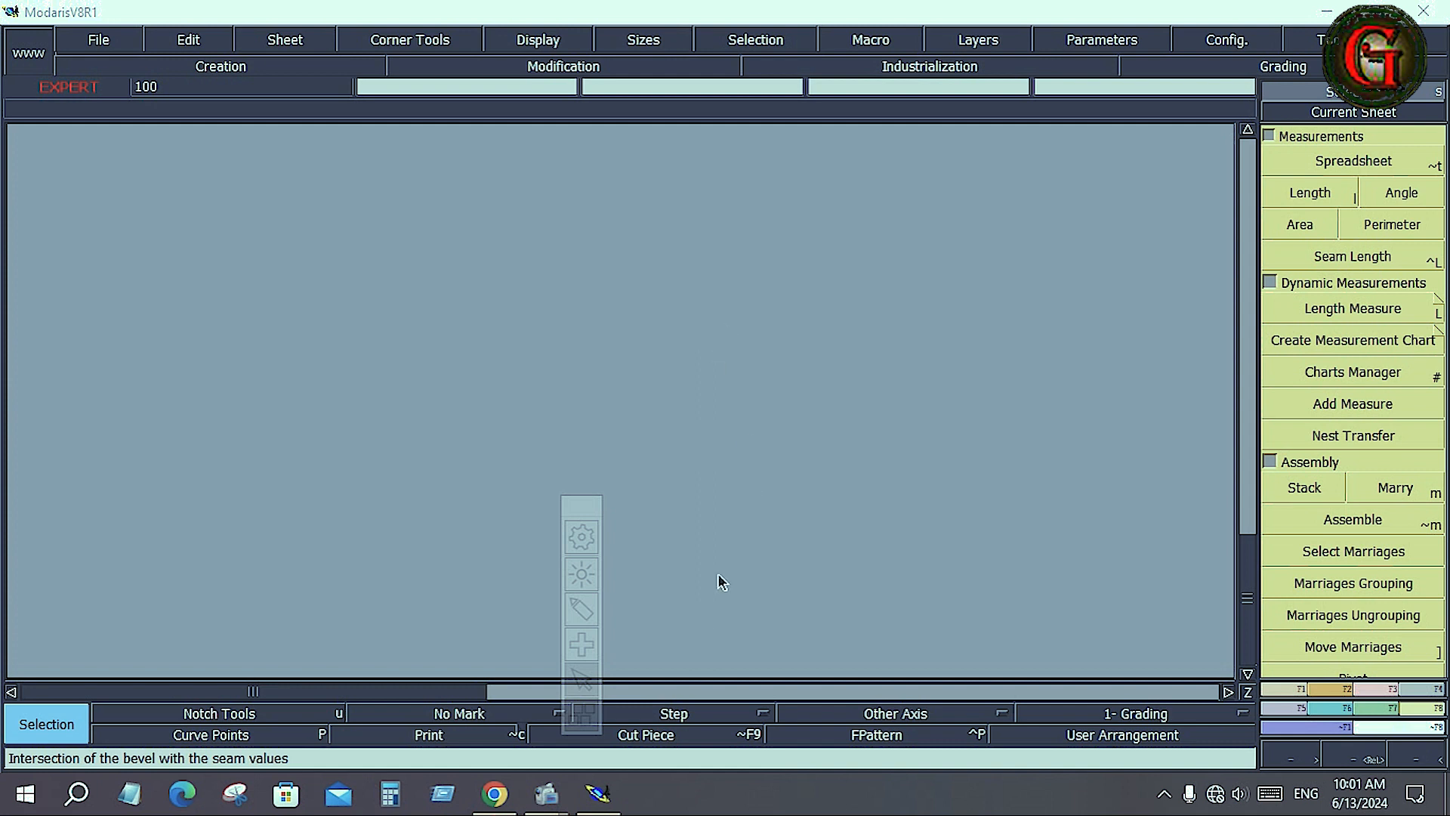
# - Switch to the JACKET workbook in Excel and examine the measurement chart on the TEE SHIRT-TRA sheet
pyautogui.click(1327, 14)
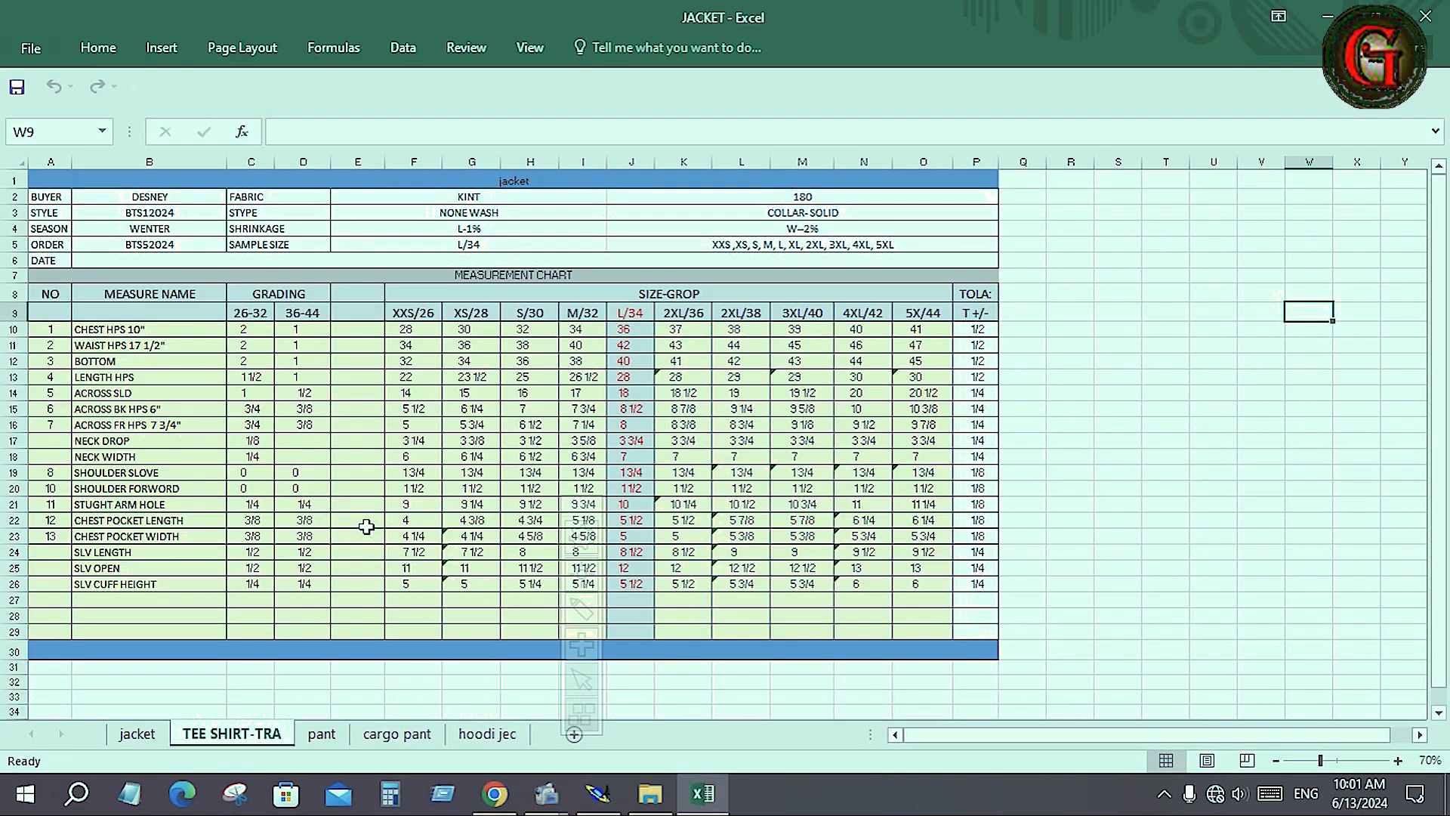
pyautogui.keyDown('ctrl'); pyautogui.scroll(1, 367, 526); pyautogui.keyUp('ctrl')
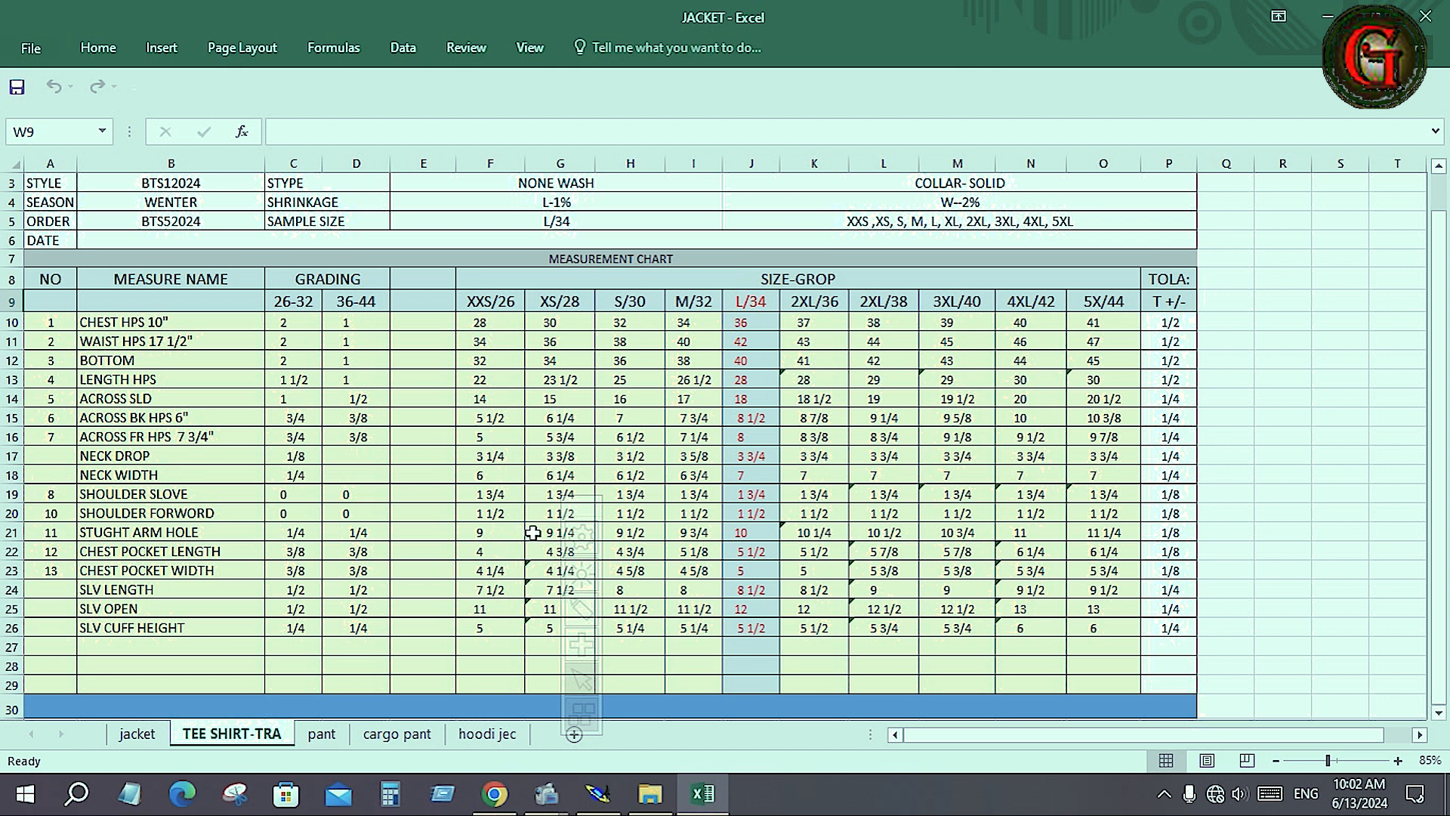
pyautogui.hotkey('alt', 'Tab')
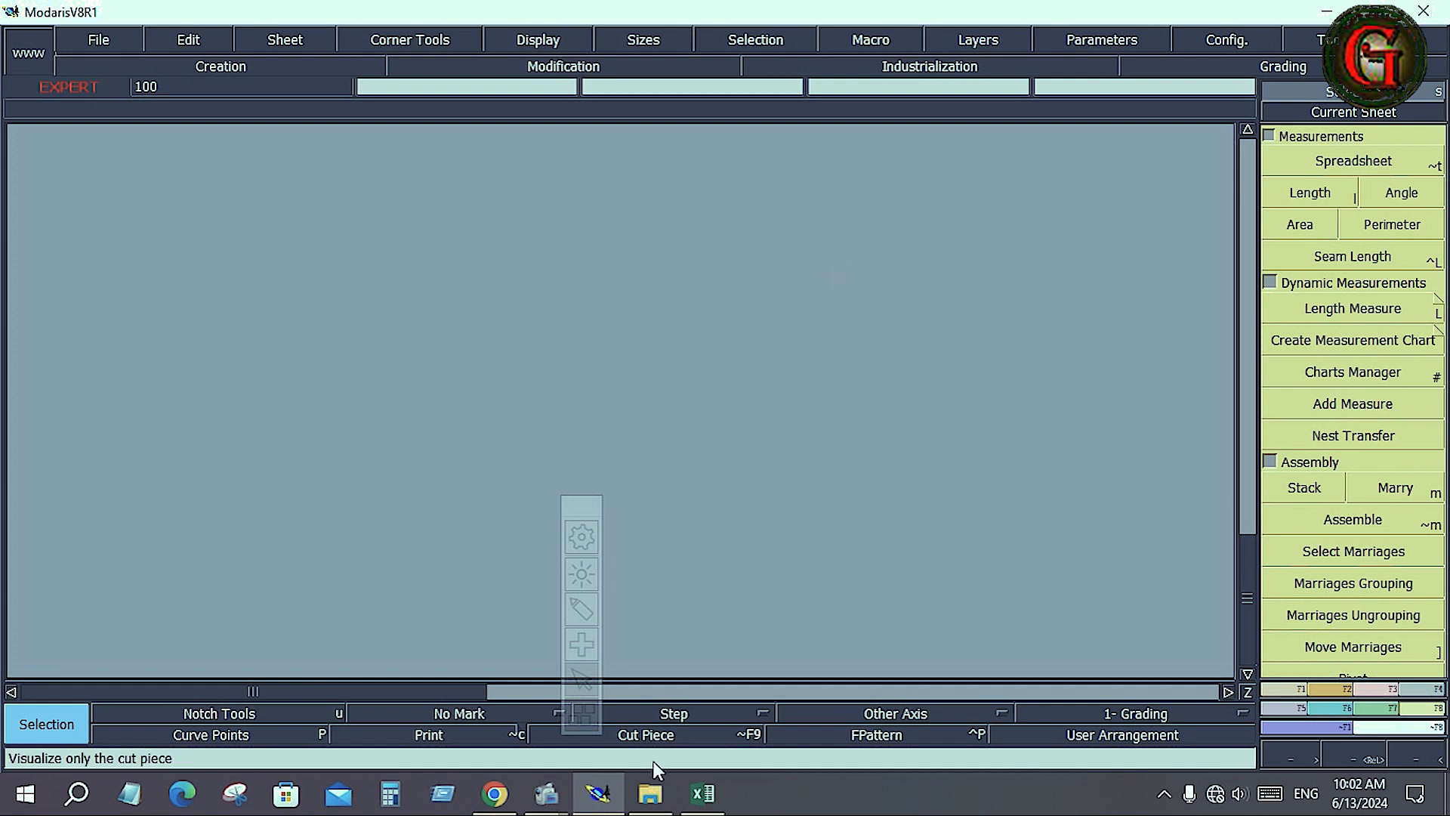
pyautogui.moveTo(597, 803)
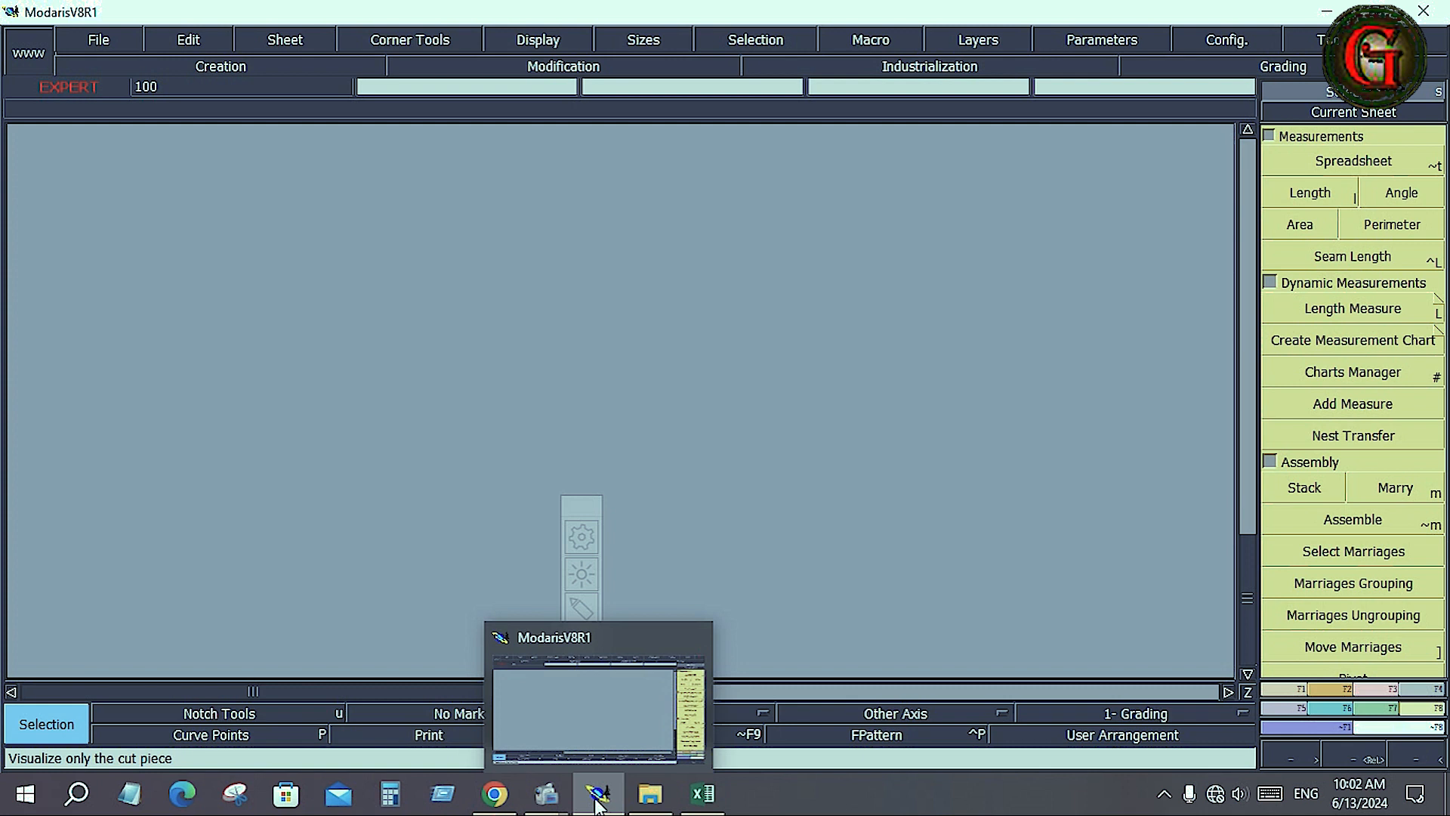
pyautogui.click(702, 793)
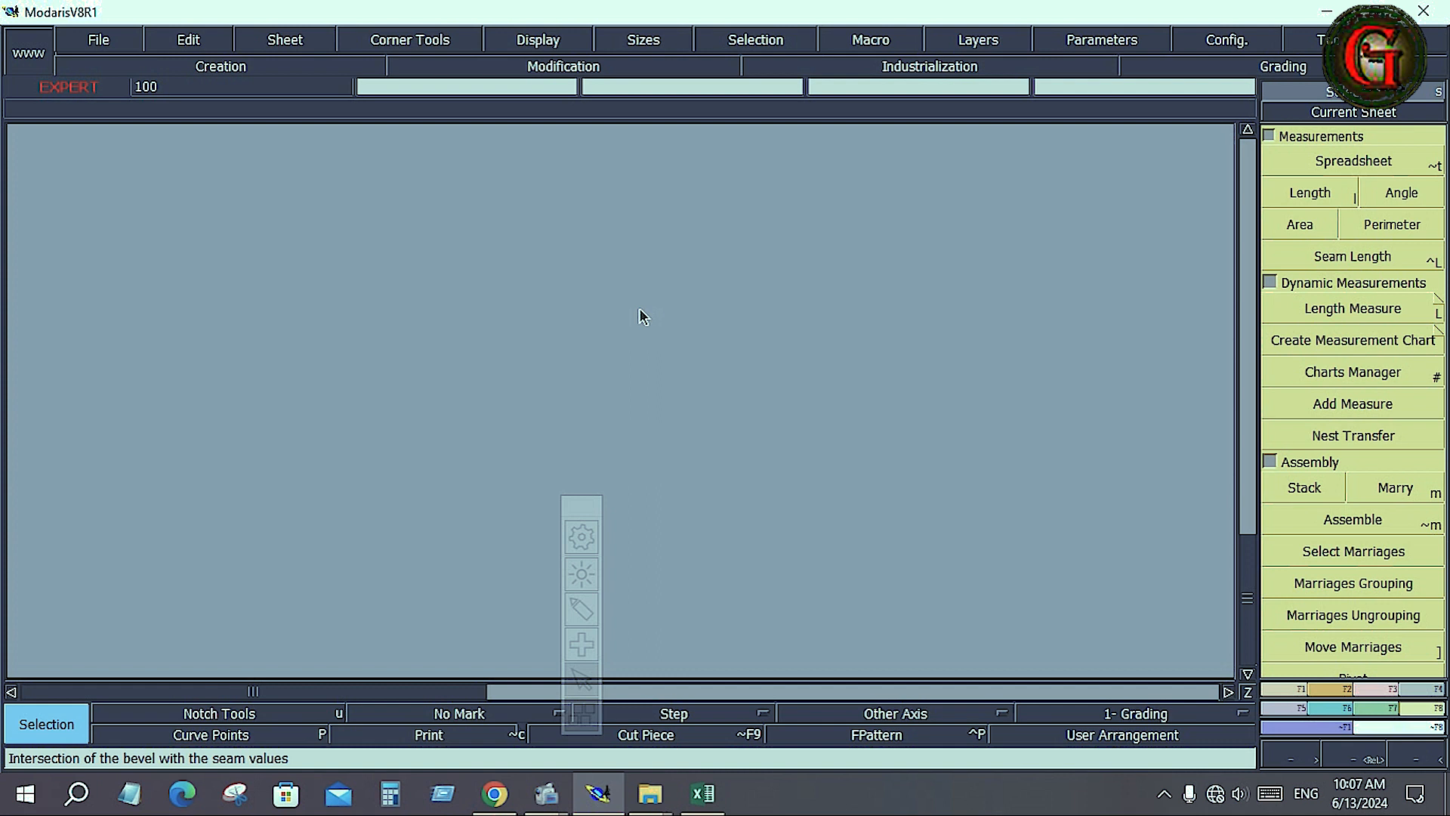
# - Switch to Excel and insert the picture B.TEE SHIRT.2 from the Desktop into the TEE SHIRT-TRA sheet
pyautogui.click(702, 793)
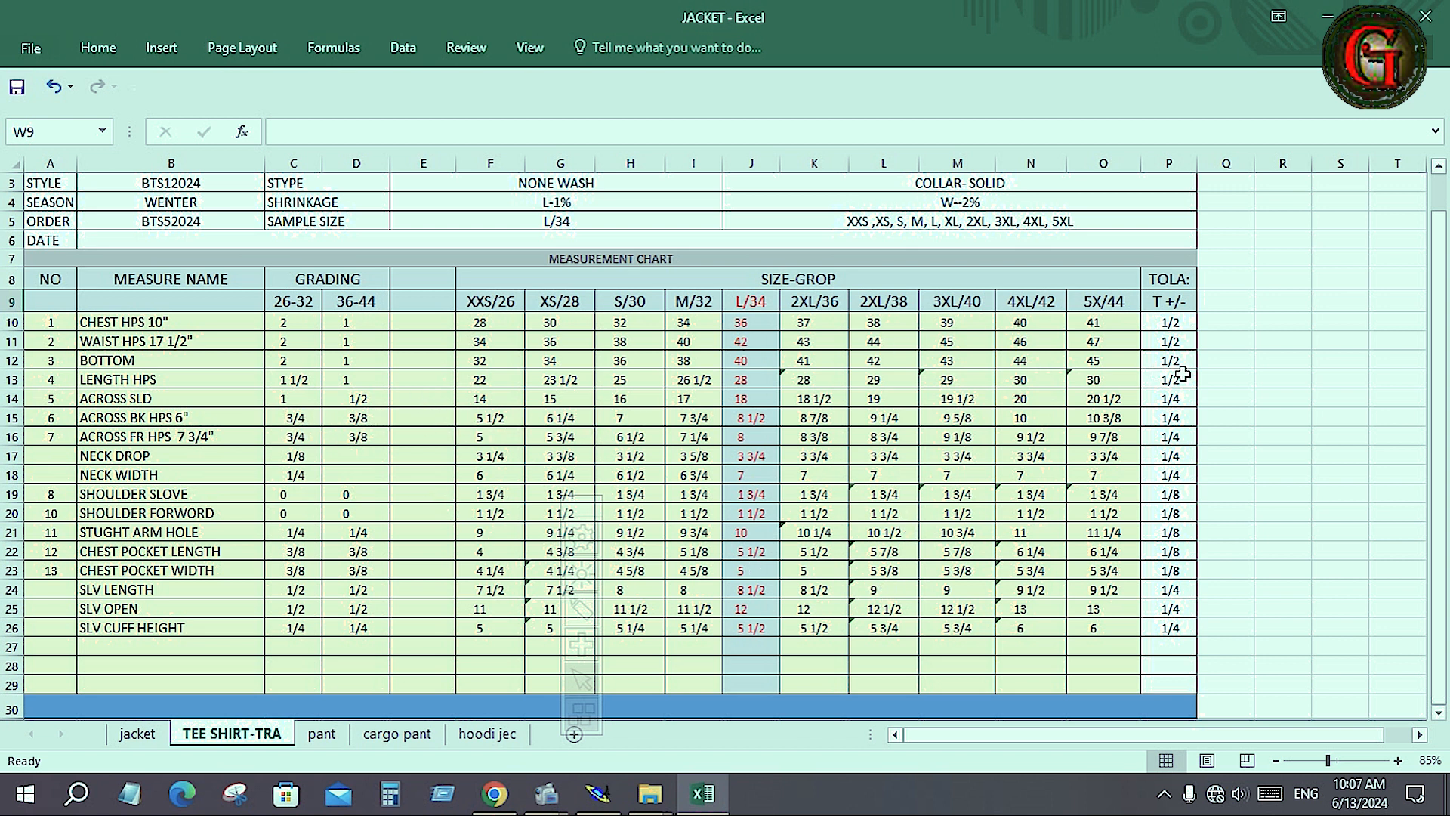
pyautogui.click(163, 50)
pyautogui.click(233, 102)
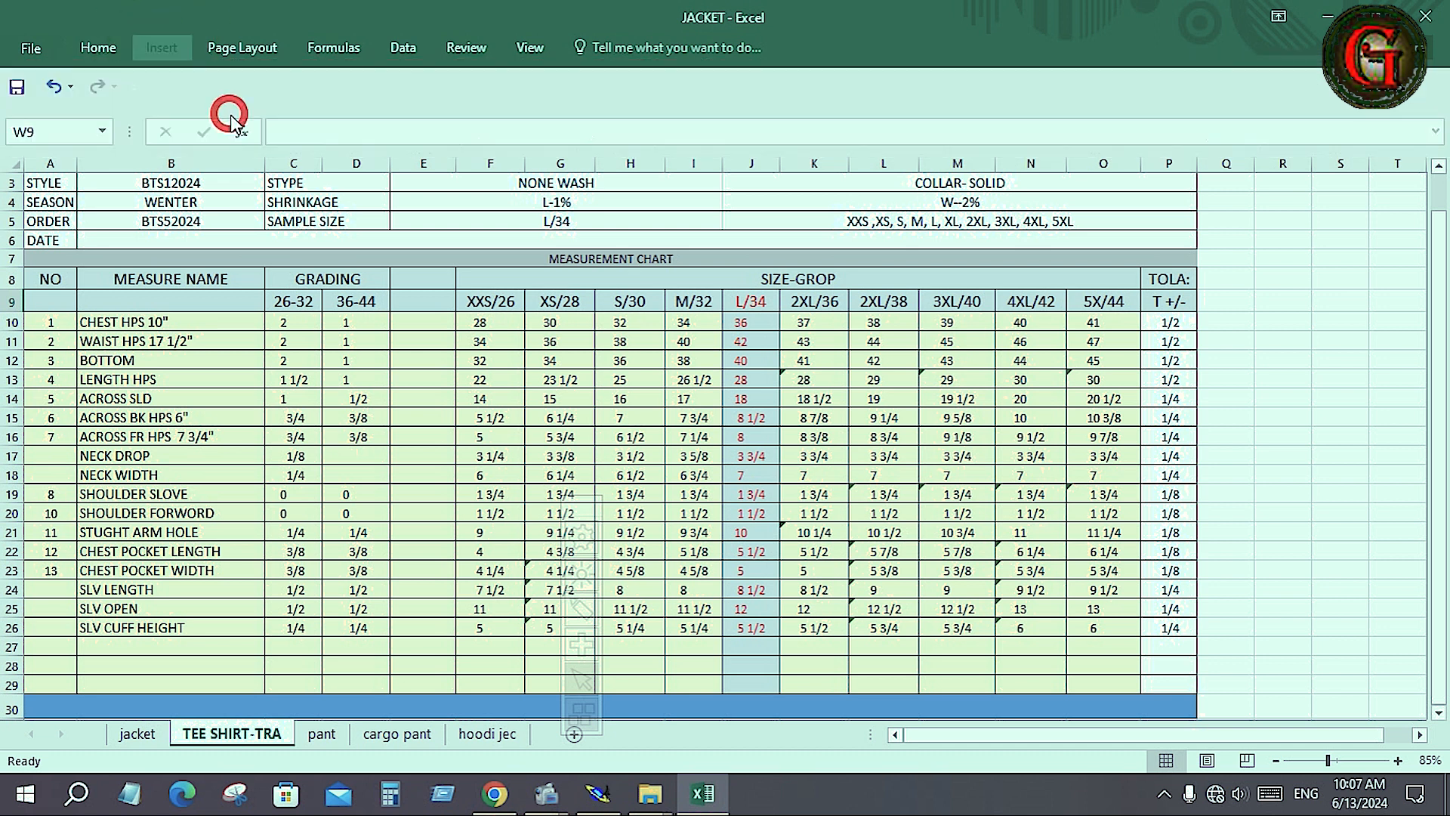
pyautogui.click(91, 174)
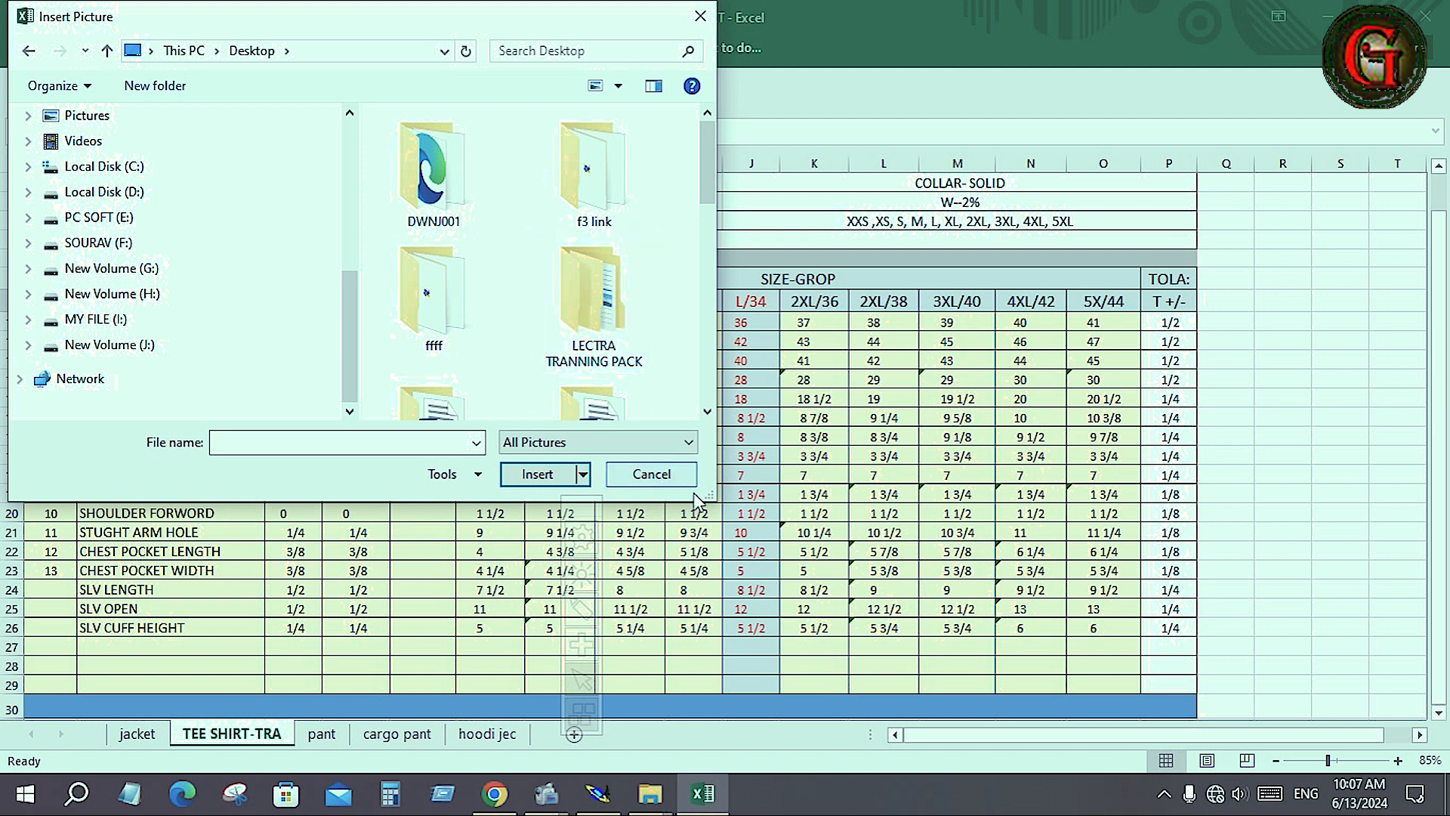
pyautogui.moveTo(708, 494); pyautogui.dragTo(1077, 763)
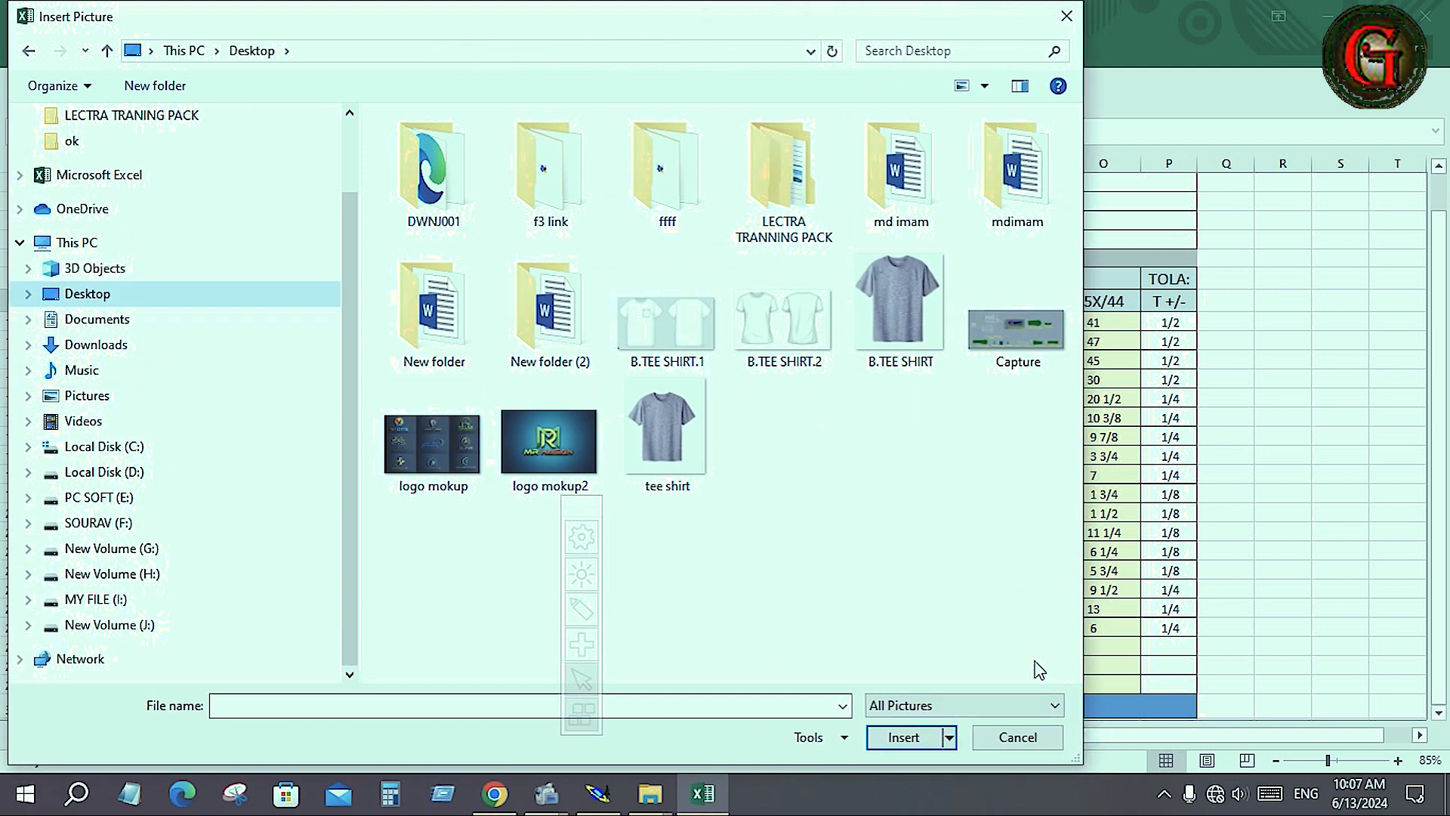
pyautogui.click(763, 349)
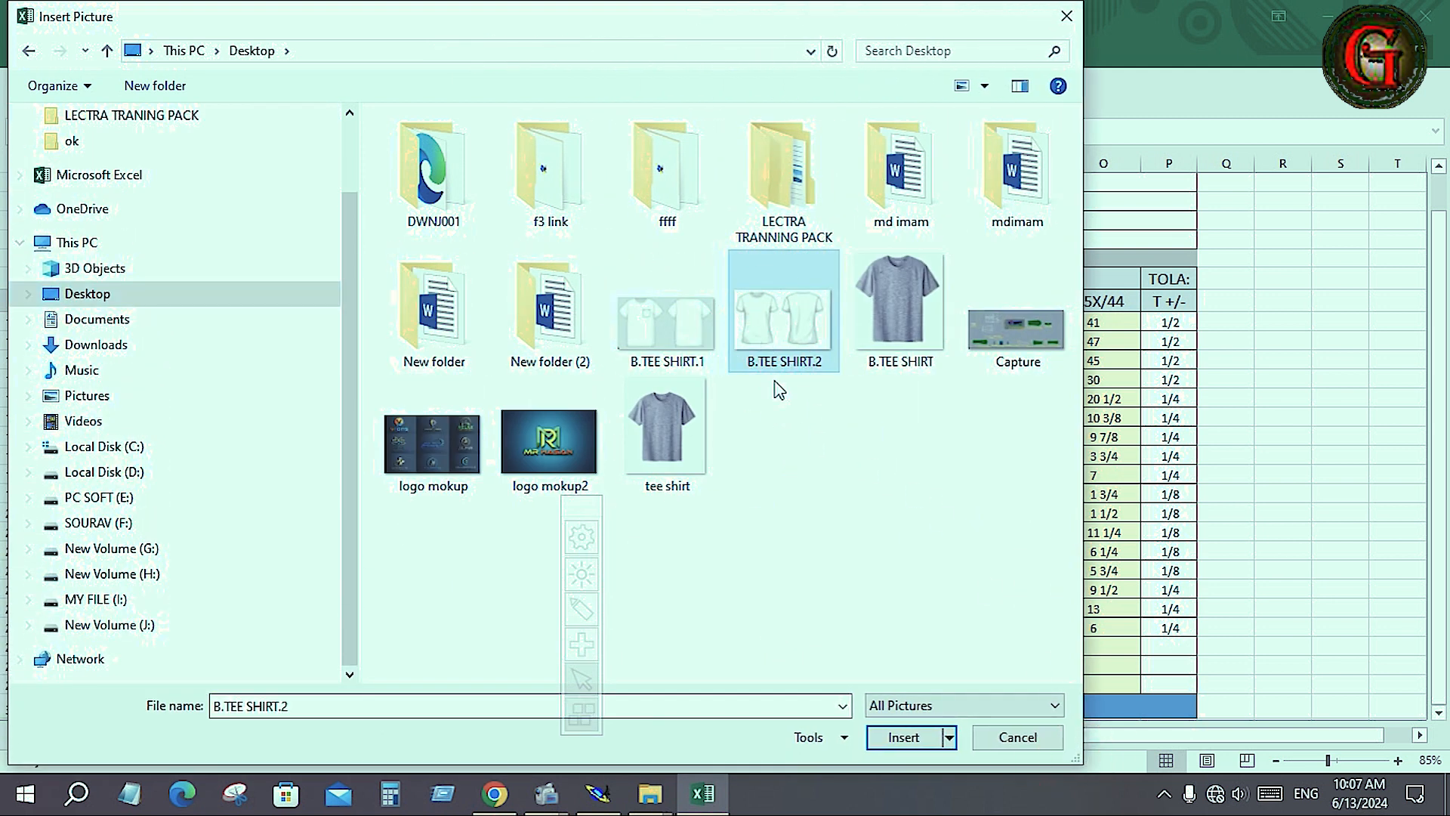
pyautogui.click(910, 737)
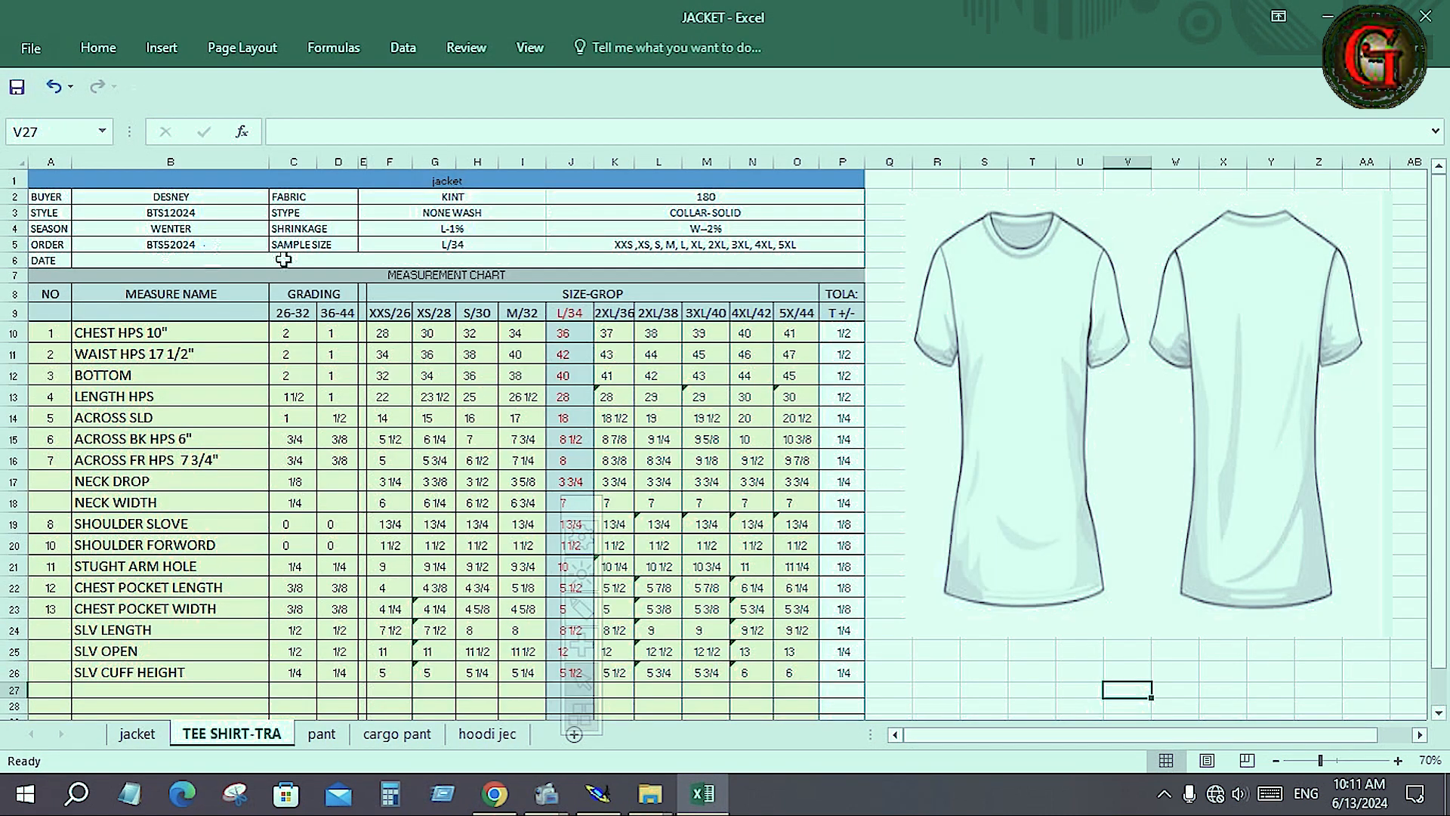
pyautogui.click(1017, 290)
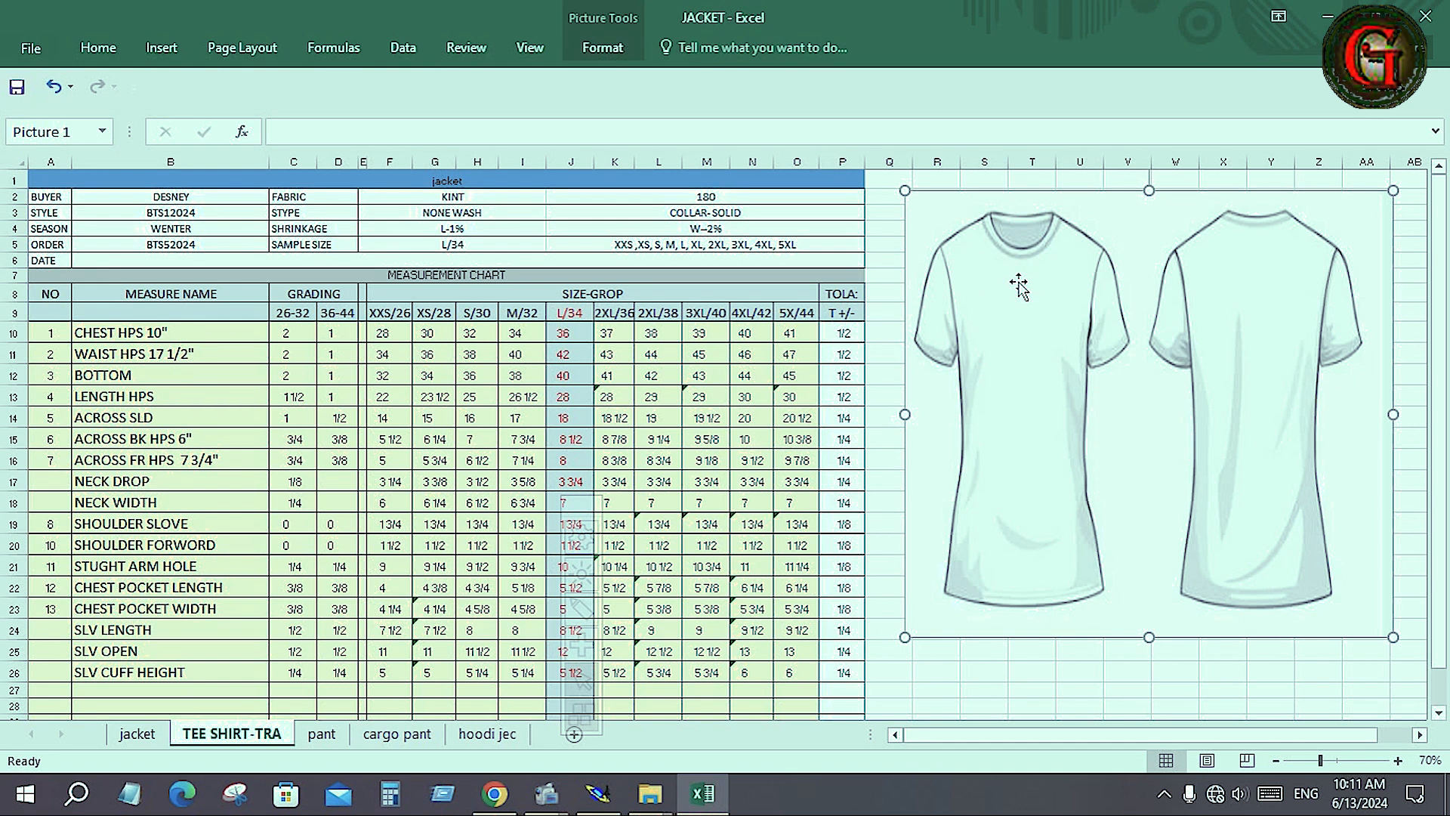
pyautogui.click(1101, 674)
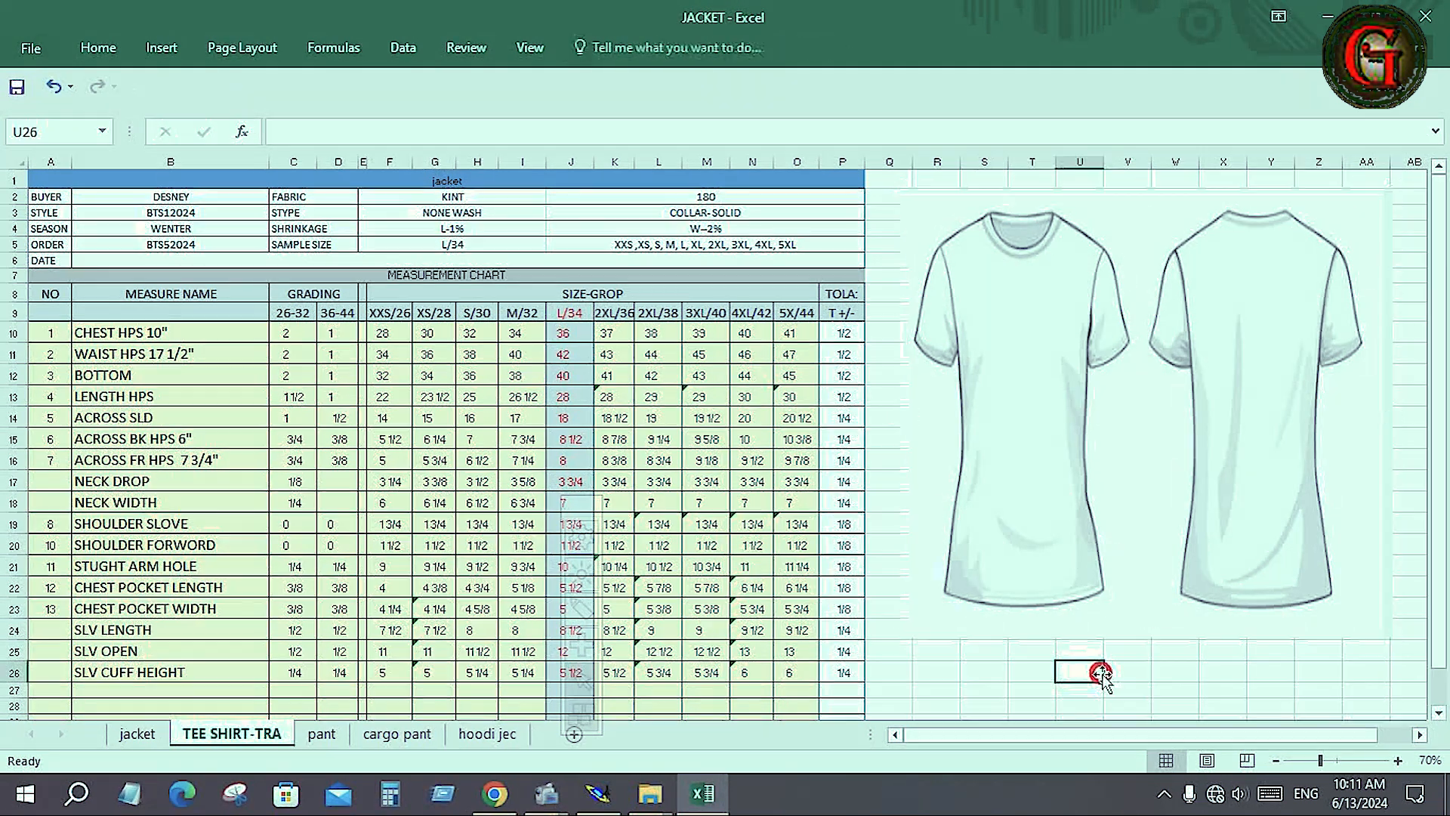
pyautogui.moveTo(1103, 675); pyautogui.dragTo(1197, 709)
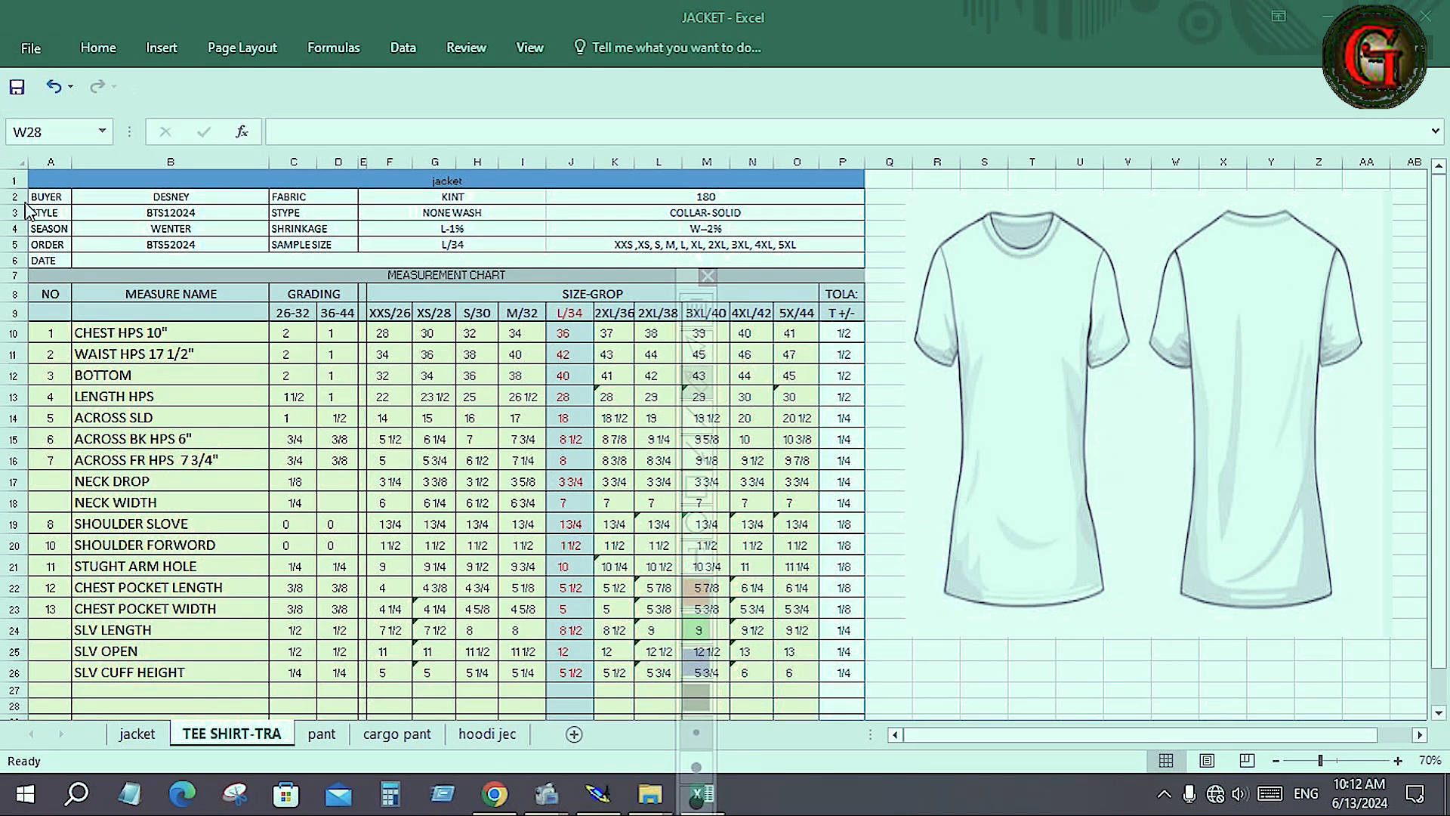
# - Underline the BUYER label, DESNEY and the style BTS12024 in the chart header with the red screen pen
pyautogui.moveTo(25, 202); pyautogui.dragTo(46, 201)
pyautogui.moveTo(151, 202); pyautogui.dragTo(191, 205)
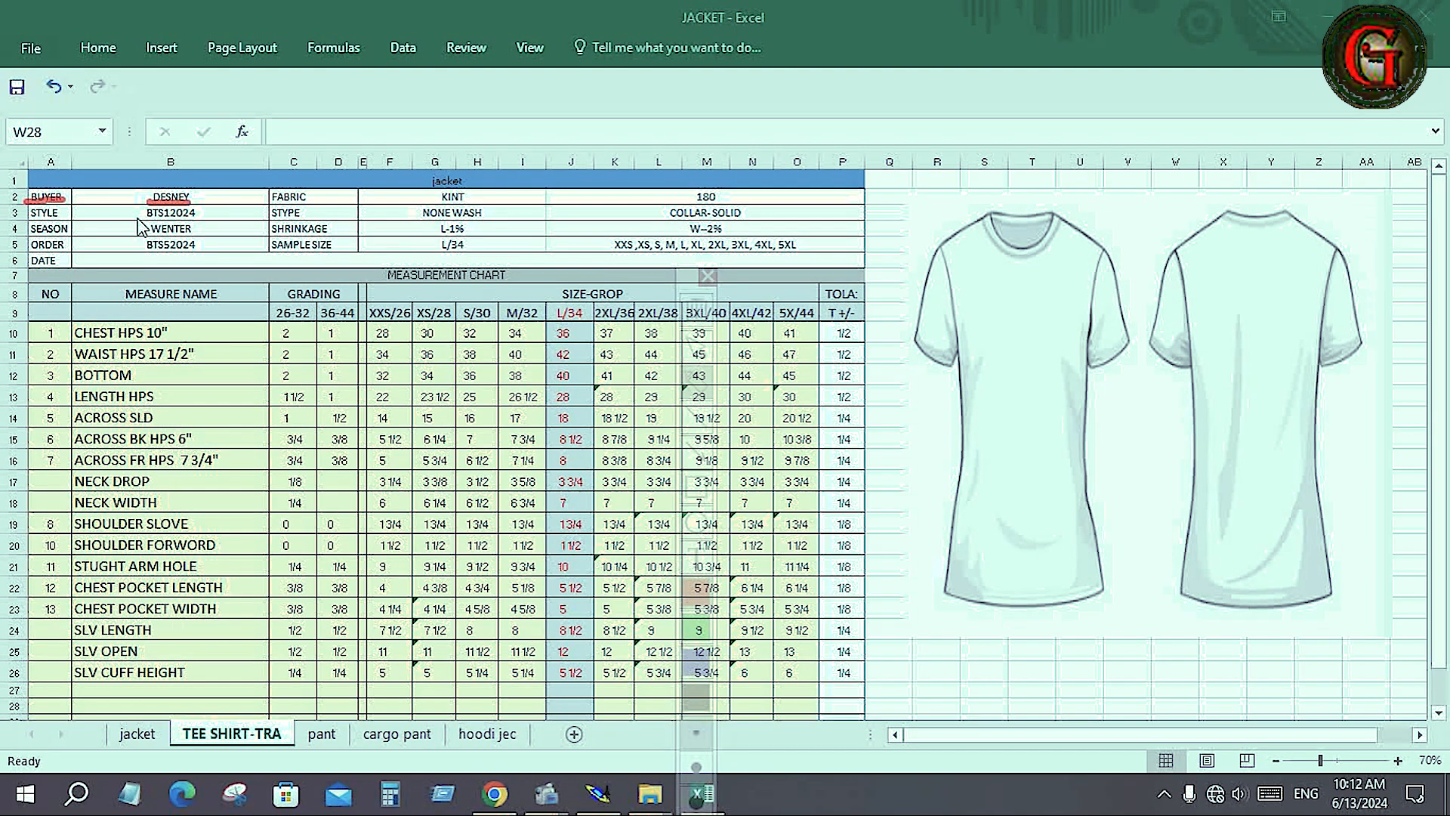
pyautogui.moveTo(142, 218); pyautogui.dragTo(192, 215)
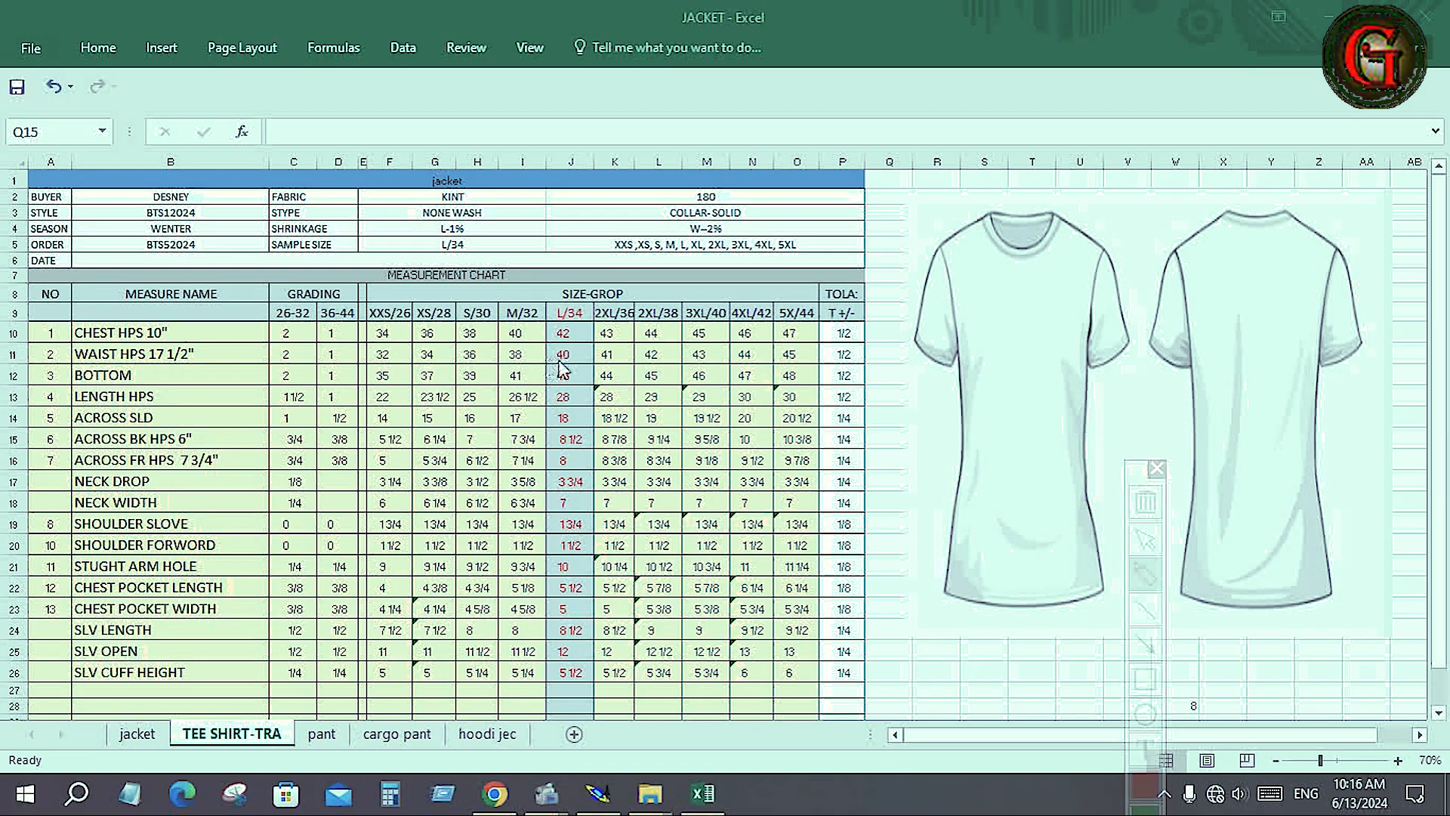
# - Underline the chest's 10" depth and L/34 value in red, and draw the shoulder-to-chest depth and chest line on the front tee shirt
pyautogui.moveTo(142, 339); pyautogui.dragTo(169, 340)
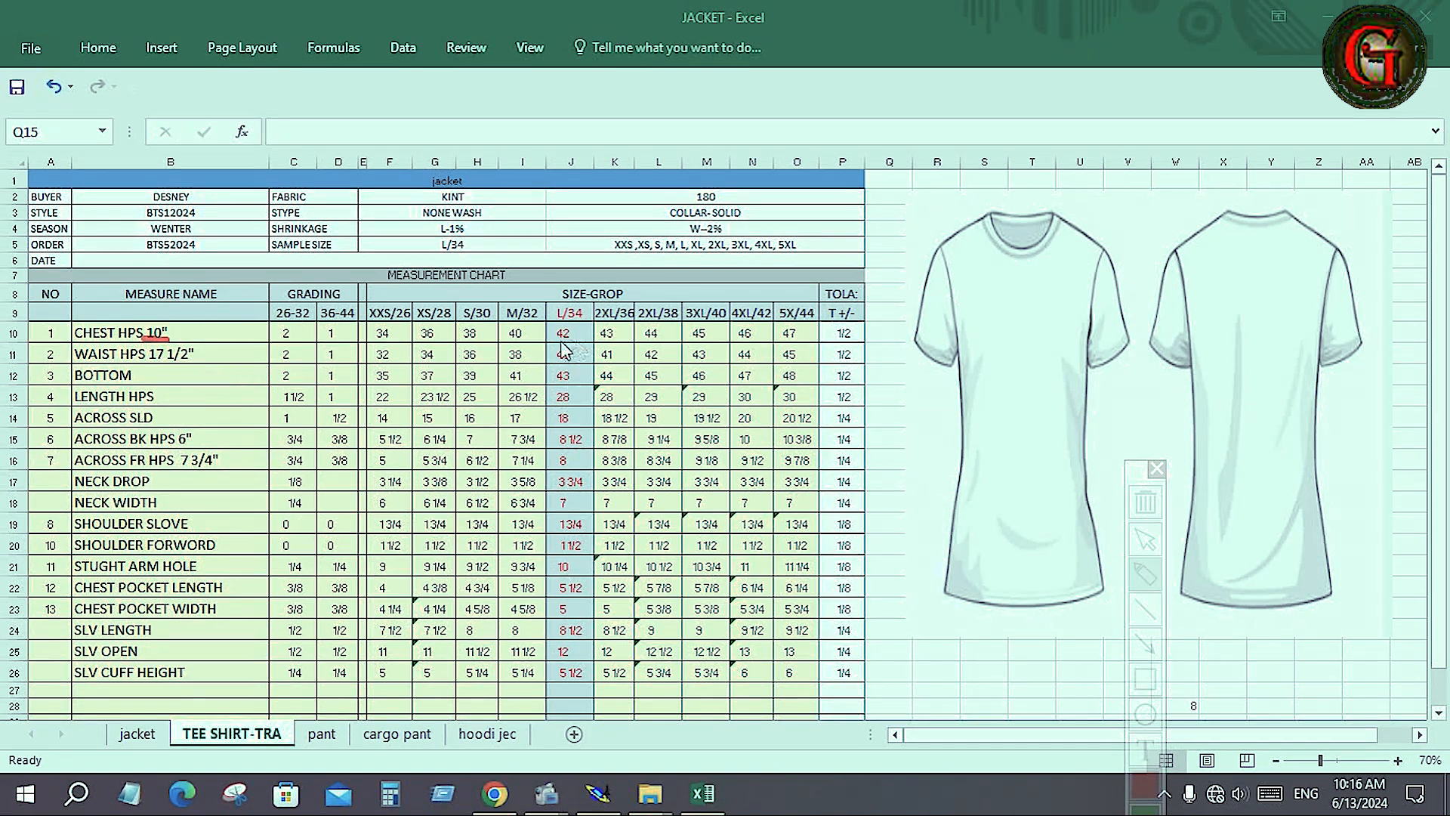
pyautogui.moveTo(544, 341); pyautogui.dragTo(578, 340)
pyautogui.moveTo(988, 210)
pyautogui.mouseDown()
pyautogui.moveTo(970, 215)
pyautogui.moveTo(991, 219)
pyautogui.moveTo(986, 354)
pyautogui.moveTo(974, 355)
pyautogui.moveTo(1083, 361)
pyautogui.mouseUp()
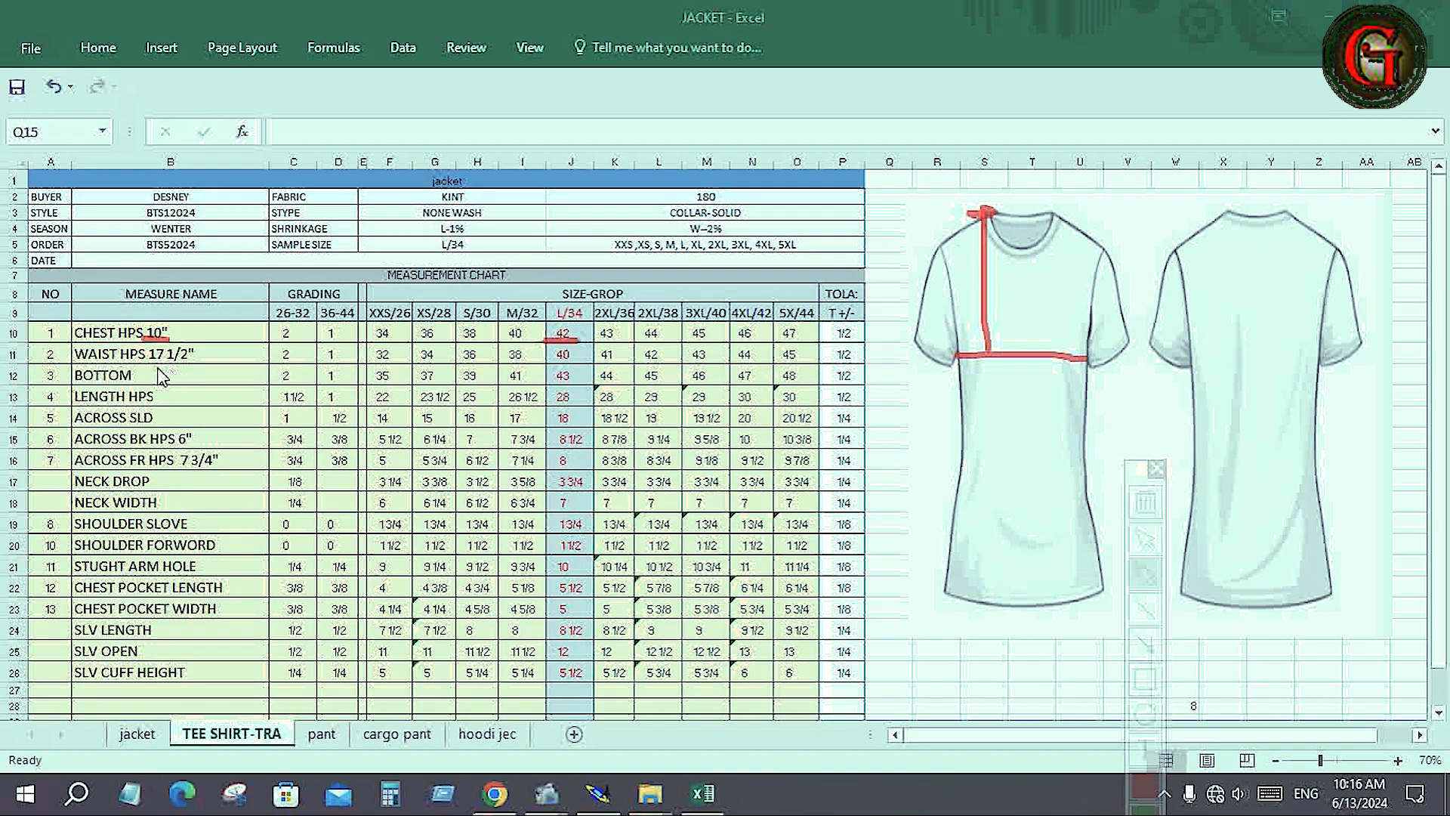
# - Underline the waist's 17 1/2" depth in red and draw the shoulder-to-waist depth and waist line on the front tee shirt
pyautogui.moveTo(144, 362); pyautogui.dragTo(191, 366)
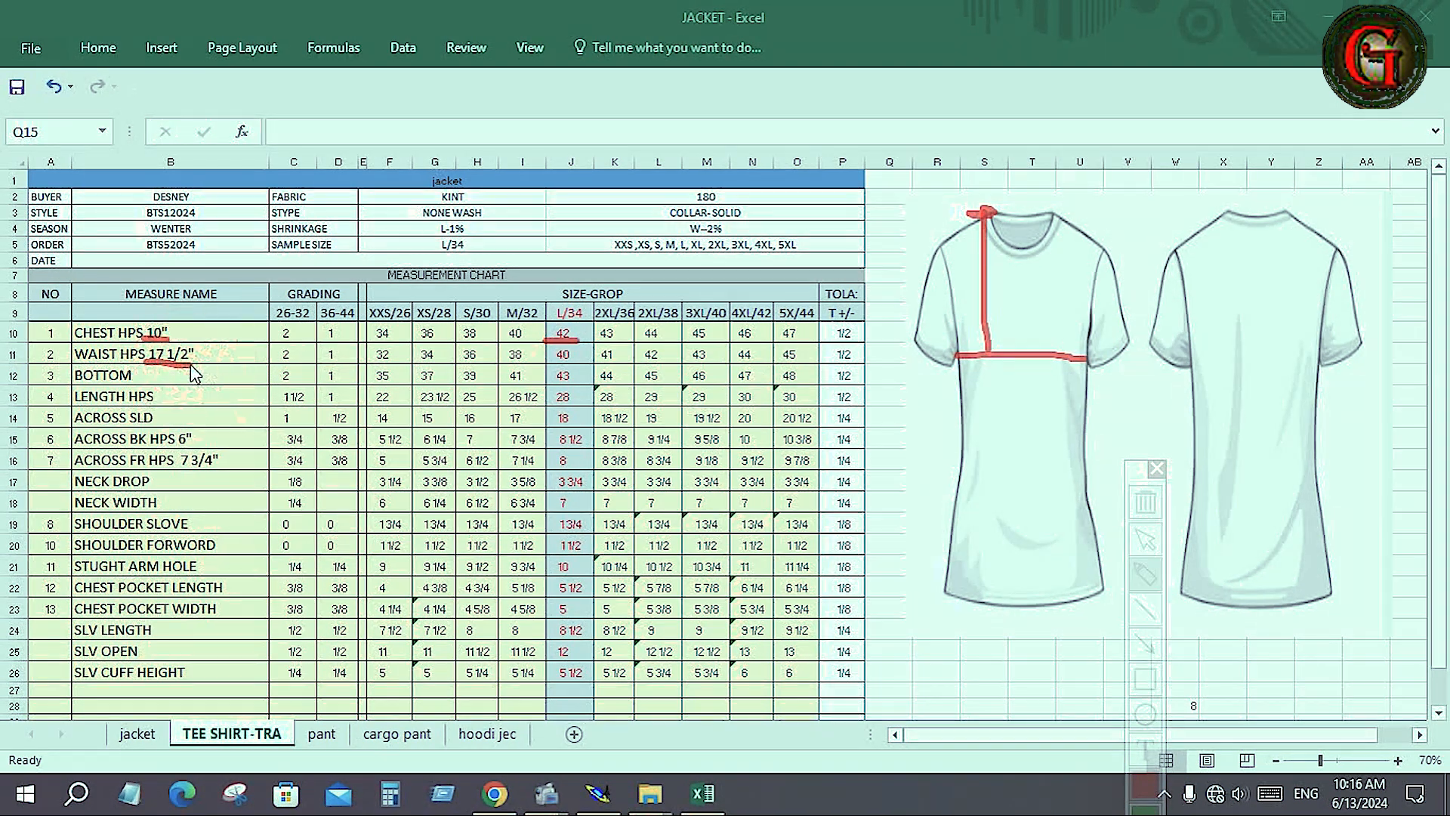
pyautogui.moveTo(982, 211); pyautogui.dragTo(991, 462)
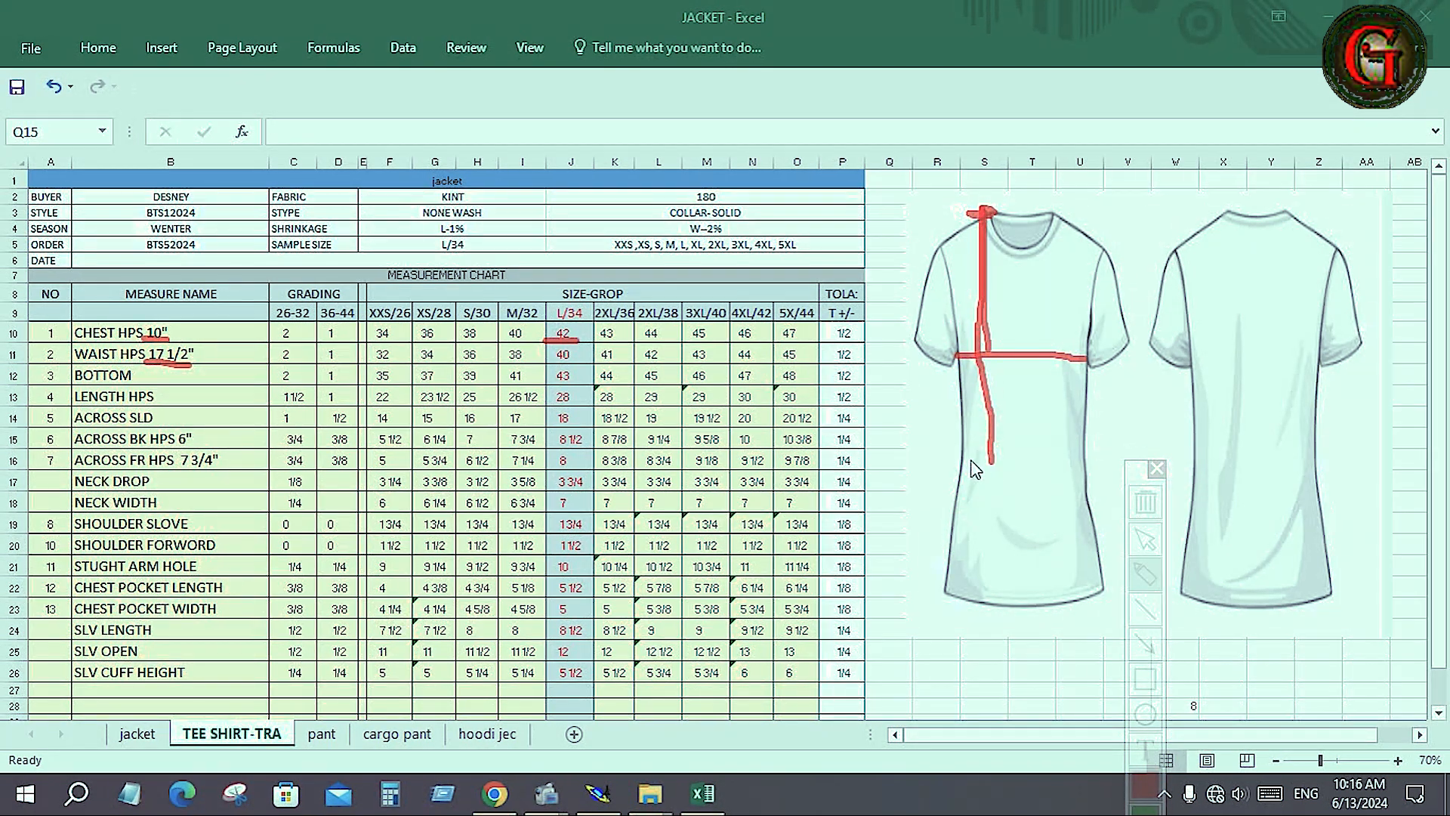
pyautogui.moveTo(962, 459); pyautogui.dragTo(1083, 459)
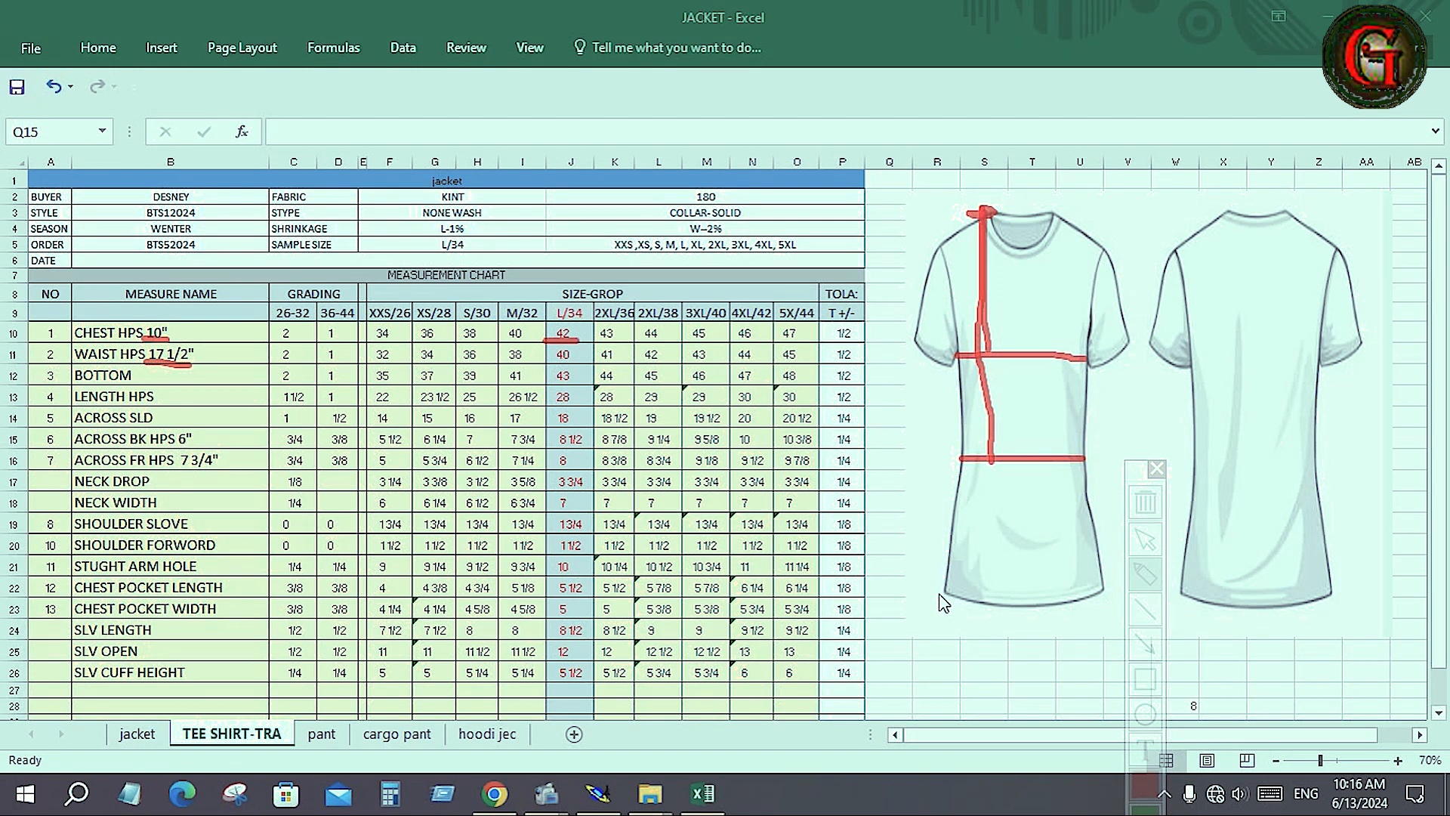
# - Draw the bottom width and full length lines on the front tee shirt, underlining the waist, bottom and length values in the L/34 column
pyautogui.moveTo(940, 594); pyautogui.dragTo(1111, 593)
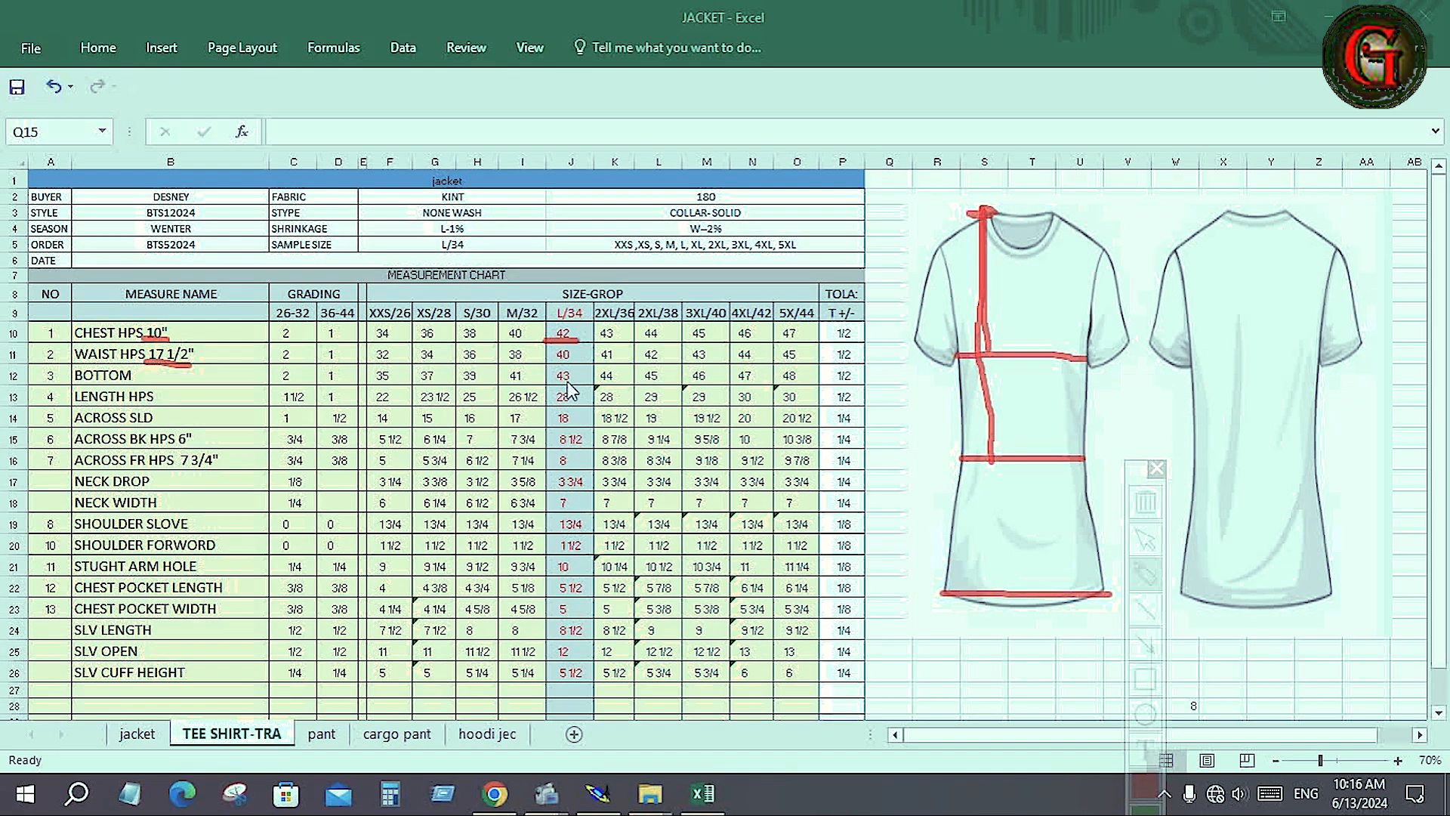
pyautogui.moveTo(549, 385)
pyautogui.mouseDown()
pyautogui.moveTo(597, 387)
pyautogui.moveTo(558, 356)
pyautogui.moveTo(575, 360)
pyautogui.mouseUp()
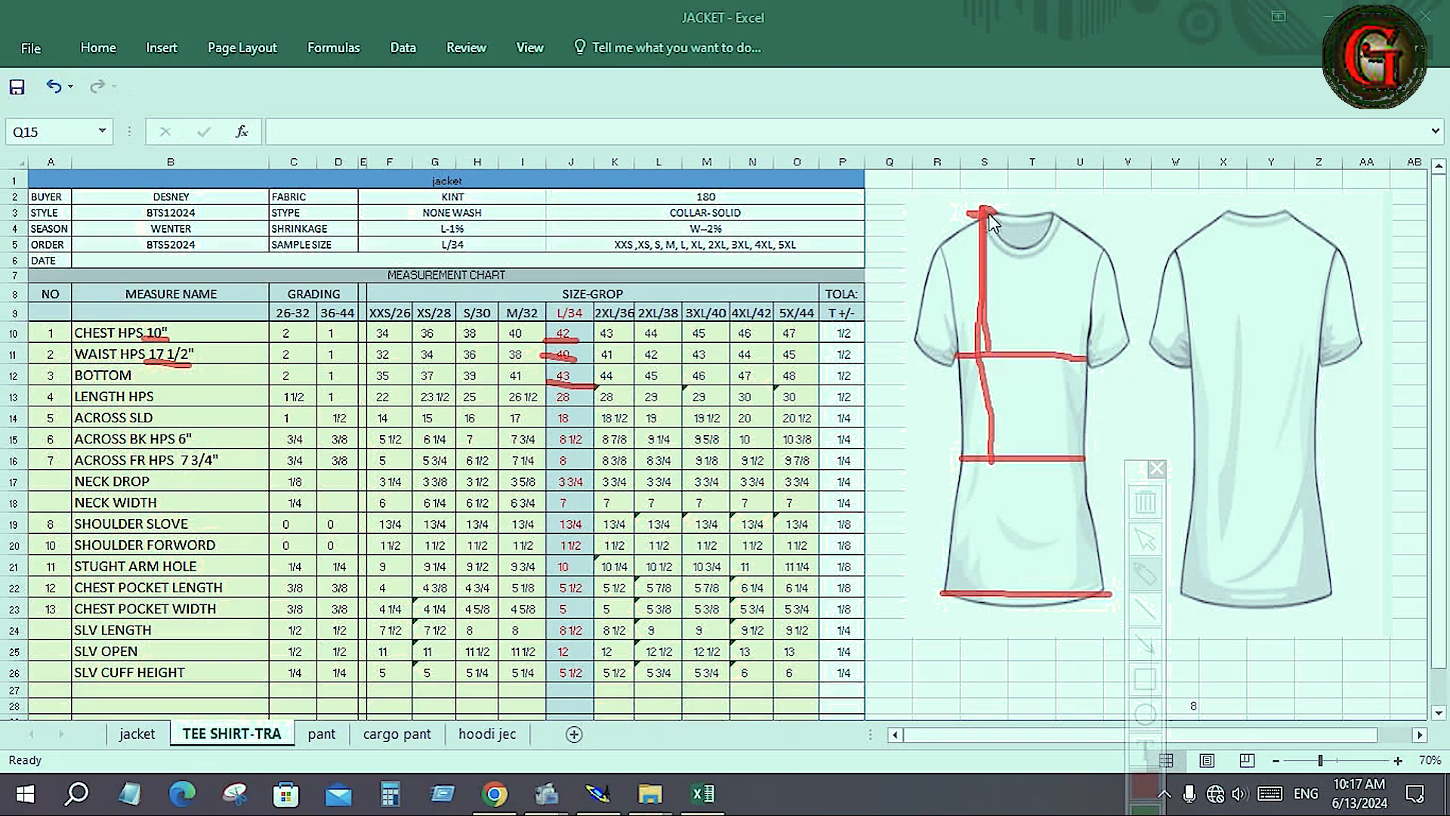
pyautogui.moveTo(989, 213); pyautogui.dragTo(1005, 516)
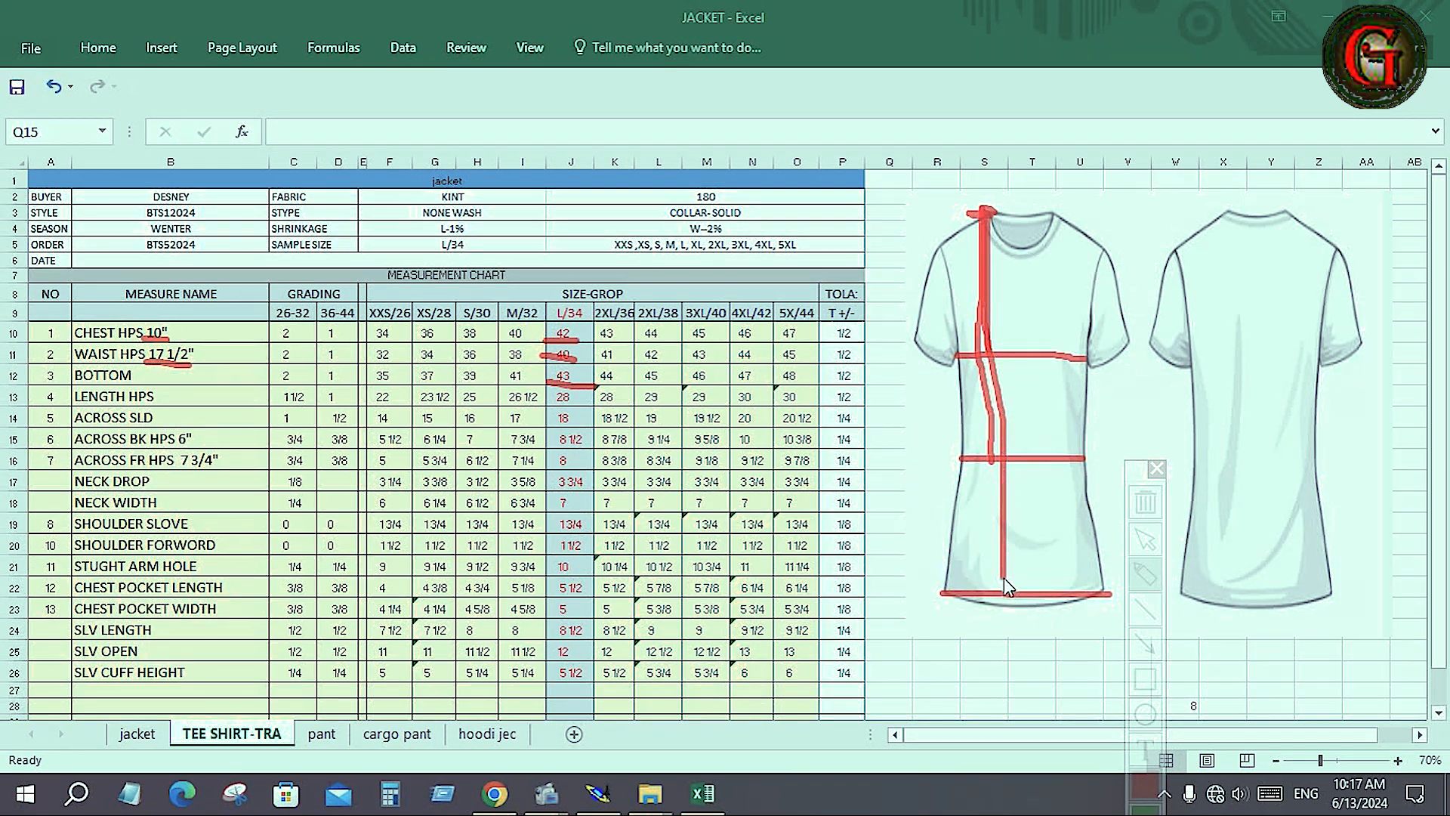
pyautogui.moveTo(1003, 577); pyautogui.dragTo(1004, 605)
pyautogui.moveTo(551, 402); pyautogui.dragTo(592, 400)
# - Draw red rectangles around the ACROSS SLD label, the front tee shirt's shoulder span and the ACROSS BK HPS 6" label
pyautogui.press('r')
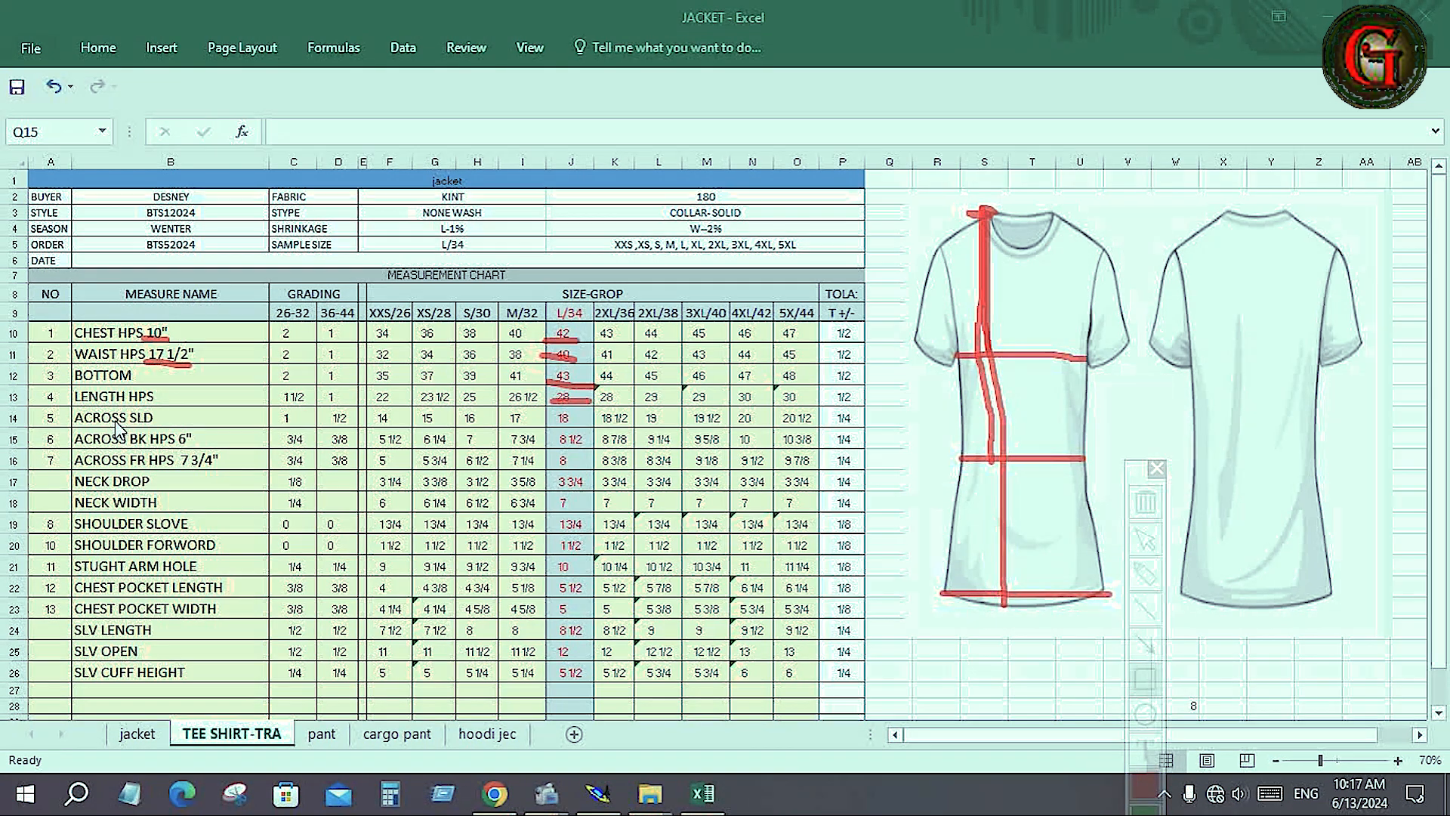
pyautogui.moveTo(67, 402)
pyautogui.mouseDown()
pyautogui.moveTo(113, 425)
pyautogui.moveTo(270, 427)
pyautogui.mouseUp()
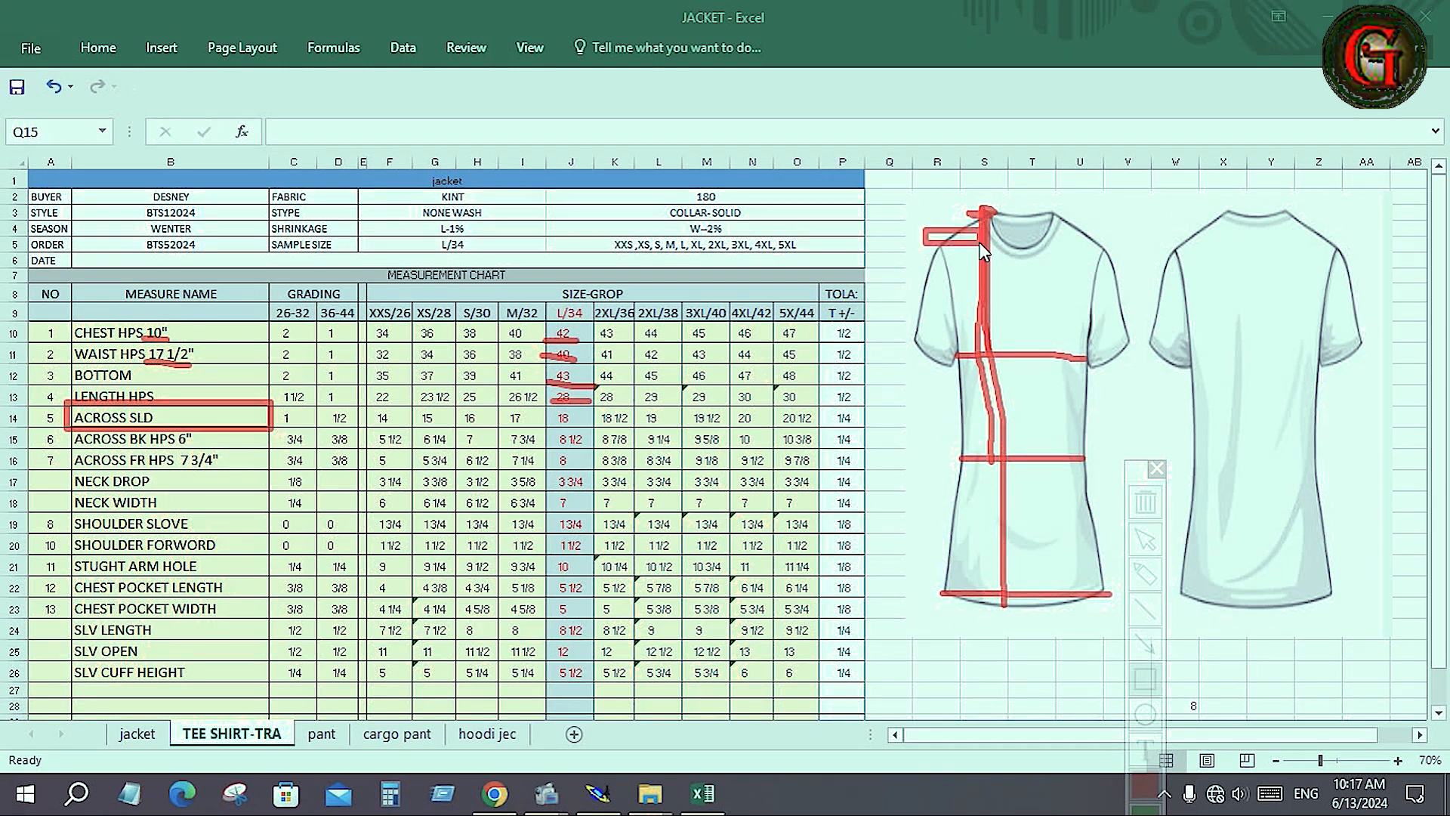
pyautogui.moveTo(923, 230); pyautogui.dragTo(1112, 260)
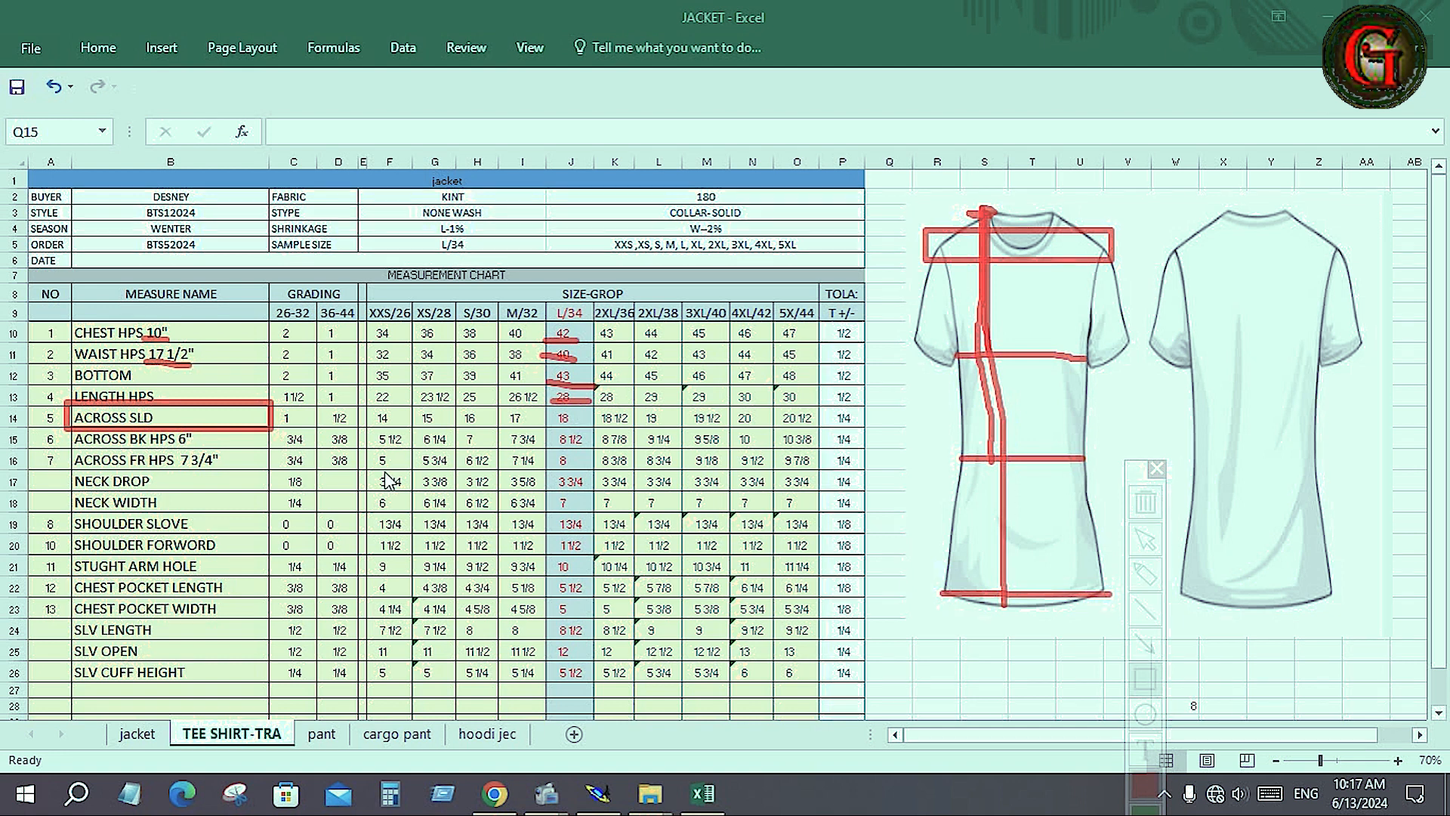
pyautogui.moveTo(65, 434); pyautogui.dragTo(269, 458)
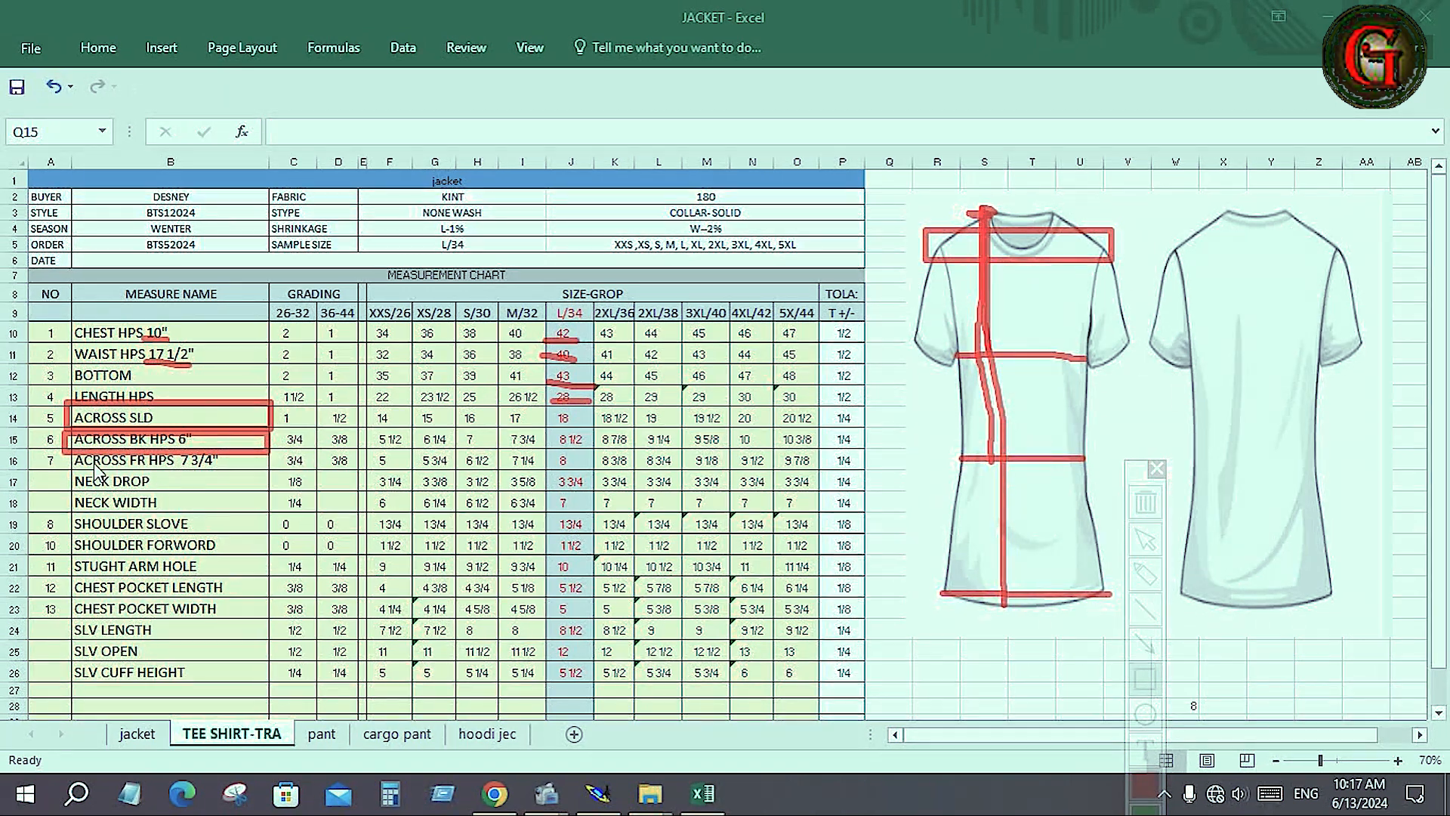
# - Box the ACROSS FR HPS 7 3/4" label in red and draw the shoulder-to-across depths and two across lines on the front tee shirt
pyautogui.moveTo(75, 452)
pyautogui.mouseDown()
pyautogui.moveTo(129, 465)
pyautogui.moveTo(272, 453)
pyautogui.mouseUp()
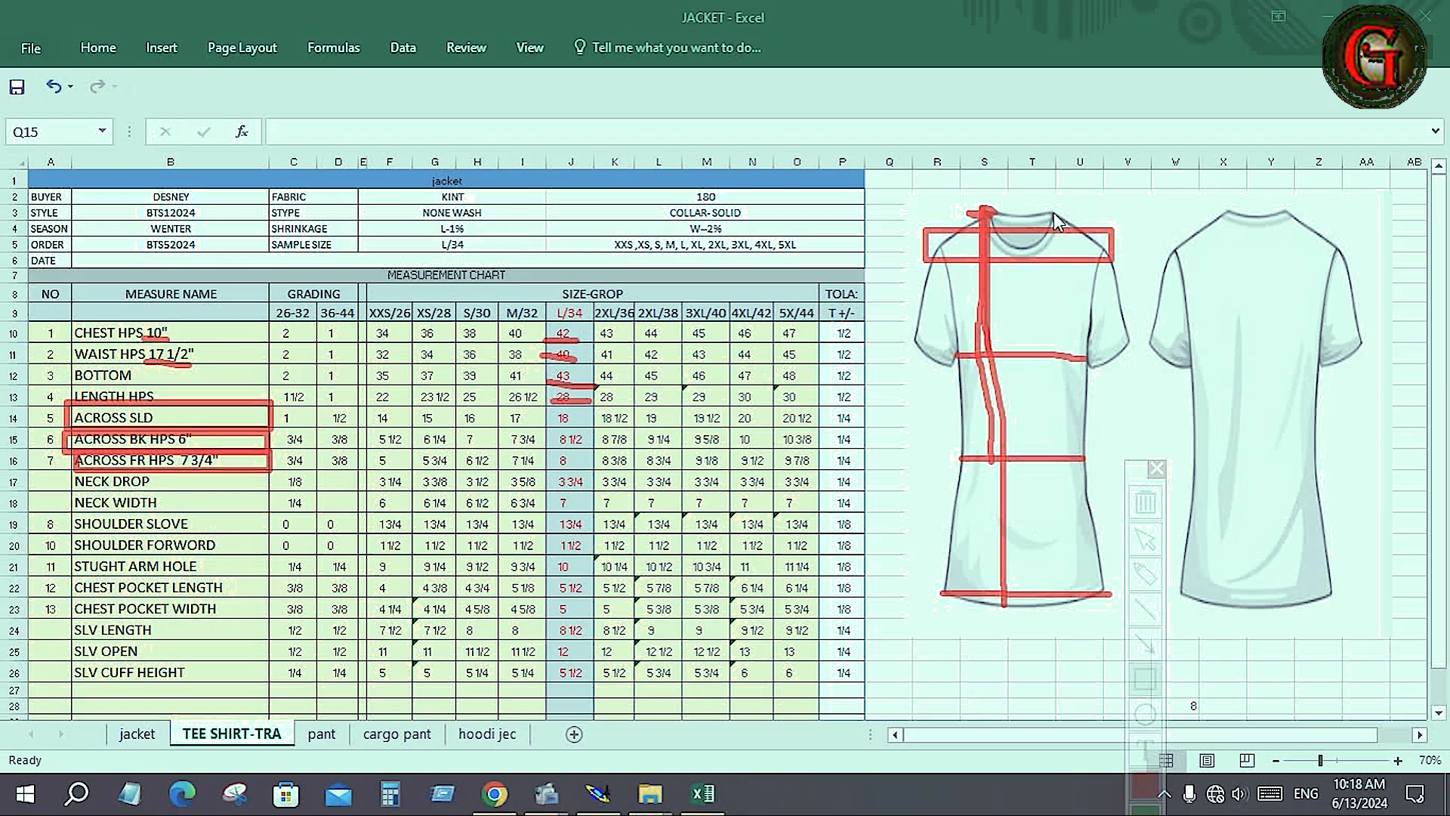
pyautogui.moveTo(1058, 269); pyautogui.dragTo(1058, 293)
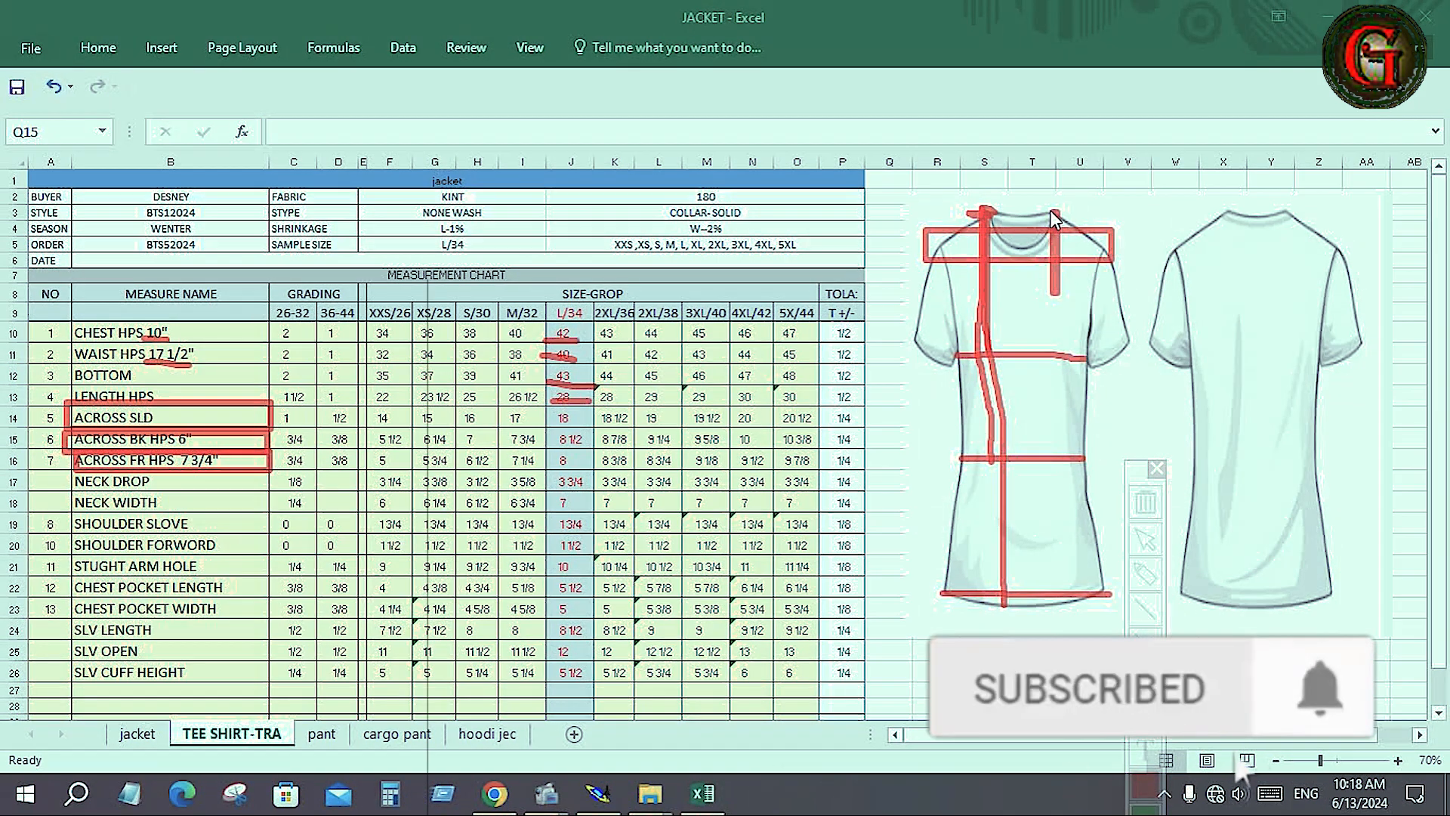
pyautogui.moveTo(1051, 210); pyautogui.dragTo(1048, 309)
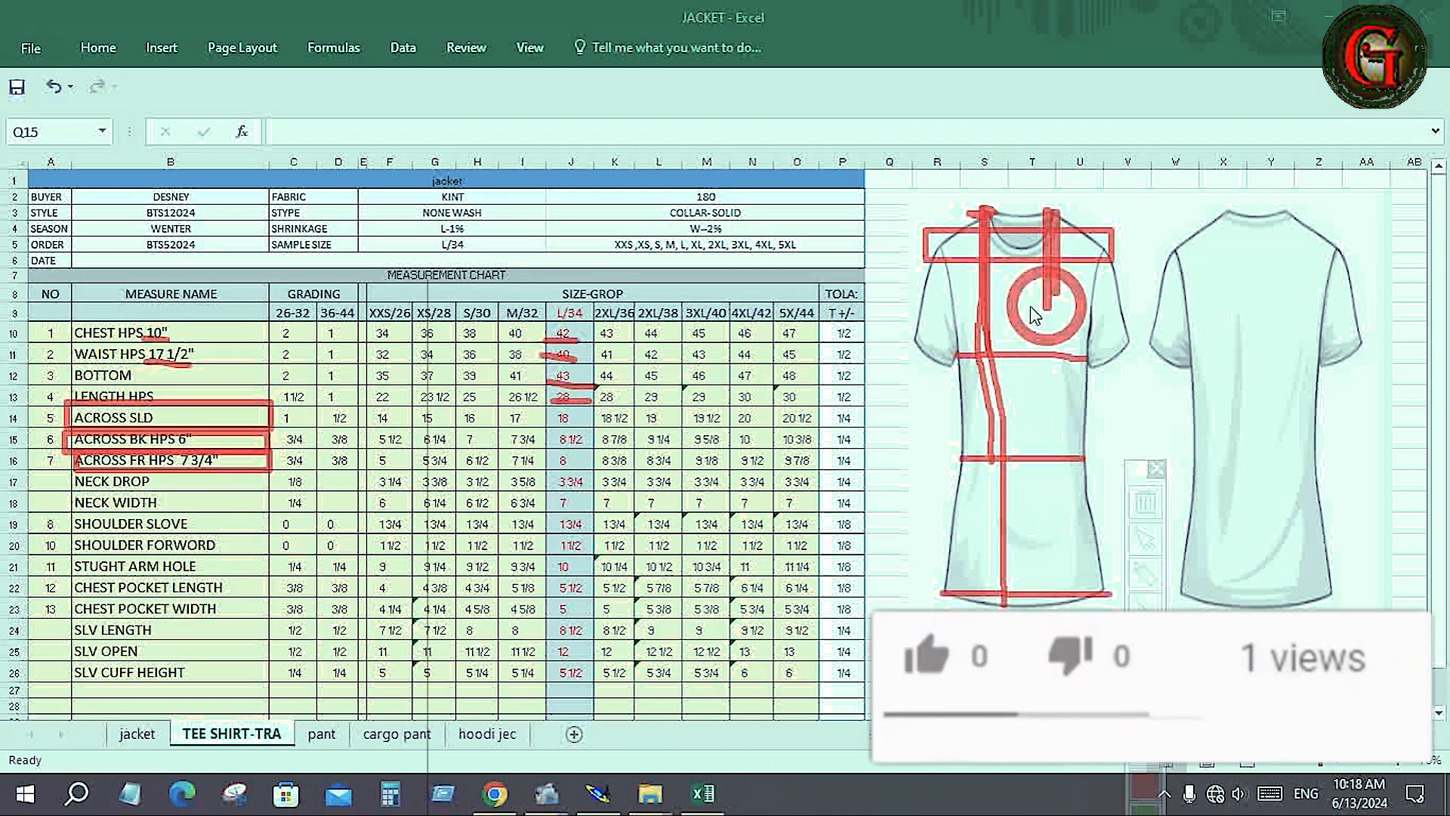
pyautogui.moveTo(955, 312); pyautogui.dragTo(1090, 314)
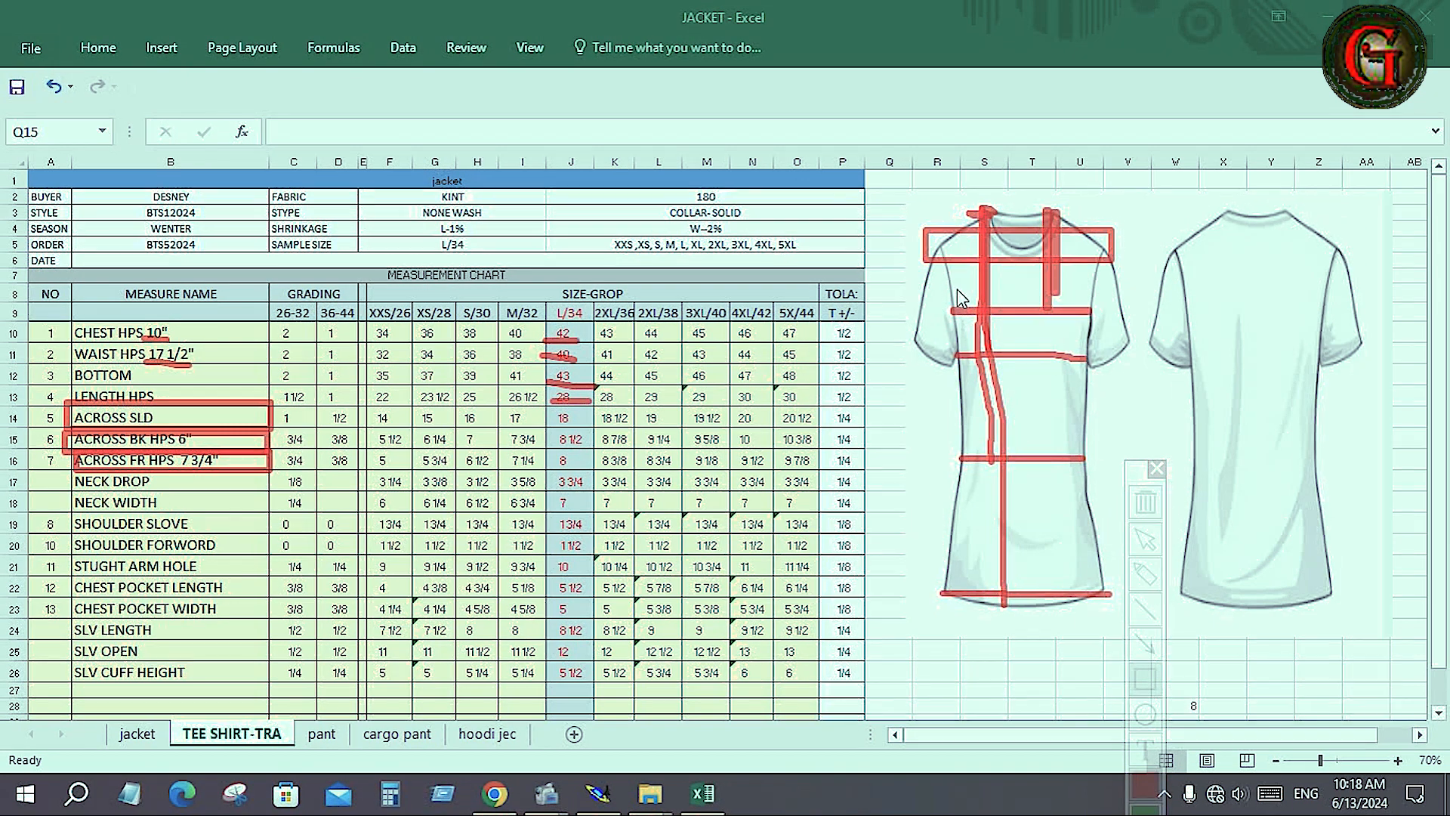
pyautogui.moveTo(951, 291); pyautogui.dragTo(1088, 292)
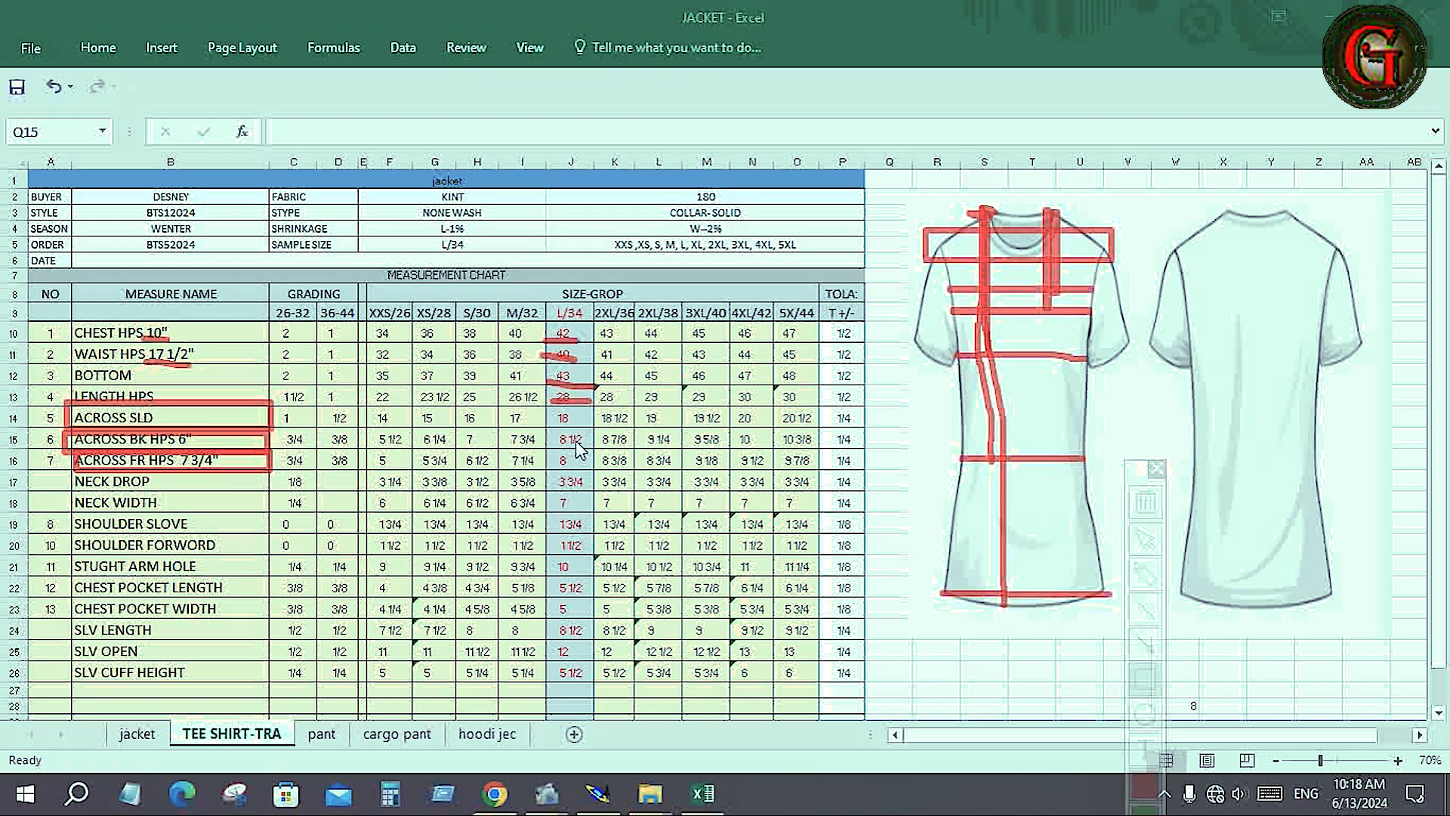
# - Underline the NECK DROP, NECK WIDTH and SHOULDER SLOVE labels and their L/34 values in red
pyautogui.moveTo(62, 490); pyautogui.dragTo(156, 484)
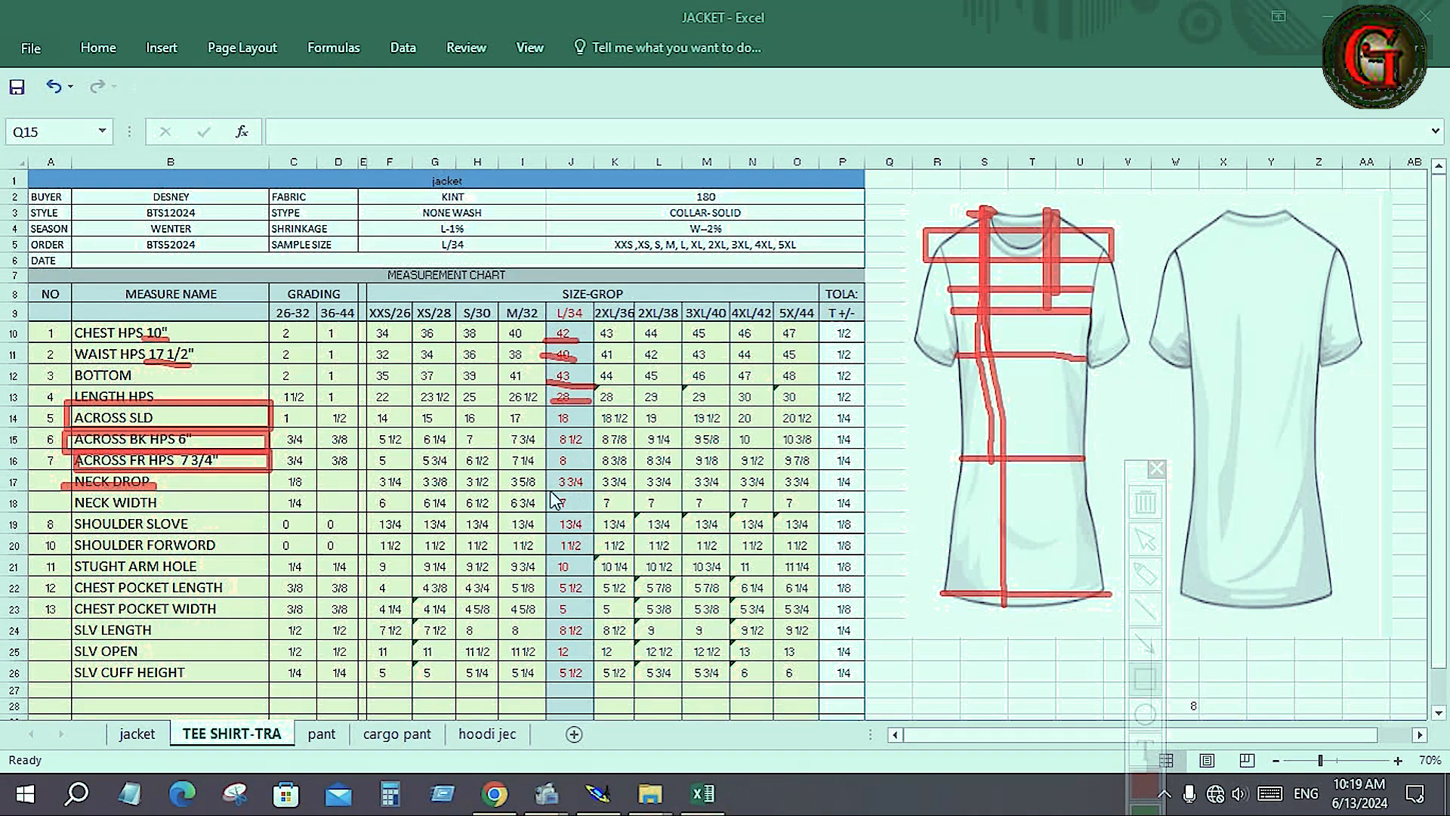
pyautogui.moveTo(553, 489); pyautogui.dragTo(596, 487)
pyautogui.moveTo(71, 512); pyautogui.dragTo(175, 511)
pyautogui.moveTo(547, 511); pyautogui.dragTo(594, 510)
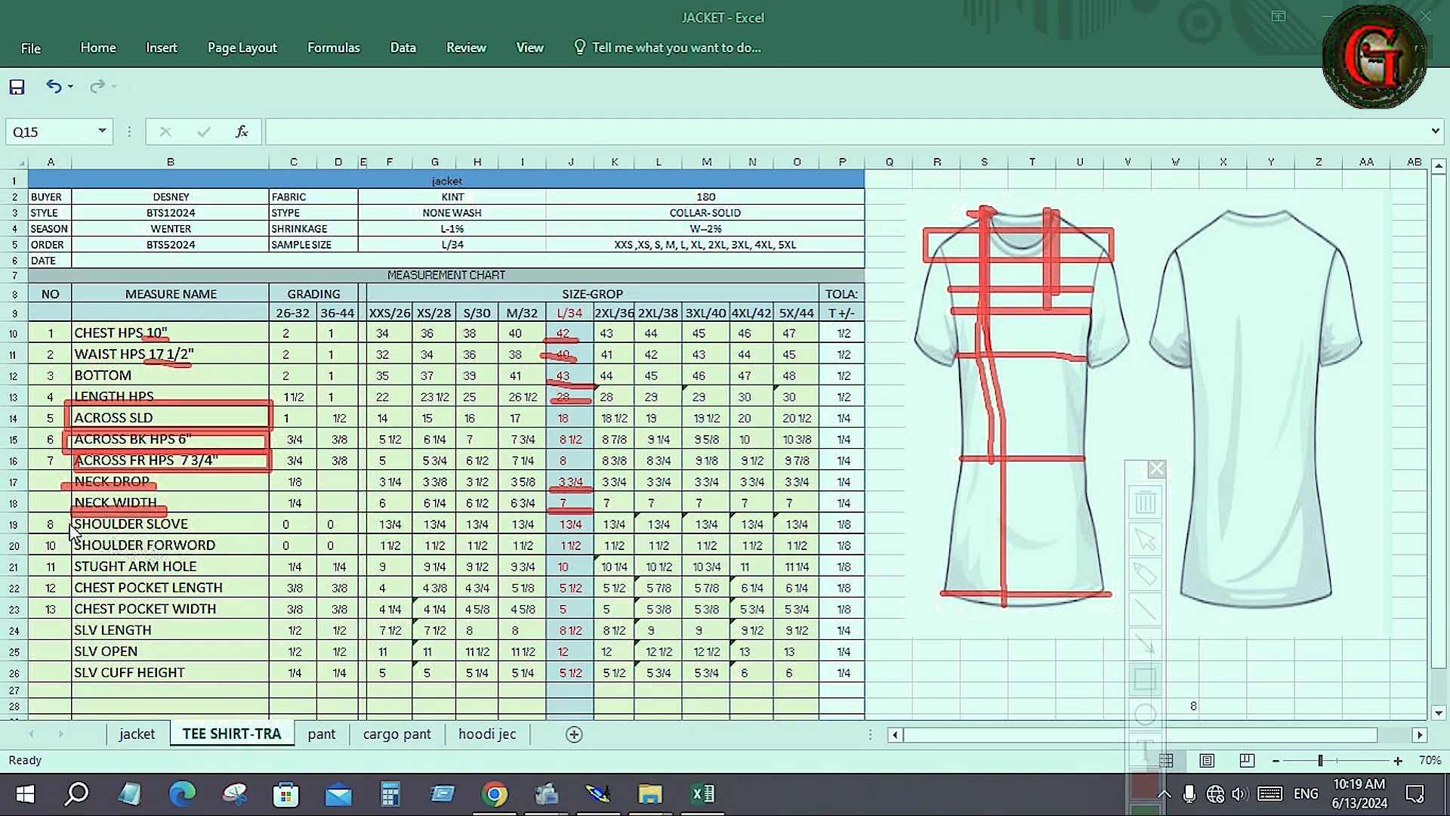
pyautogui.moveTo(67, 531); pyautogui.dragTo(200, 530)
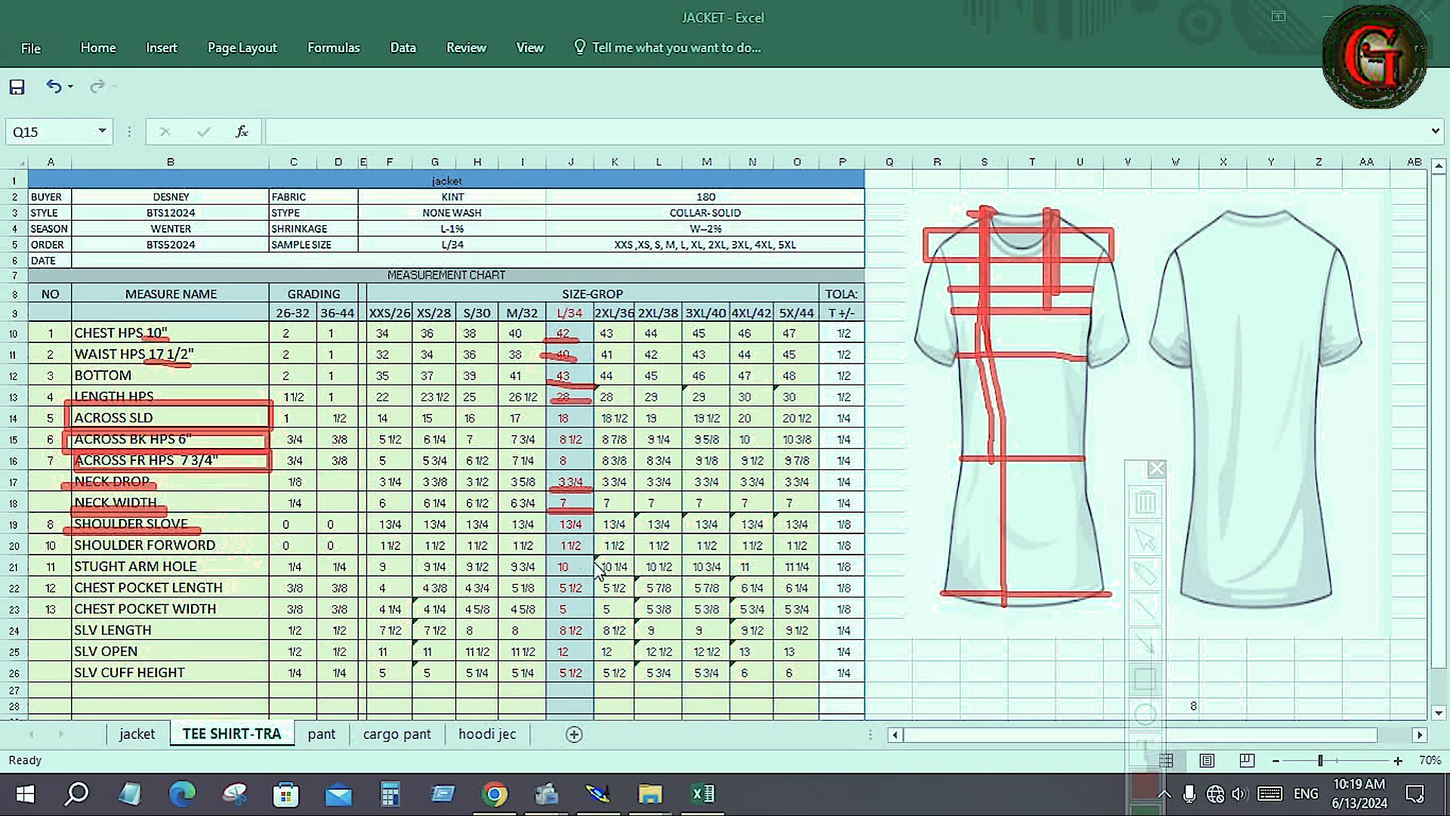
pyautogui.moveTo(550, 533); pyautogui.dragTo(590, 536)
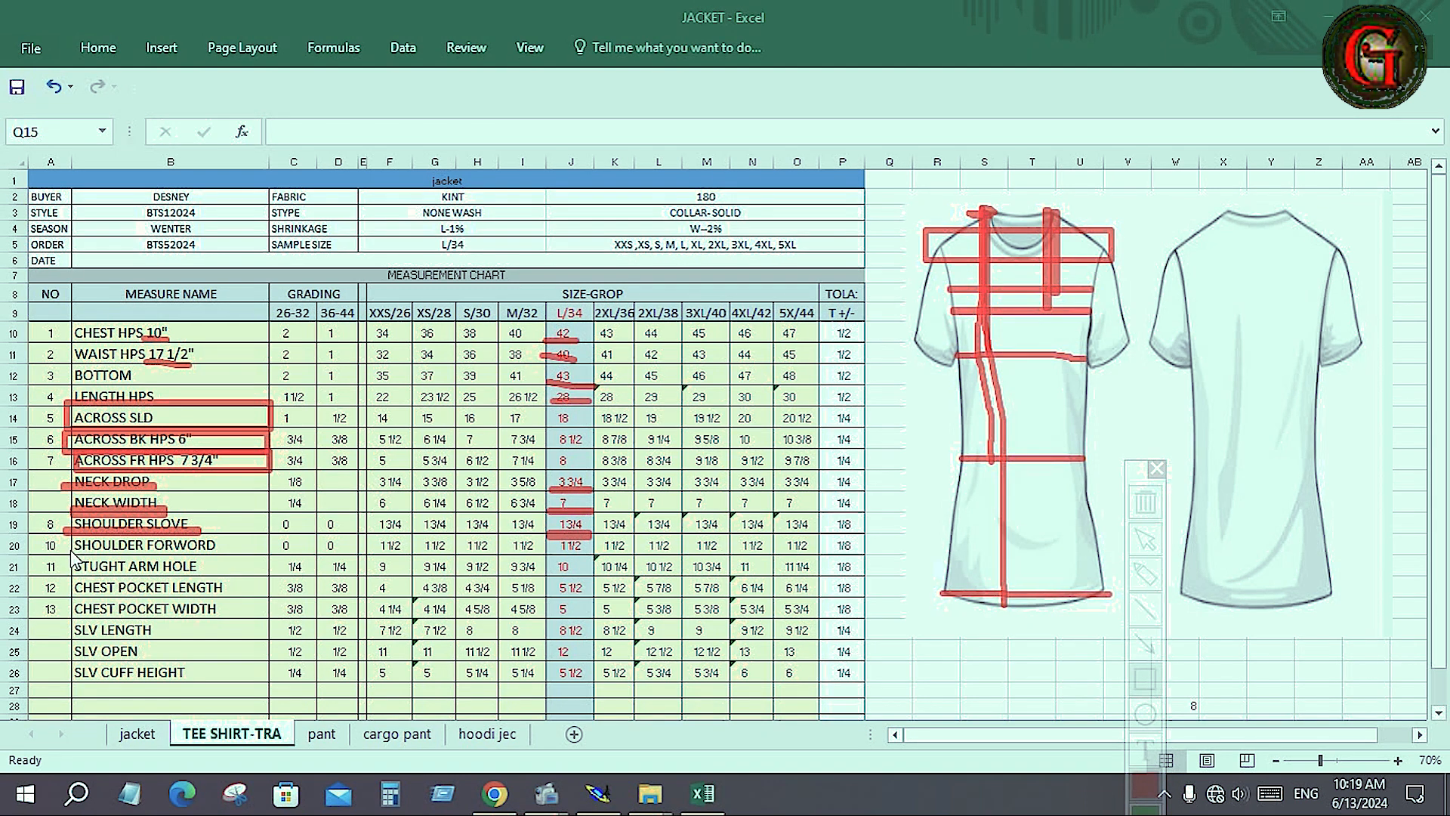
# - Box the SHOULDER FORWORD and STUGHT ARM HOLE labels and L/34 values in red, and mark the armhole's upper and lower ends on the front tee shirt
pyautogui.moveTo(68, 531)
pyautogui.mouseDown()
pyautogui.moveTo(270, 532)
pyautogui.moveTo(270, 551)
pyautogui.moveTo(66, 551)
pyautogui.mouseUp()
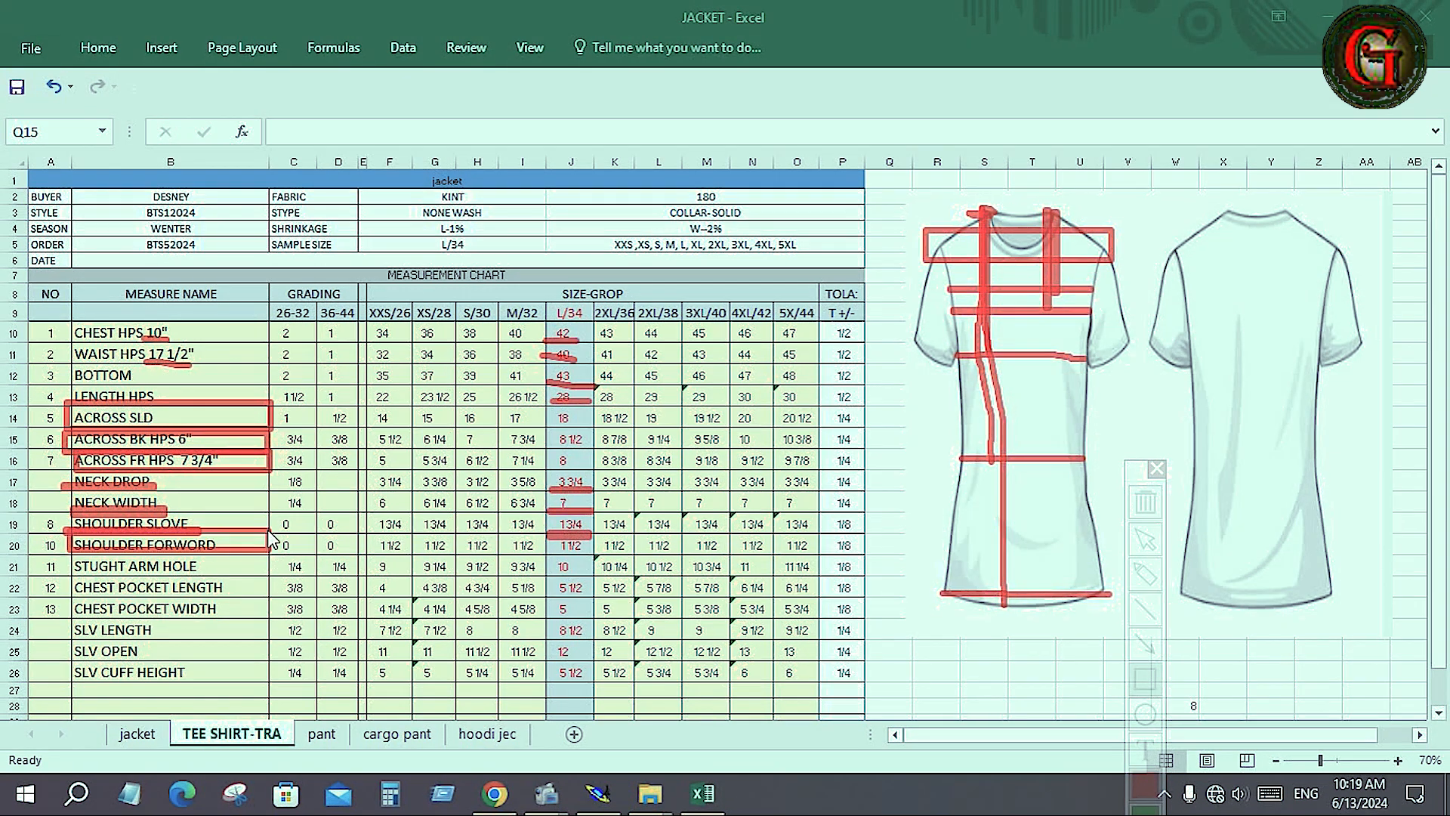
pyautogui.moveTo(550, 563)
pyautogui.mouseDown()
pyautogui.moveTo(574, 537)
pyautogui.moveTo(594, 554)
pyautogui.moveTo(547, 552)
pyautogui.mouseUp()
pyautogui.moveTo(71, 570); pyautogui.dragTo(268, 558)
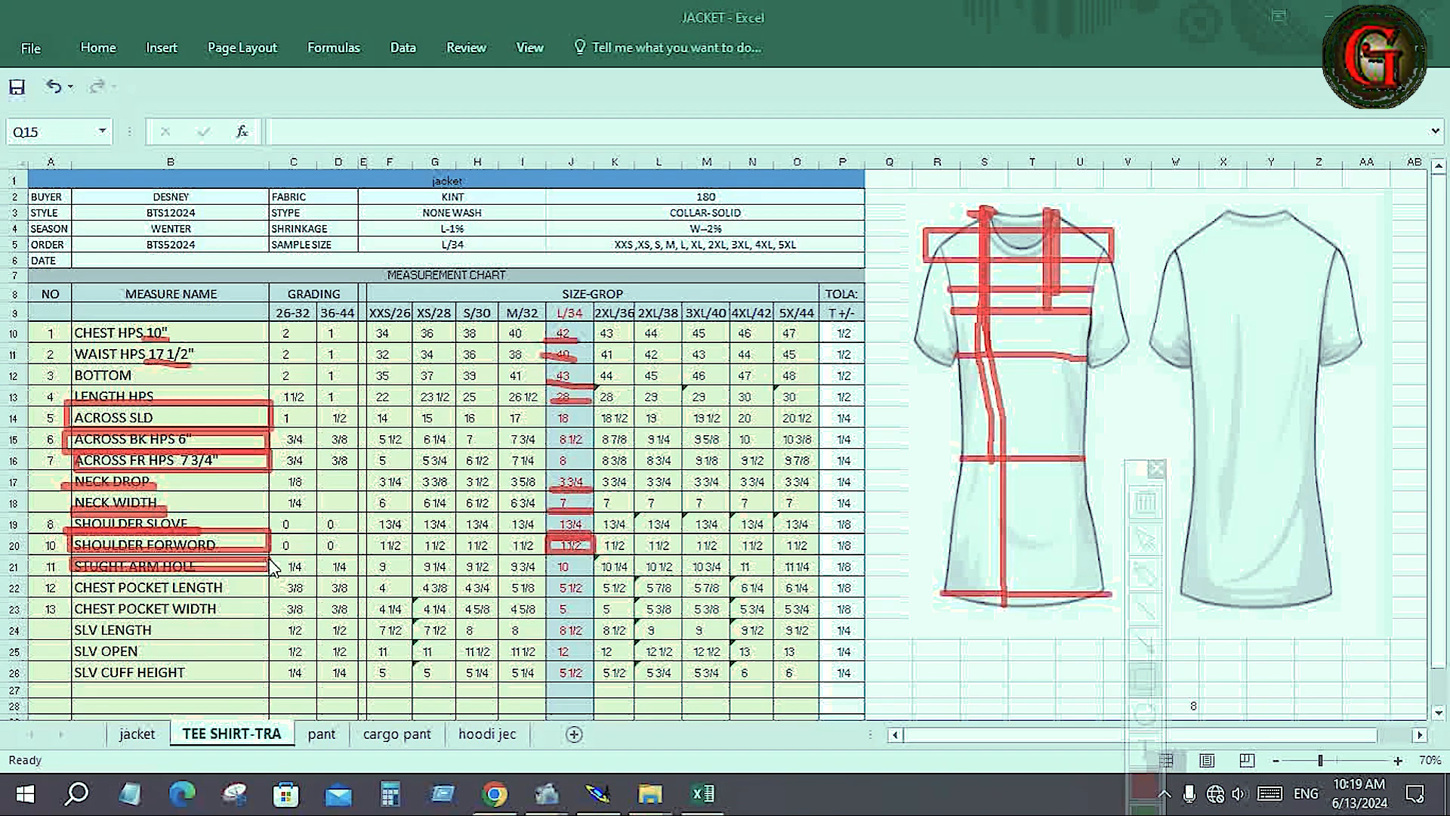
pyautogui.moveTo(541, 554); pyautogui.dragTo(598, 576)
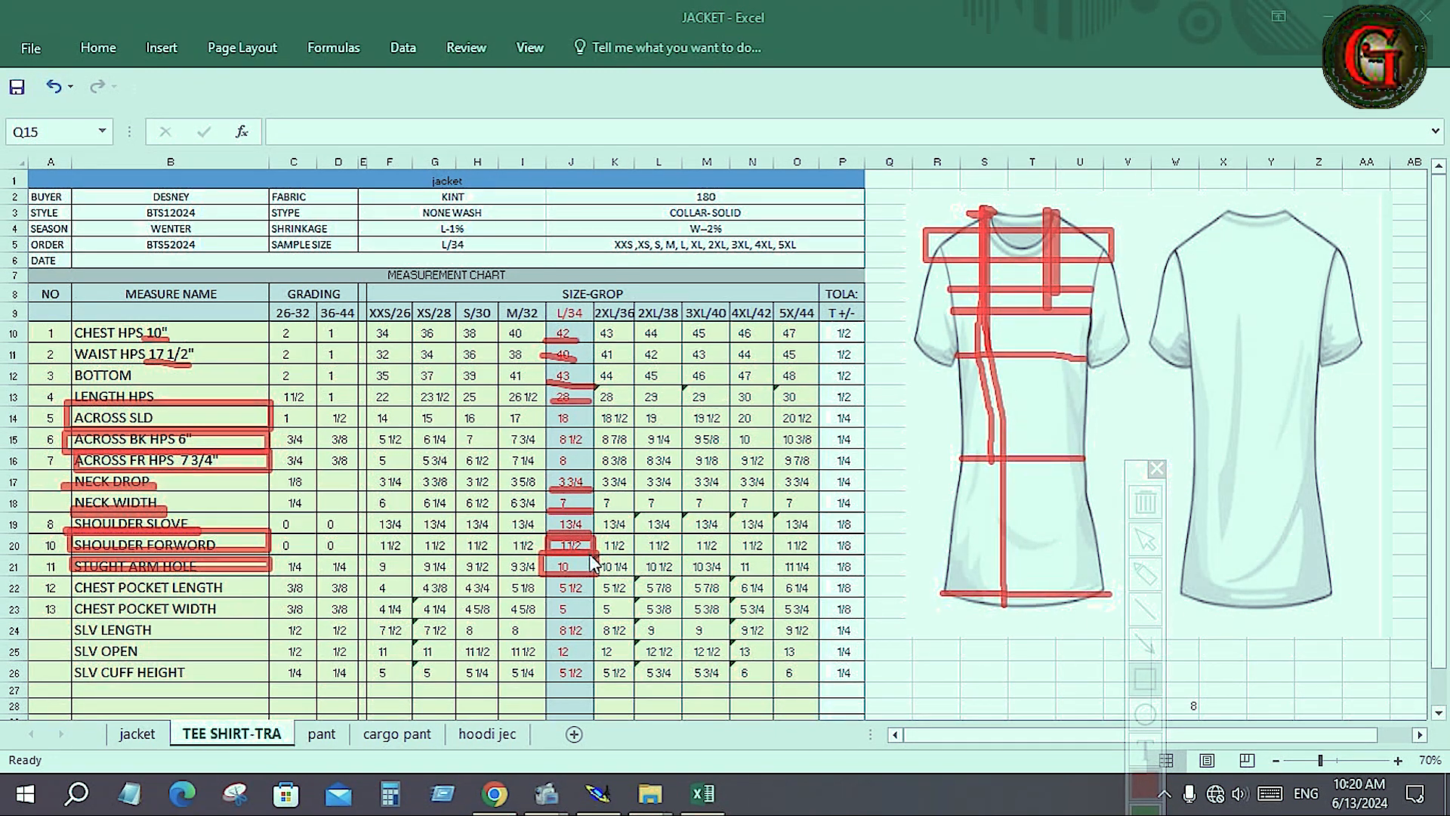
pyautogui.moveTo(591, 556); pyautogui.dragTo(596, 578)
pyautogui.moveTo(1097, 247); pyautogui.dragTo(1118, 246)
pyautogui.moveTo(1079, 337); pyautogui.dragTo(1084, 338)
# - Draw red rectangles around the CHEST POCKET LENGTH label, its L/34 value and the CHEST POCKET WIDTH label
pyautogui.moveTo(74, 577)
pyautogui.mouseDown()
pyautogui.moveTo(75, 597)
pyautogui.moveTo(262, 568)
pyautogui.mouseUp()
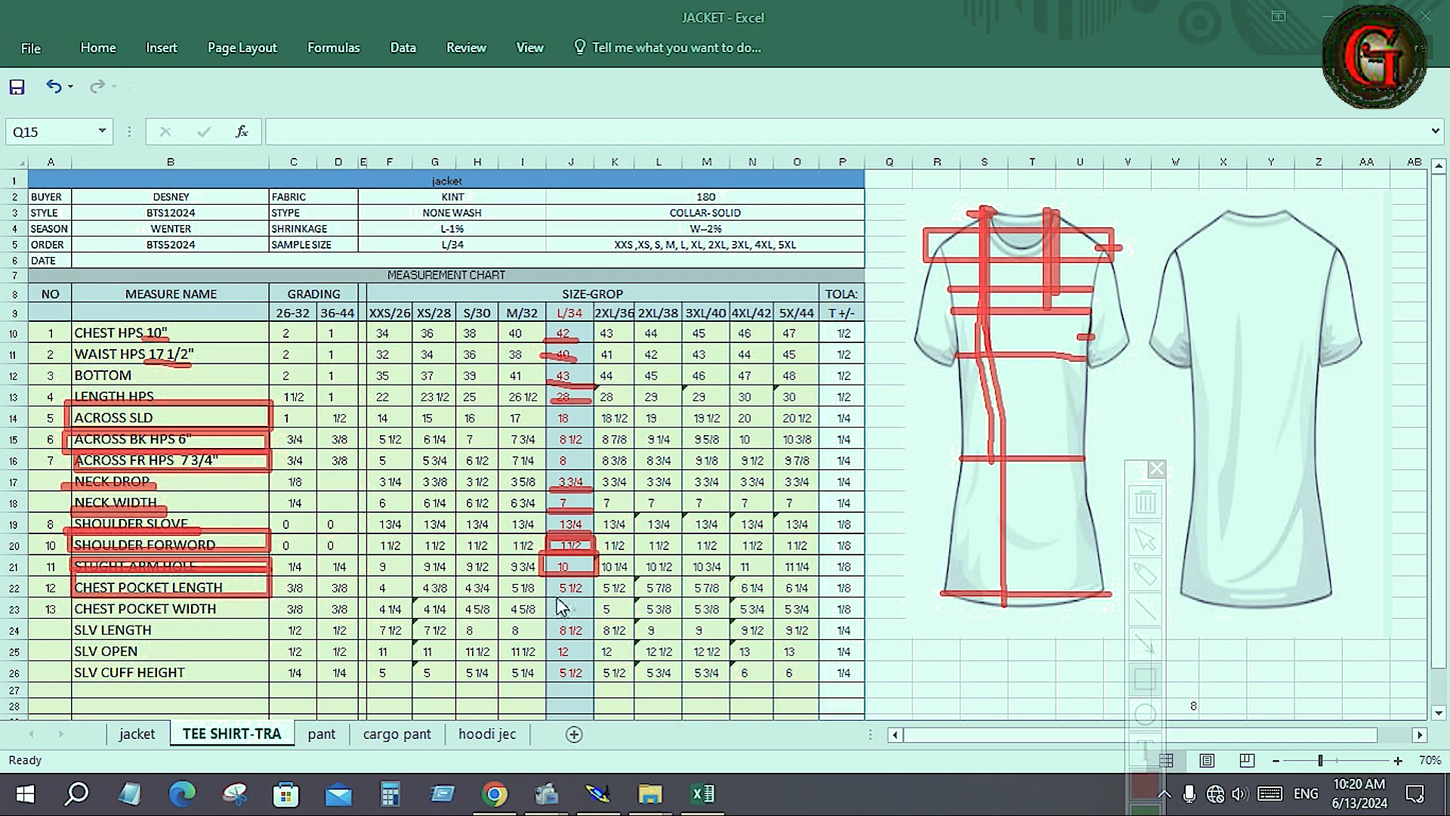
pyautogui.moveTo(560, 606)
pyautogui.mouseDown()
pyautogui.moveTo(559, 580)
pyautogui.moveTo(589, 598)
pyautogui.mouseUp()
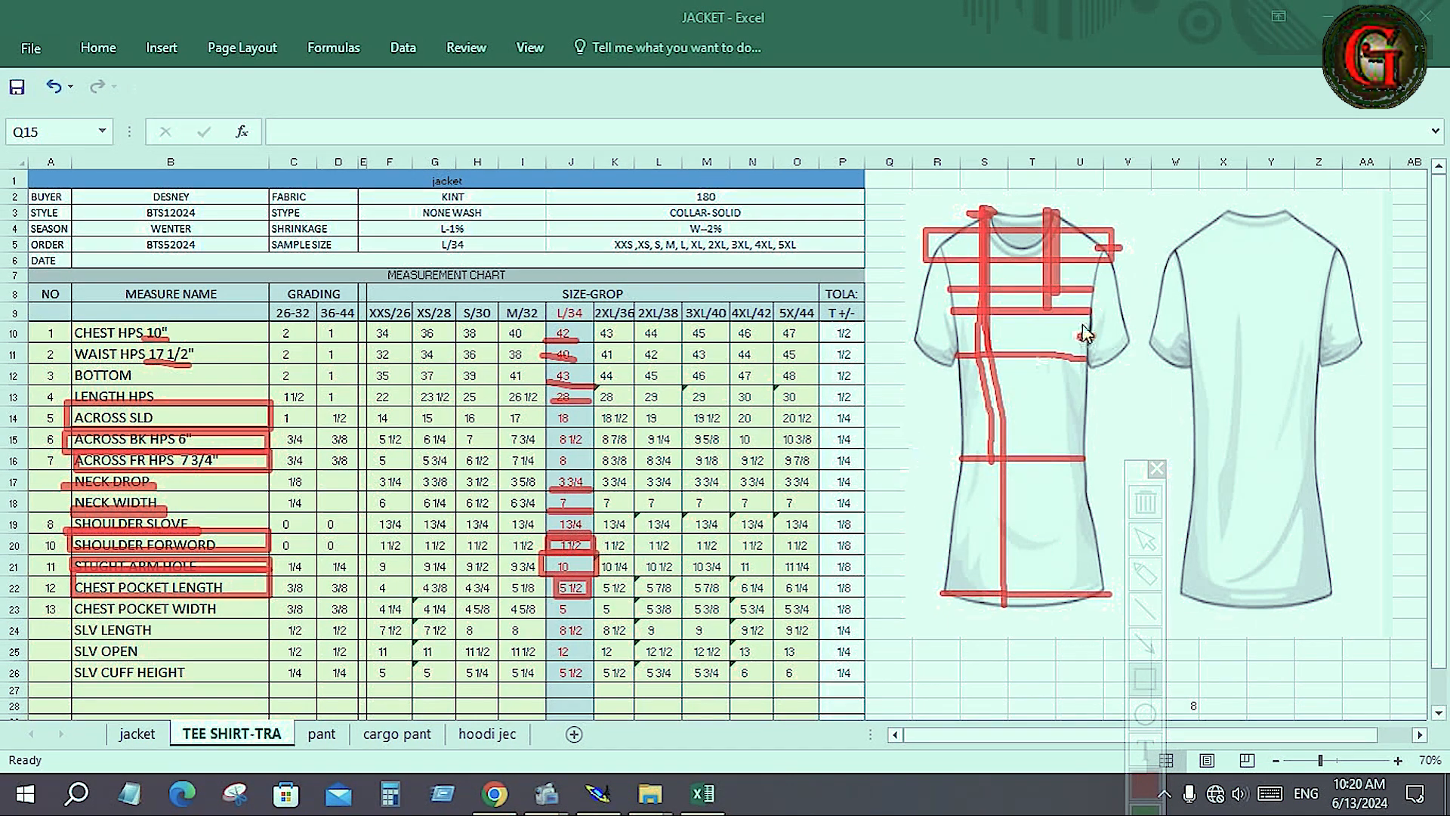
pyautogui.moveTo(1081, 336); pyautogui.dragTo(1093, 338)
pyautogui.moveTo(74, 620)
pyautogui.mouseDown()
pyautogui.moveTo(188, 592)
pyautogui.moveTo(268, 608)
pyautogui.mouseUp()
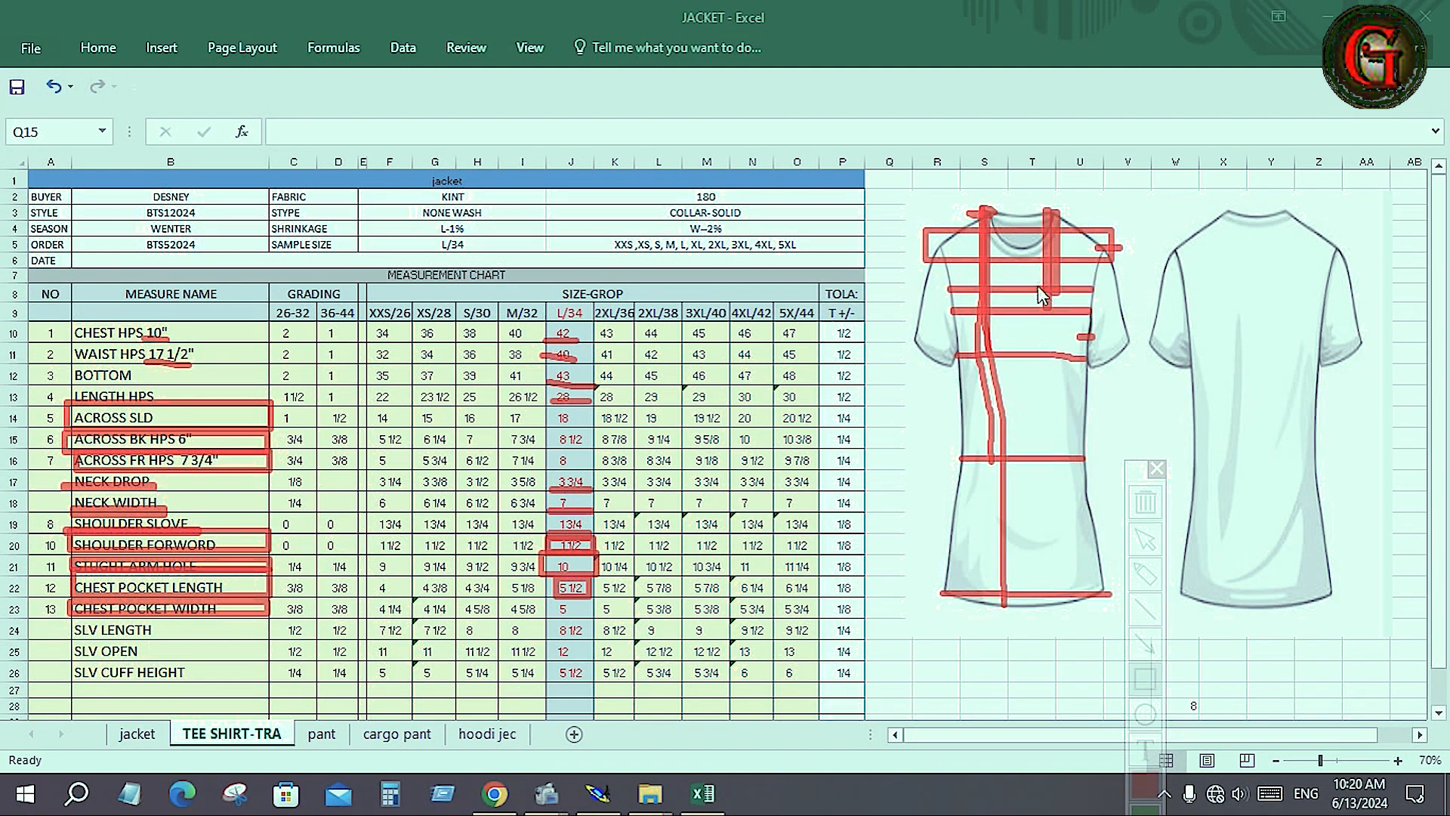
pyautogui.moveTo(1046, 281); pyautogui.dragTo(1046, 311)
pyautogui.moveTo(580, 589)
pyautogui.mouseDown()
pyautogui.moveTo(560, 597)
pyautogui.moveTo(593, 581)
pyautogui.mouseUp()
# - Box the SLV LENGTH label and L/34 value, the front tee shirt's sleeve, the back tee shirt's sleeve opening and the SLV OPEN label in red
pyautogui.moveTo(70, 619); pyautogui.dragTo(272, 646)
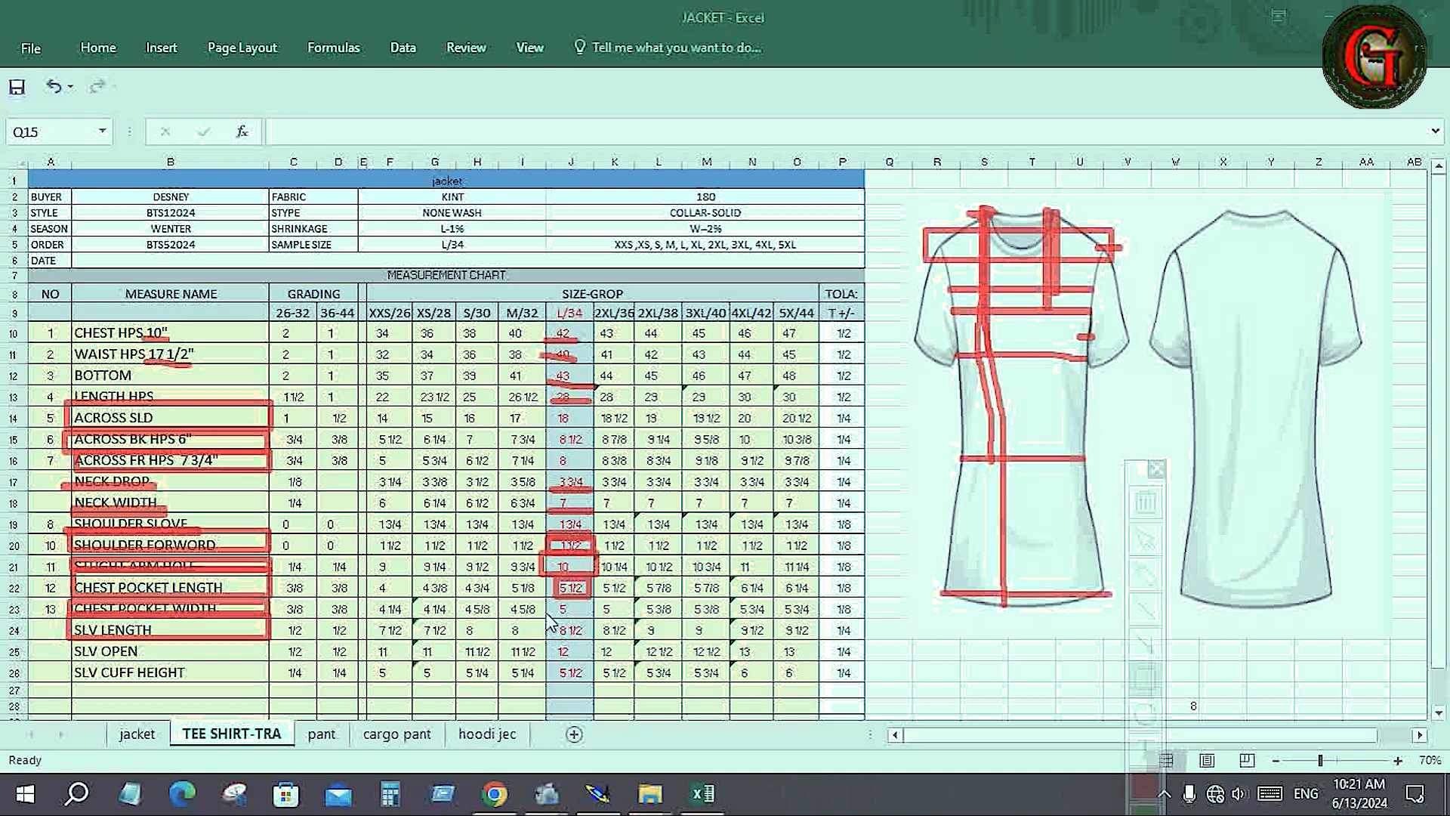
pyautogui.moveTo(547, 613); pyautogui.dragTo(591, 639)
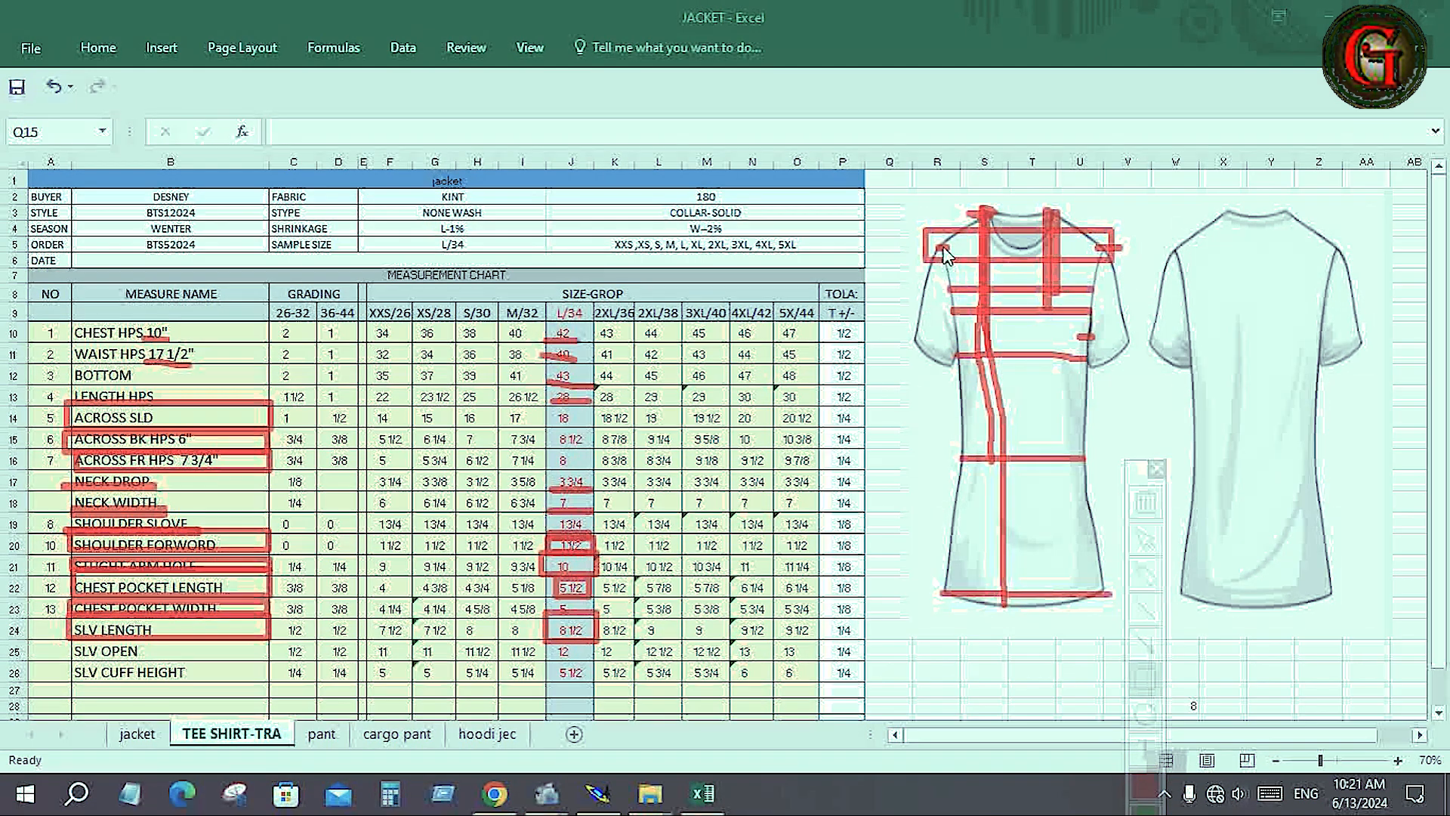
pyautogui.moveTo(944, 245); pyautogui.dragTo(912, 345)
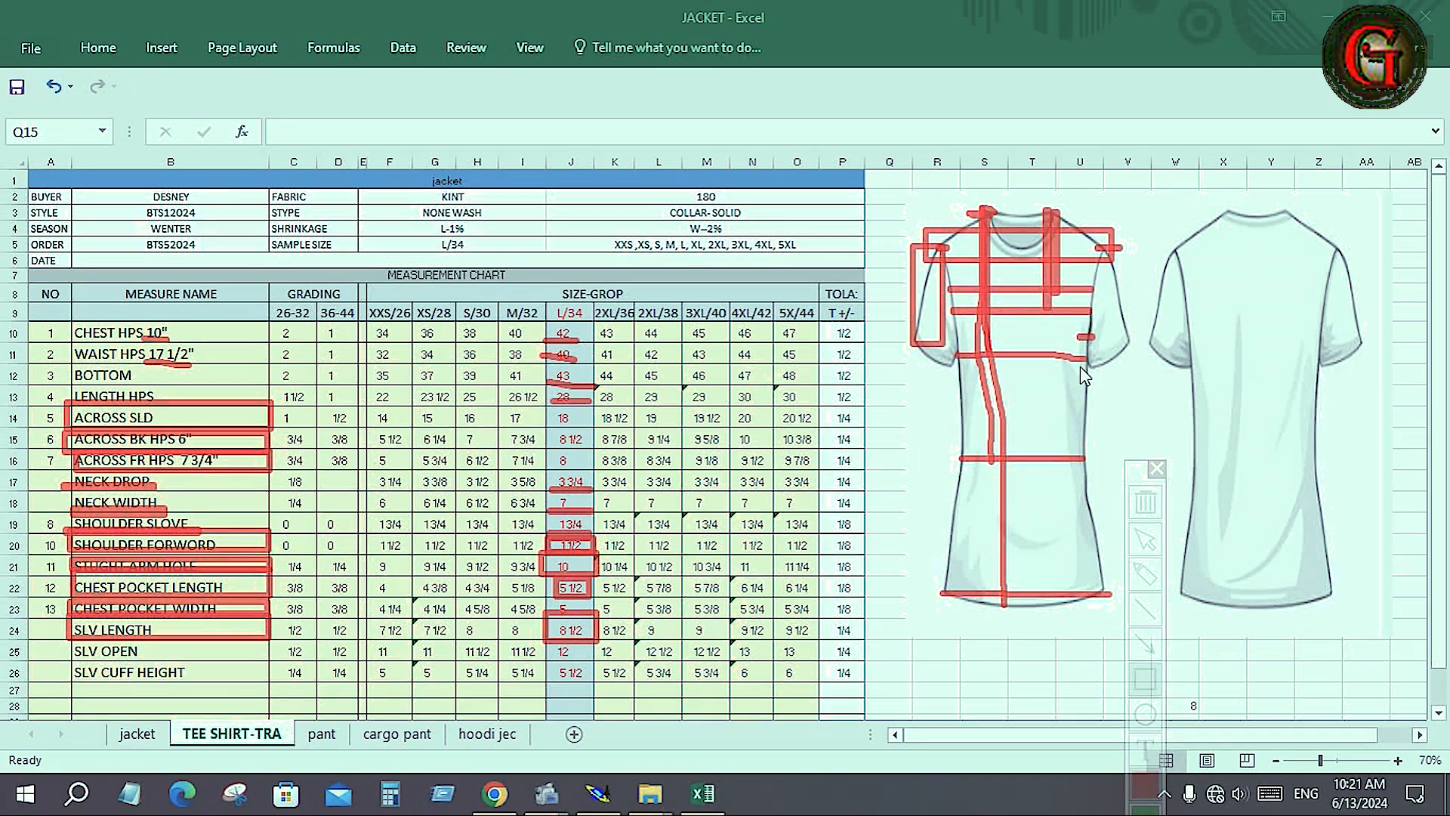
pyautogui.moveTo(1317, 341); pyautogui.dragTo(1387, 364)
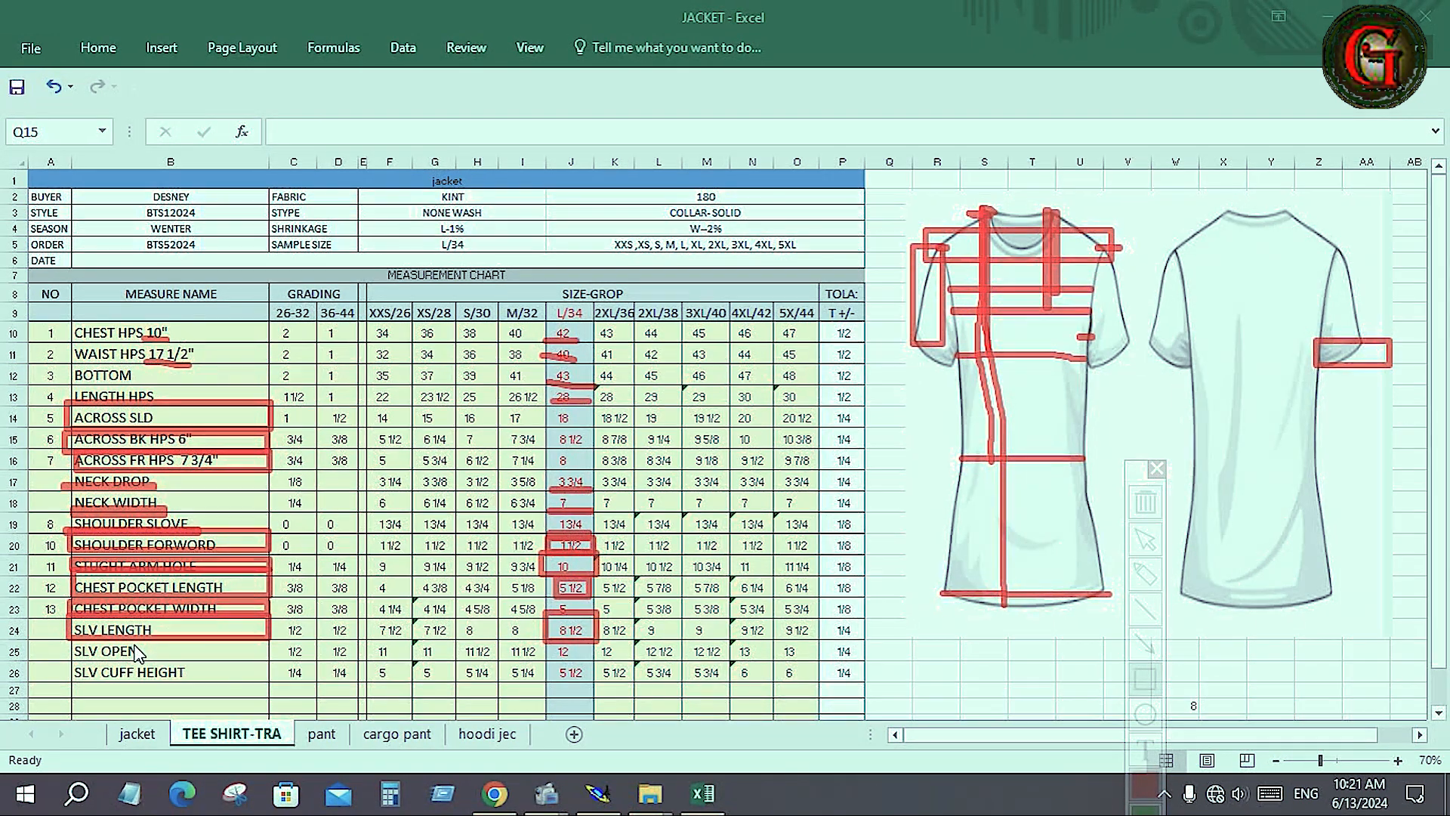
pyautogui.moveTo(57, 647); pyautogui.dragTo(269, 663)
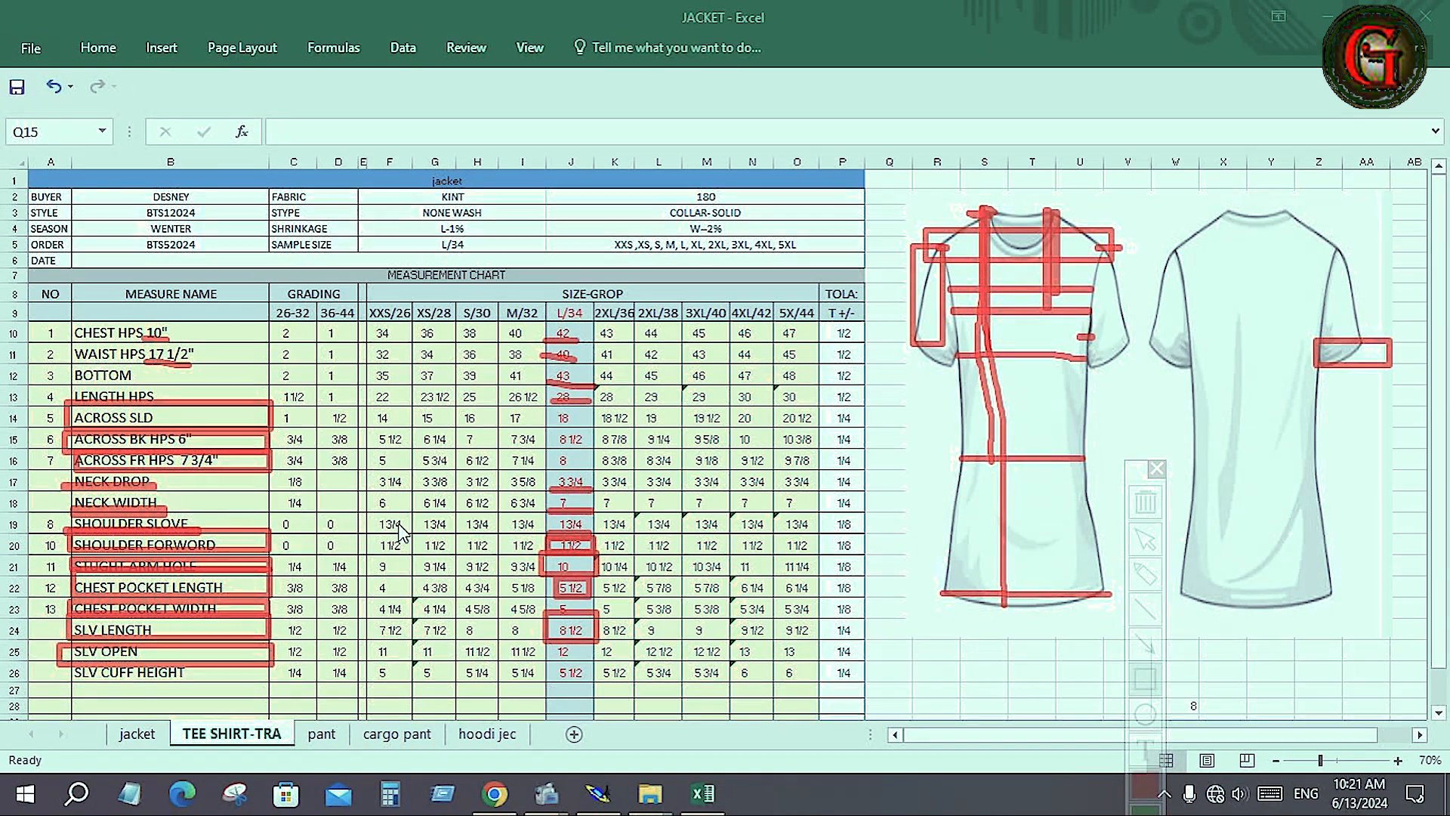
# - Clear the red markings and delete the SLV CUFF HEIGHT, CHEST POCKET LENGTH and CHEST POCKET WIDTH rows from the chart
pyautogui.click(217, 702)
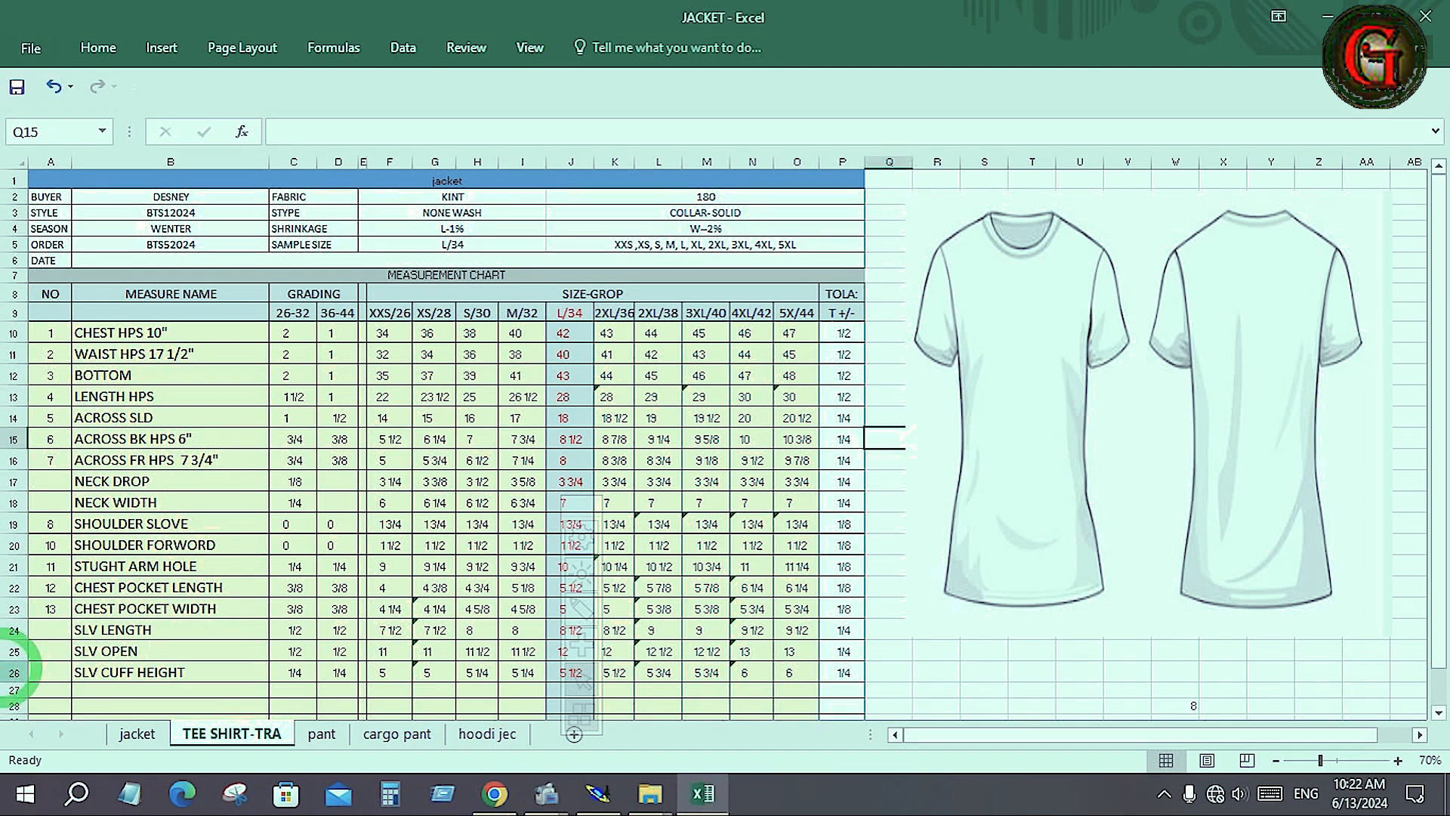
pyautogui.rightClick(11, 672)
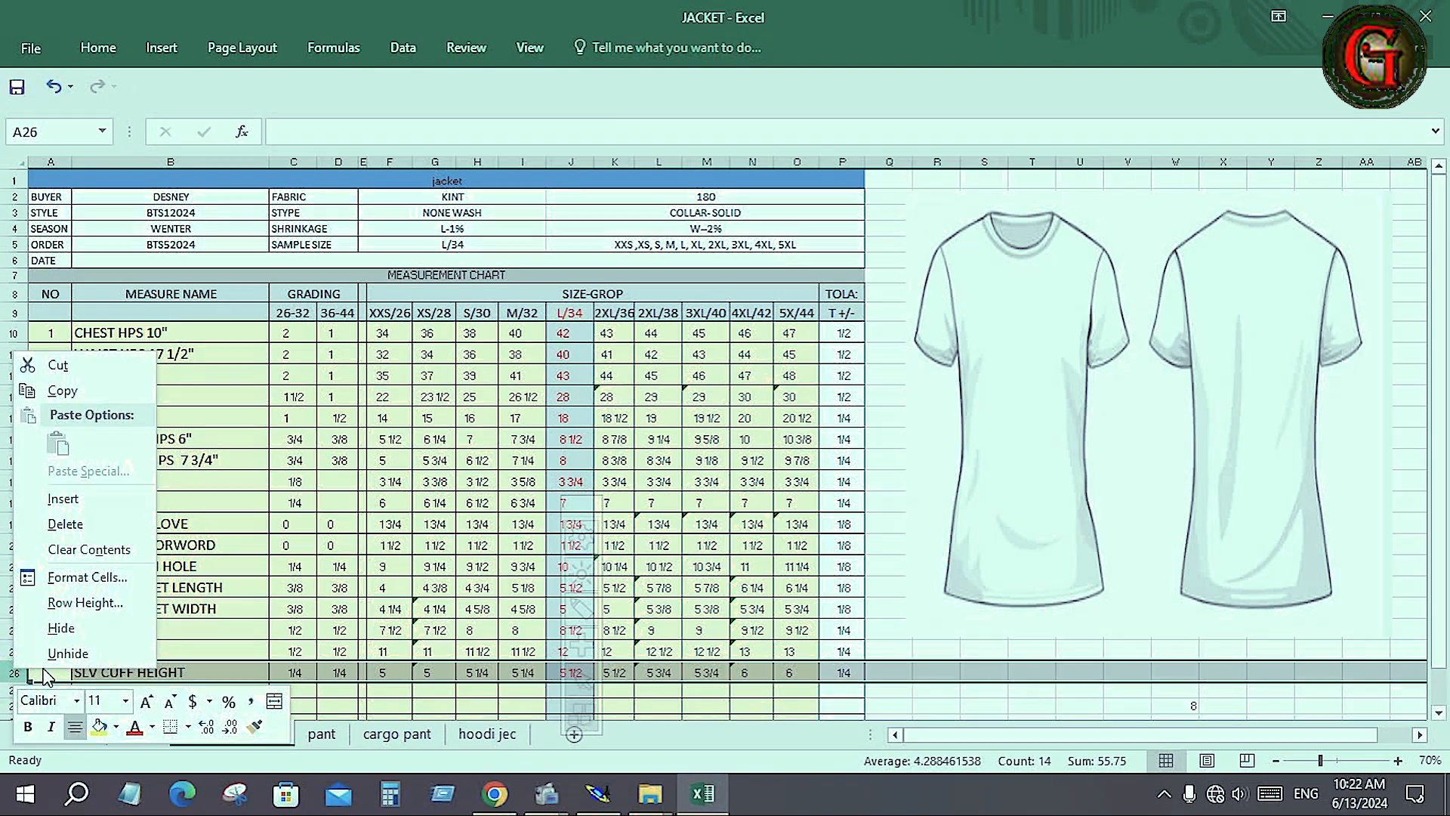
pyautogui.click(76, 525)
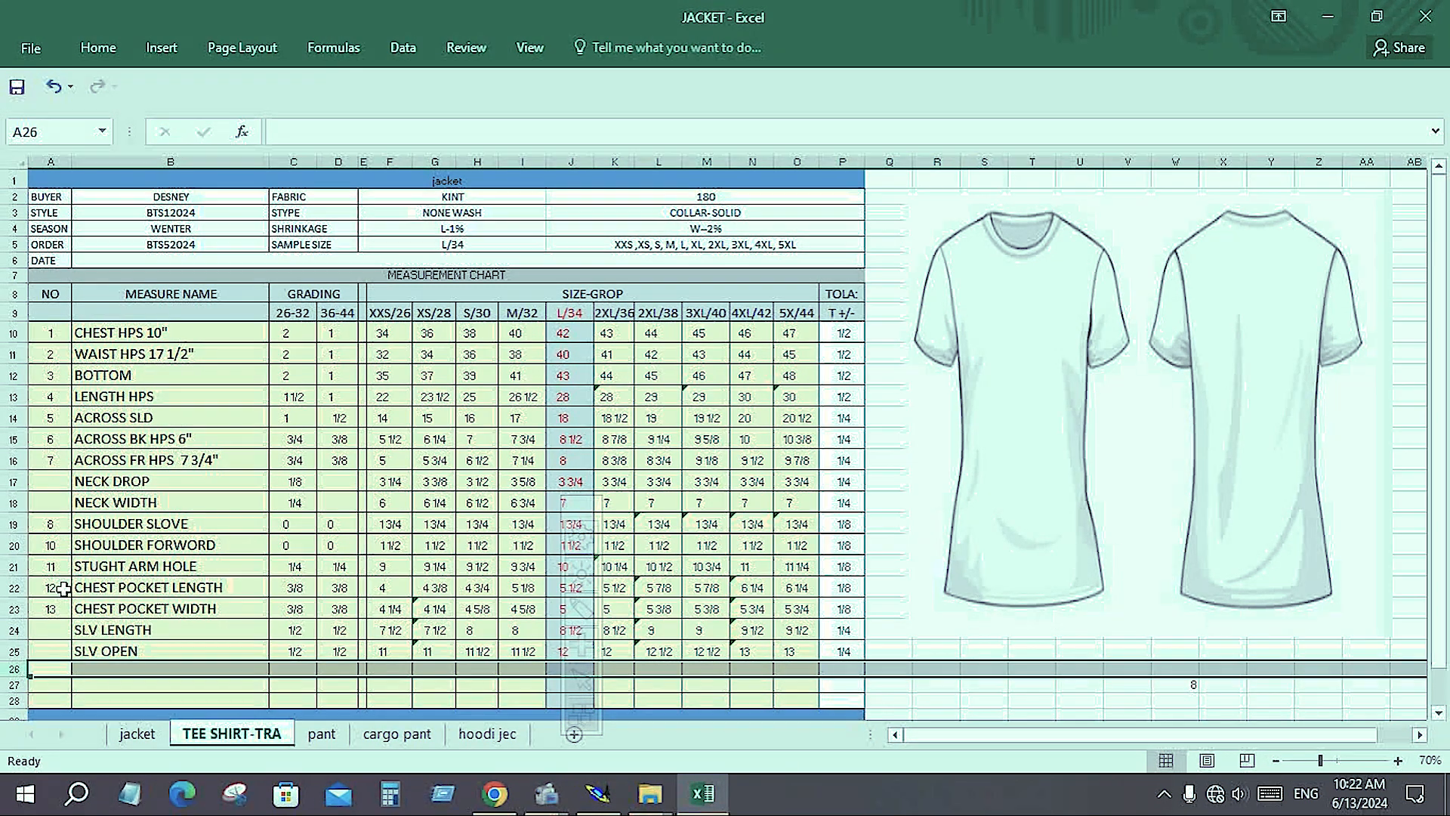
pyautogui.moveTo(14, 588); pyautogui.dragTo(10, 607)
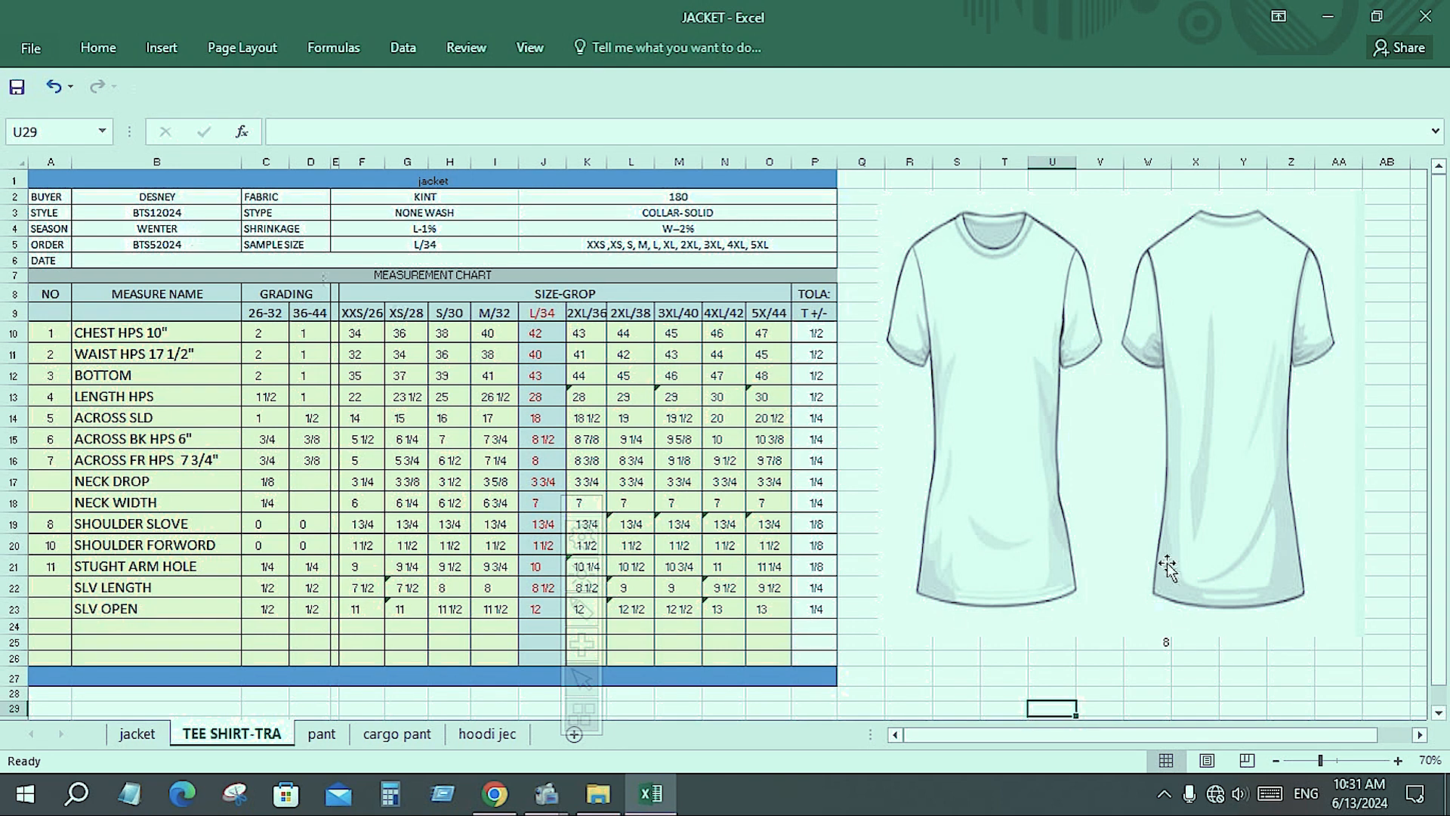
# - Minimize the workbook and create a new desktop folder named BTS1
pyautogui.click(1327, 18)
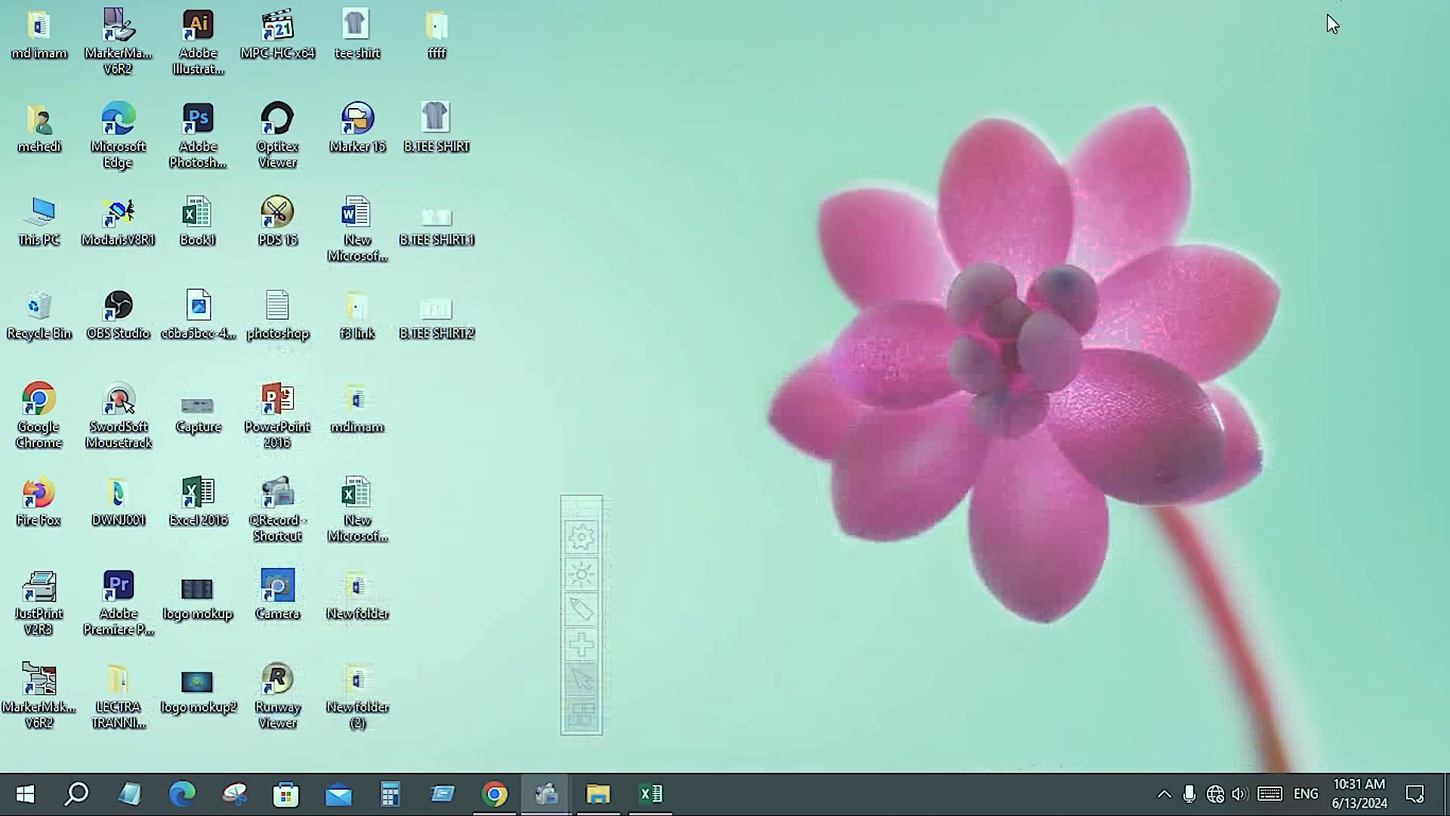
pyautogui.rightClick(674, 293)
pyautogui.moveTo(847, 488)
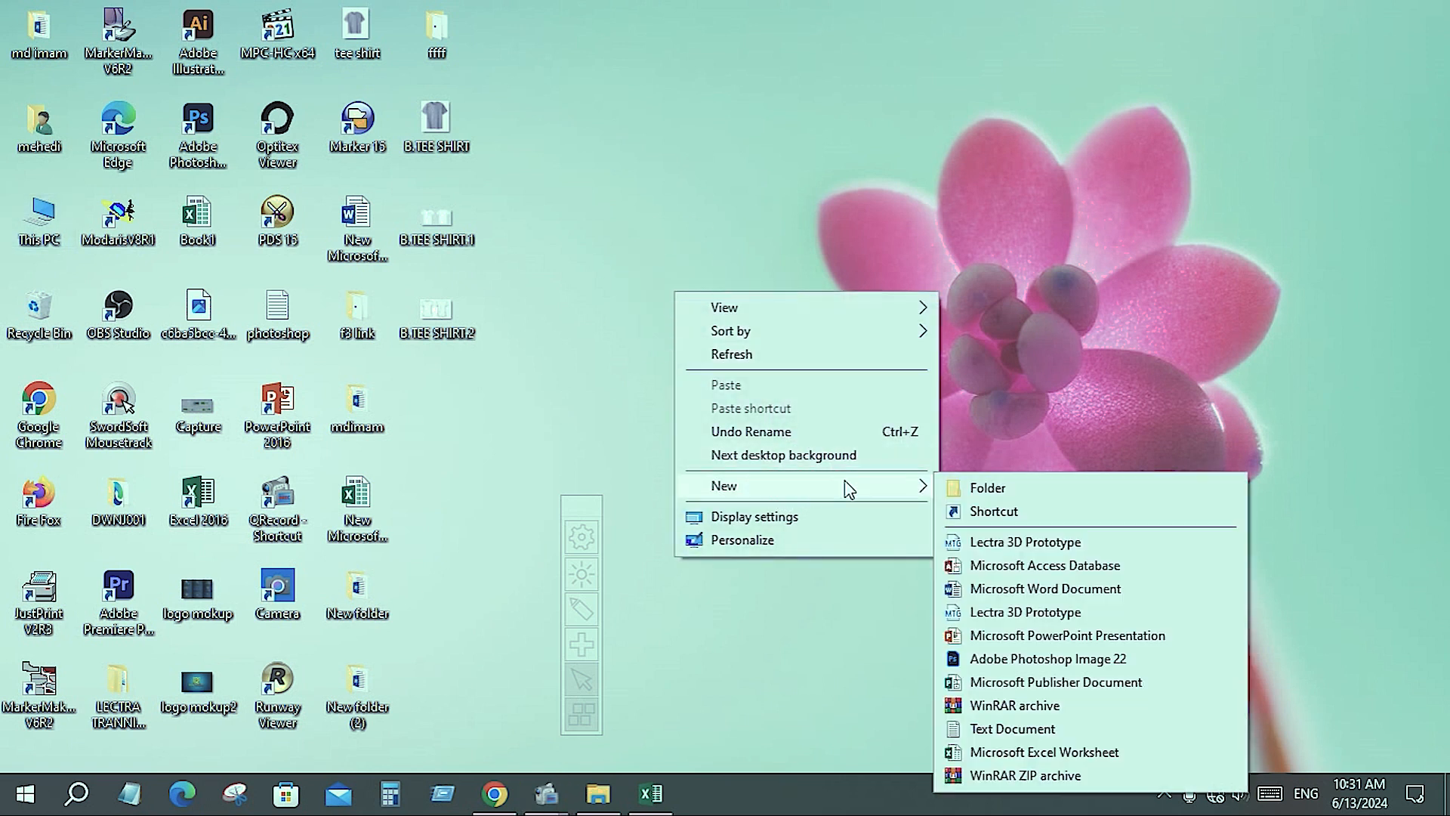
pyautogui.click(988, 488)
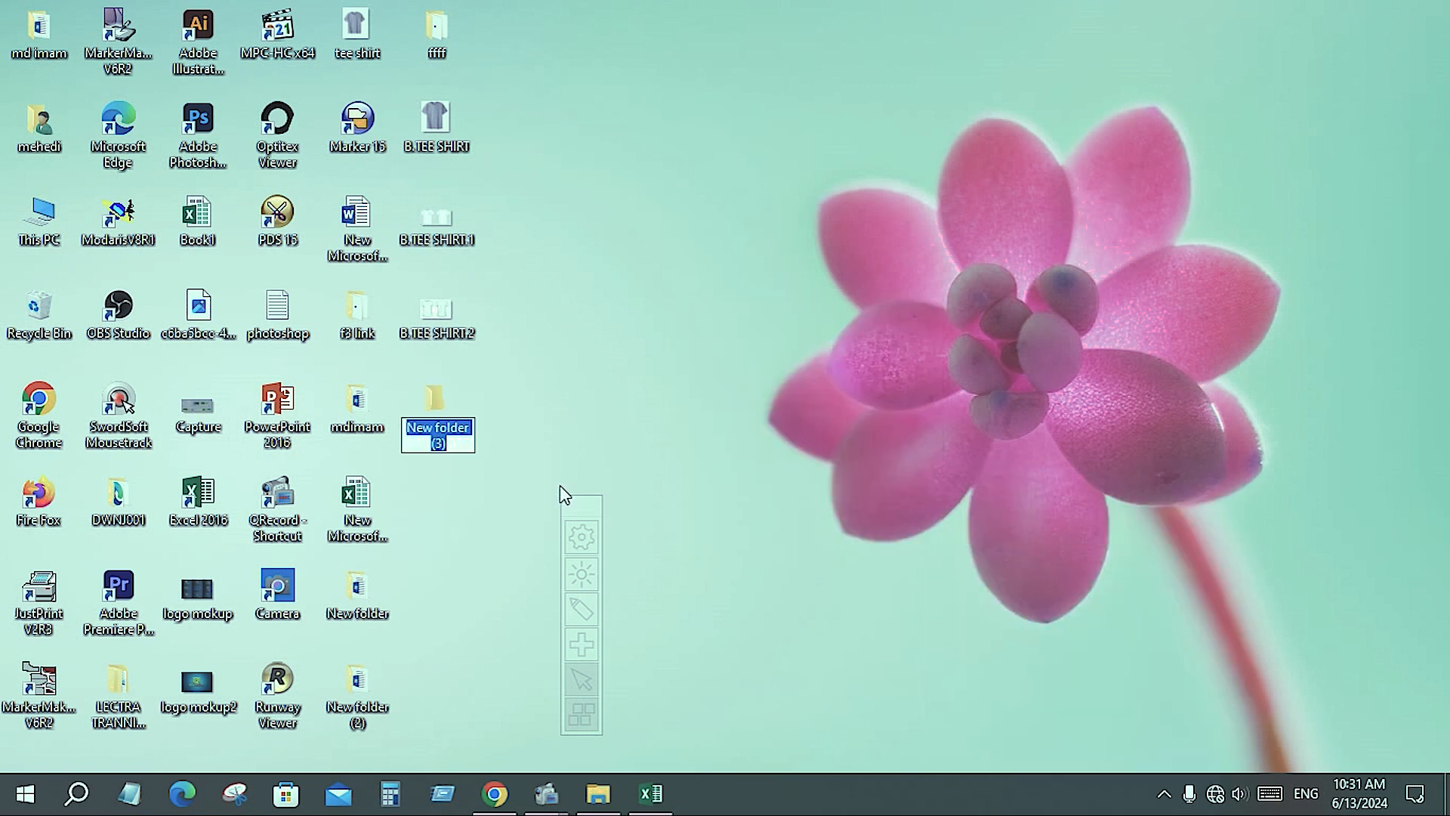
pyautogui.press('capslock')
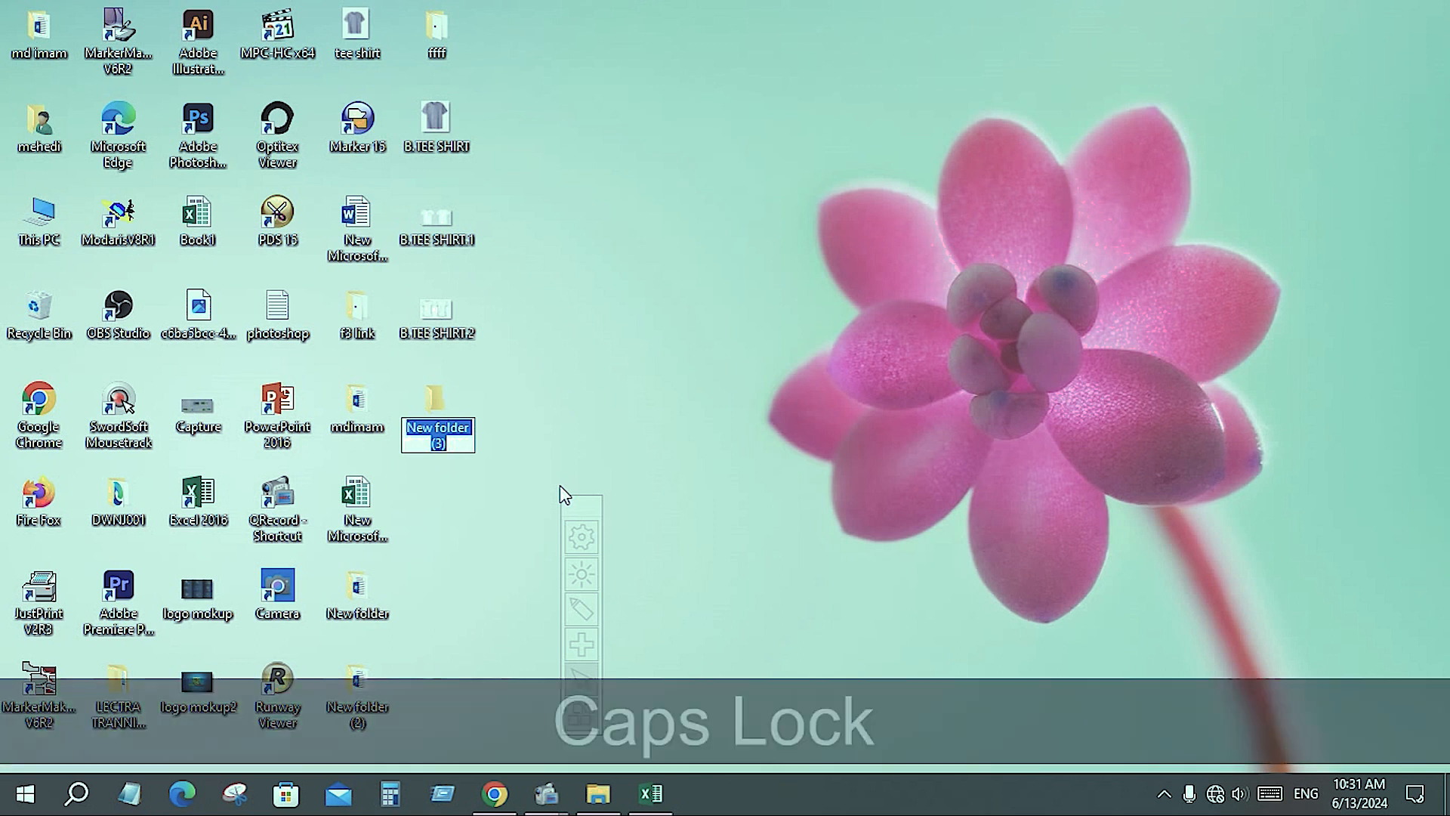
pyautogui.write('BTS')
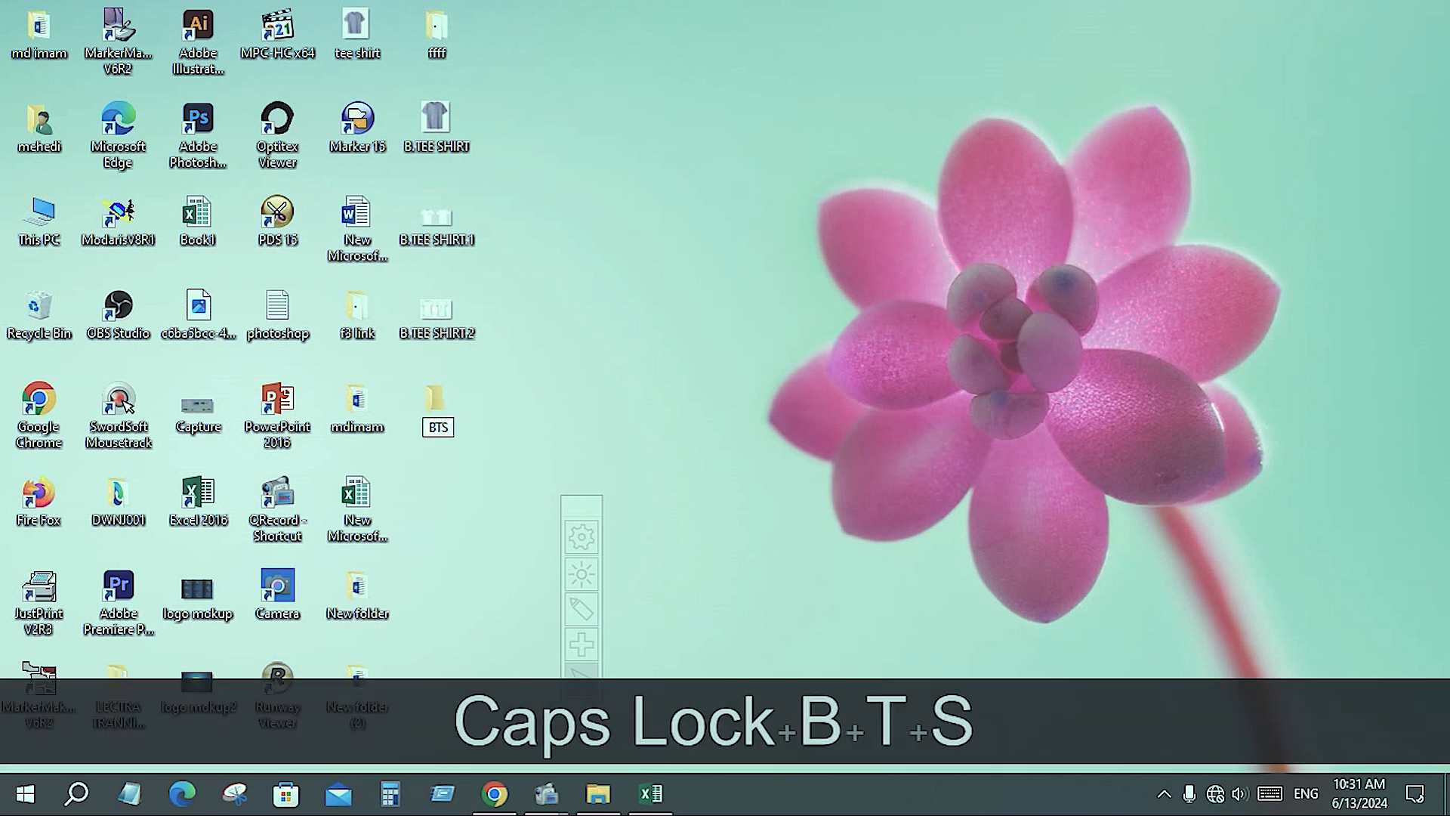
pyautogui.write('1')
pyautogui.press('Return')
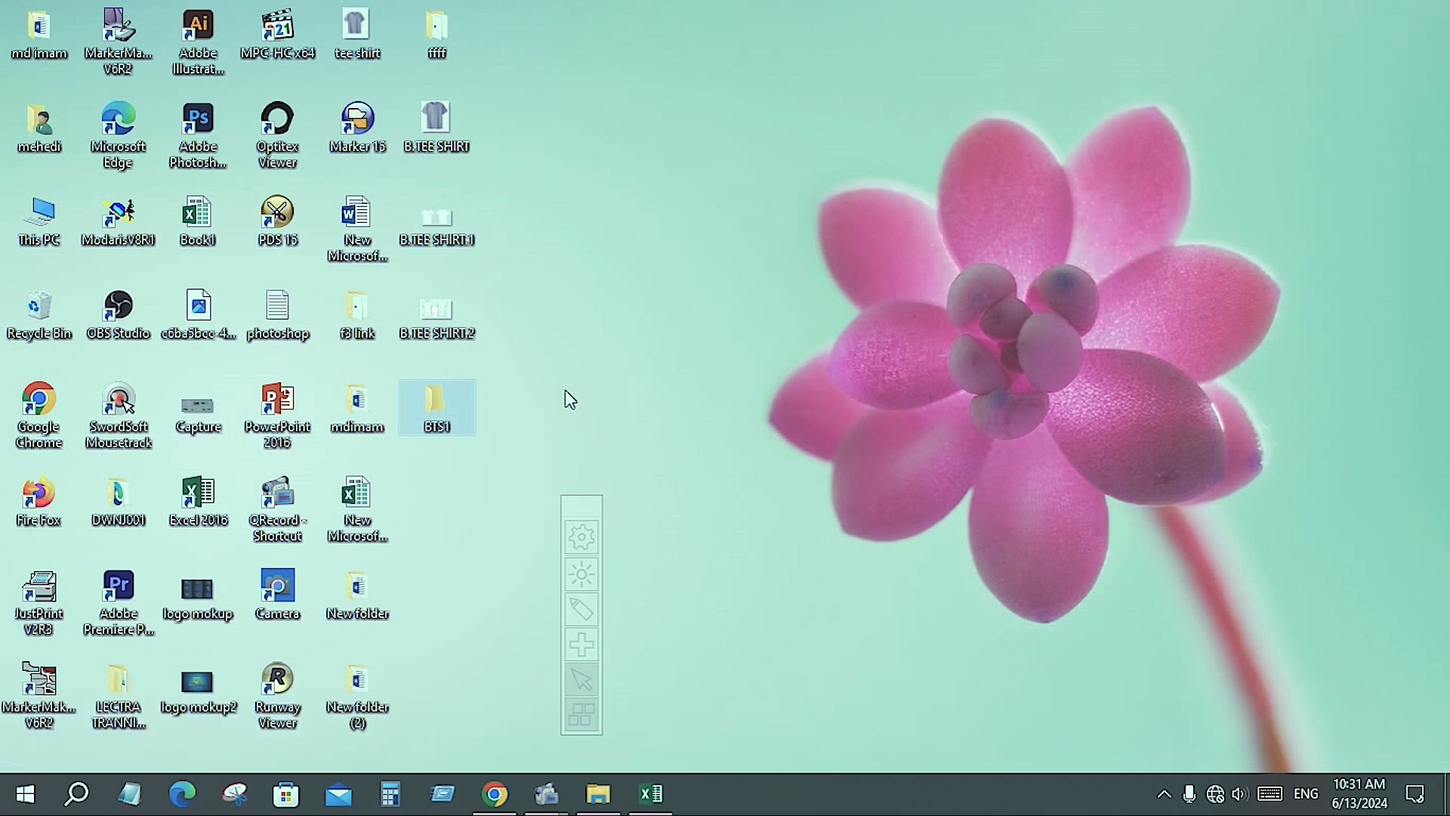
# - Open Modaris V8R1 and create a new model named GTS1
pyautogui.doubleClick(120, 222)
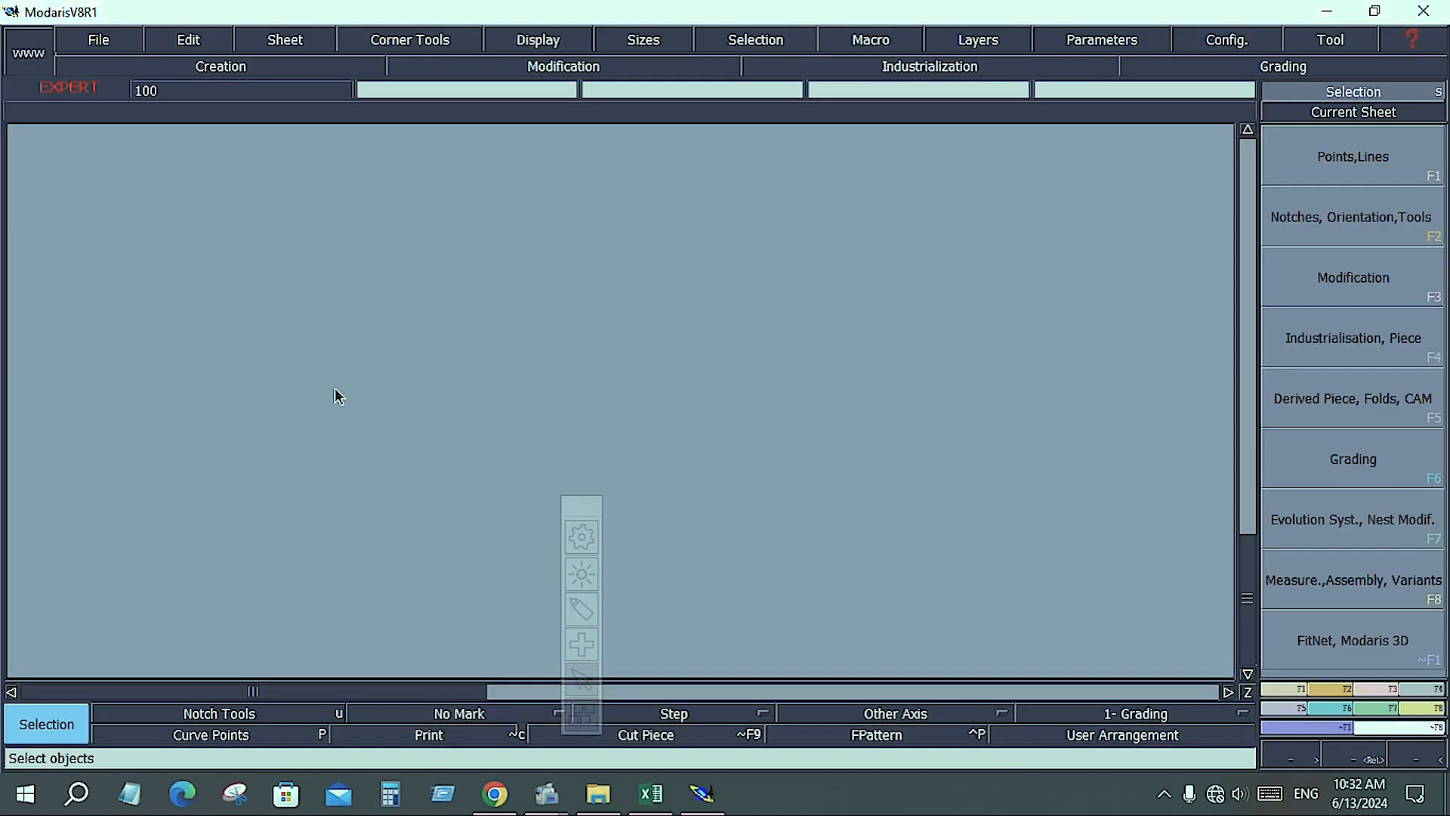
pyautogui.click(110, 41)
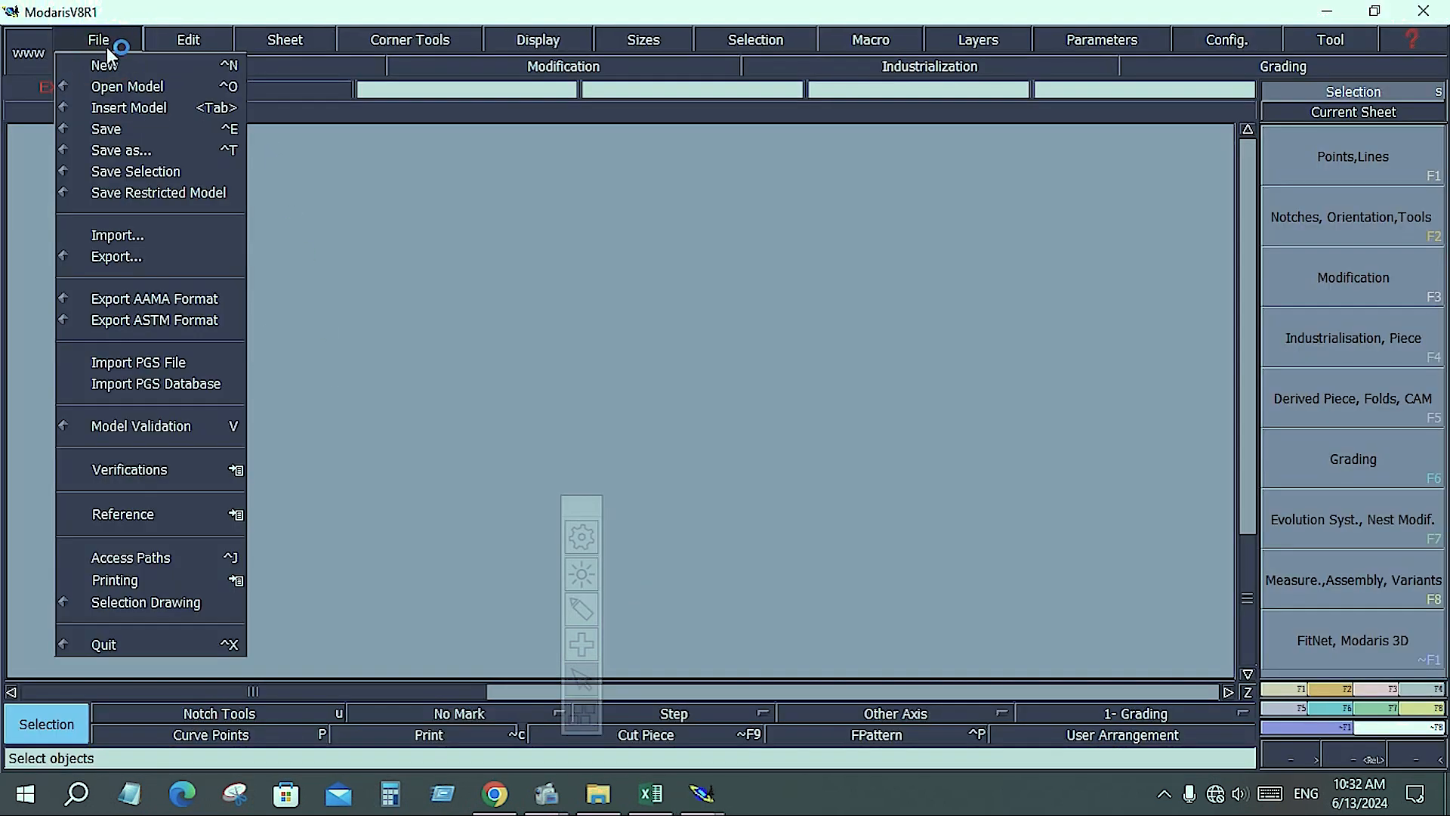
pyautogui.click(112, 66)
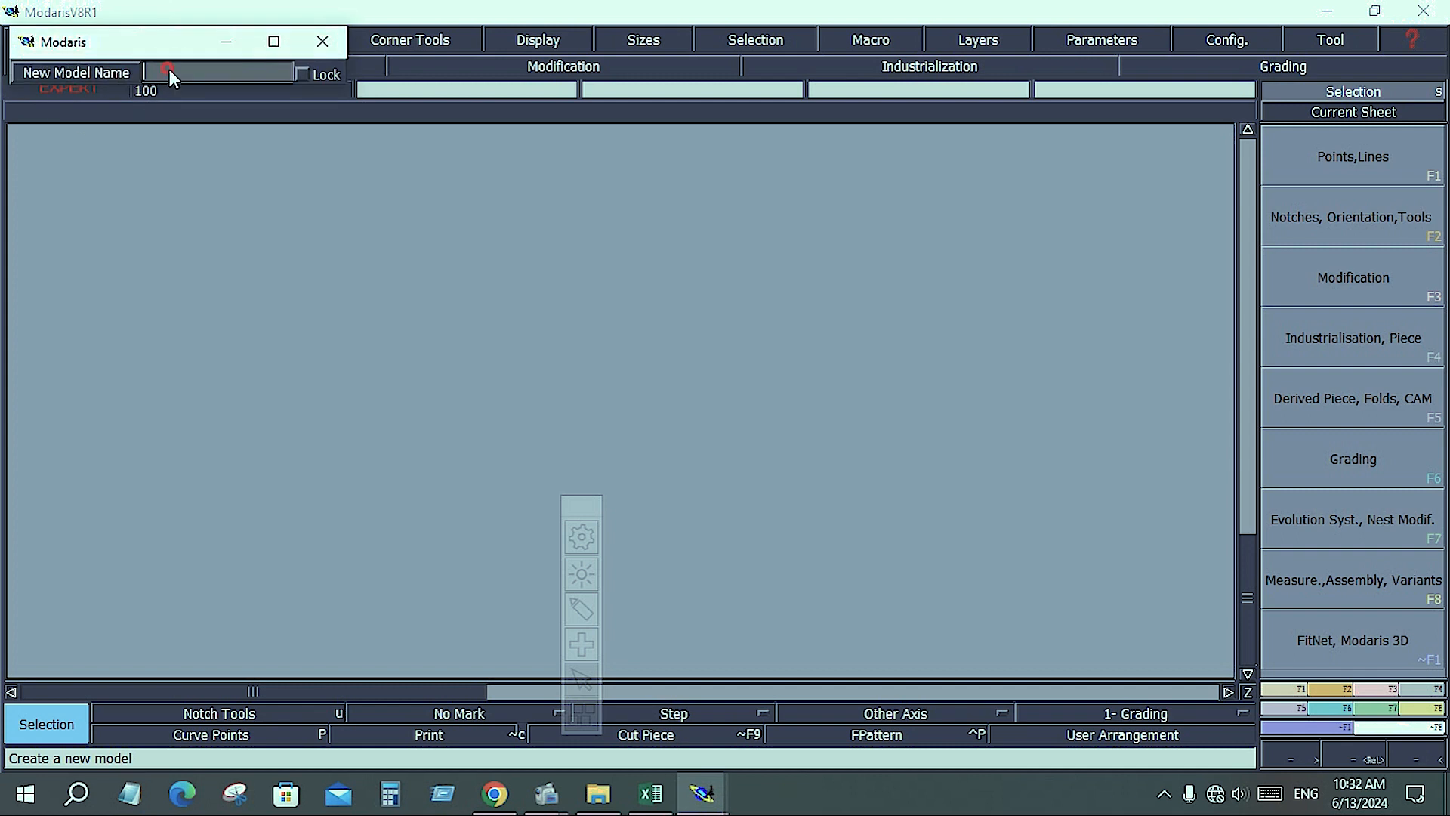
pyautogui.write('GT')
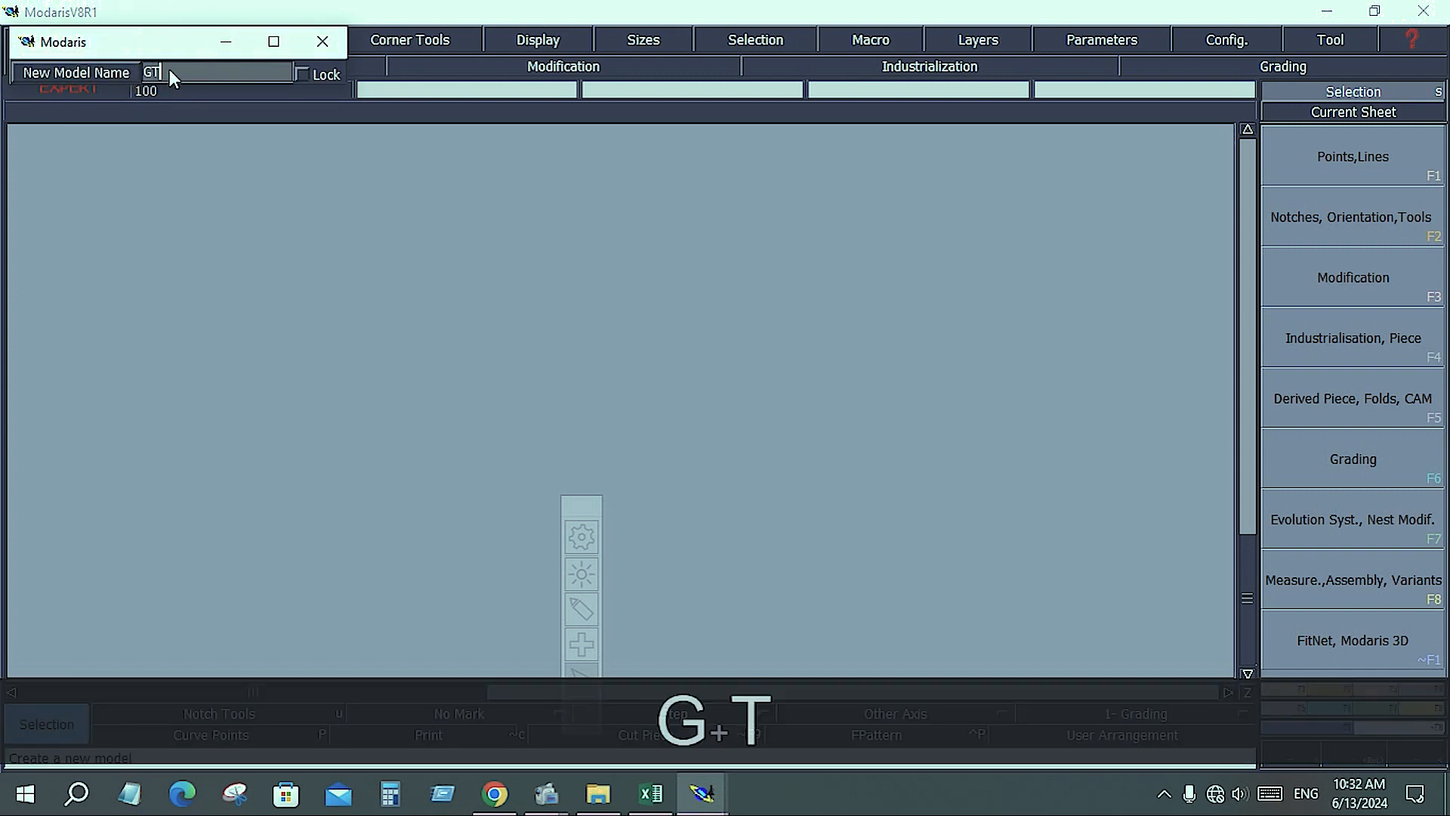
pyautogui.write('S1')
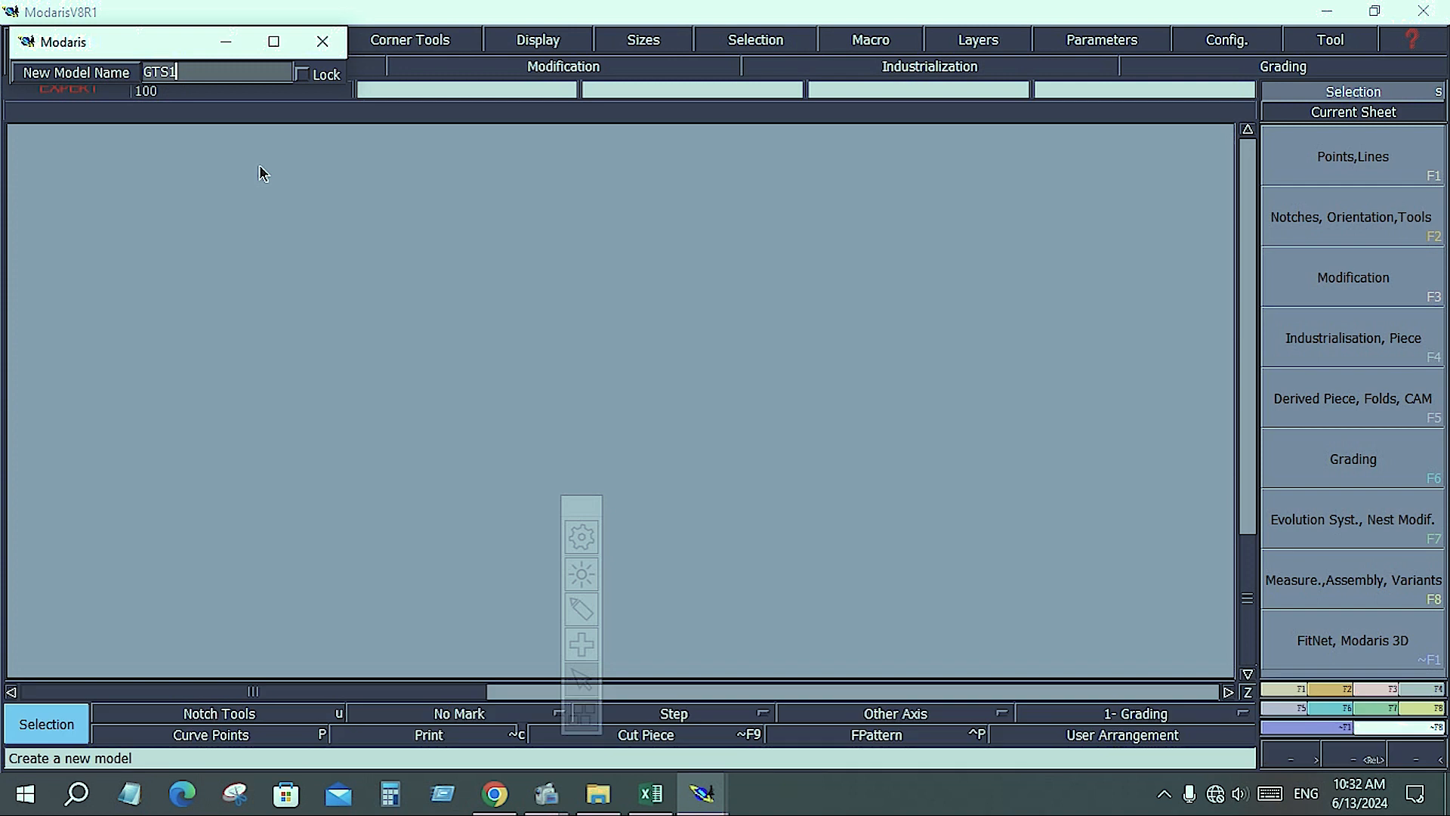
pyautogui.press('Return')
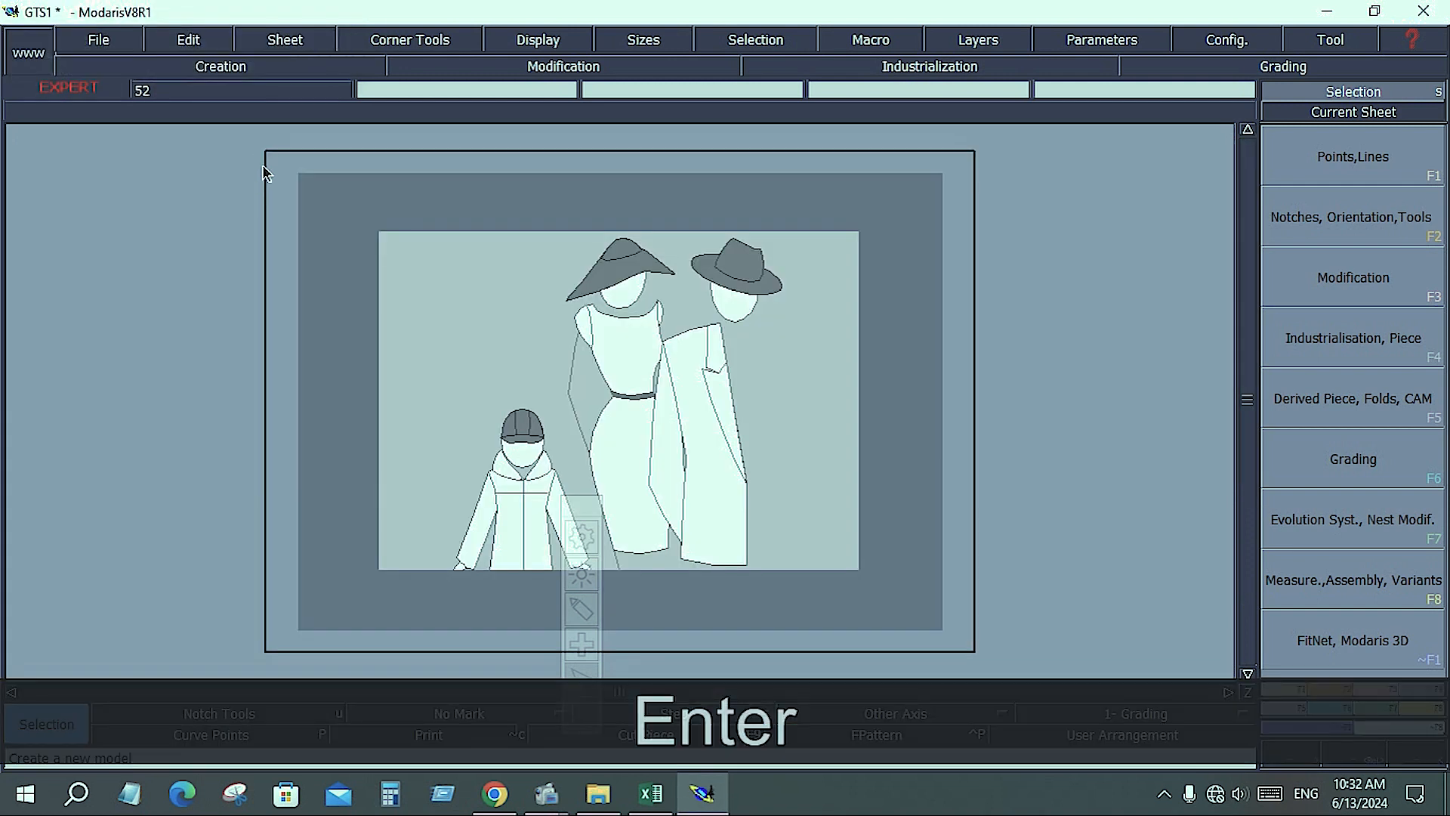
# - Add a new blank sheet to the model and display the title block and the size list
pyautogui.click(290, 40)
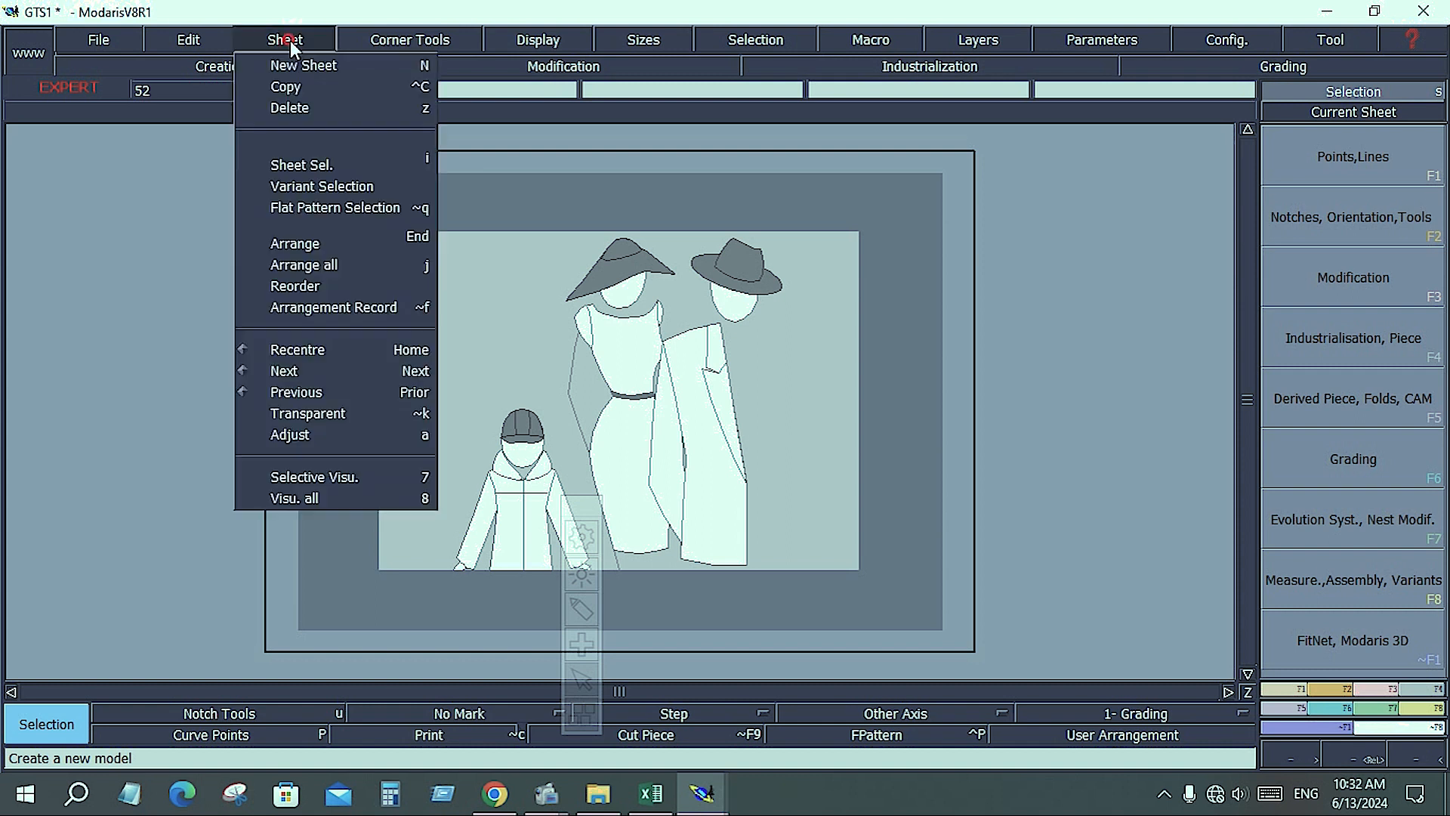
pyautogui.click(301, 62)
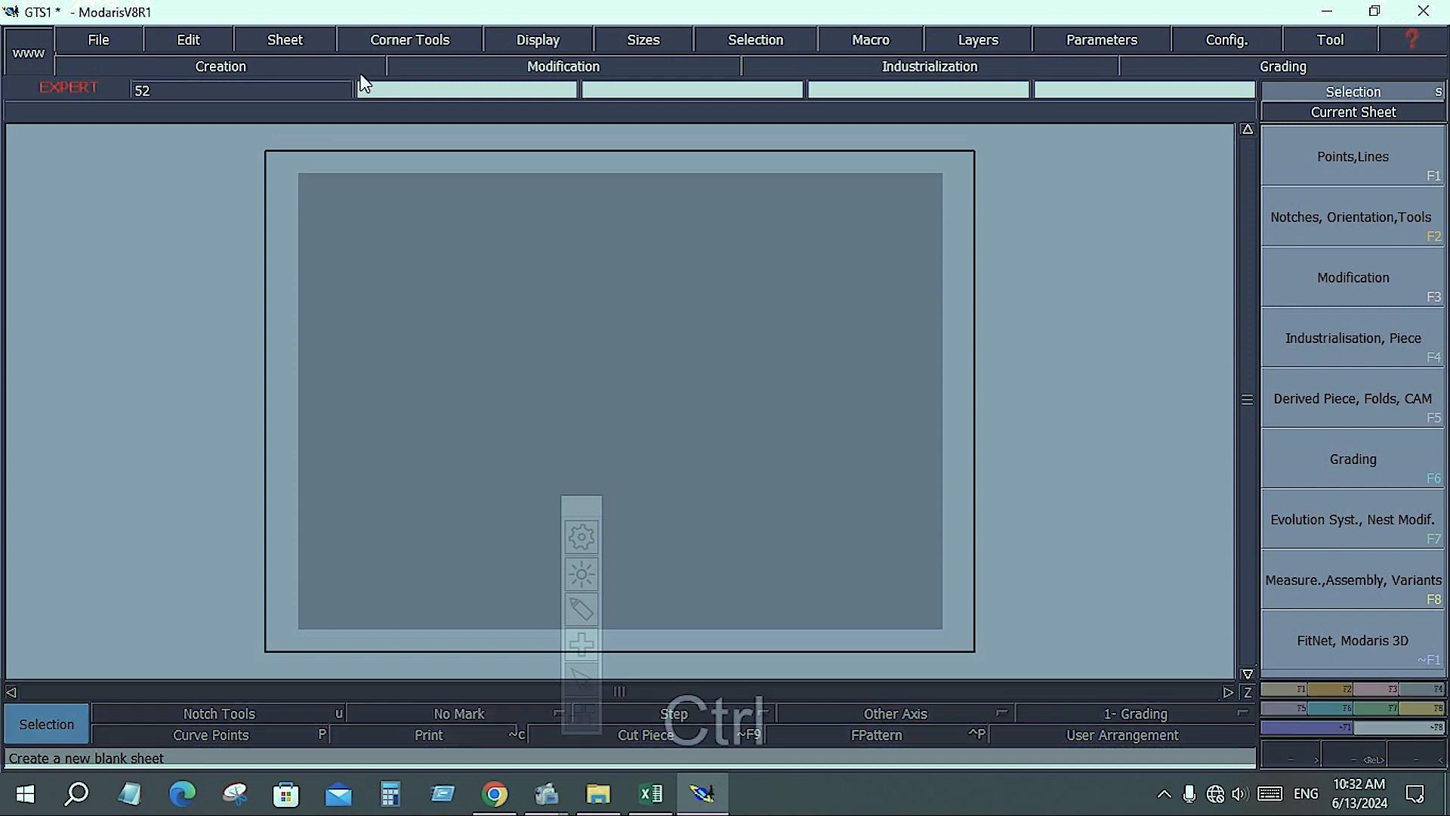
pyautogui.hotkey('ctrl', 'u')
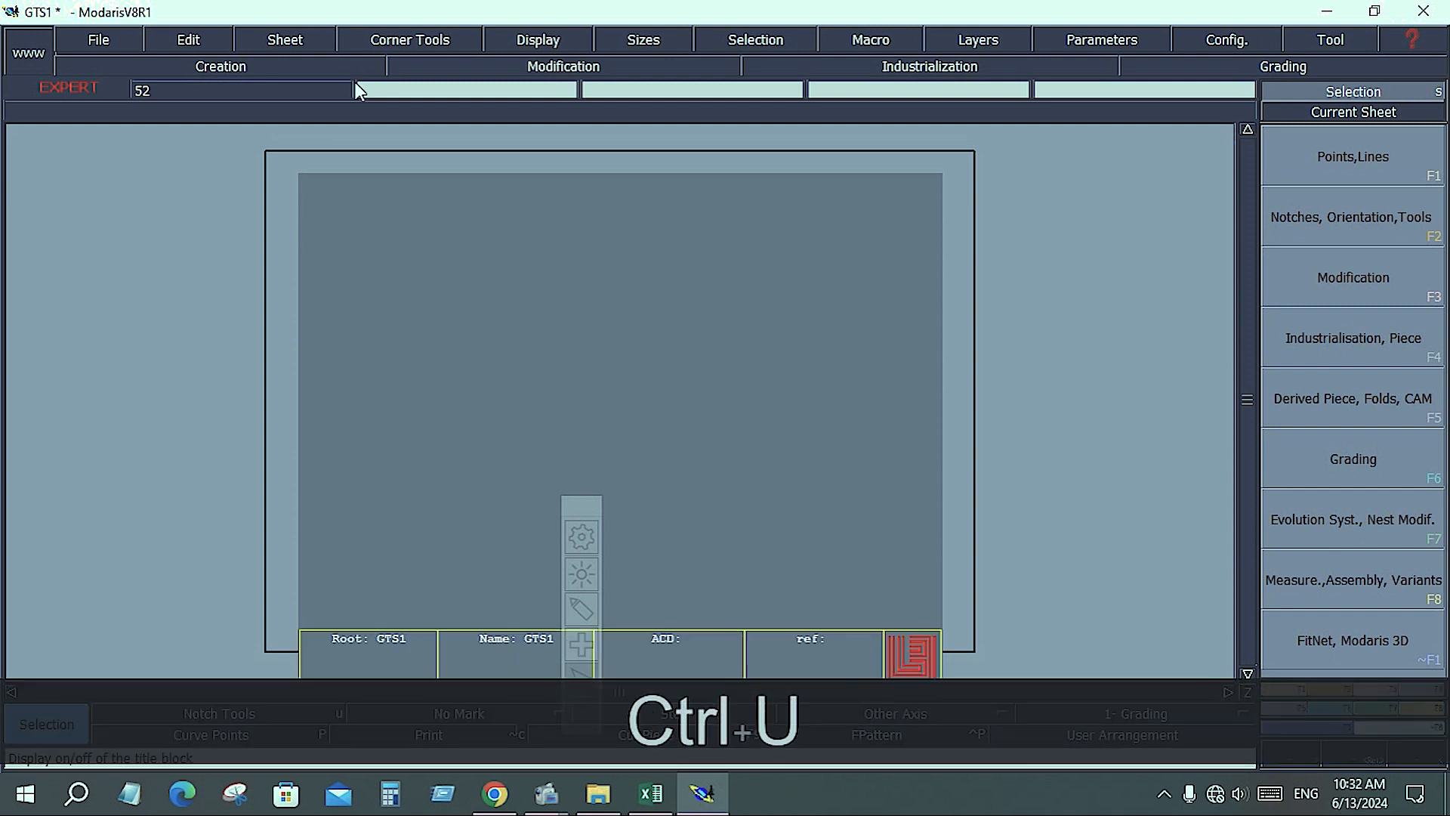
pyautogui.press('F10')
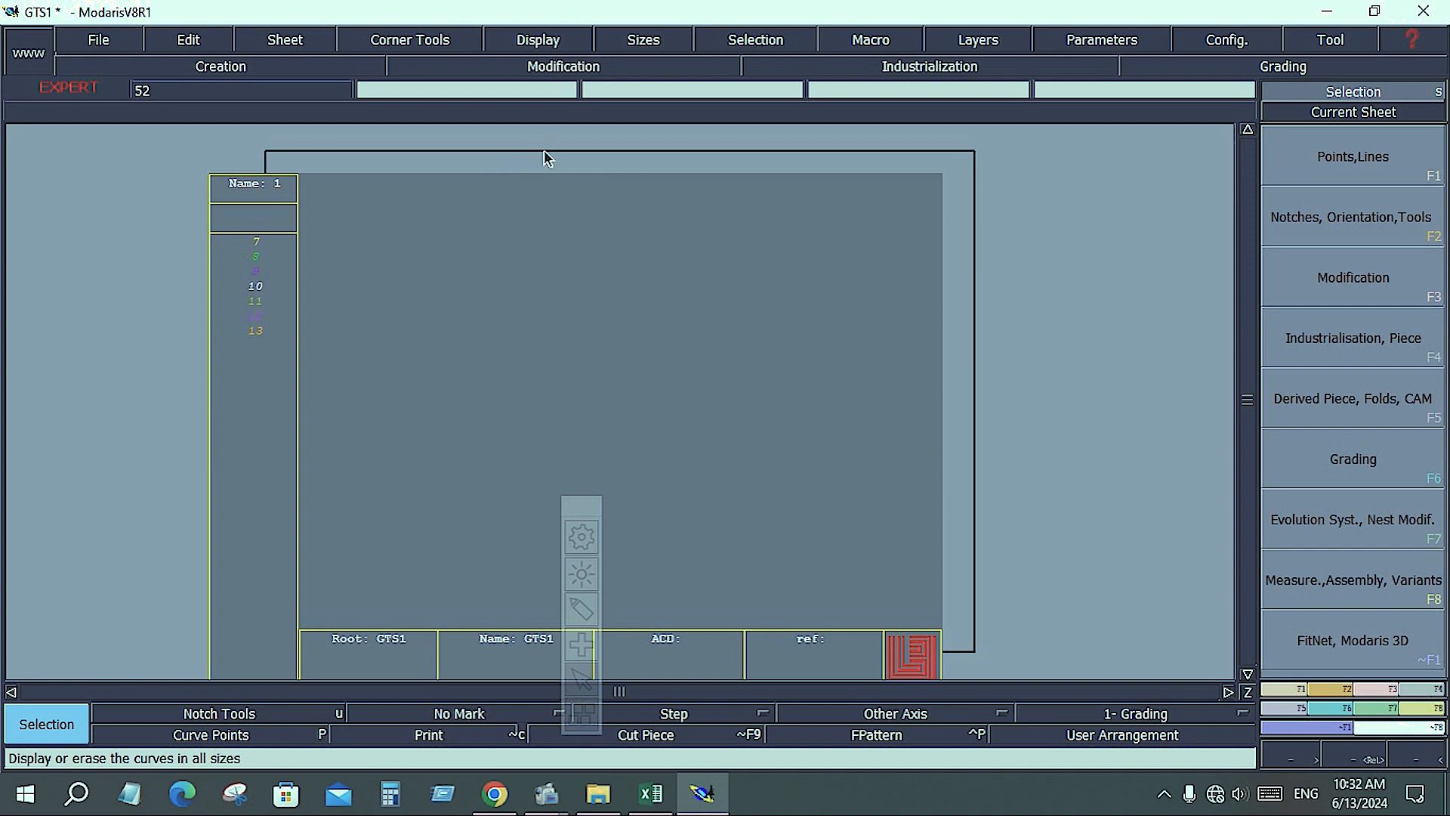
pyautogui.click(555, 38)
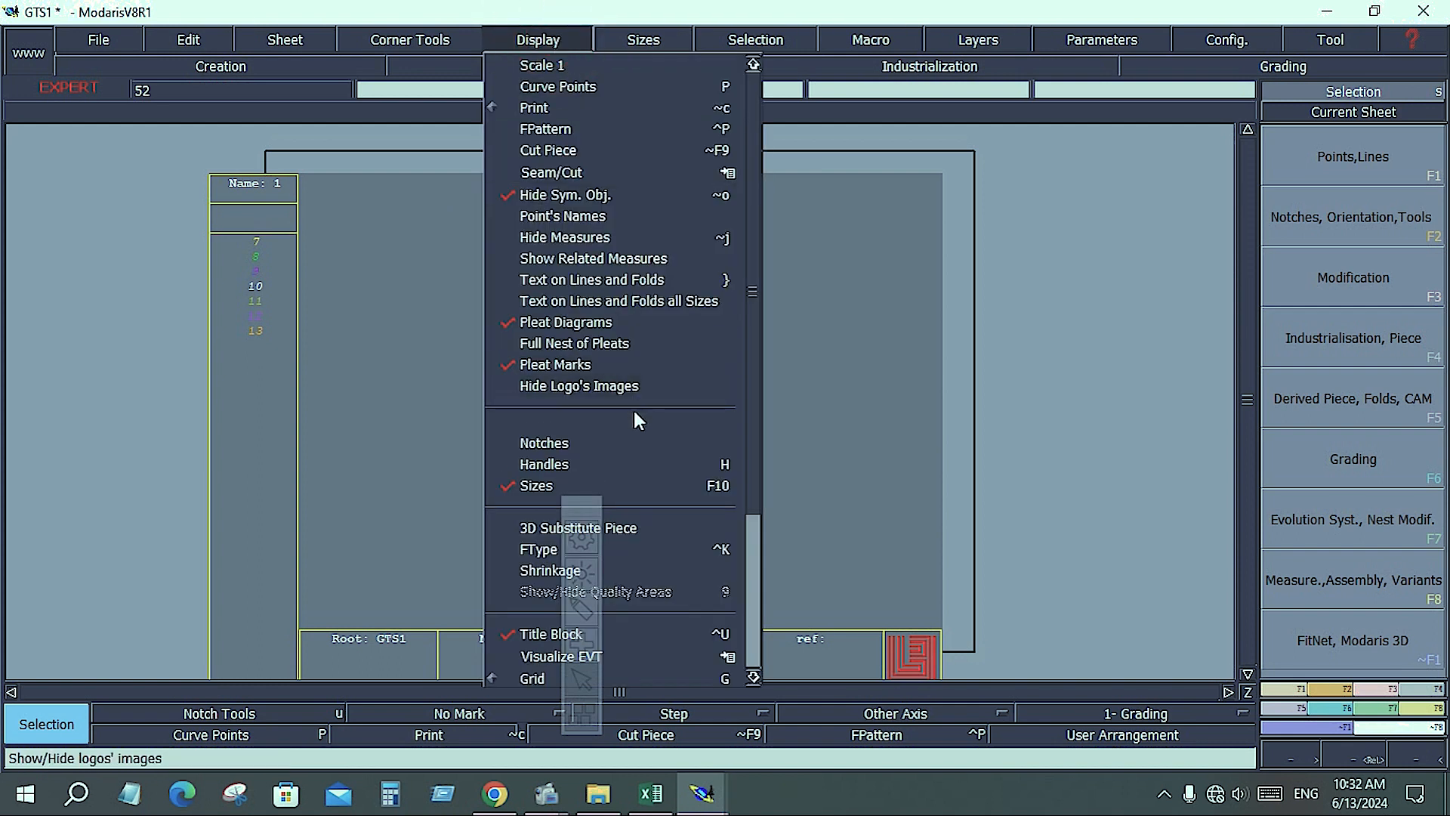
pyautogui.click(517, 634)
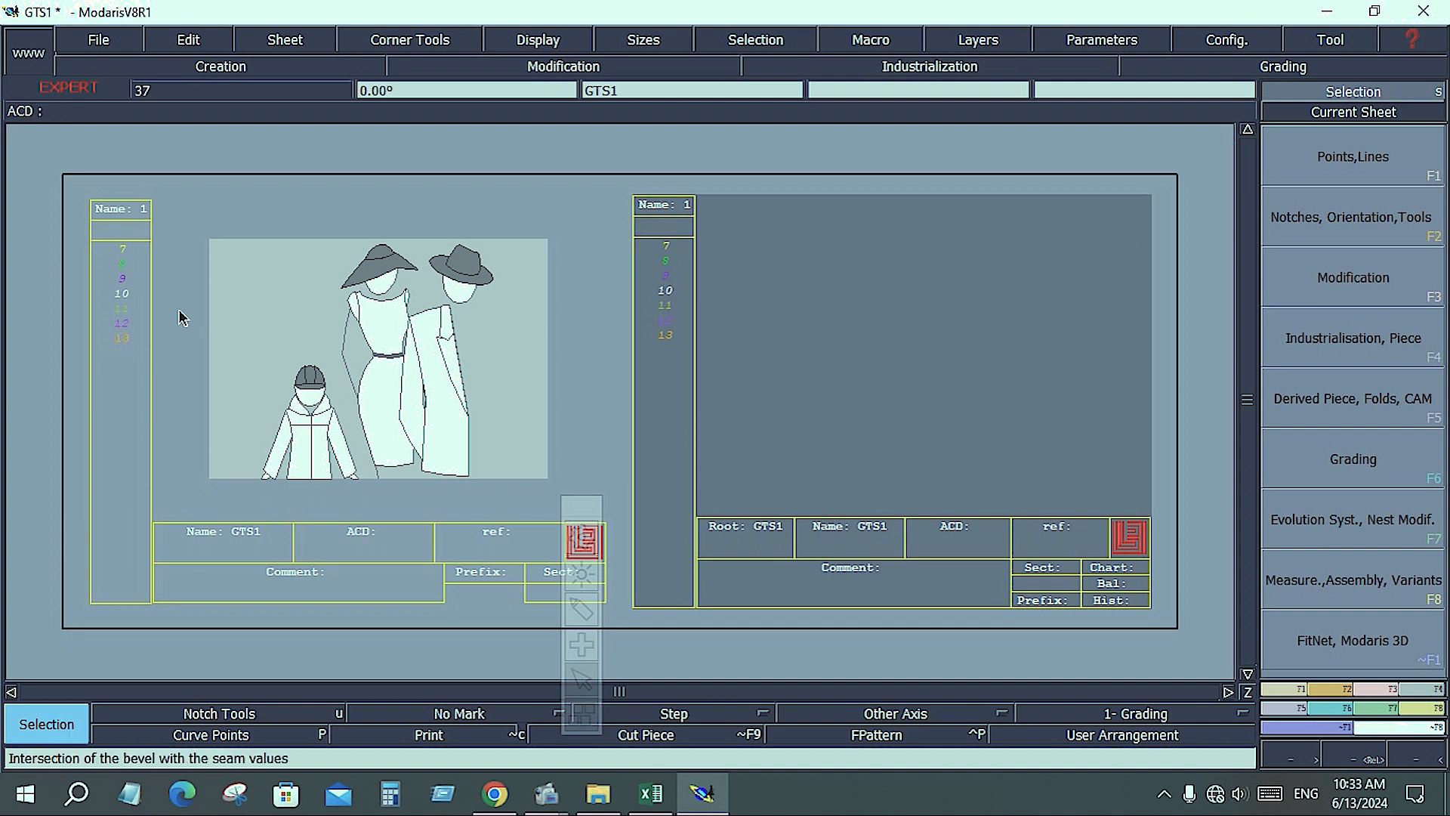
# - Set the Open Model access path to the BTS1 desktop folder and apply it to all the other directories
pyautogui.click(99, 41)
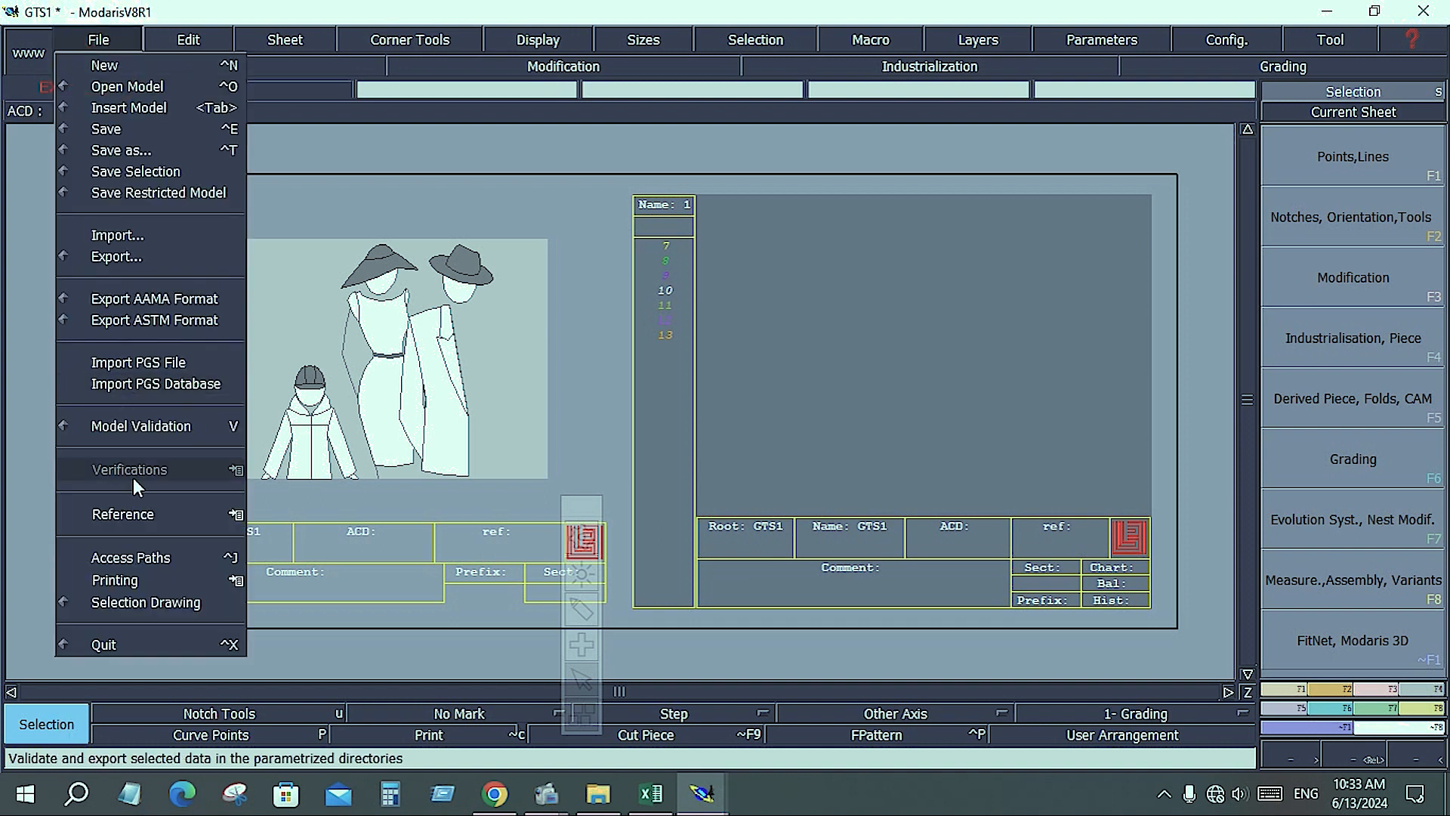
pyautogui.click(136, 558)
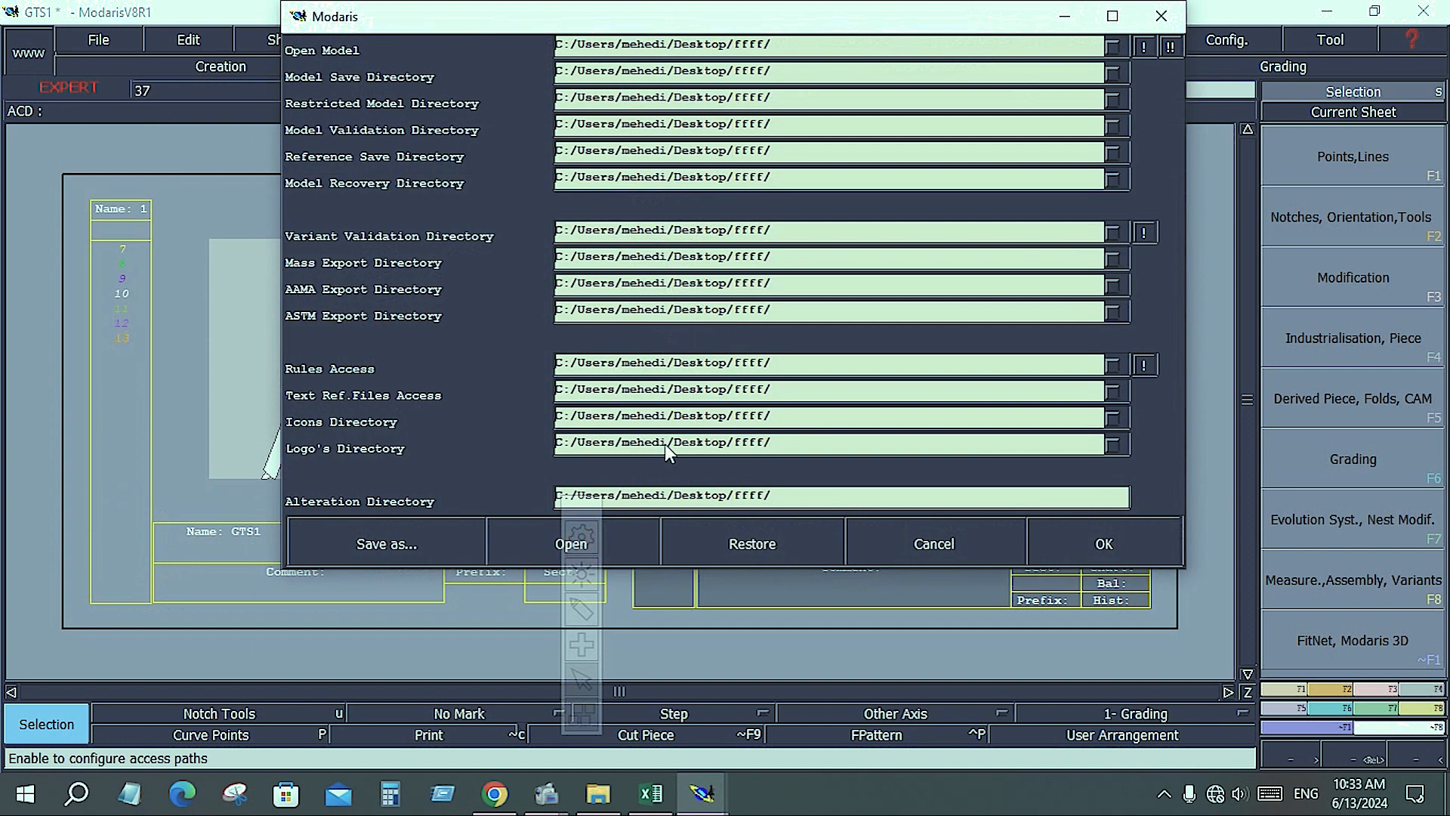
pyautogui.click(1058, 45)
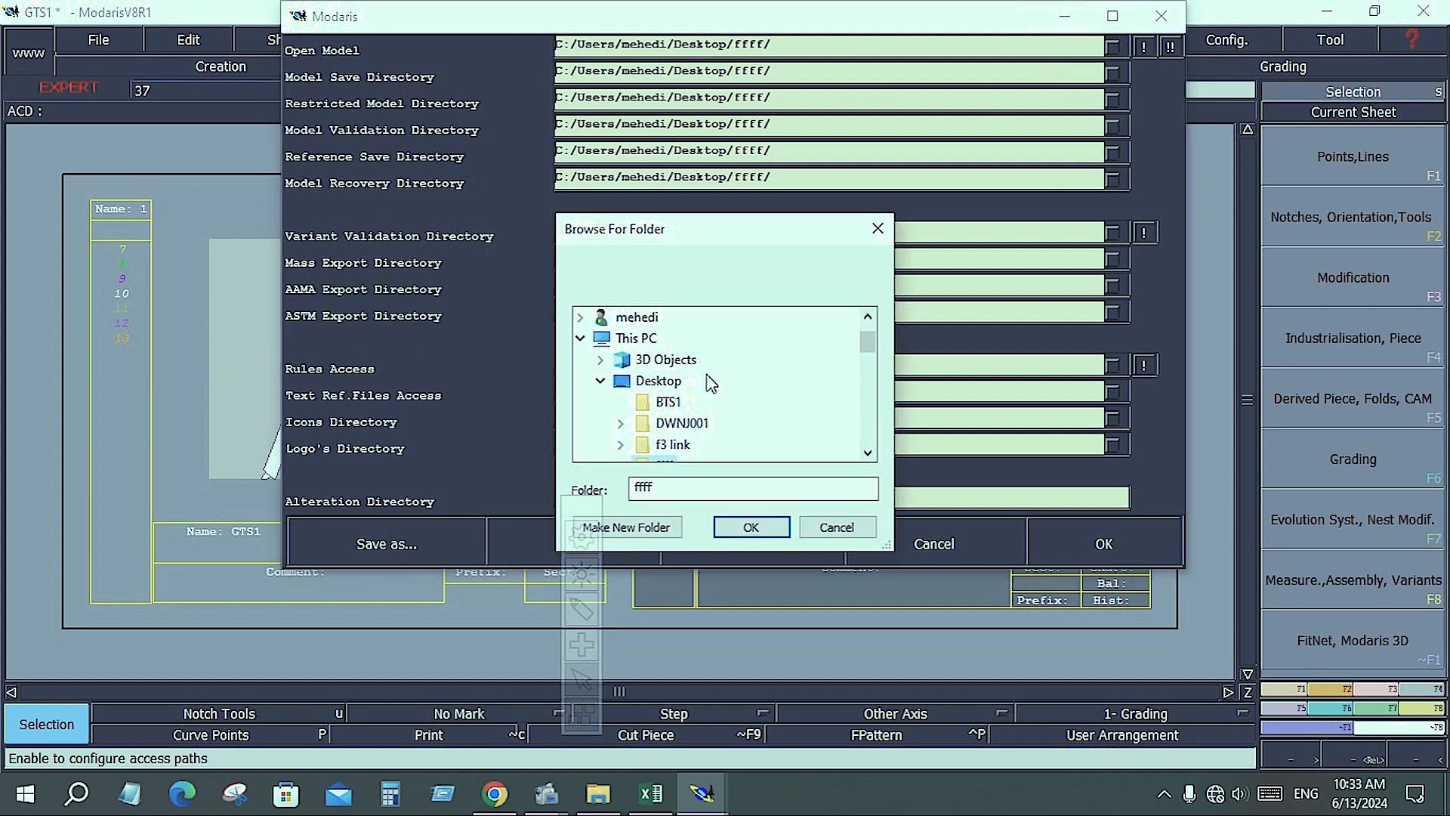
pyautogui.click(658, 404)
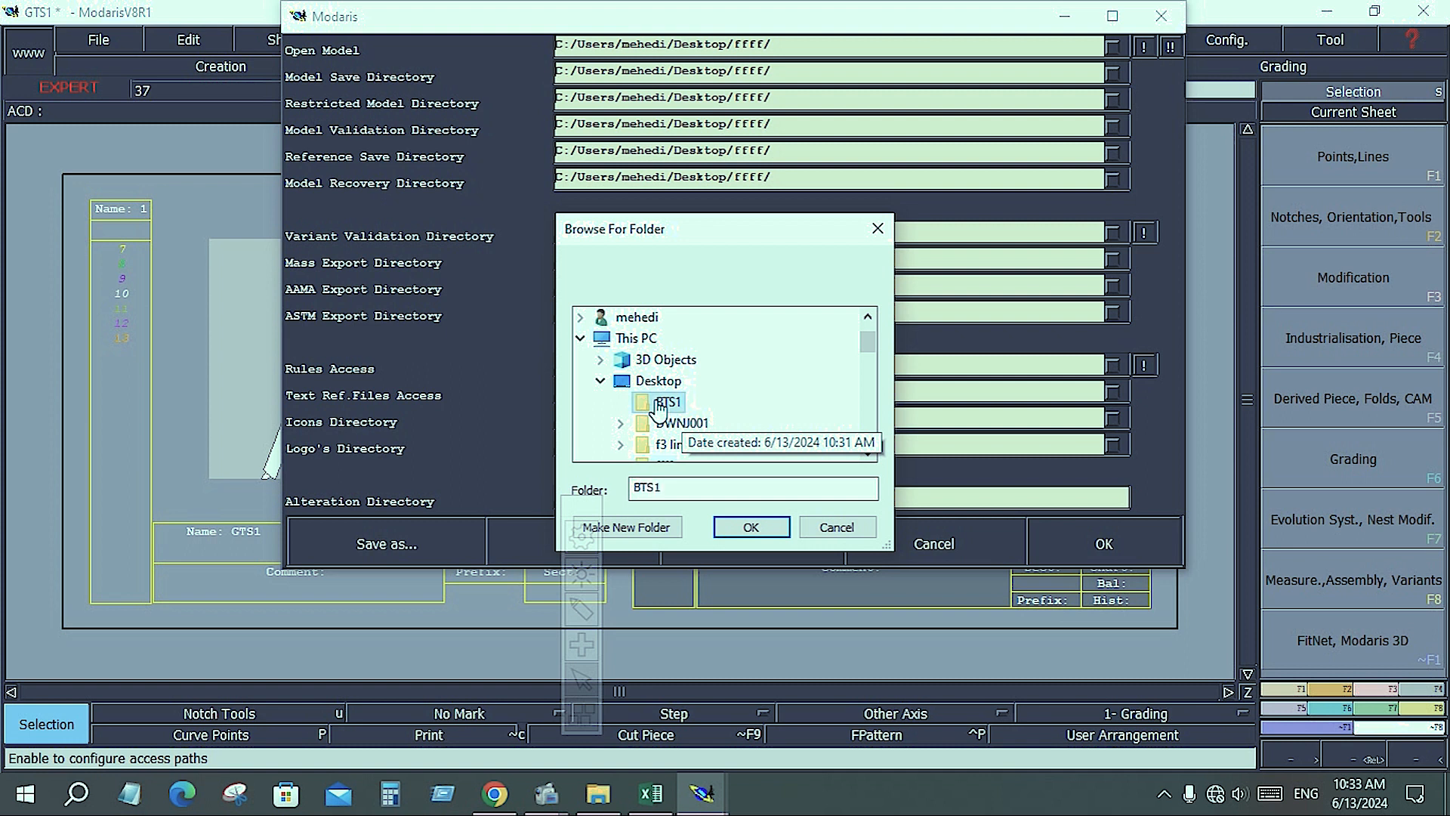
pyautogui.click(749, 526)
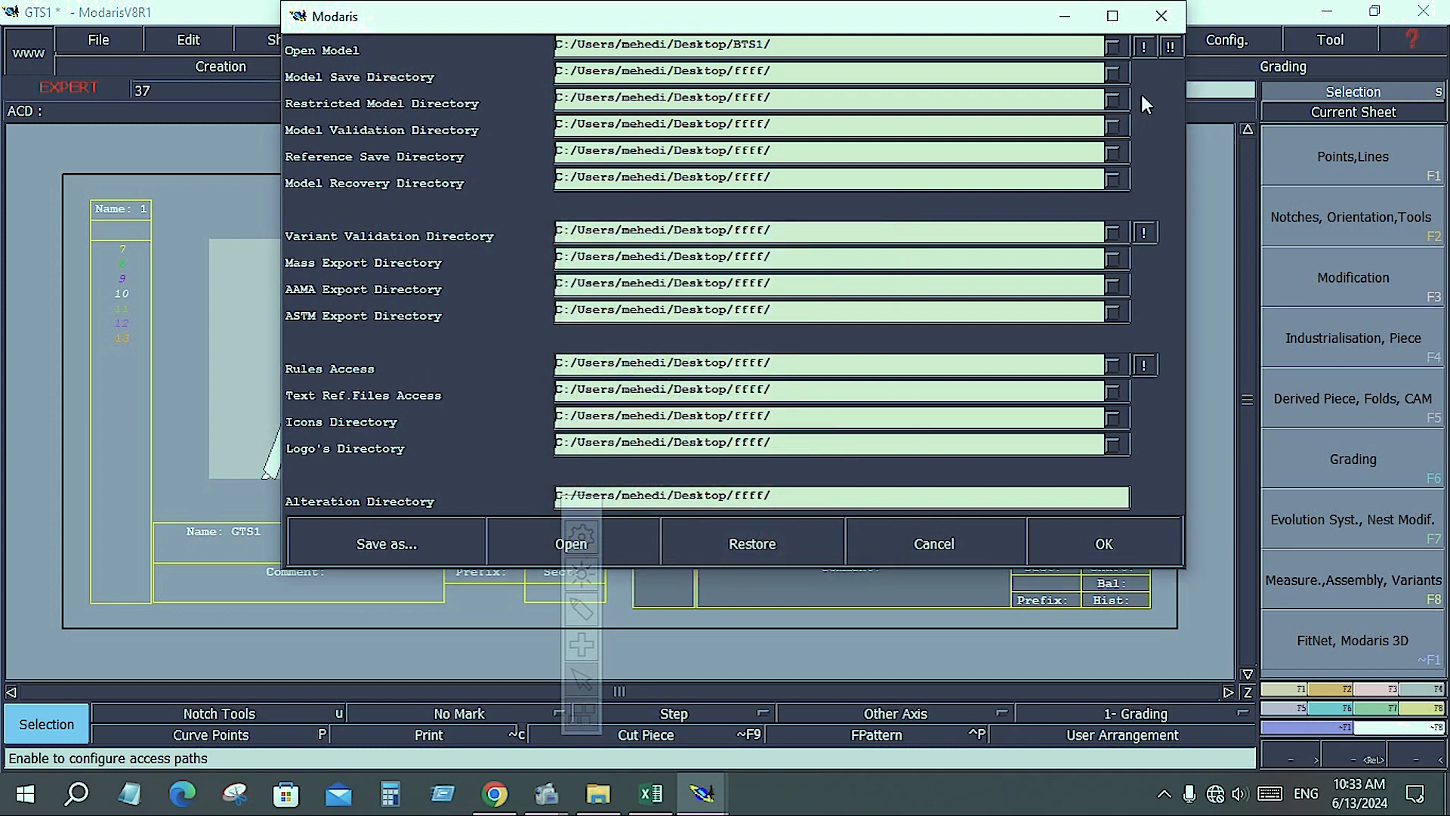
pyautogui.click(1168, 47)
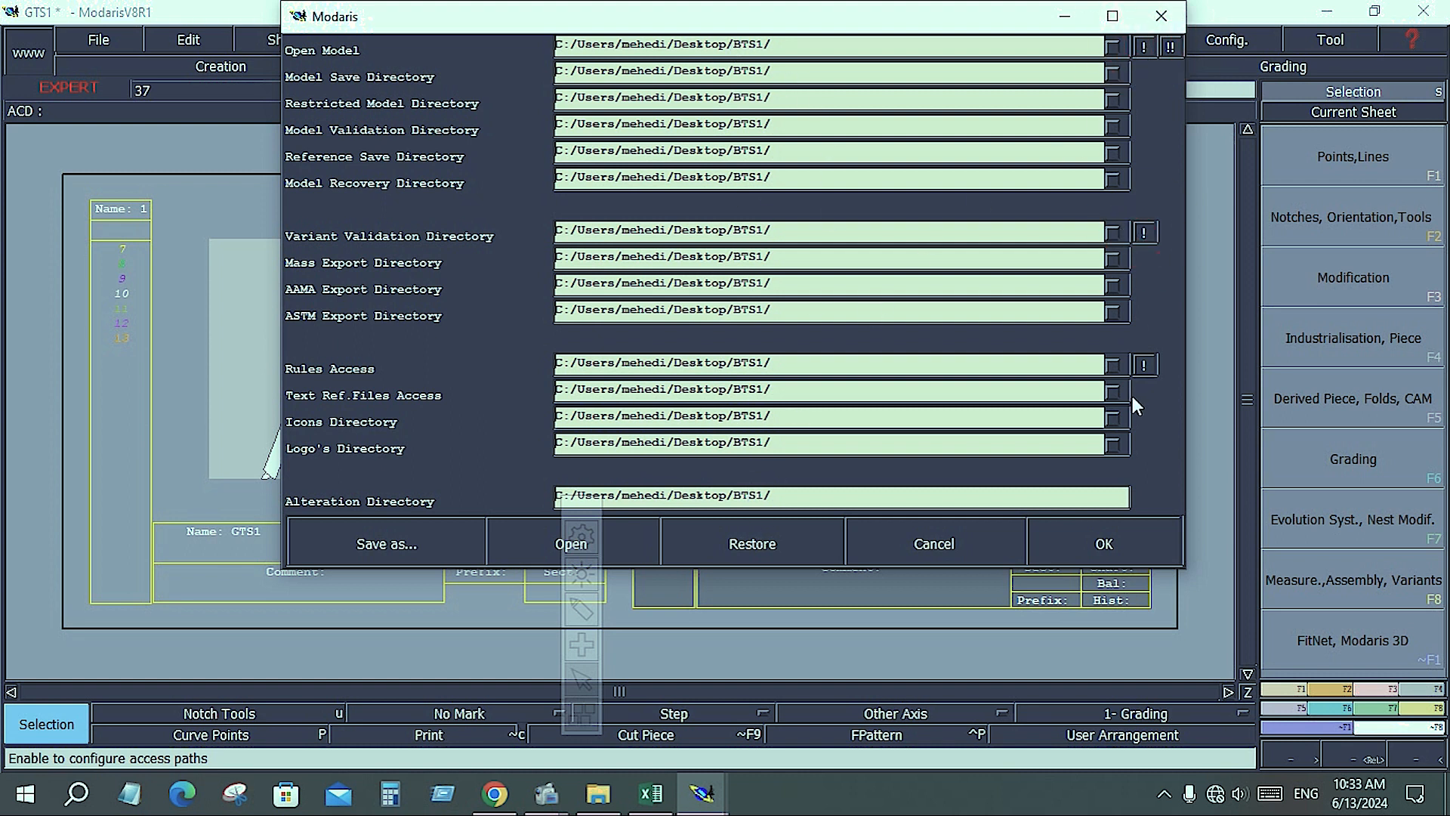
pyautogui.click(1120, 549)
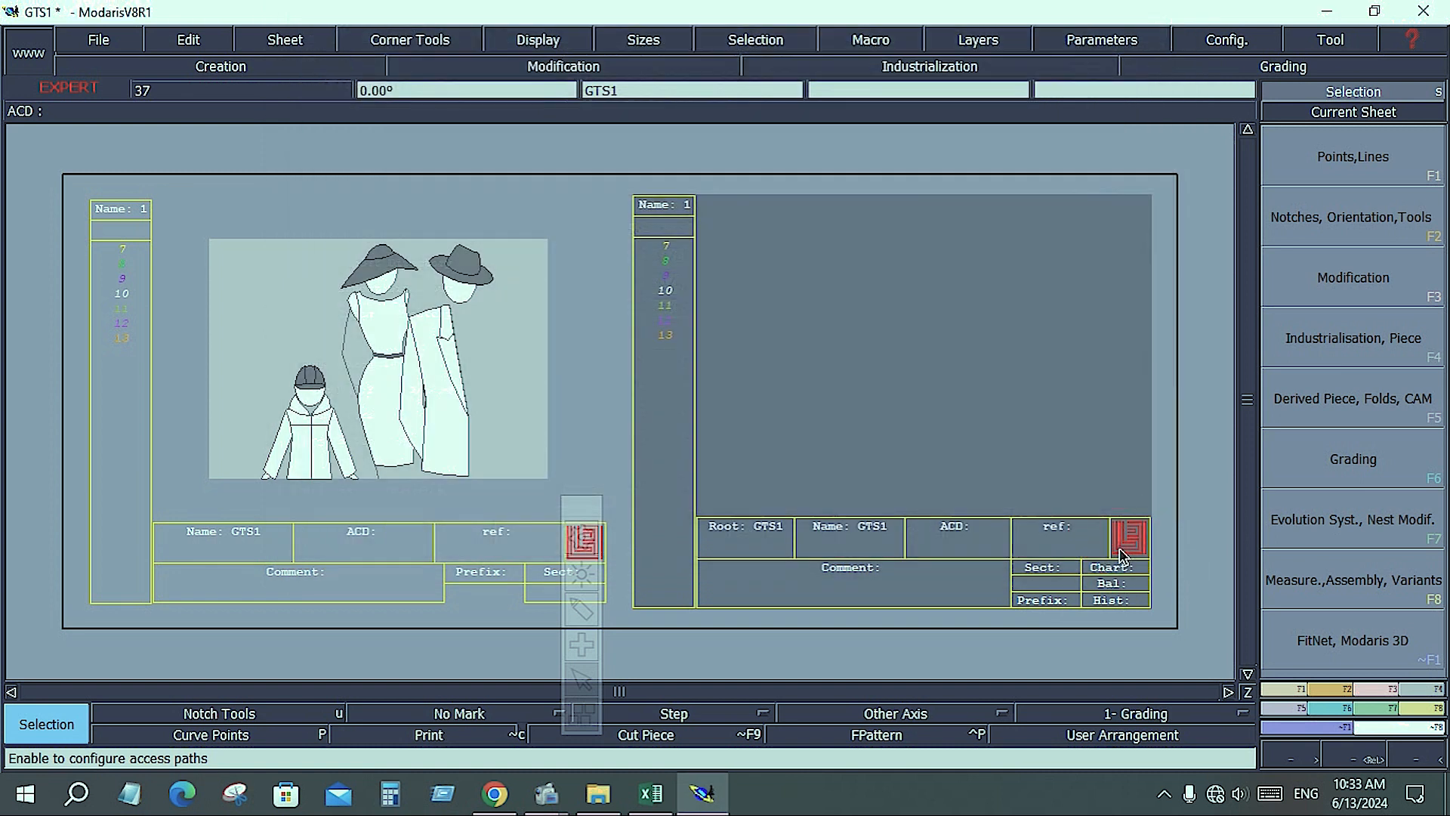
# - Save the GTS1 model in the save directory, then save it again over the existing file
pyautogui.click(98, 40)
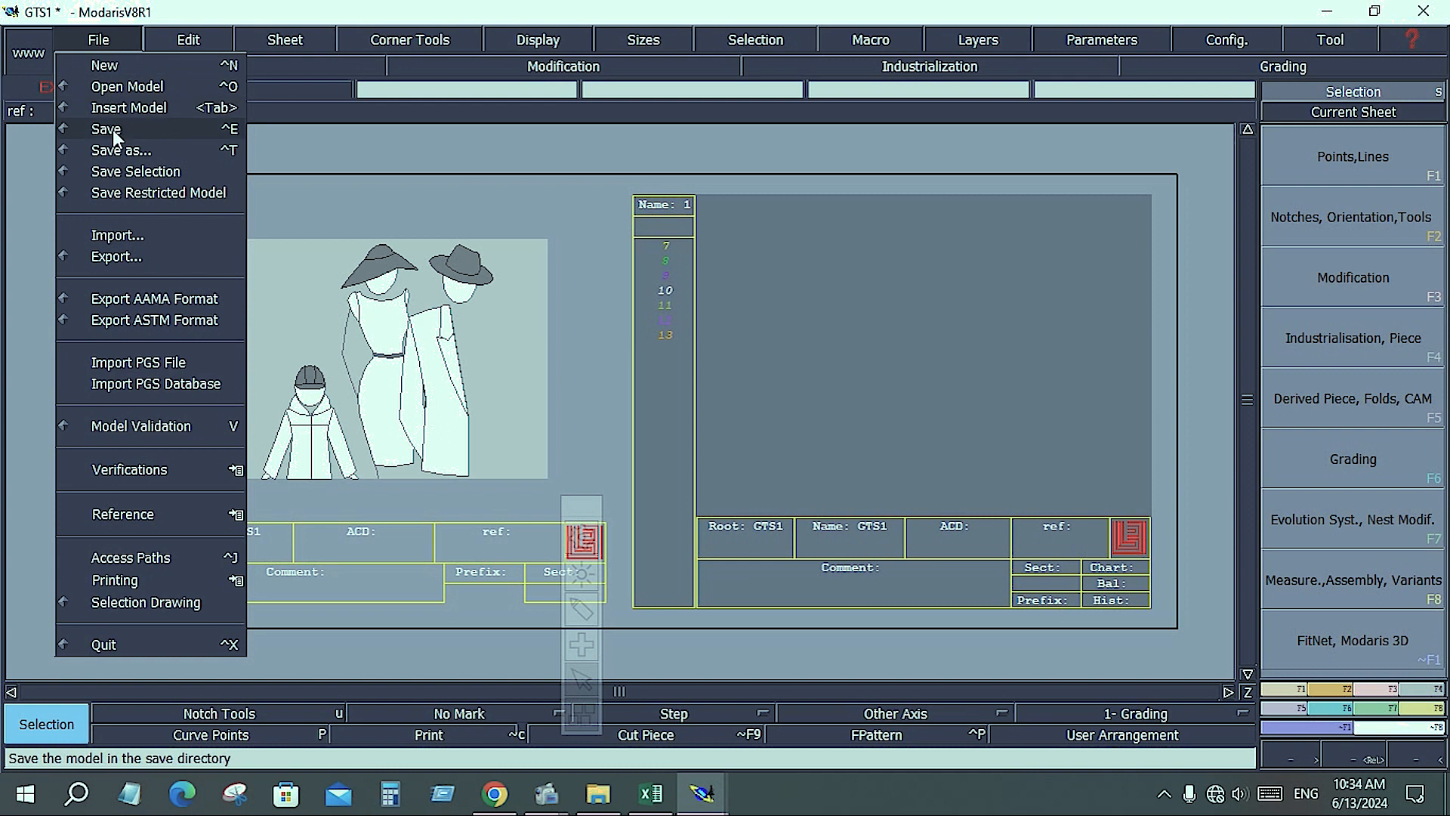
pyautogui.click(113, 127)
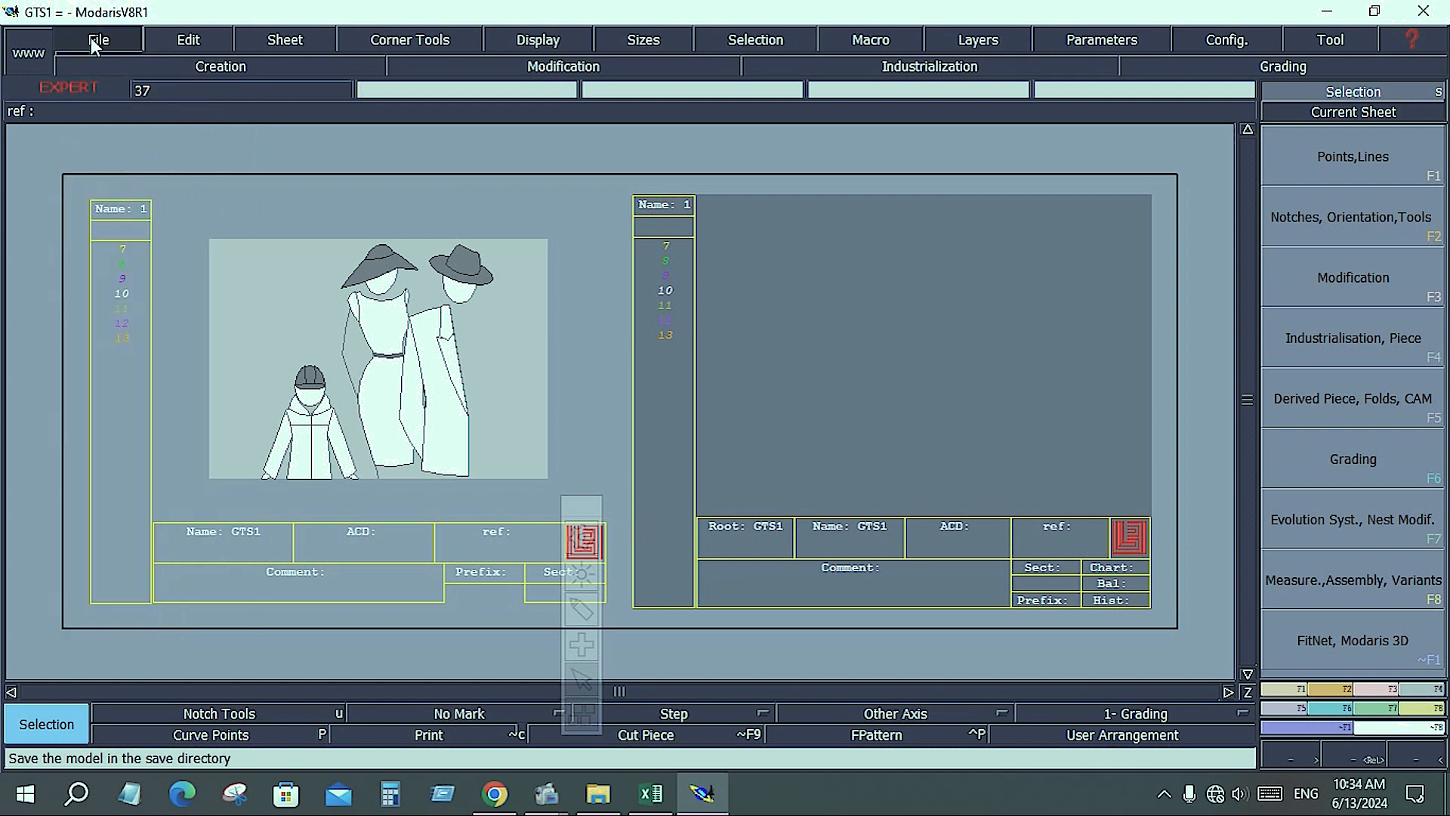
pyautogui.click(97, 39)
pyautogui.click(122, 122)
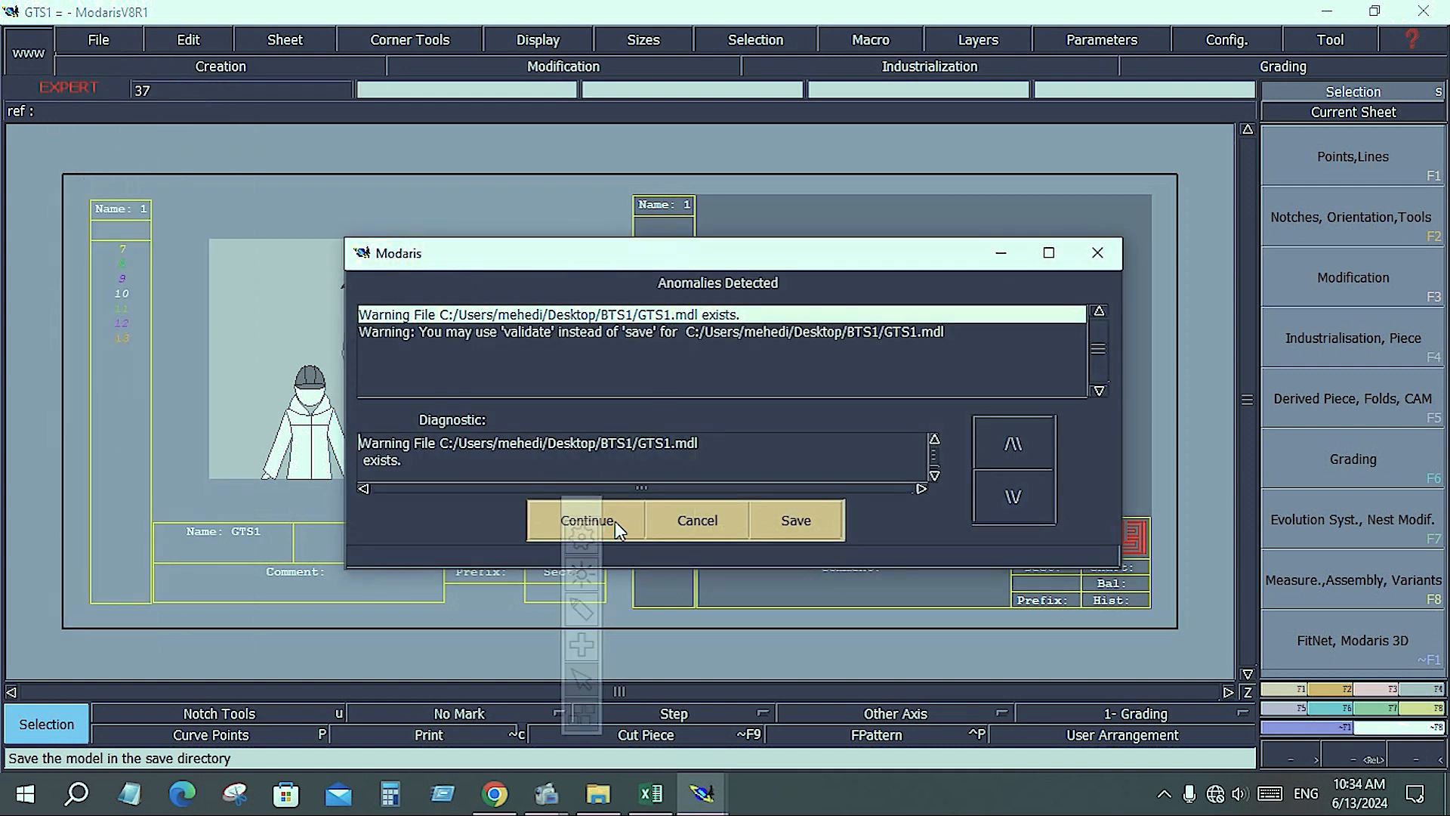
pyautogui.click(618, 519)
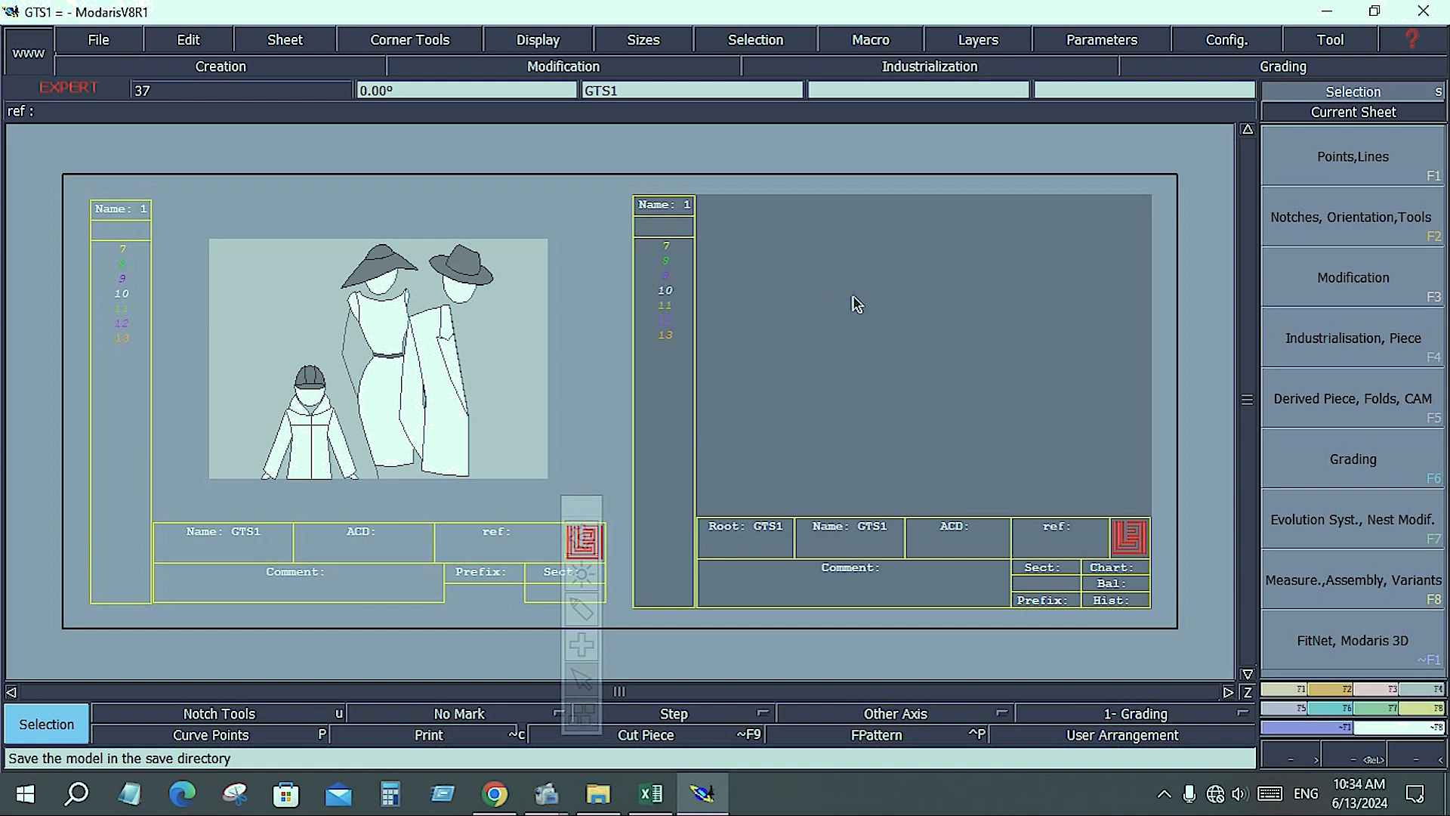
# - Check the sizes in the Excel measurement chart, then import the S-M-XXL size table into the Modaris model with Imp. EVT
pyautogui.click(666, 799)
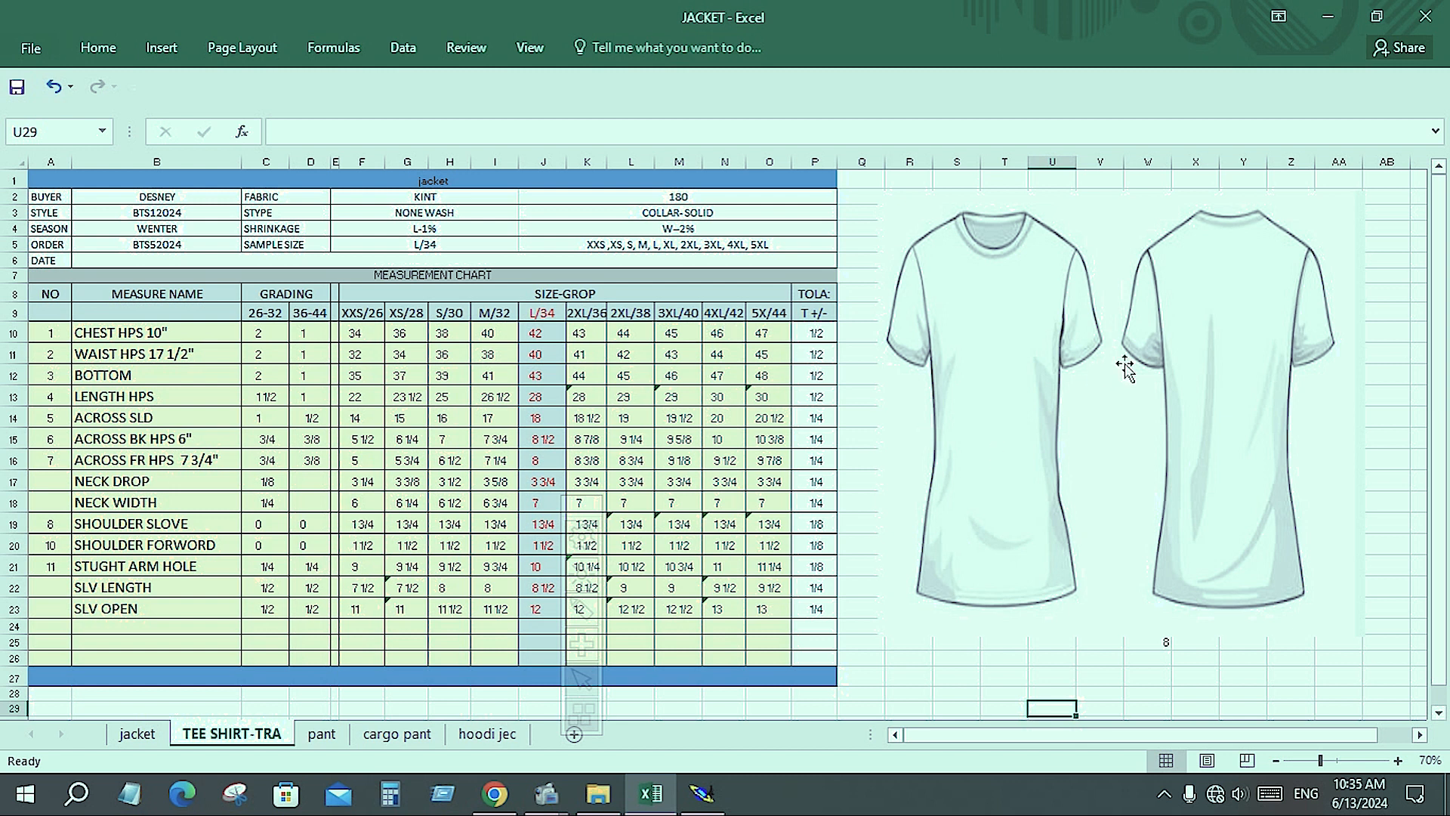
pyautogui.click(701, 793)
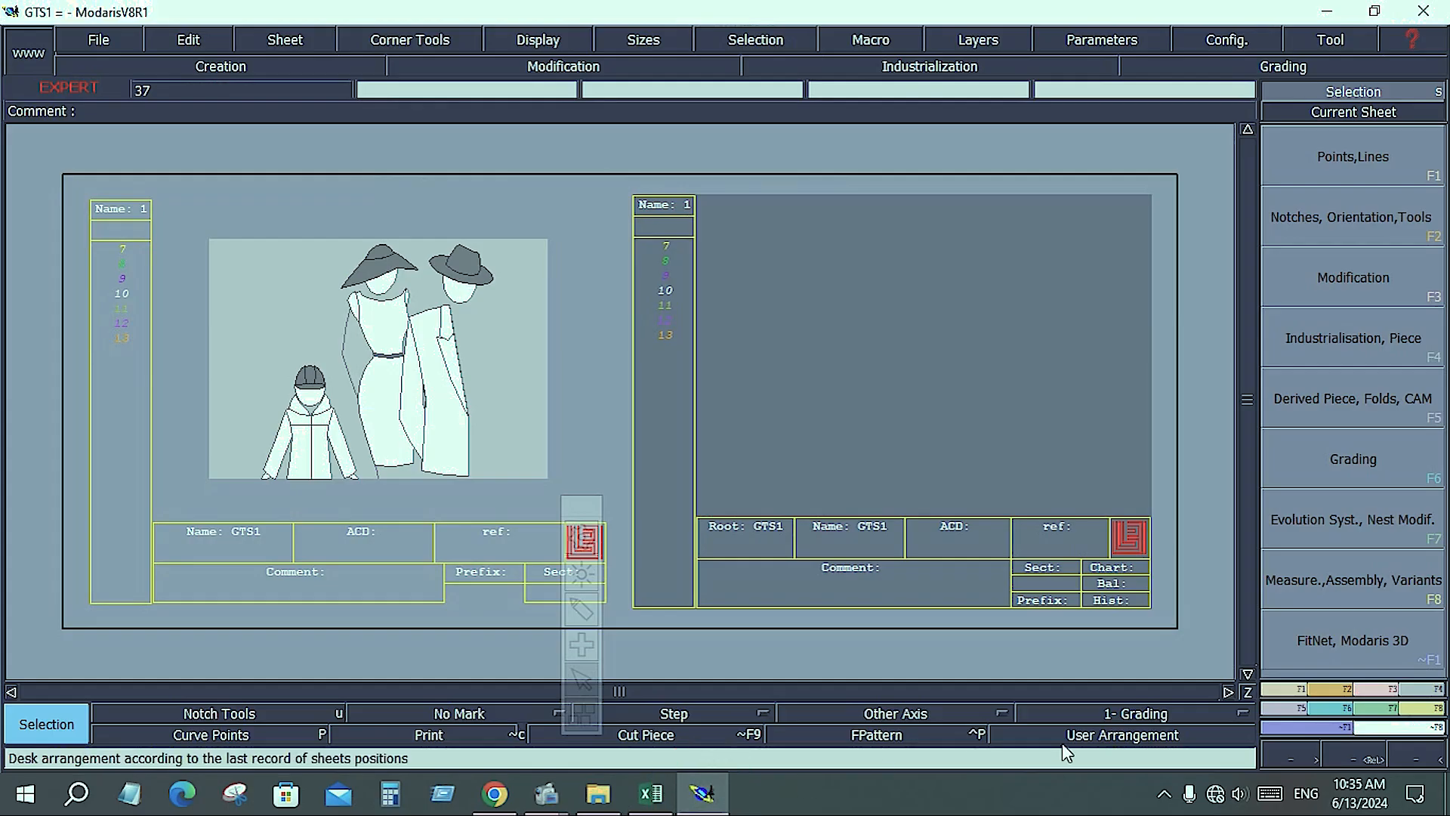
pyautogui.click(1388, 710)
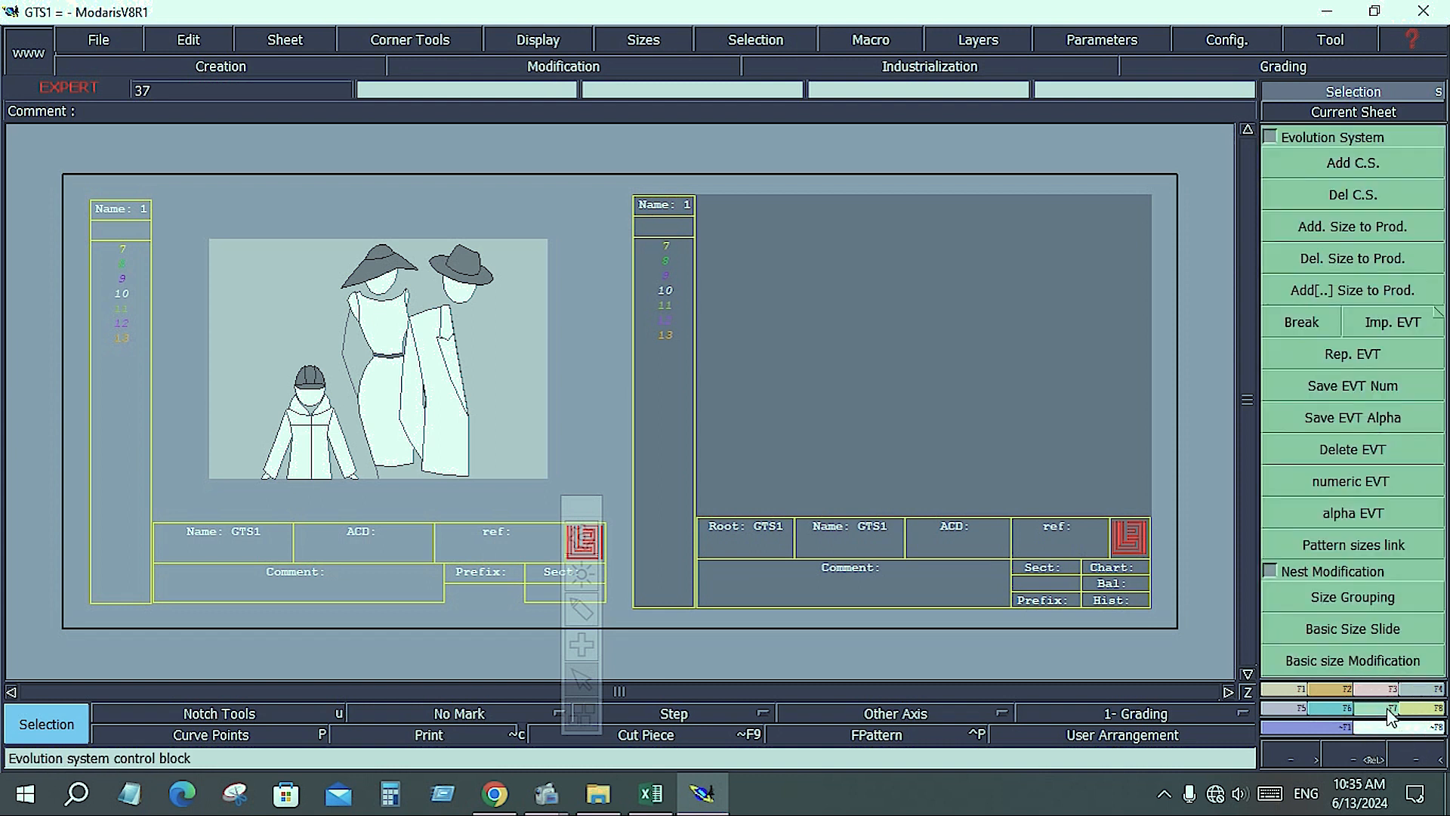
pyautogui.click(1388, 318)
pyautogui.click(152, 311)
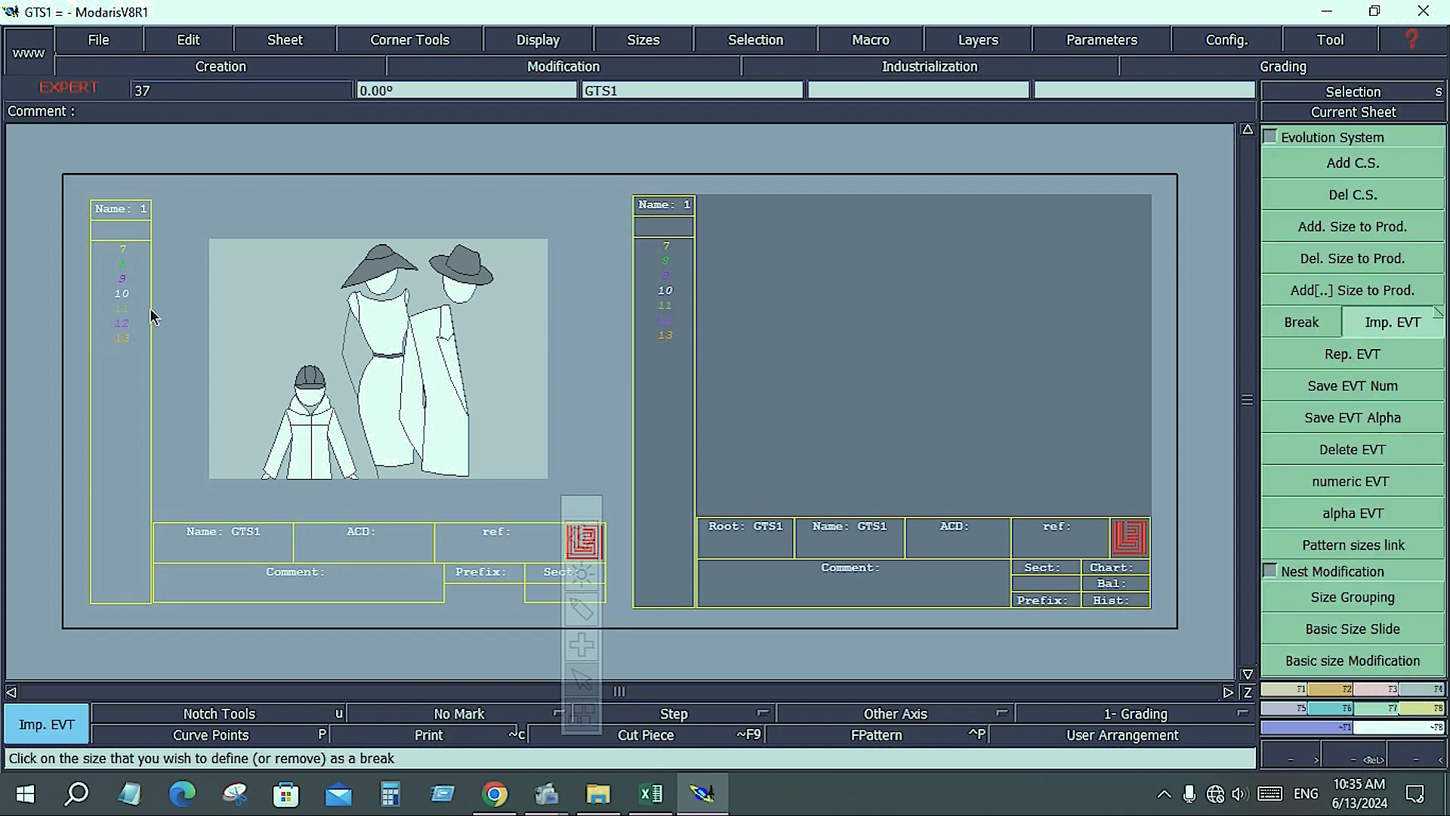
pyautogui.click(117, 281)
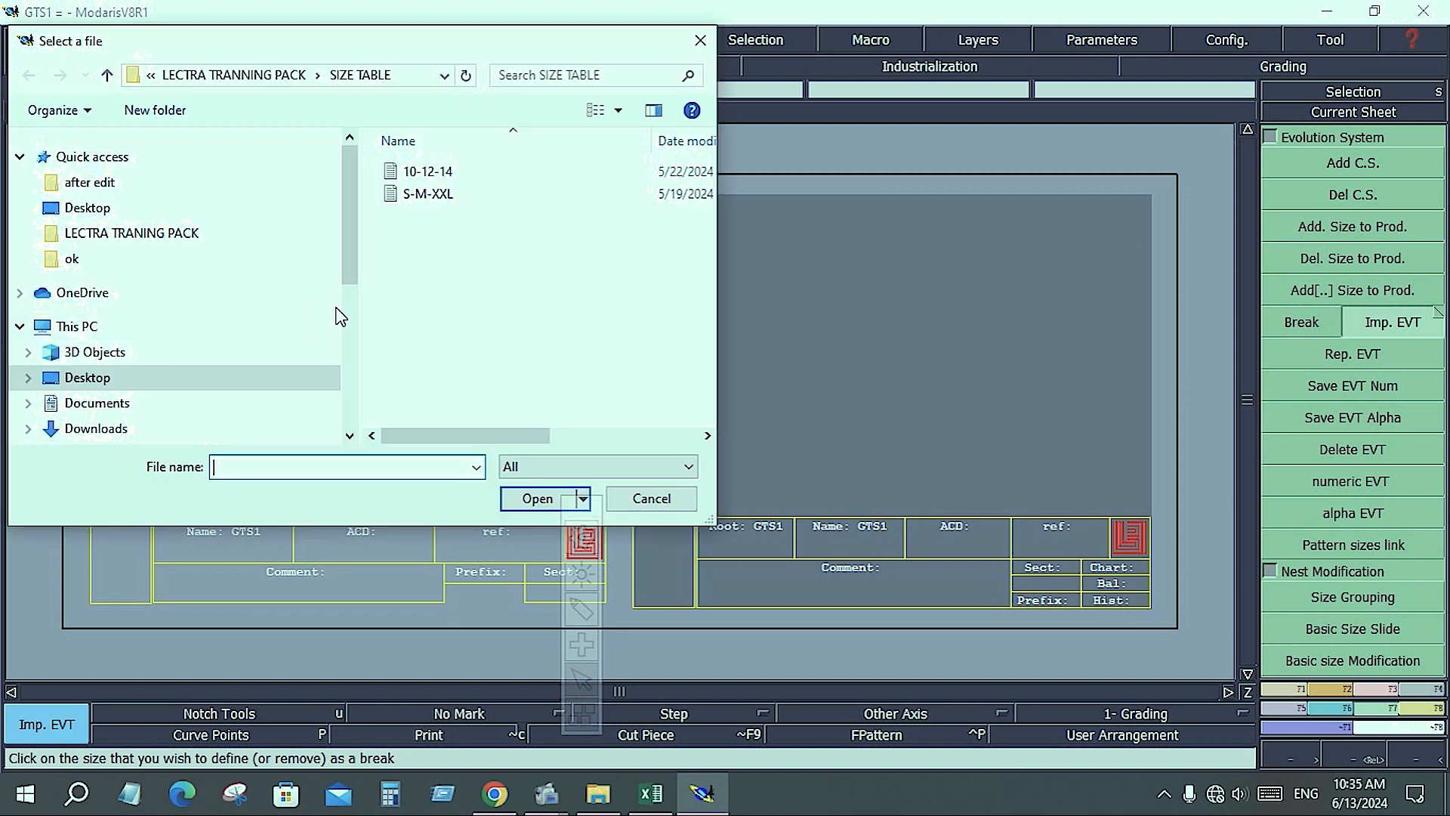
pyautogui.doubleClick(445, 197)
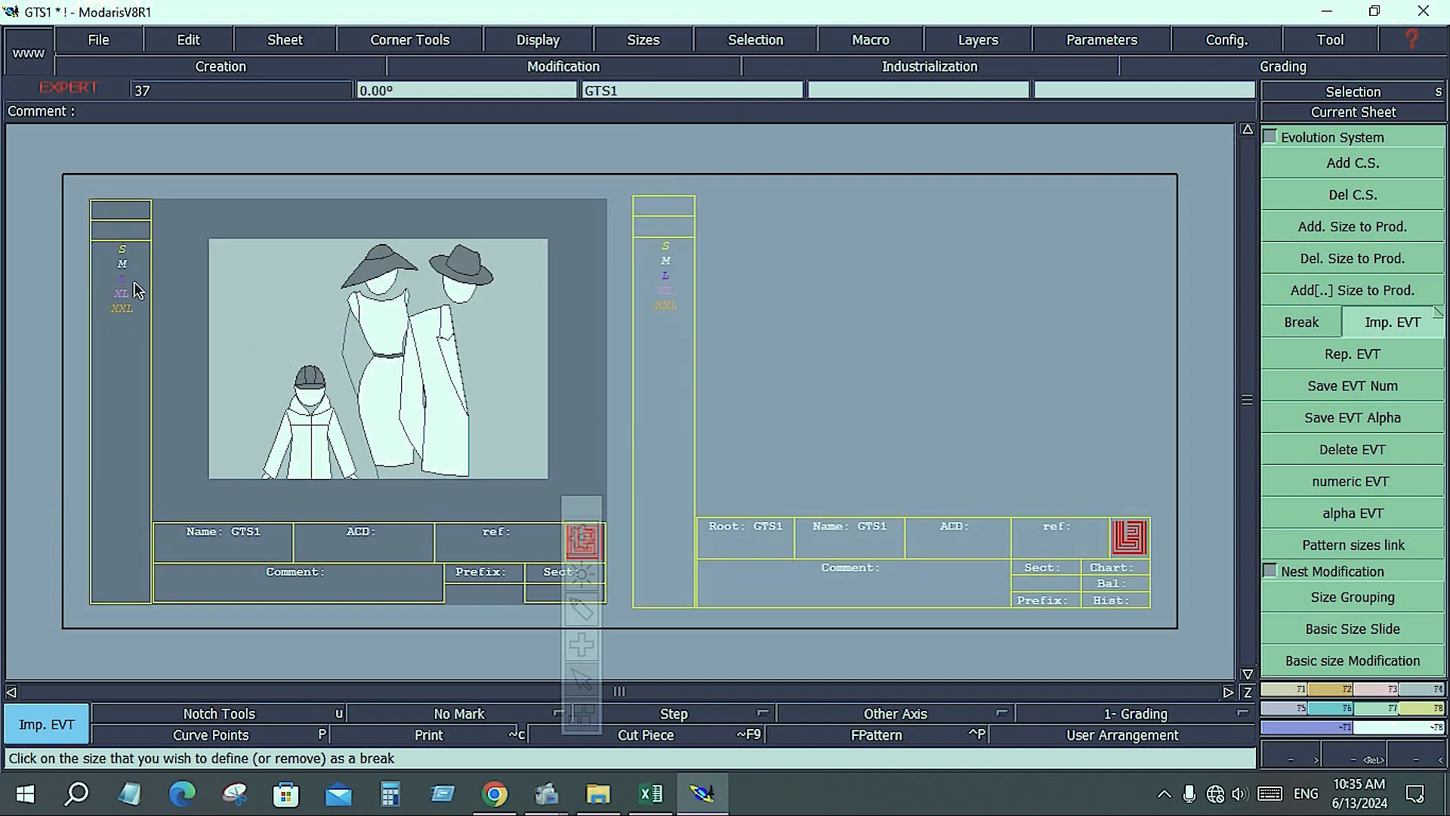
# - Change the base size to L on both the model's image sheet and the blank sheet with Basic Size Slide
pyautogui.click(1386, 660)
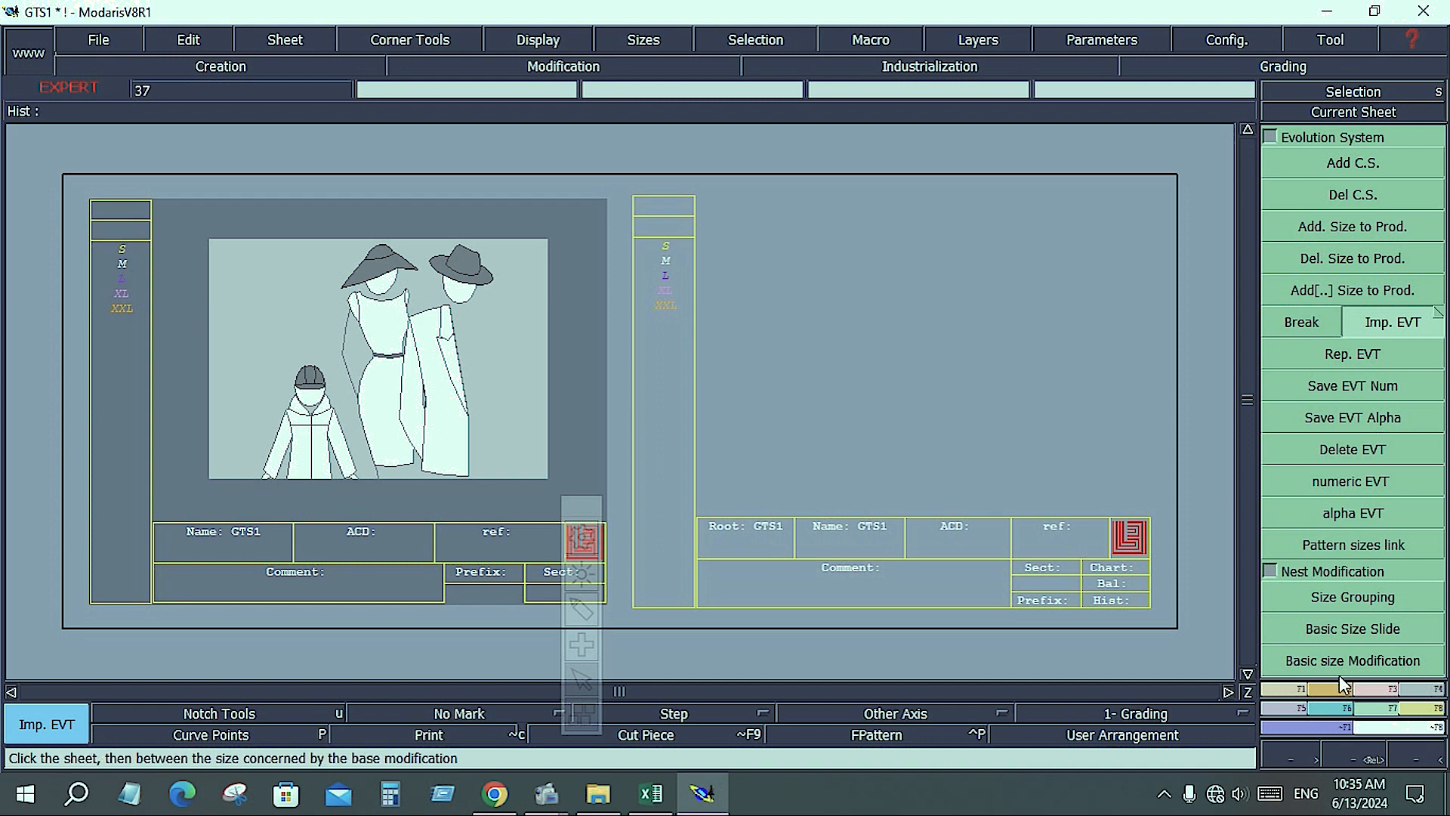
pyautogui.click(1386, 596)
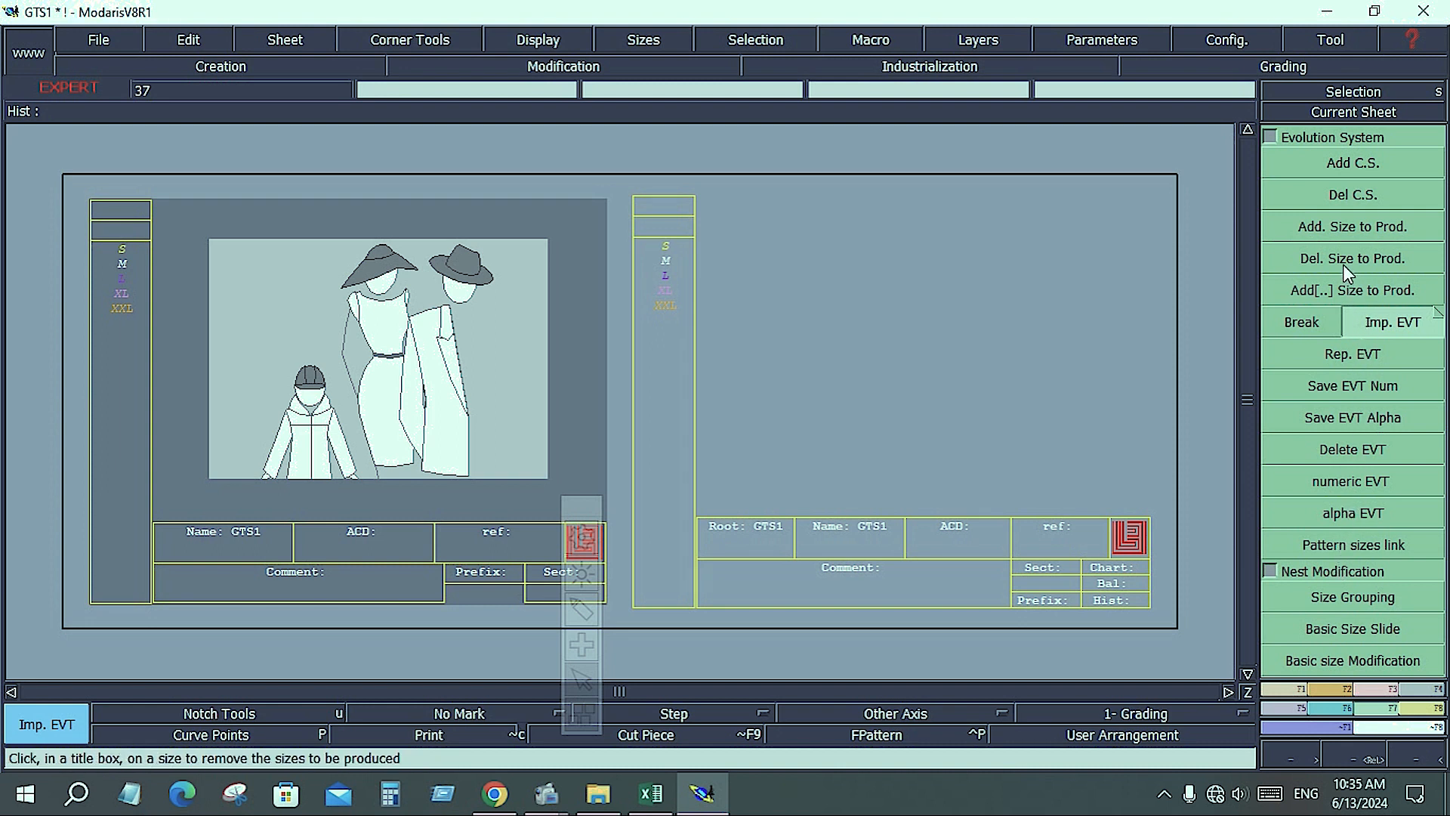
pyautogui.click(1367, 631)
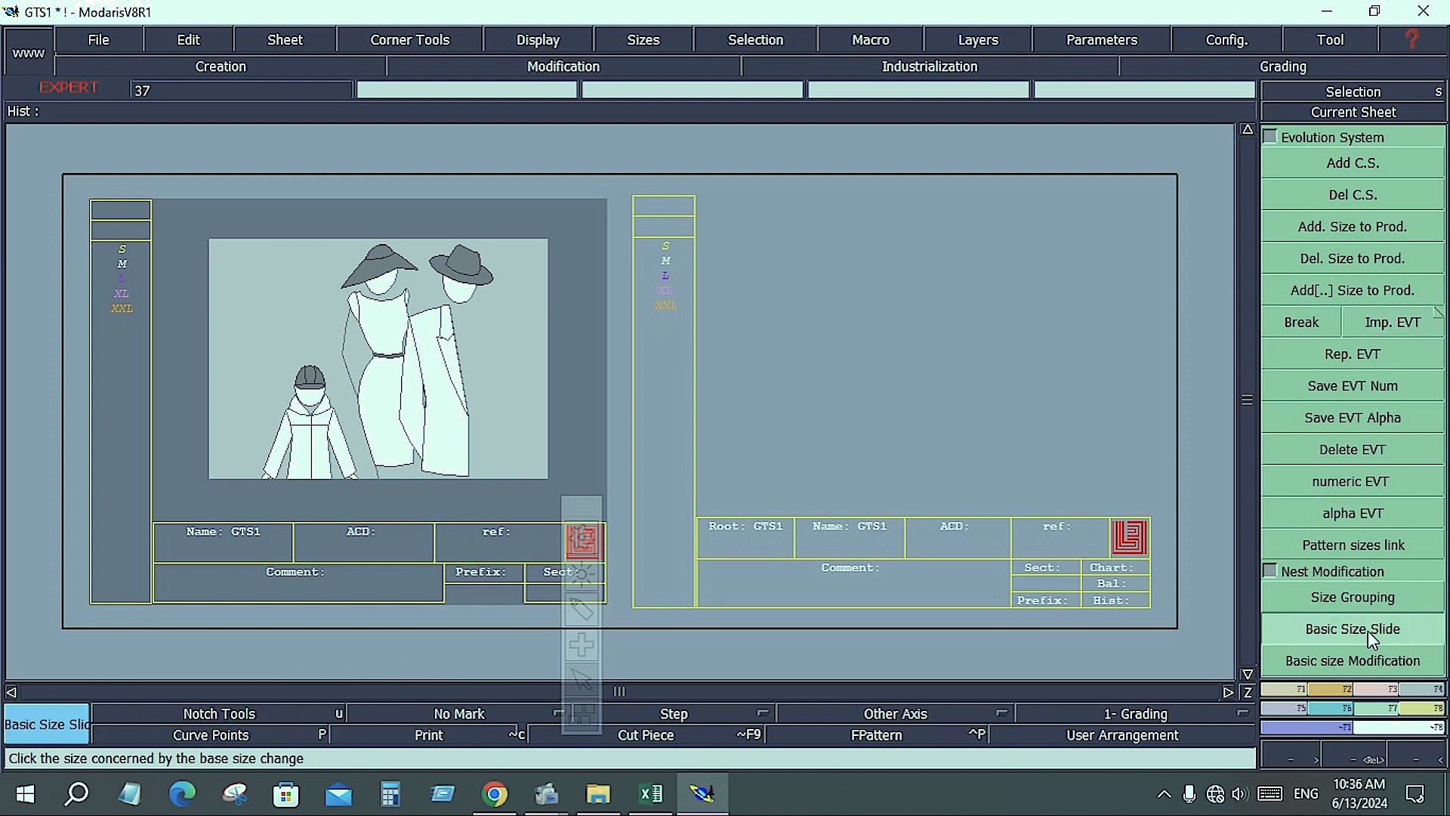
pyautogui.click(122, 289)
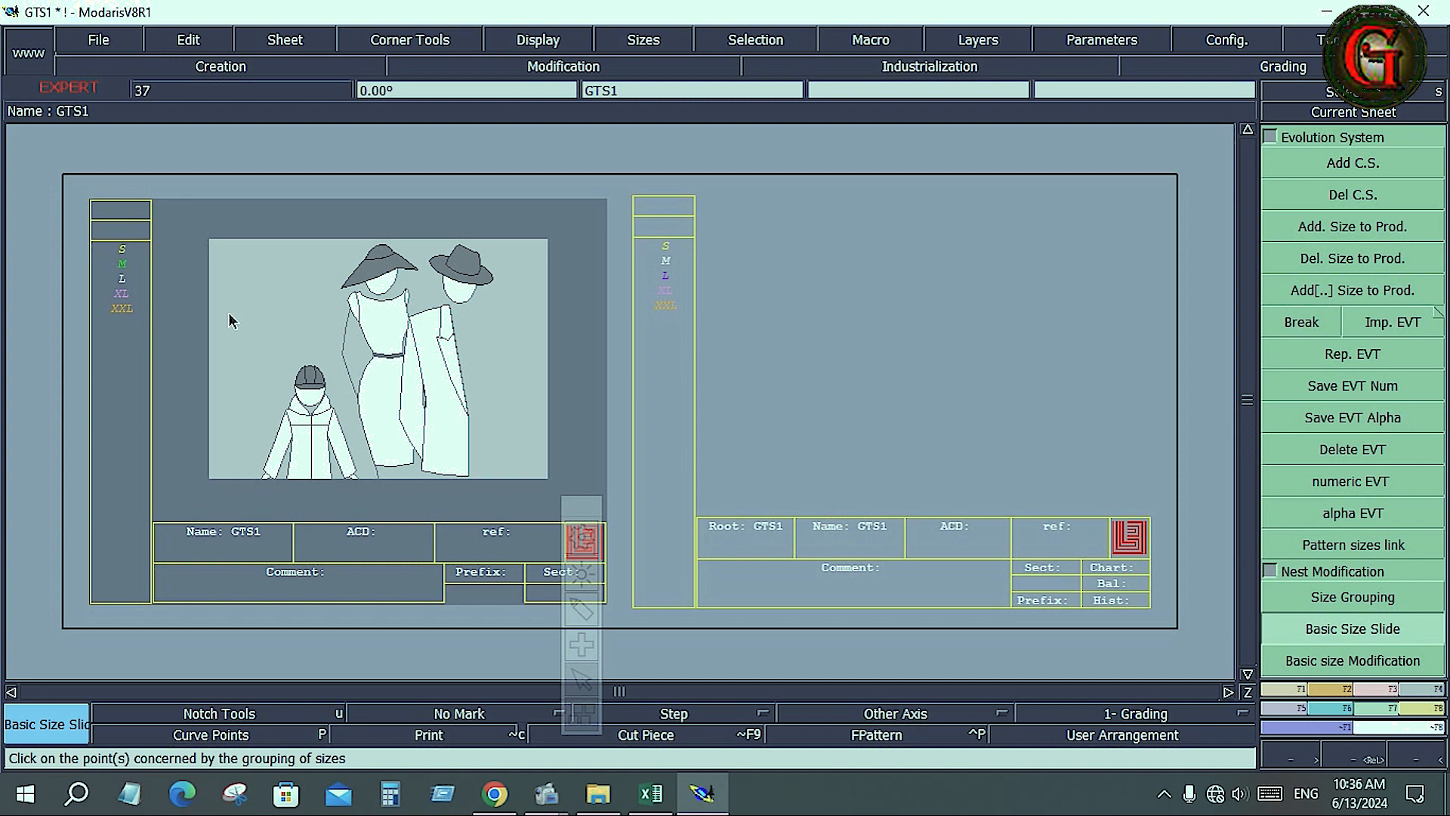
pyautogui.click(667, 281)
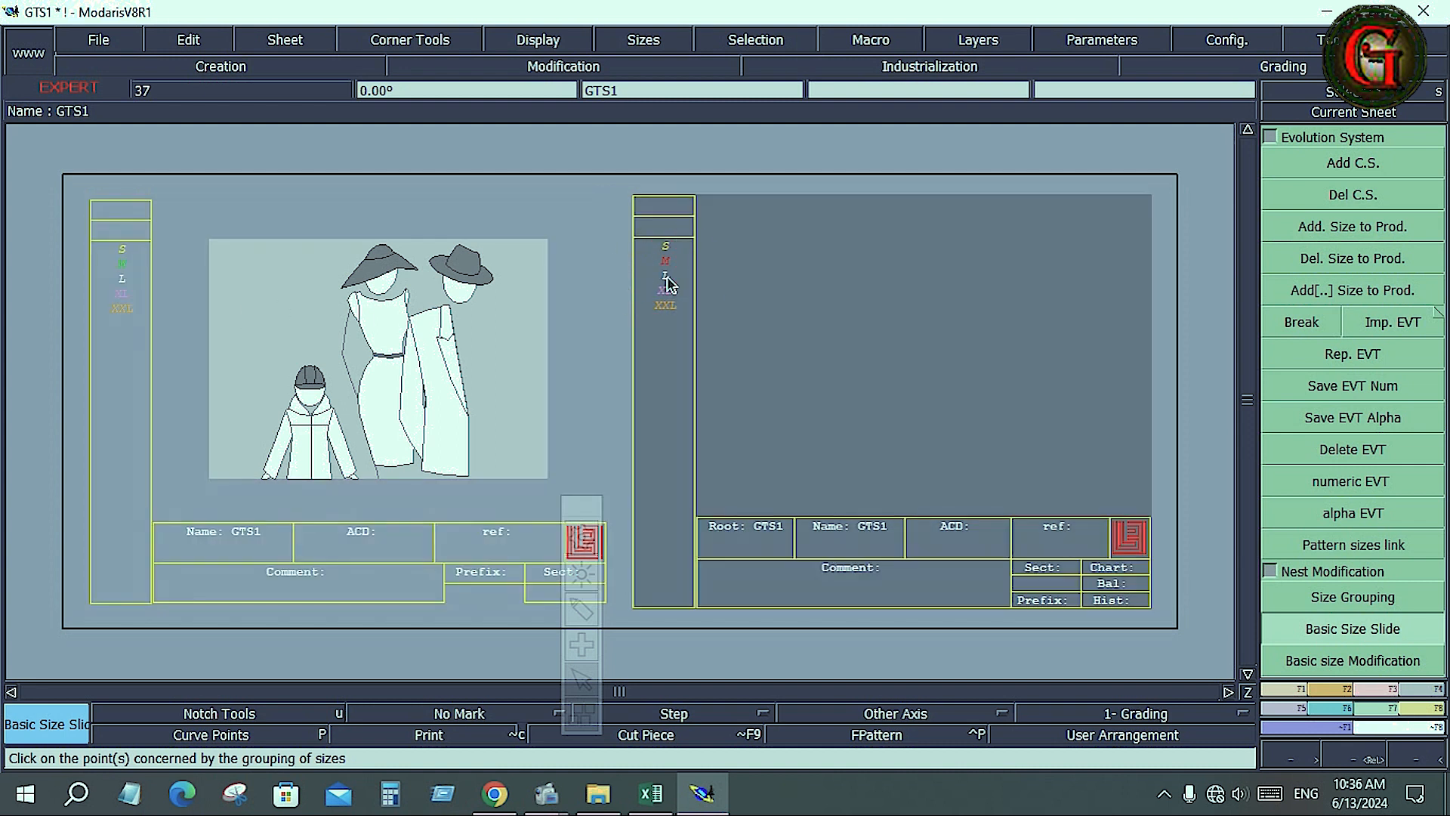
# - Save the GTS1 model in the save directory and continue past the detected anomalies
pyautogui.click(96, 39)
pyautogui.click(113, 129)
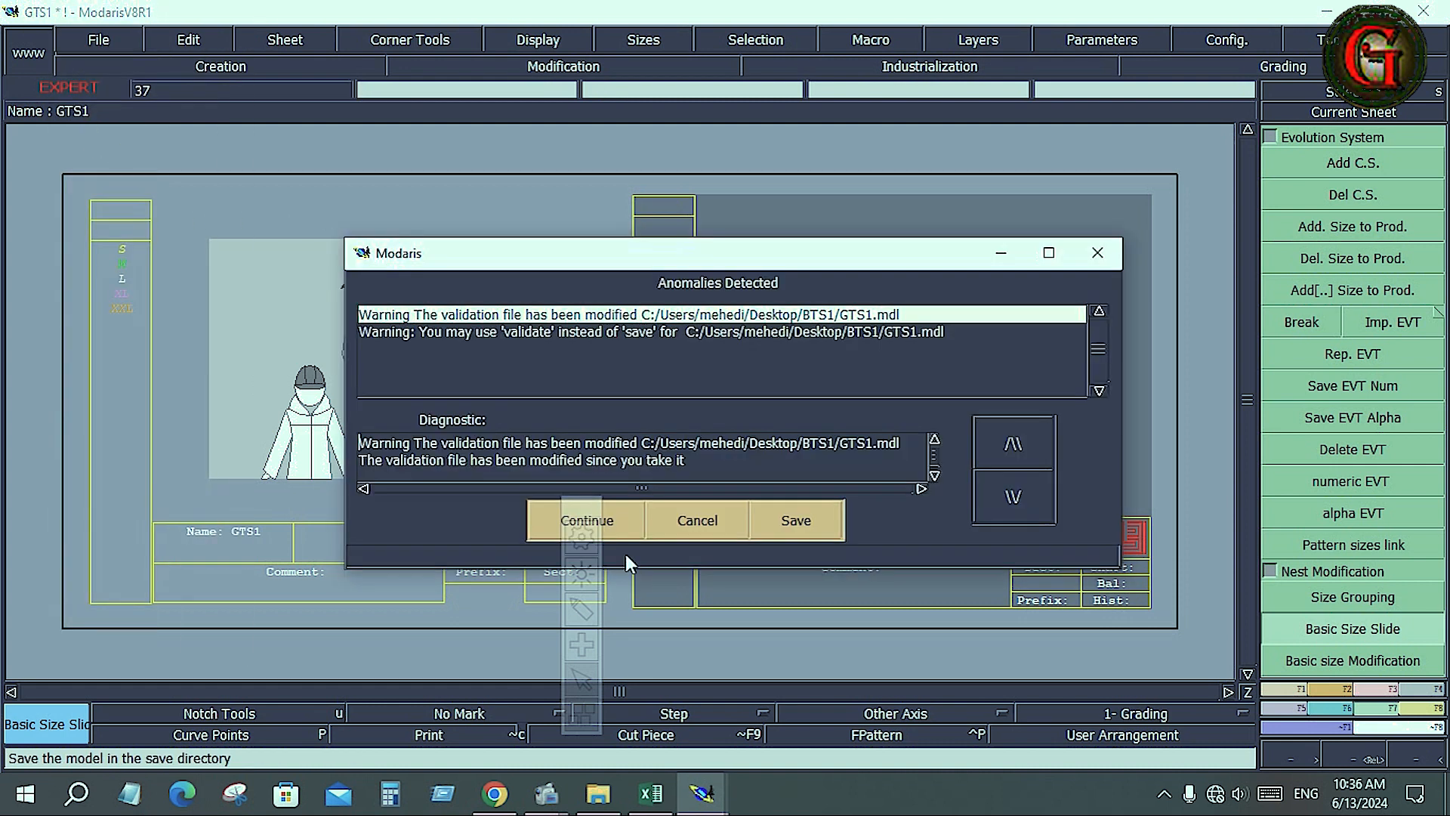
pyautogui.click(621, 527)
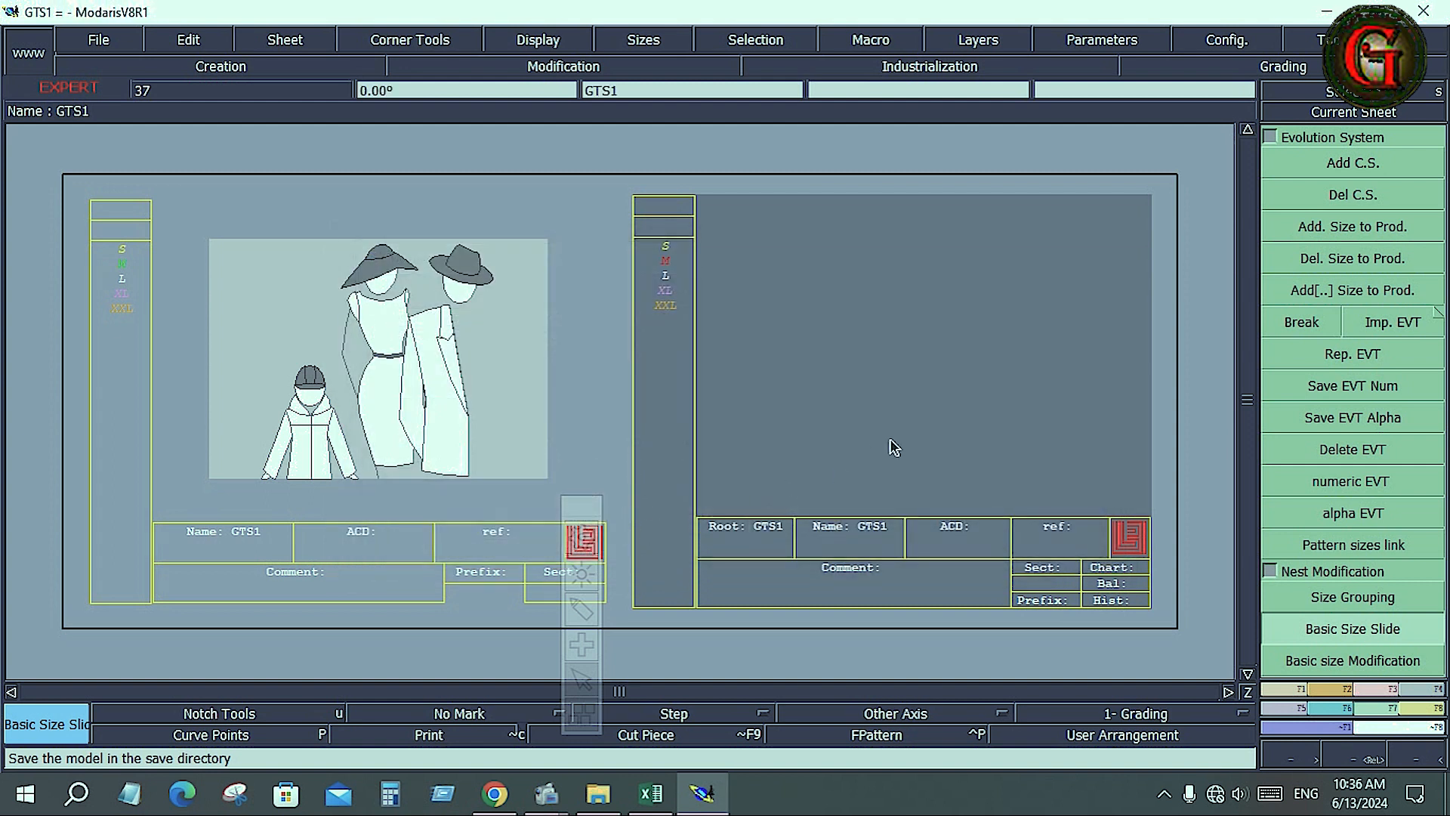
# - Set the length unit to inches and 10ths and automatically arrange all the sheets on the desk
pyautogui.click(1116, 38)
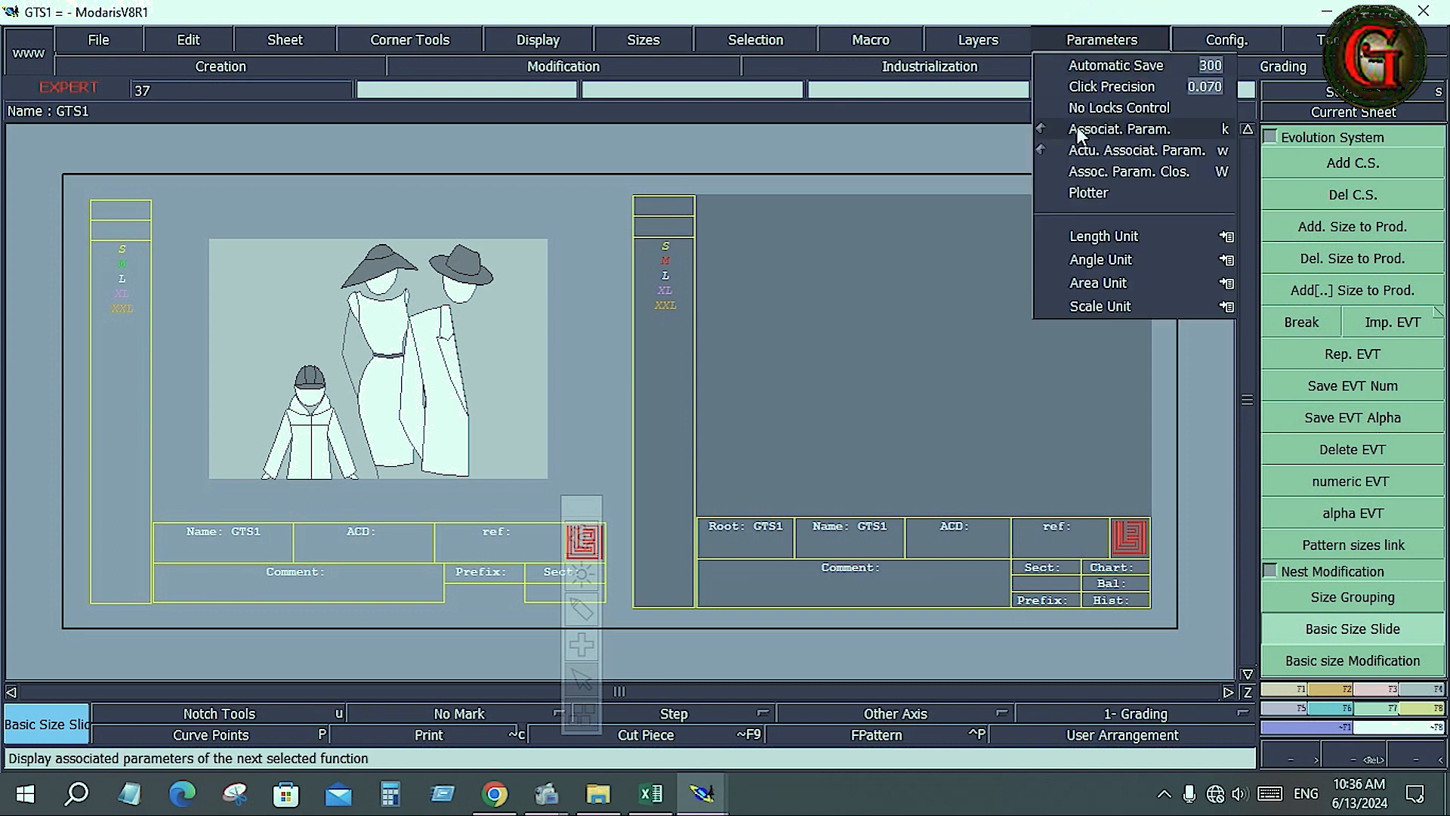
pyautogui.moveTo(1166, 238)
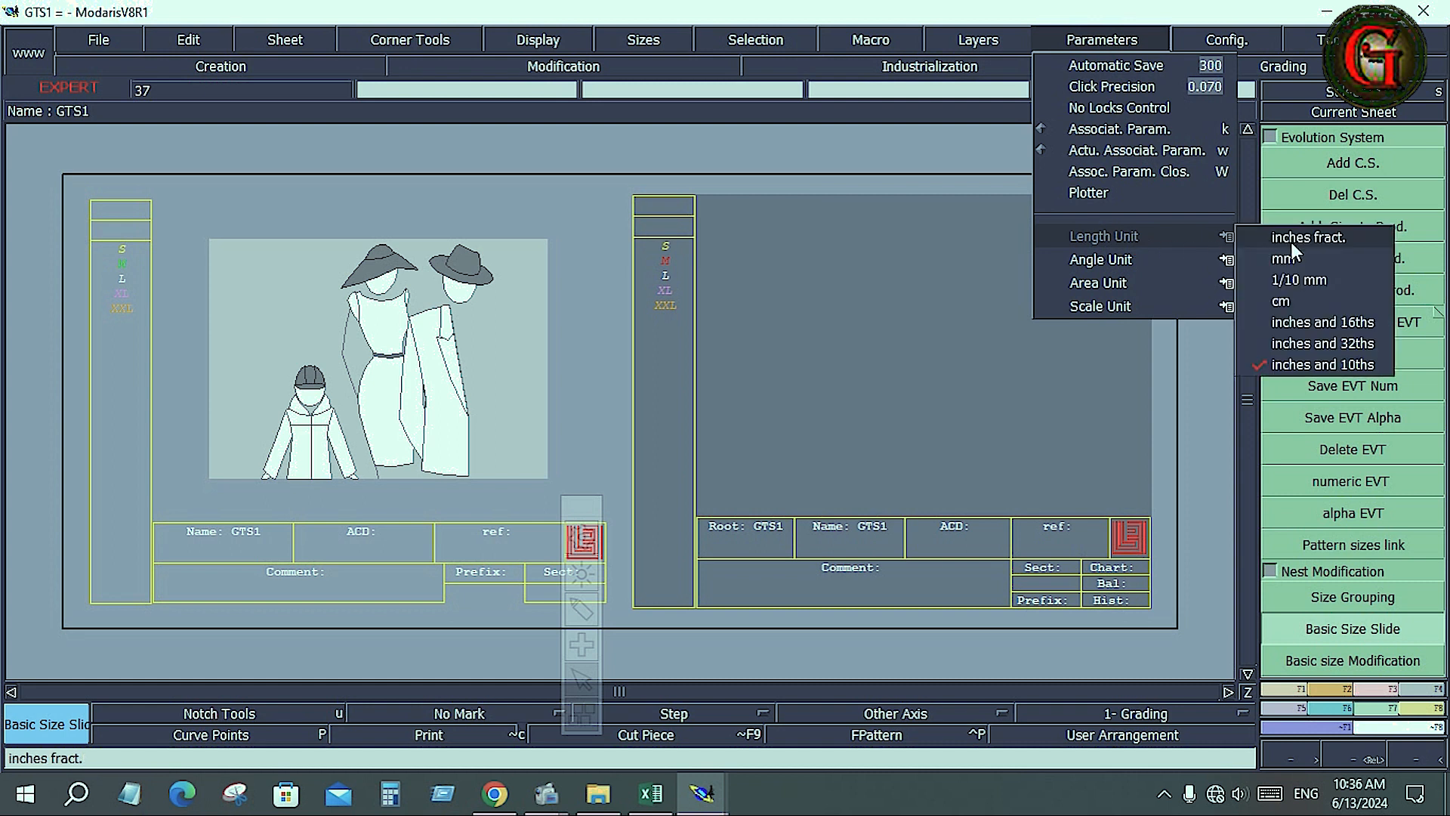
pyautogui.click(1323, 366)
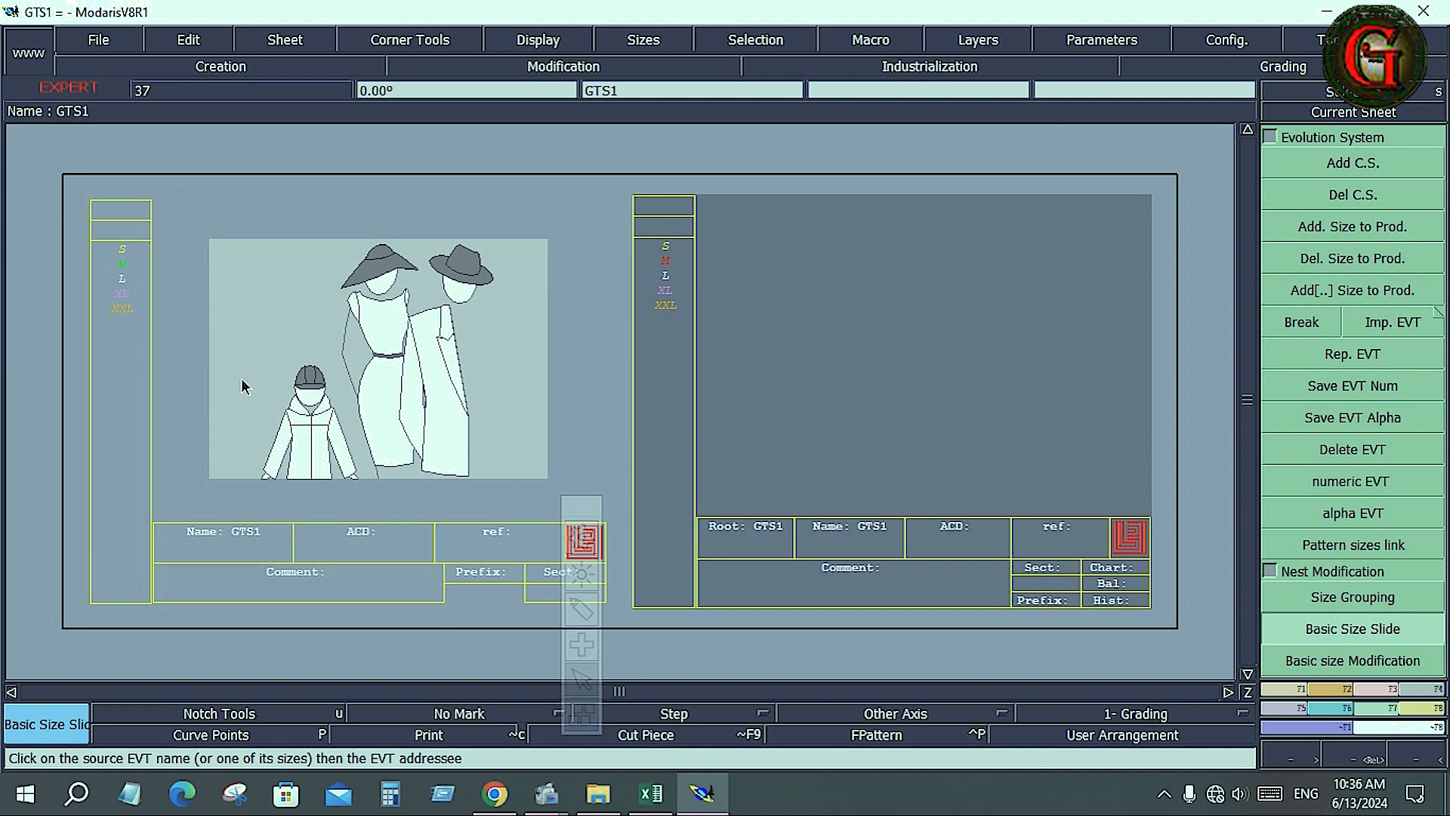
pyautogui.press('j')
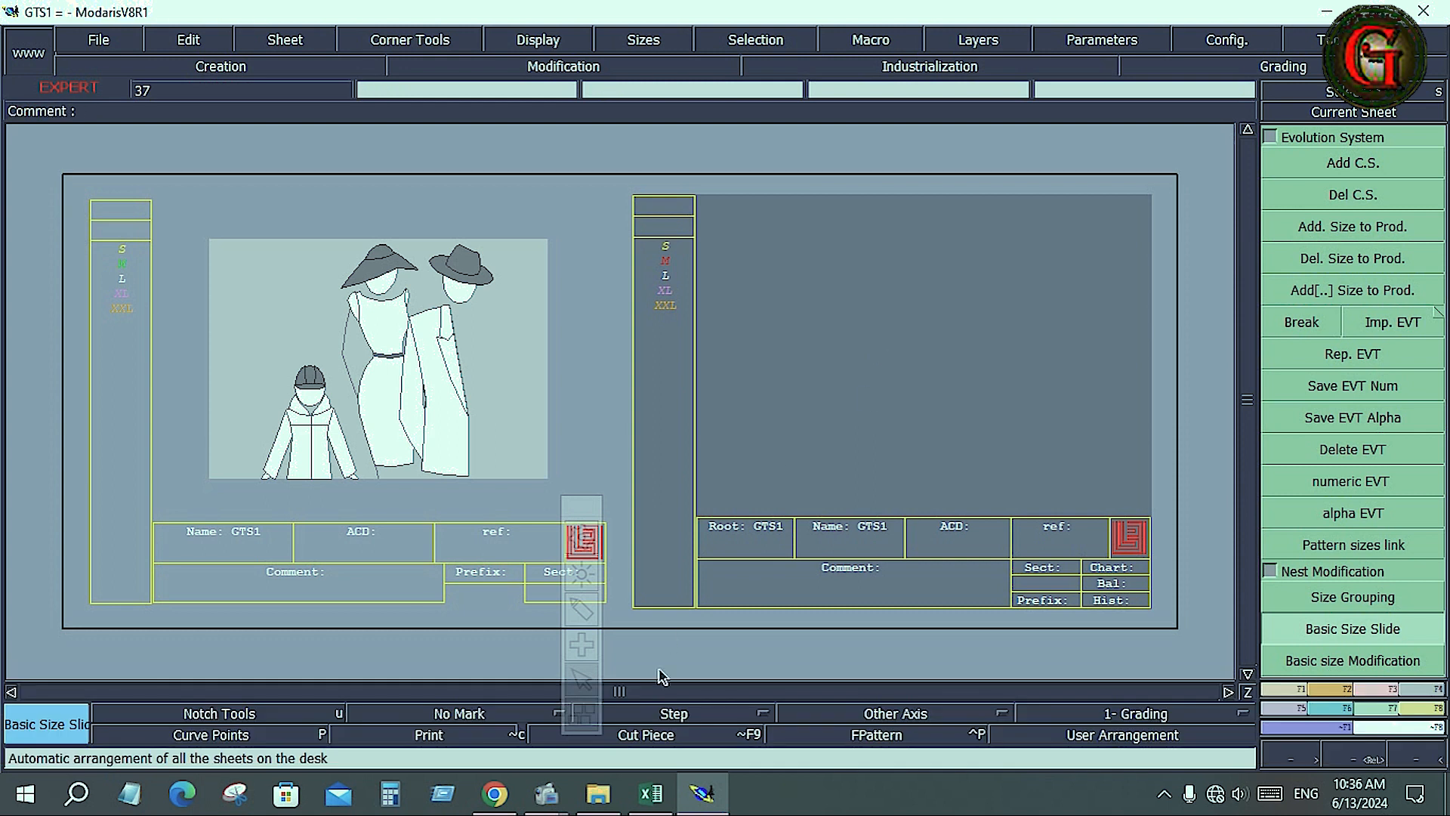
# - Check the size L length in the Excel measurement chart and divide the bottom measurement, 43, by 4 in Calculator
pyautogui.click(652, 799)
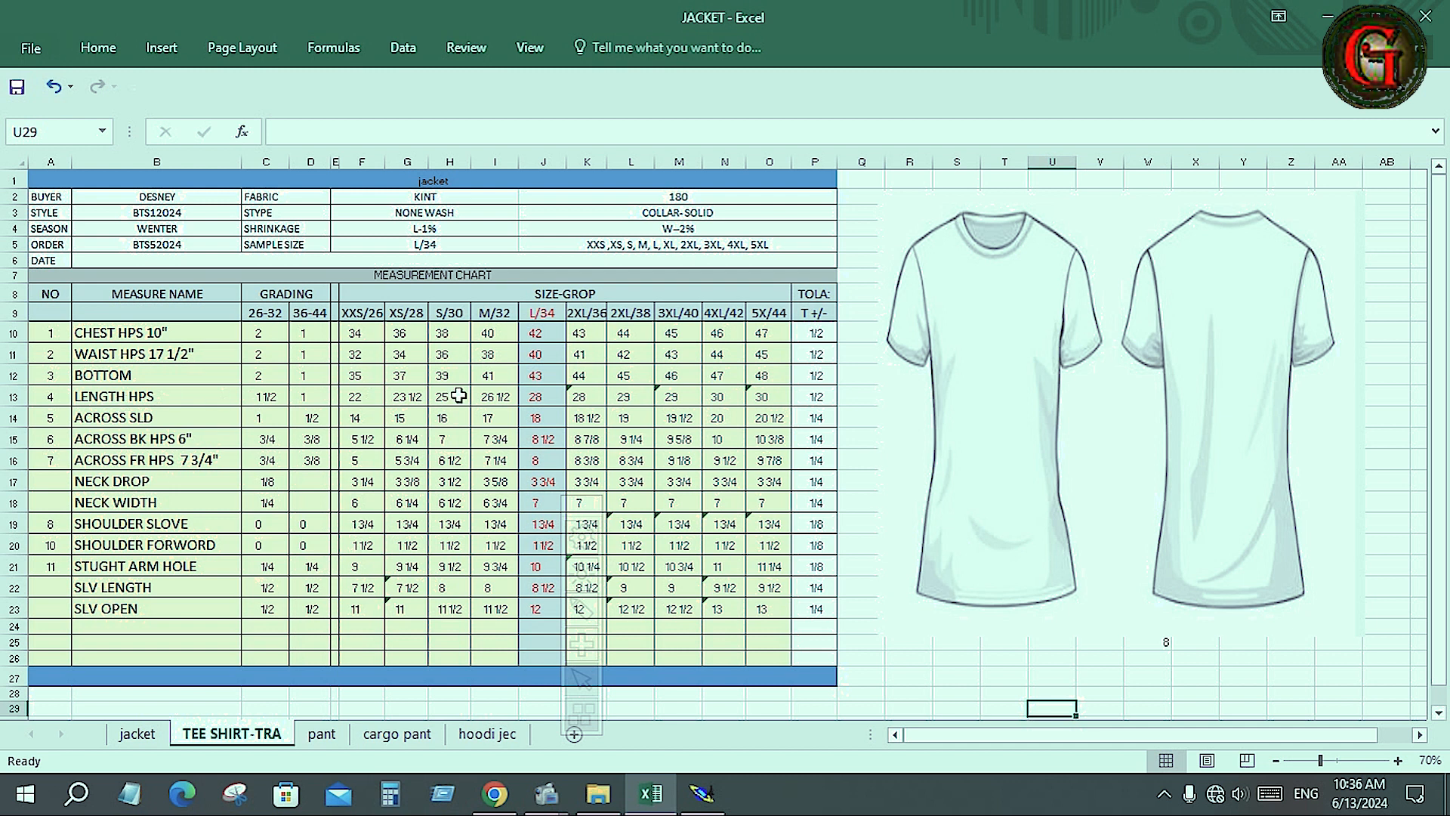
pyautogui.click(548, 397)
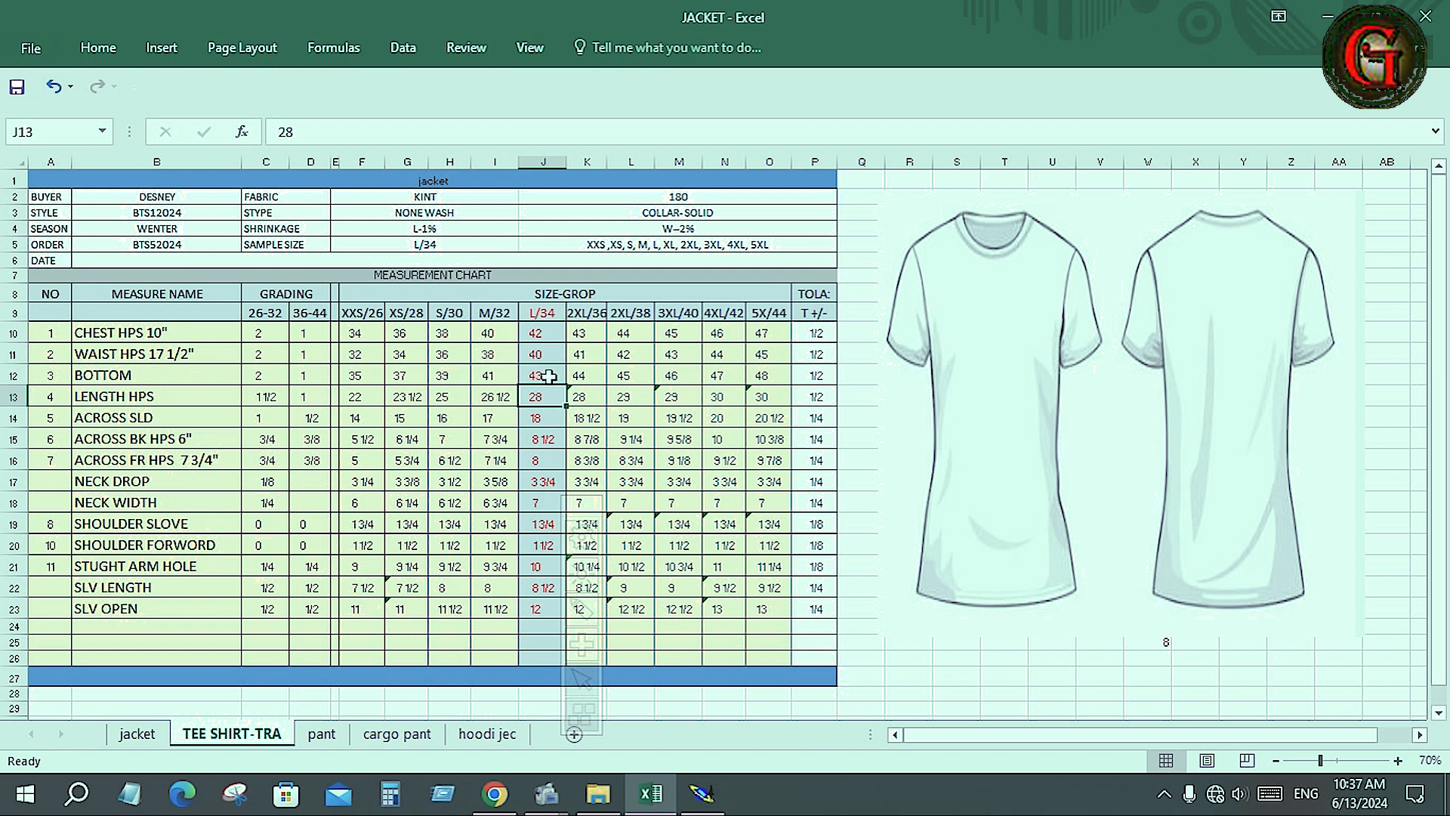
pyautogui.click(390, 795)
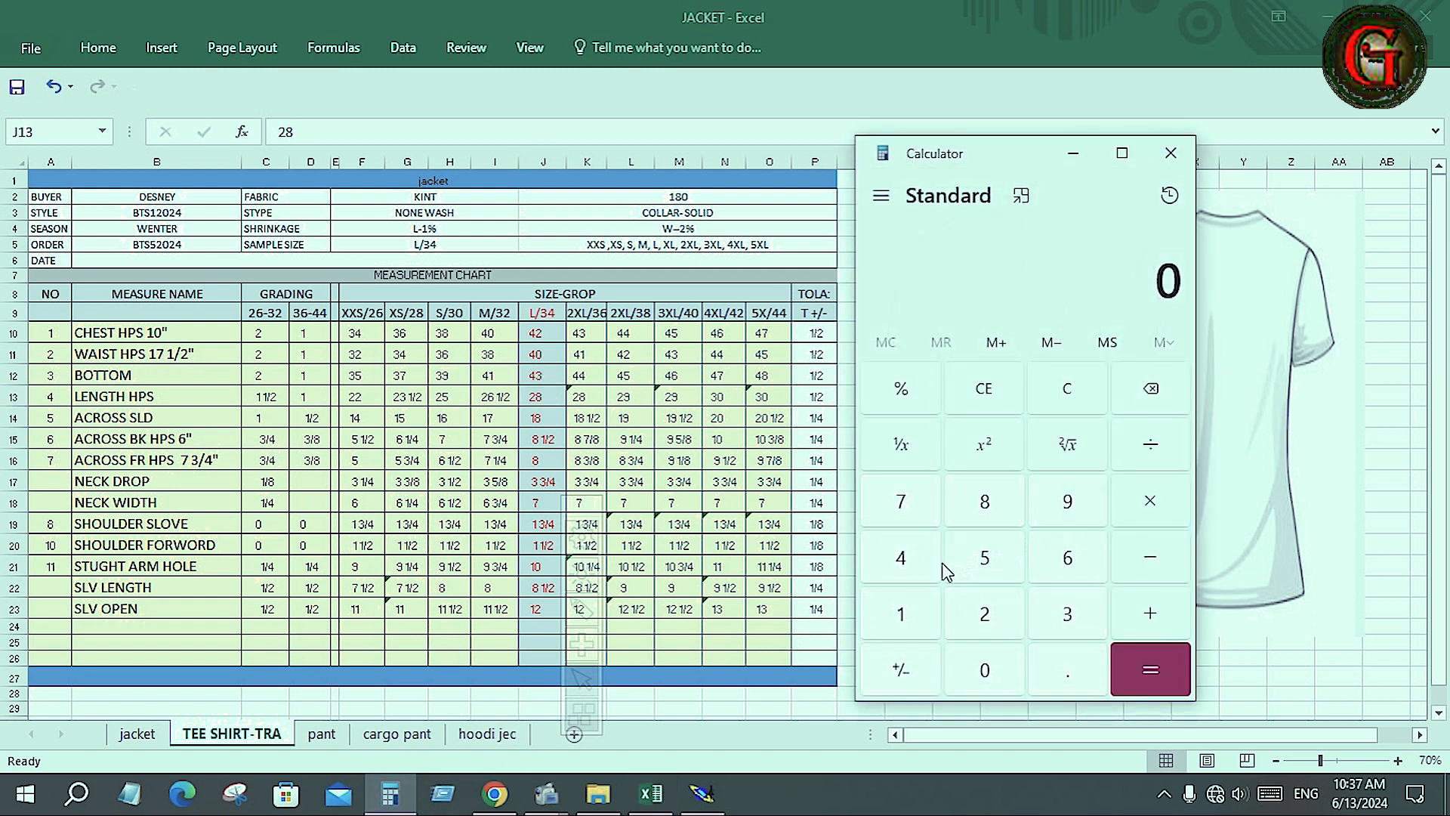
pyautogui.click(895, 562)
pyautogui.click(1062, 623)
pyautogui.click(1160, 452)
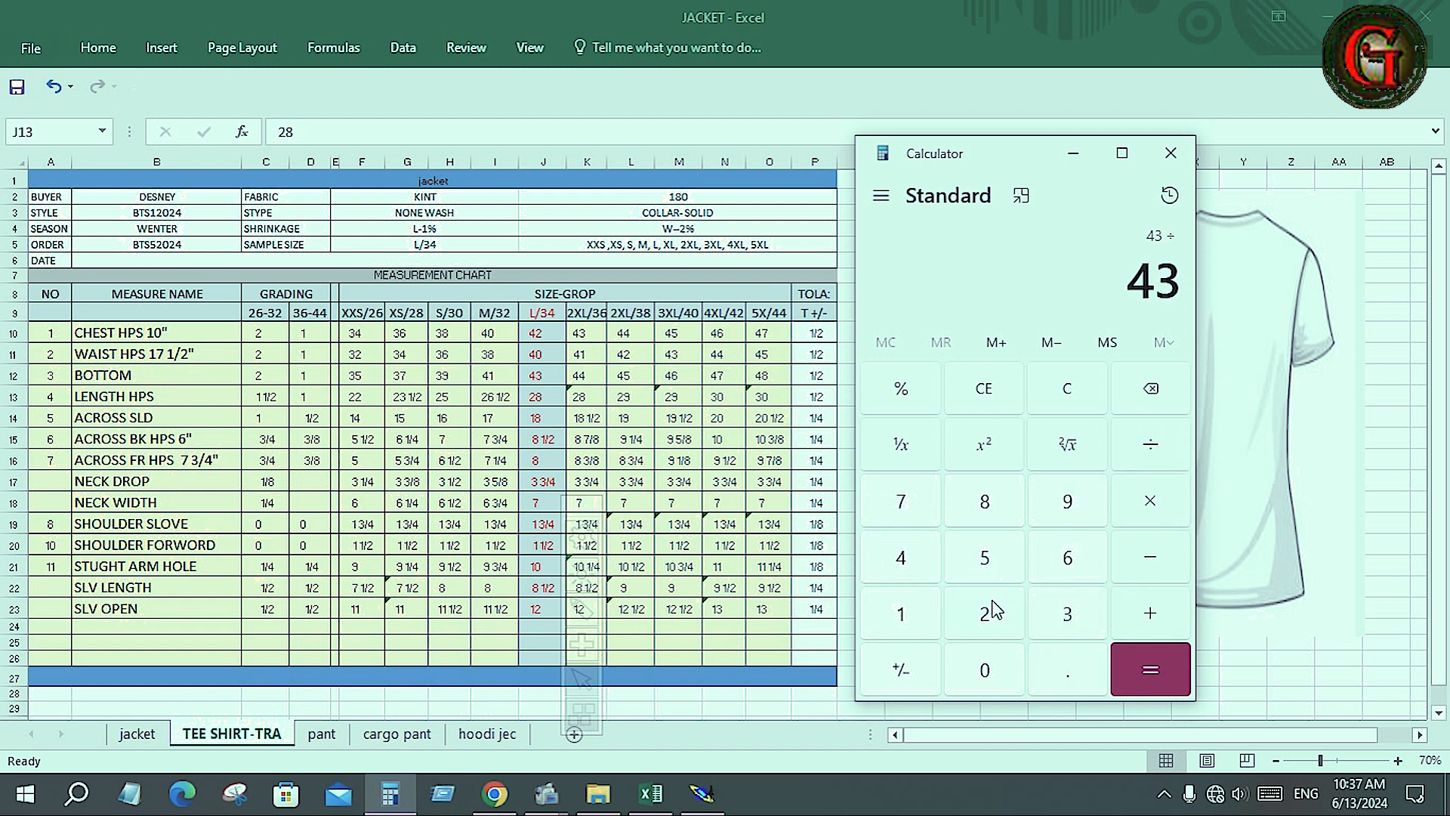
pyautogui.click(897, 559)
pyautogui.click(1167, 684)
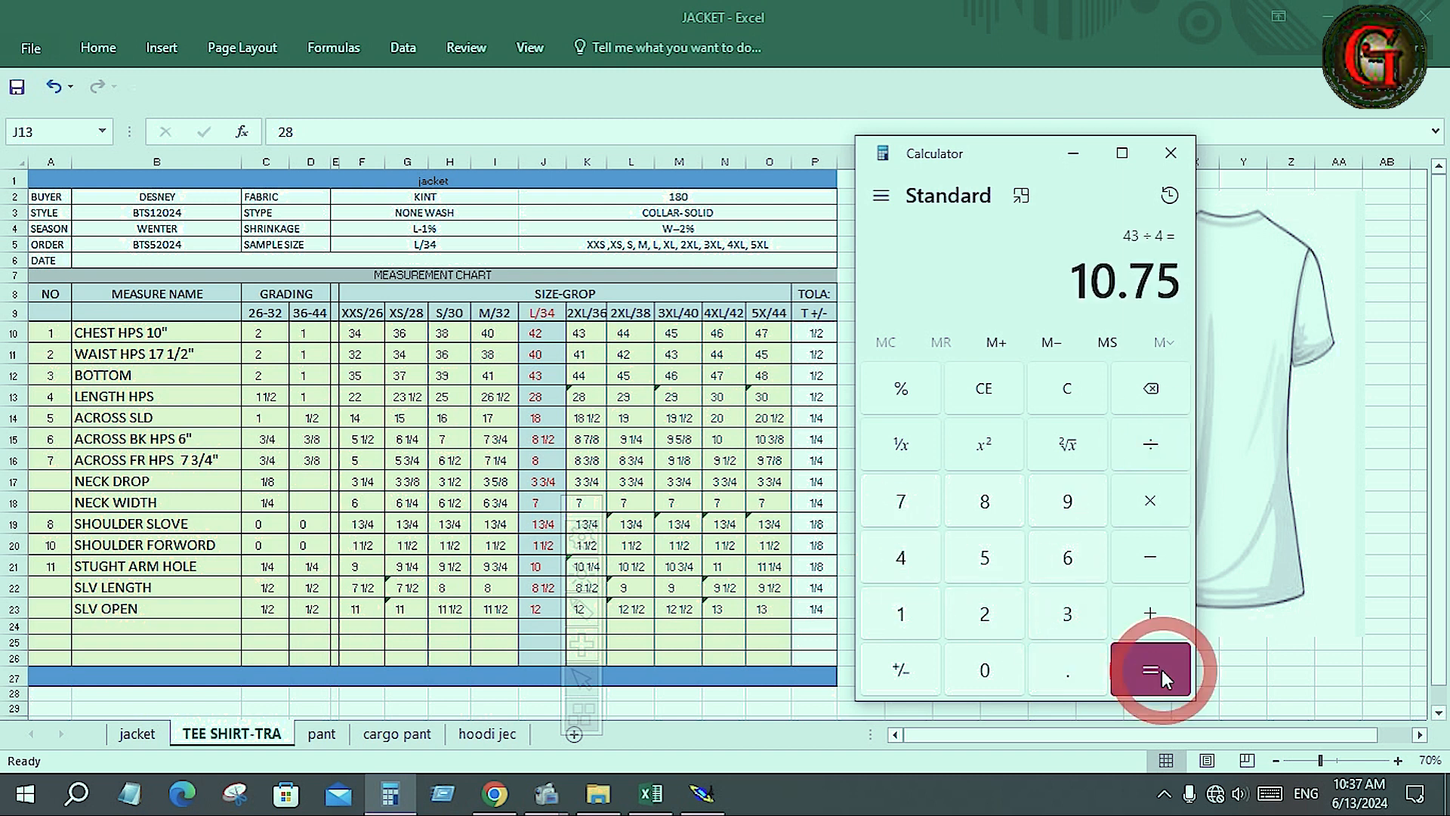
# - Clear the calculator, divide the size L chest measurement, 42, by 4, and return to the measurement chart
pyautogui.click(1066, 392)
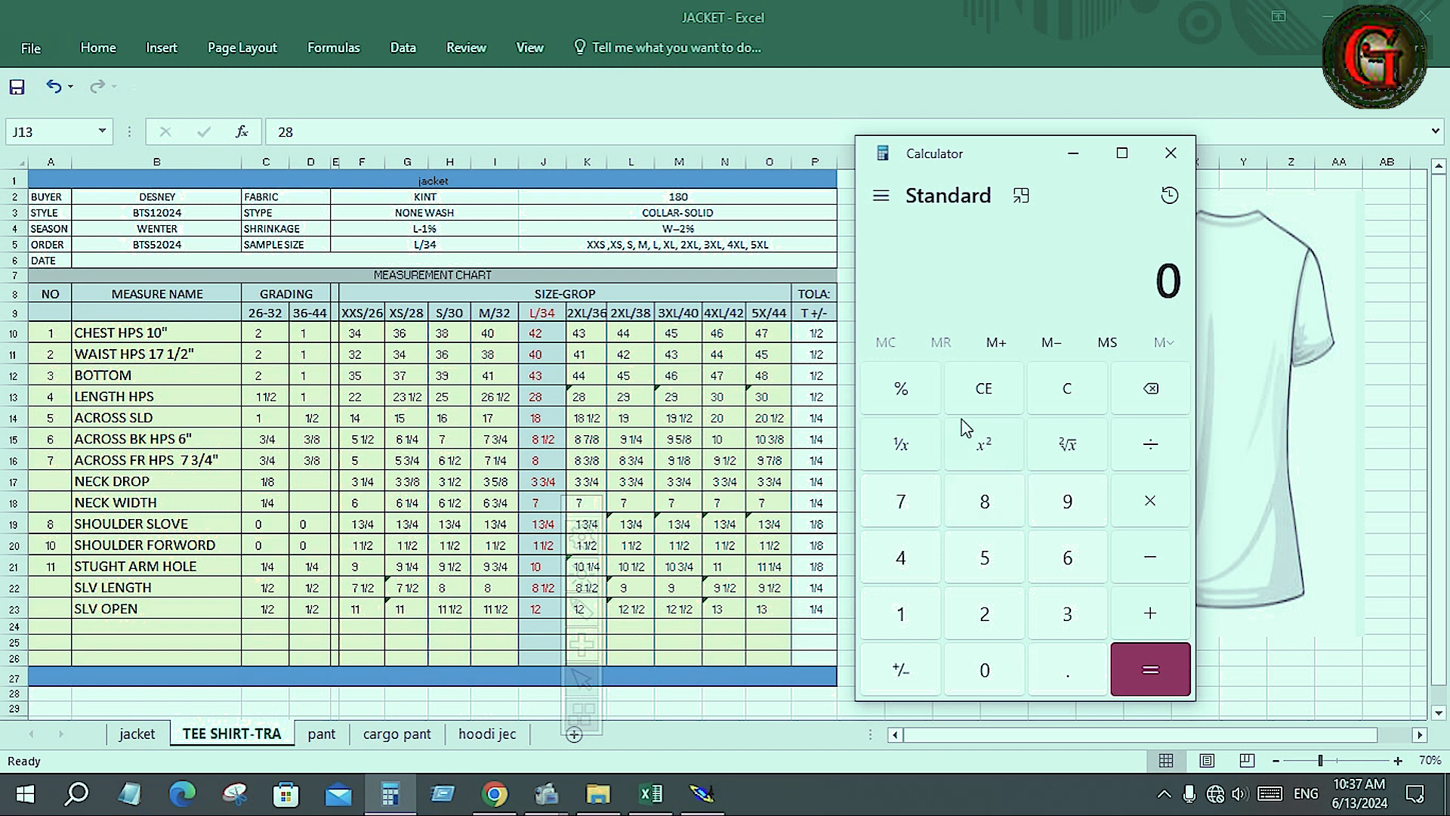
pyautogui.click(917, 562)
pyautogui.click(986, 615)
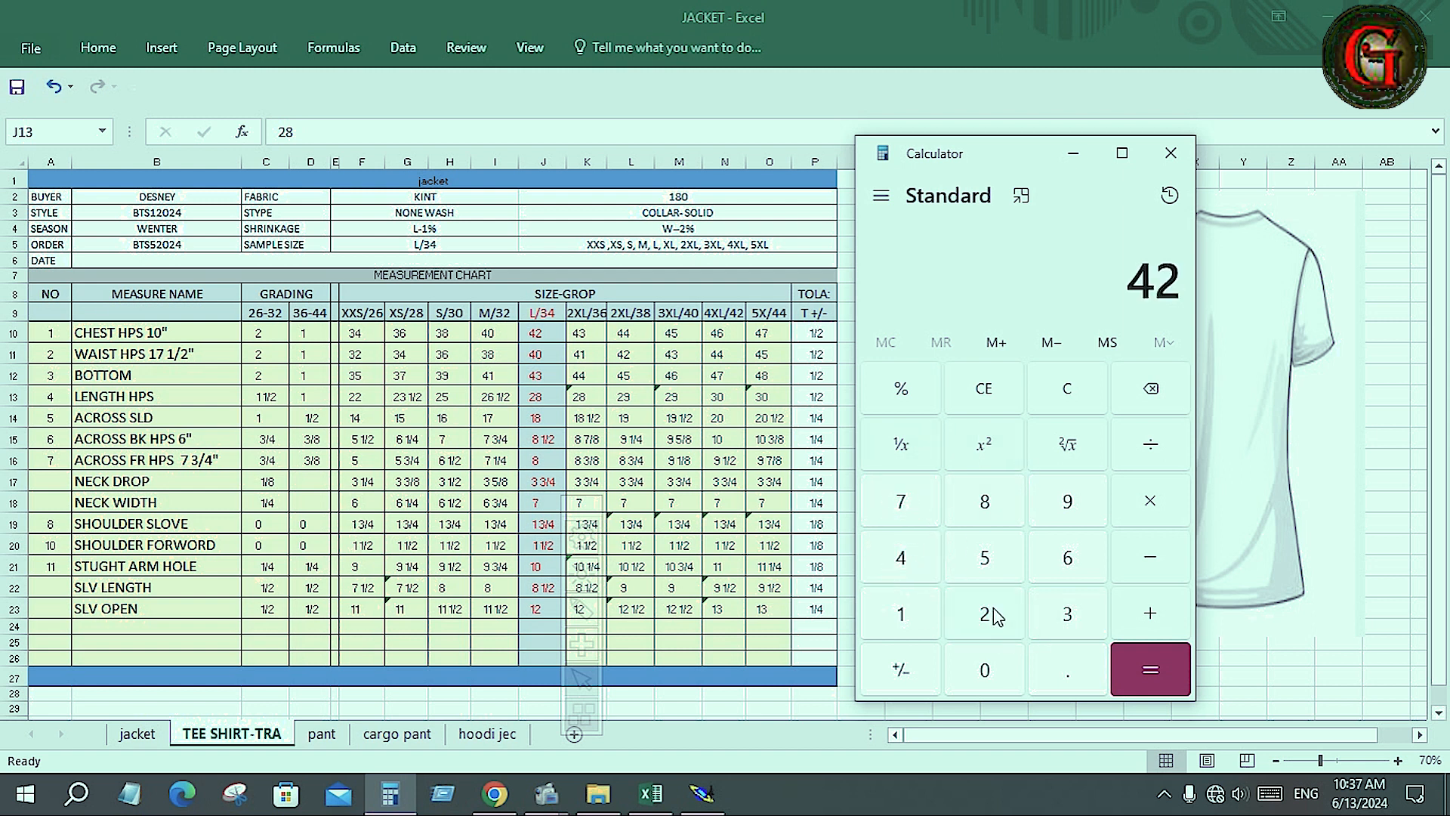
pyautogui.click(1147, 446)
pyautogui.click(898, 559)
pyautogui.click(1143, 670)
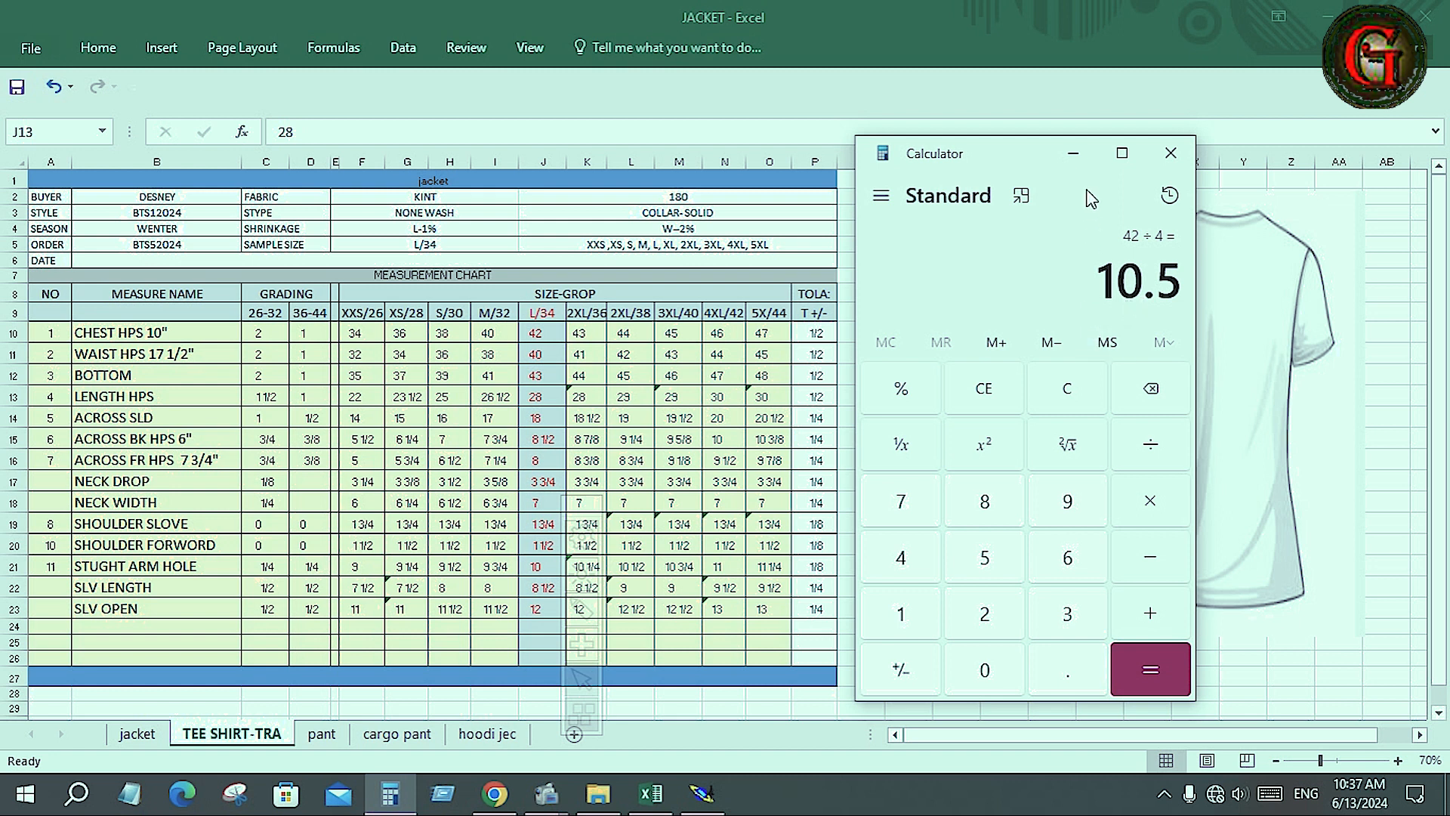
pyautogui.click(1075, 152)
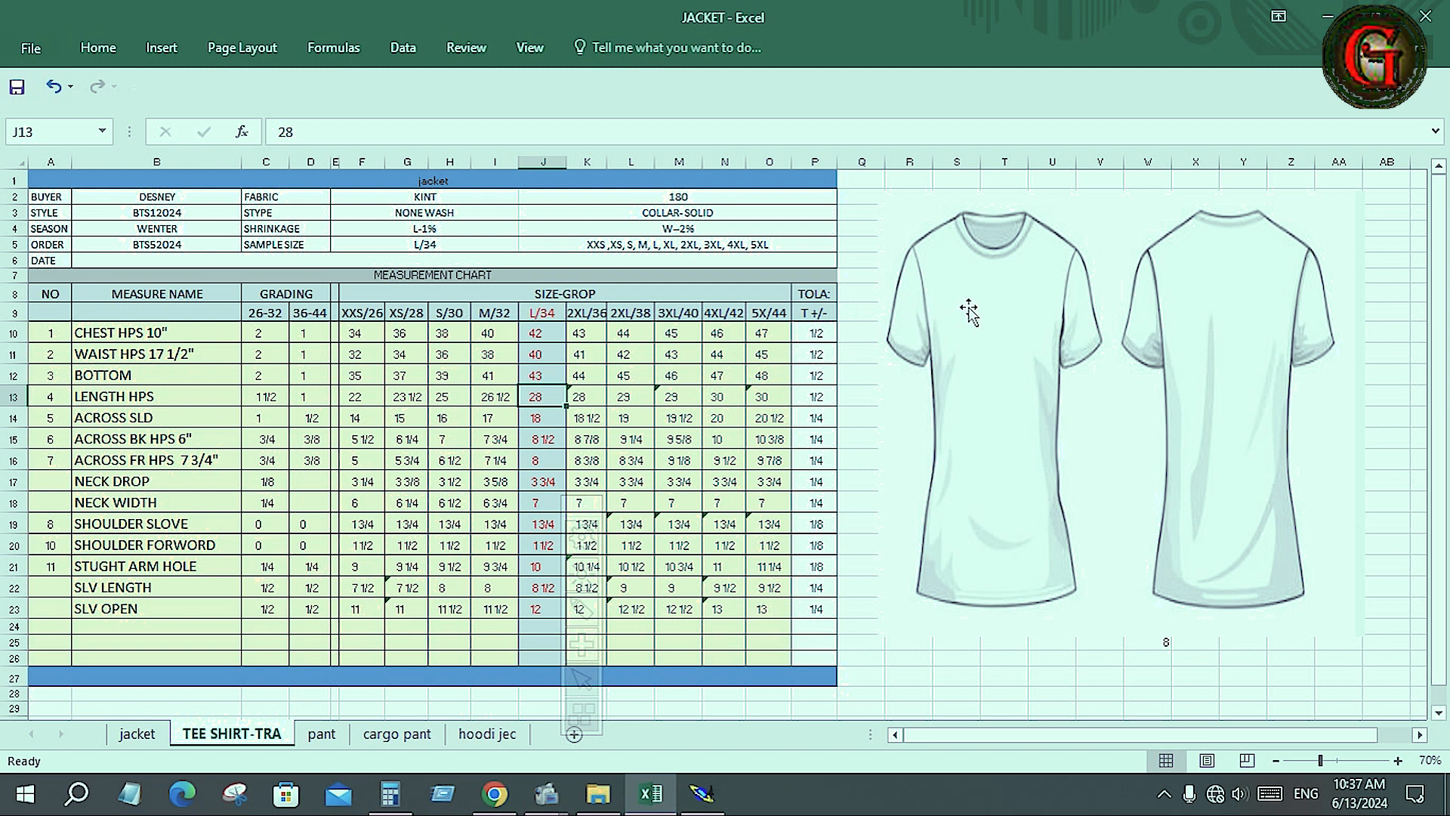
# - Mark the centre line of the front tee shirt sketch and box its two halves with red screen annotations
pyautogui.click(583, 610)
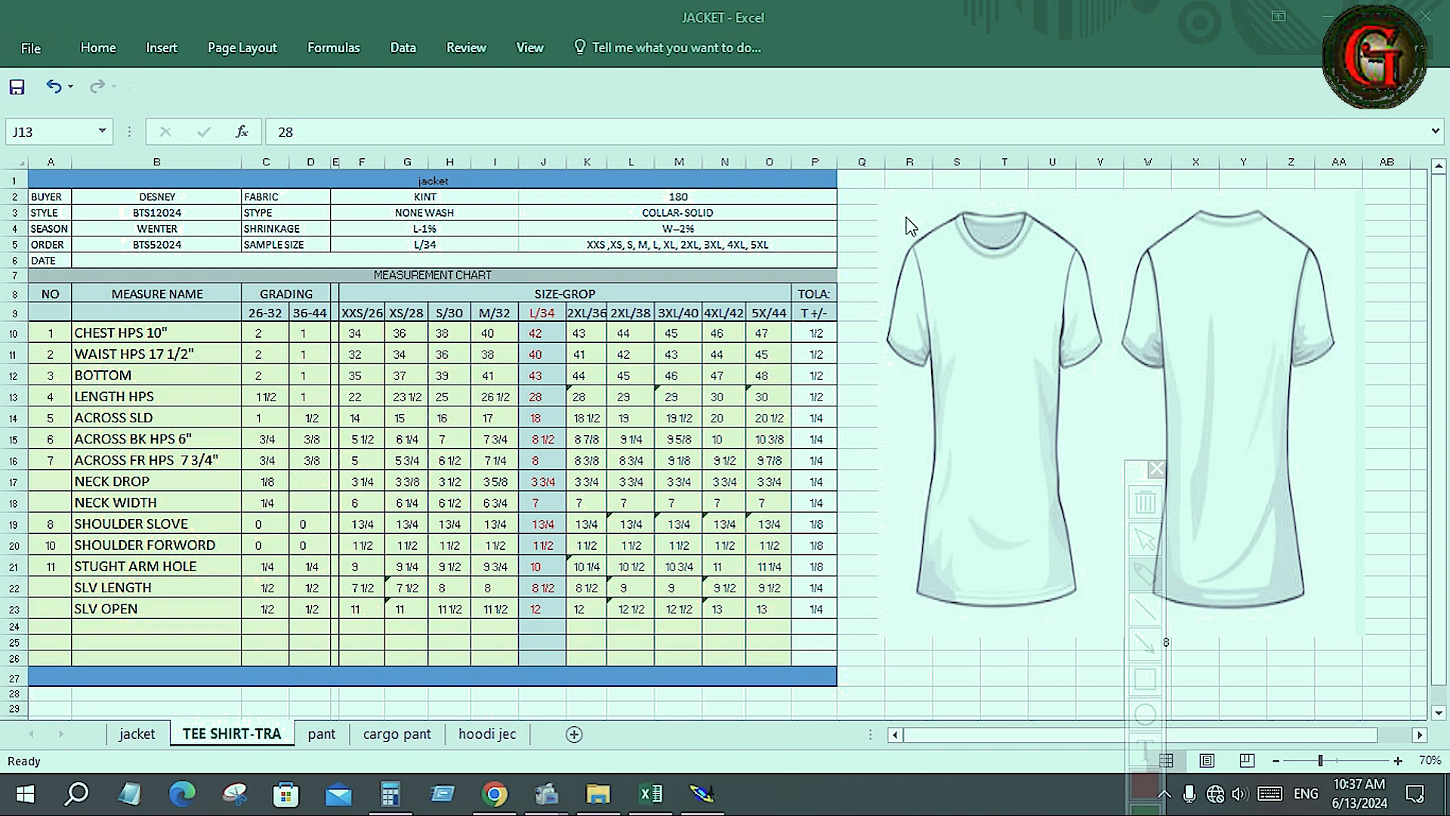
pyautogui.moveTo(994, 254); pyautogui.dragTo(993, 382)
pyautogui.press('Escape')
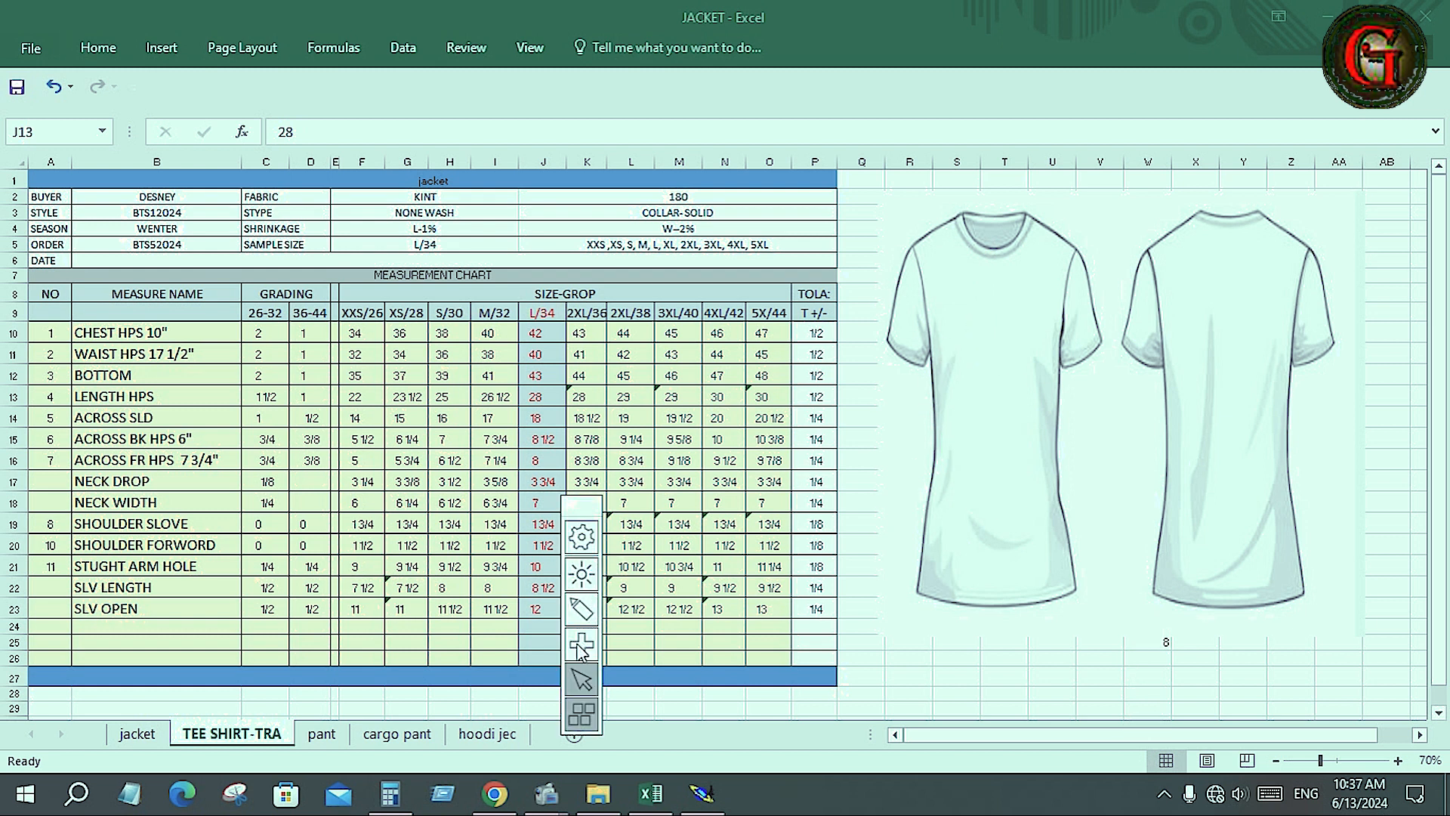
pyautogui.click(582, 708)
pyautogui.click(1145, 684)
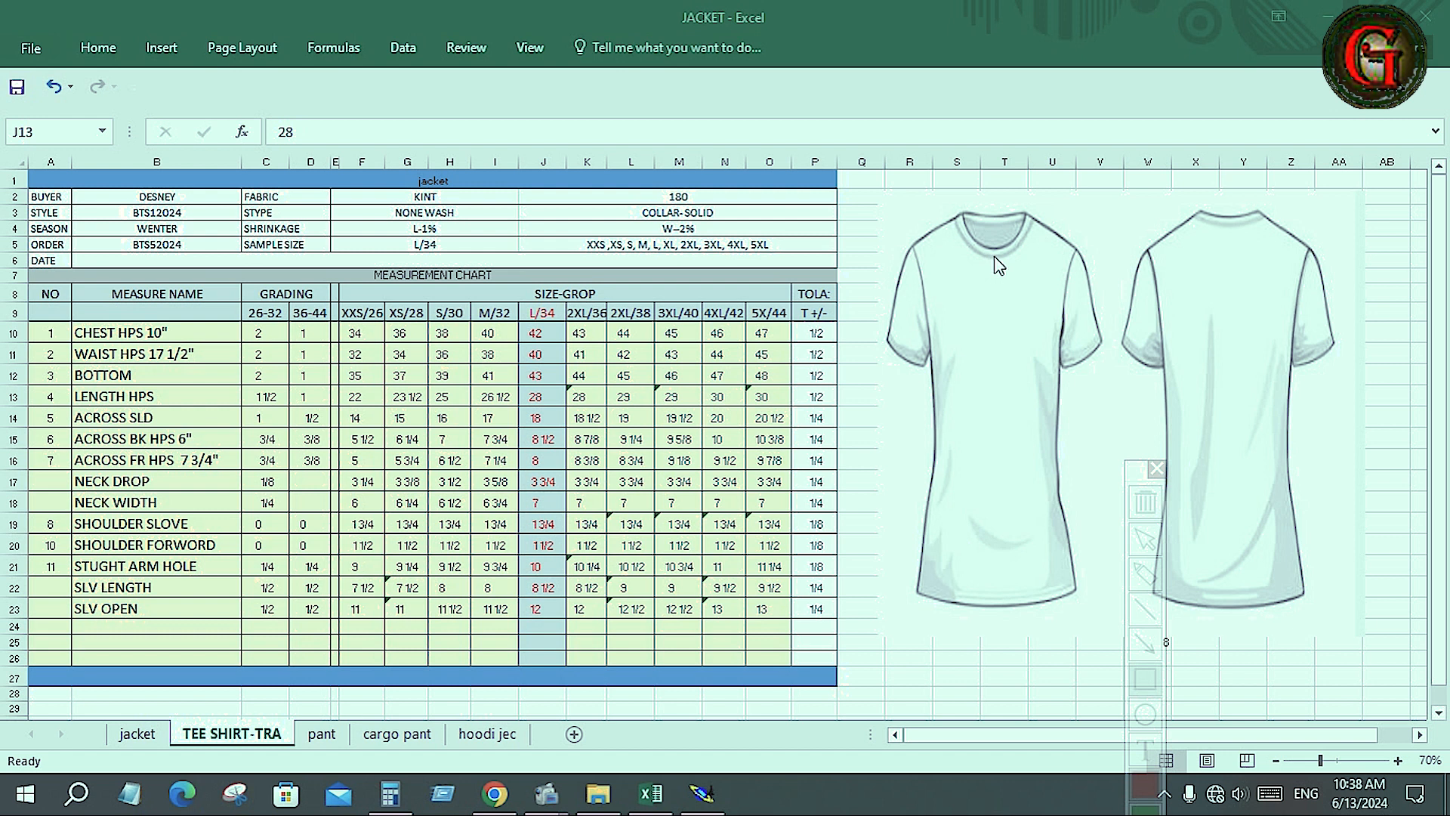
pyautogui.moveTo(989, 255); pyautogui.dragTo(997, 607)
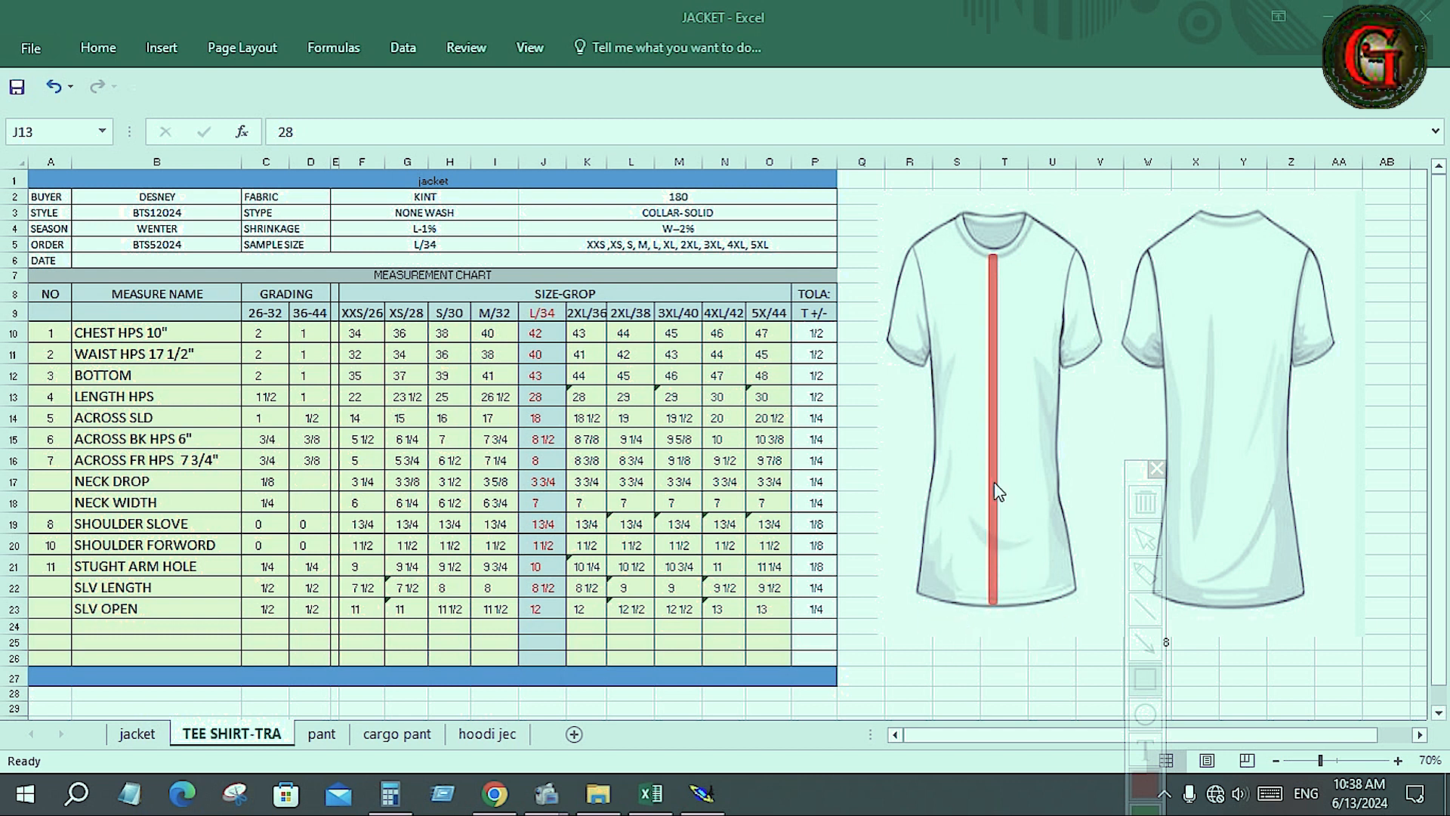
pyautogui.moveTo(892, 203)
pyautogui.mouseDown()
pyautogui.moveTo(996, 532)
pyautogui.moveTo(990, 614)
pyautogui.mouseUp()
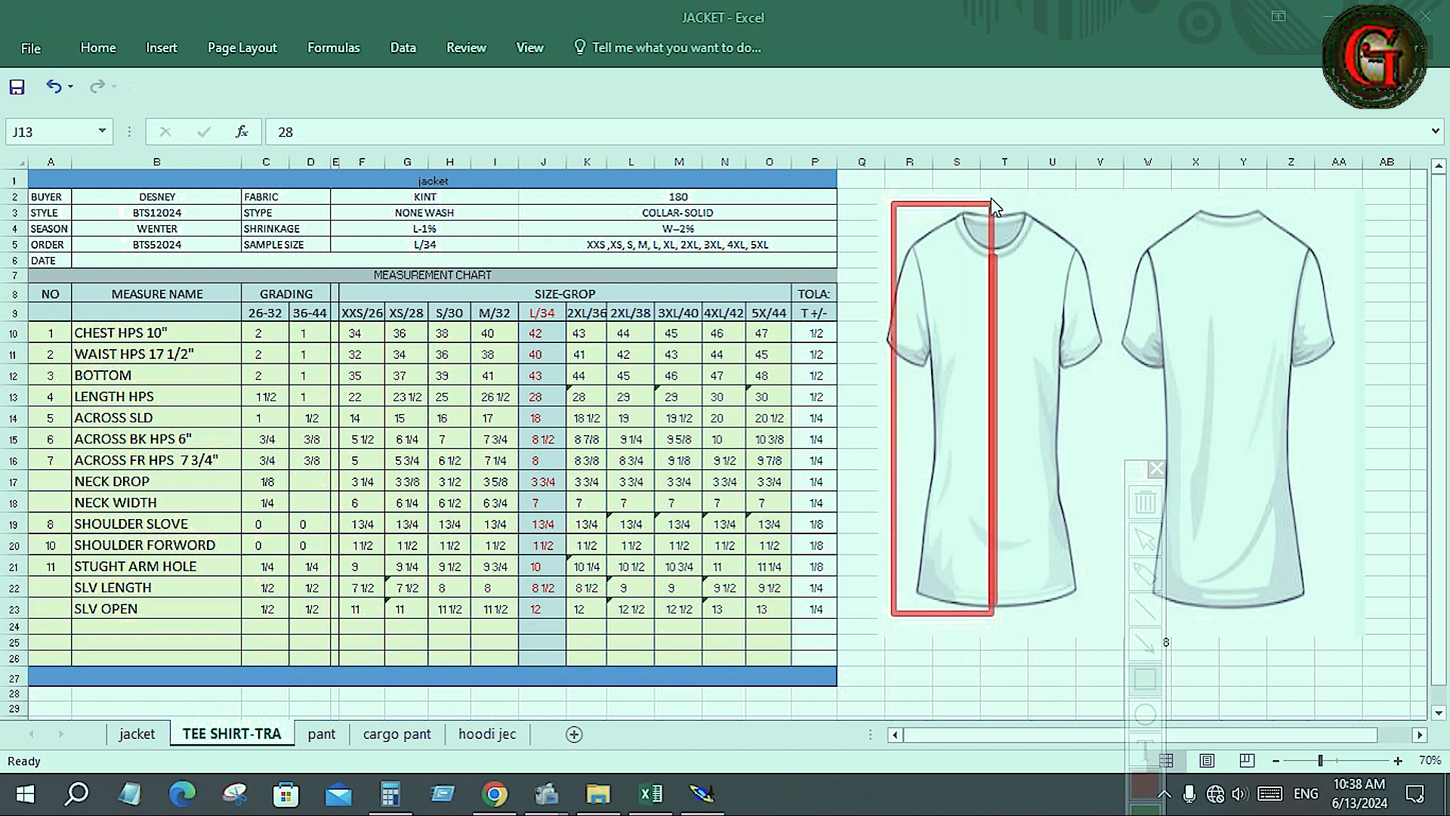
pyautogui.moveTo(995, 198); pyautogui.dragTo(1102, 627)
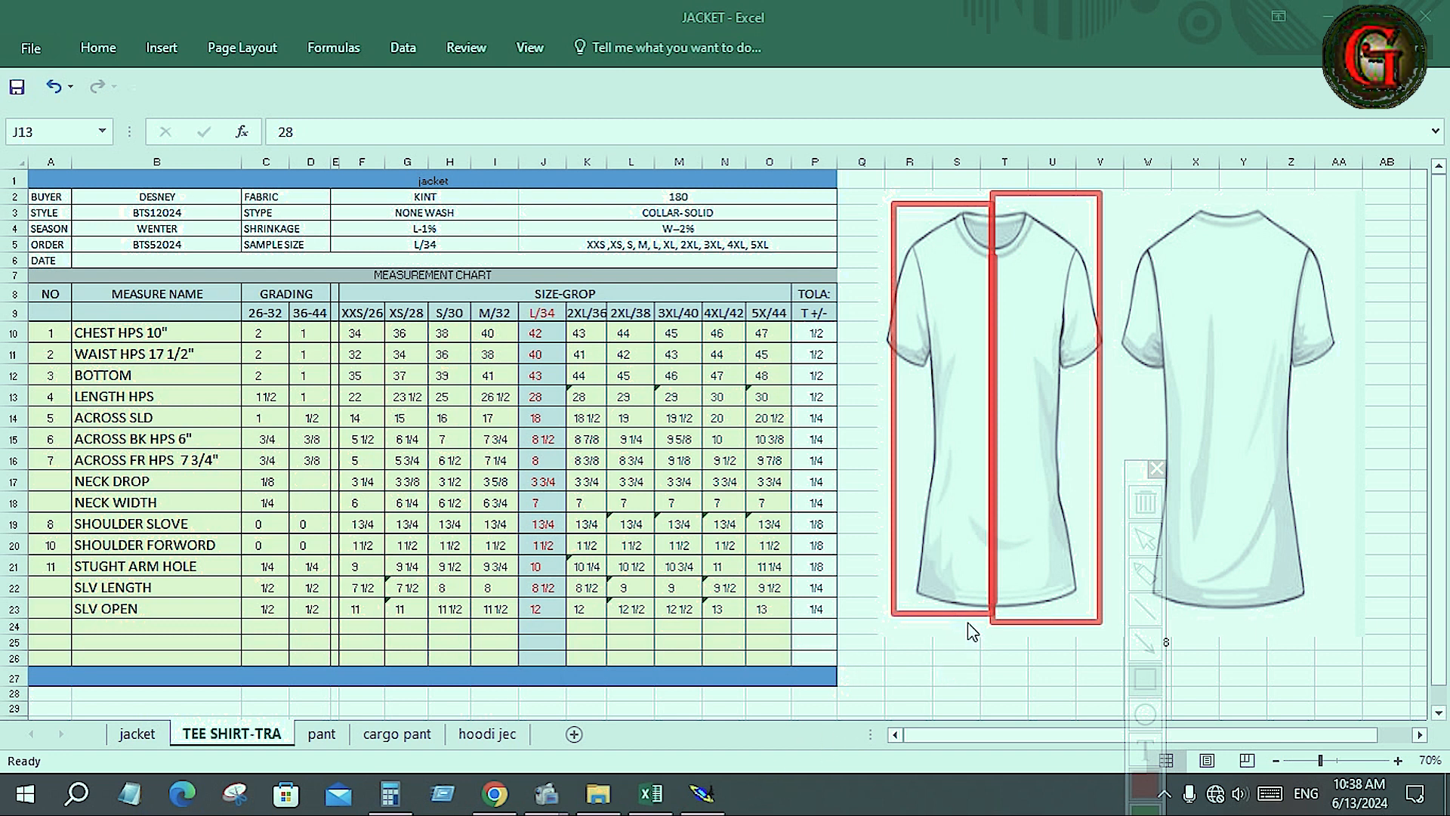
pyautogui.click(706, 799)
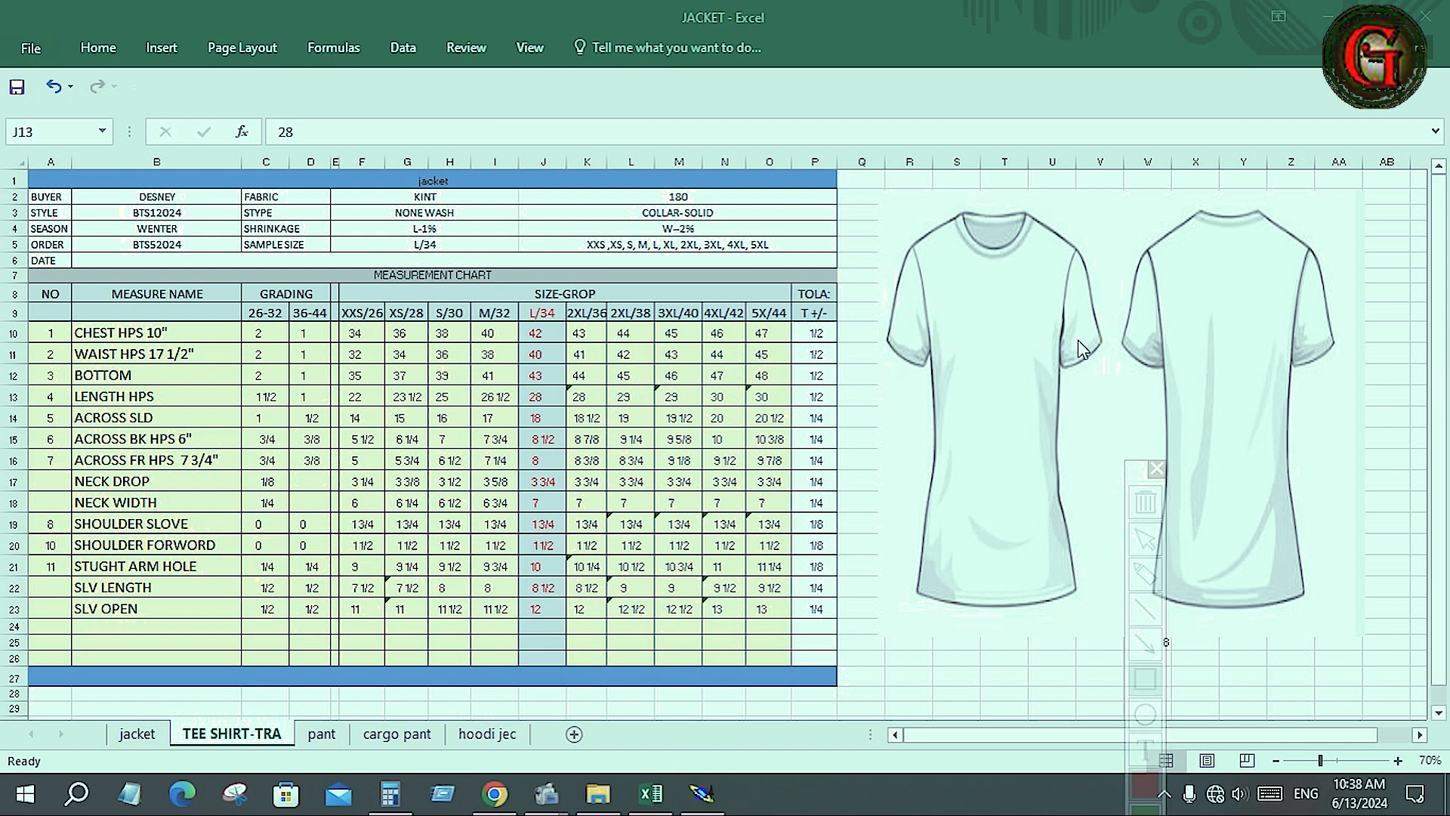
# - Switch to Modaris and draw a rectangle 28 inches wide and 10.7 inches high on the blank GTS1 sheet
pyautogui.click(706, 795)
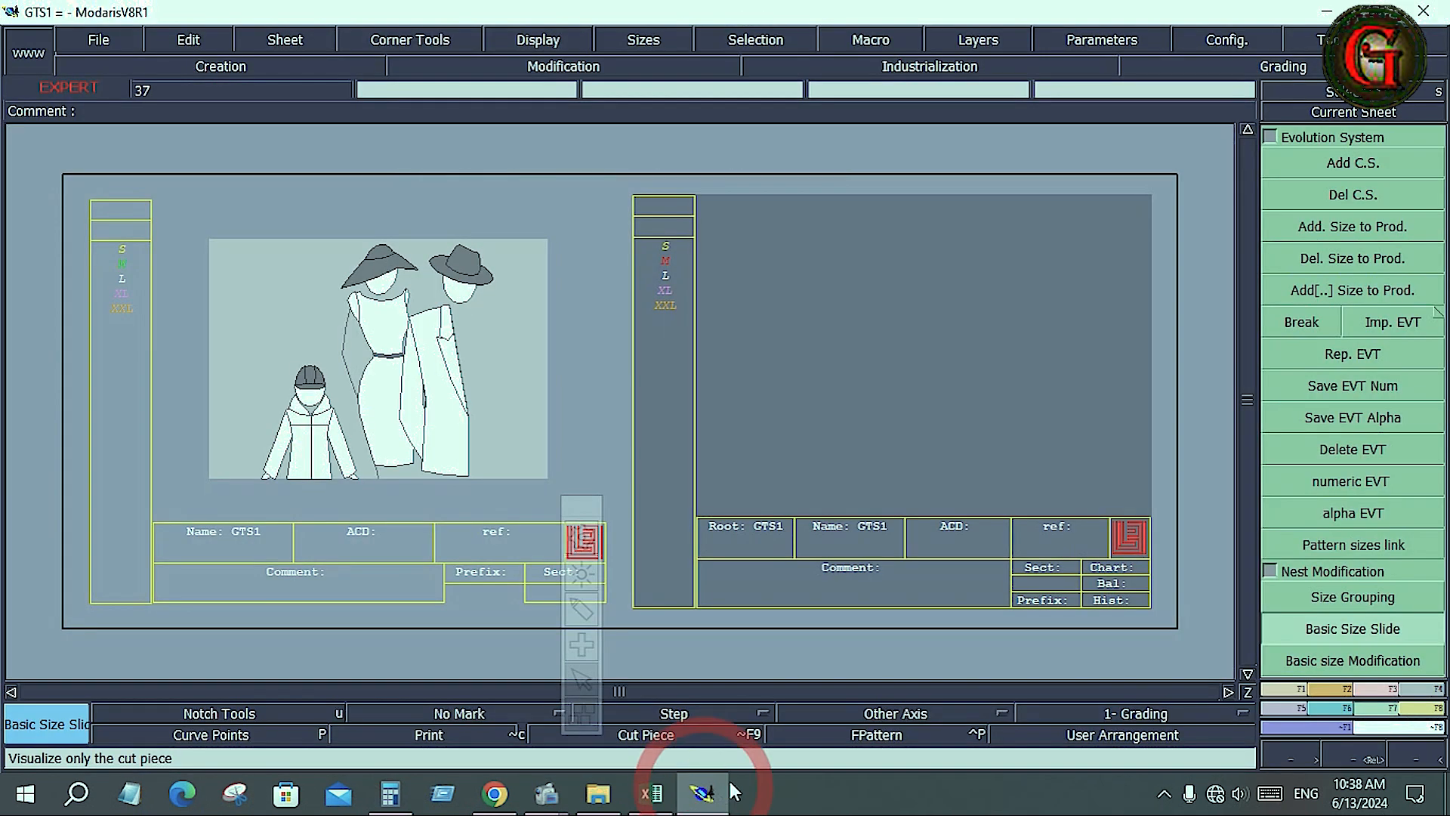
pyautogui.click(1340, 689)
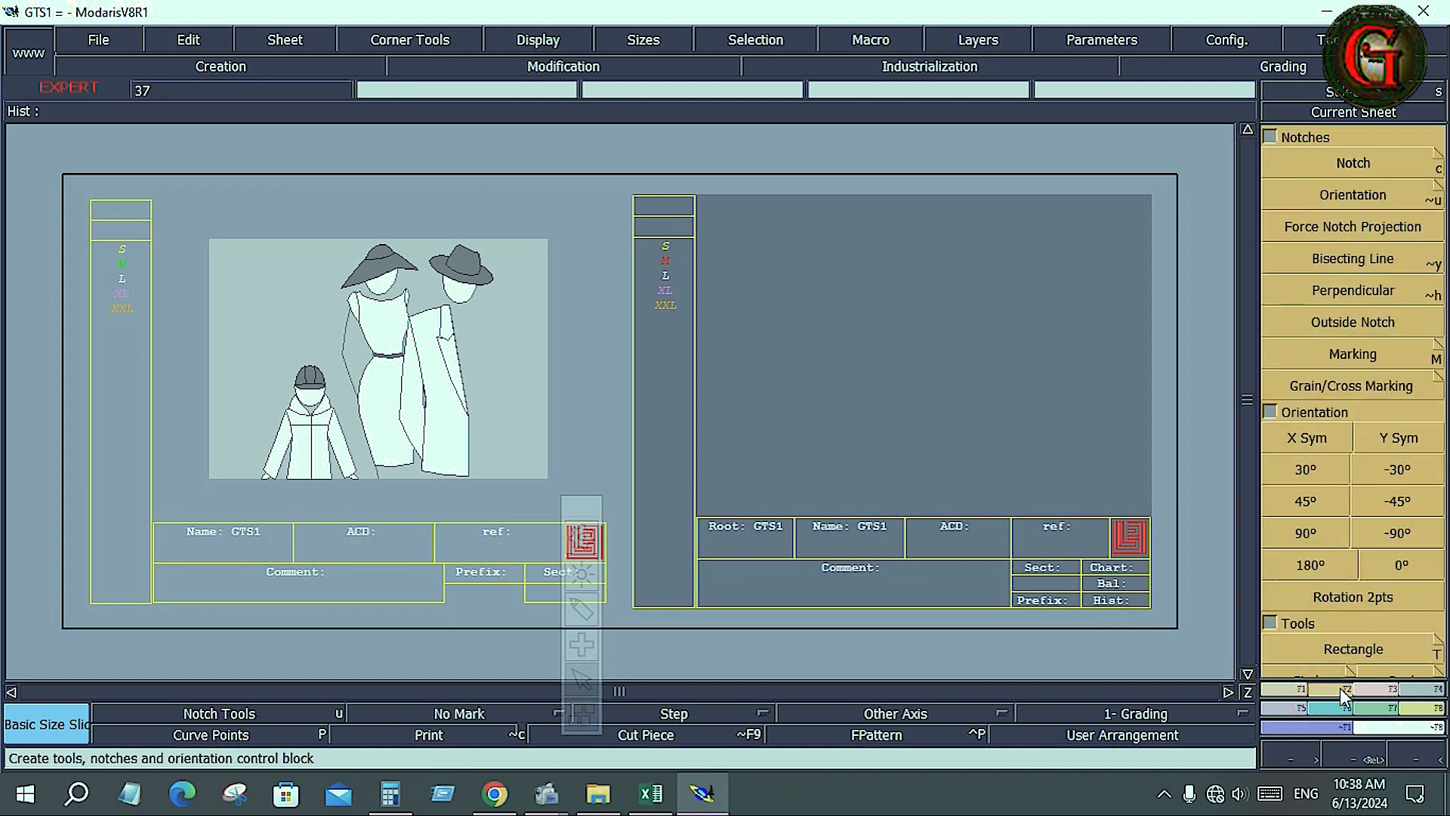
pyautogui.click(1376, 649)
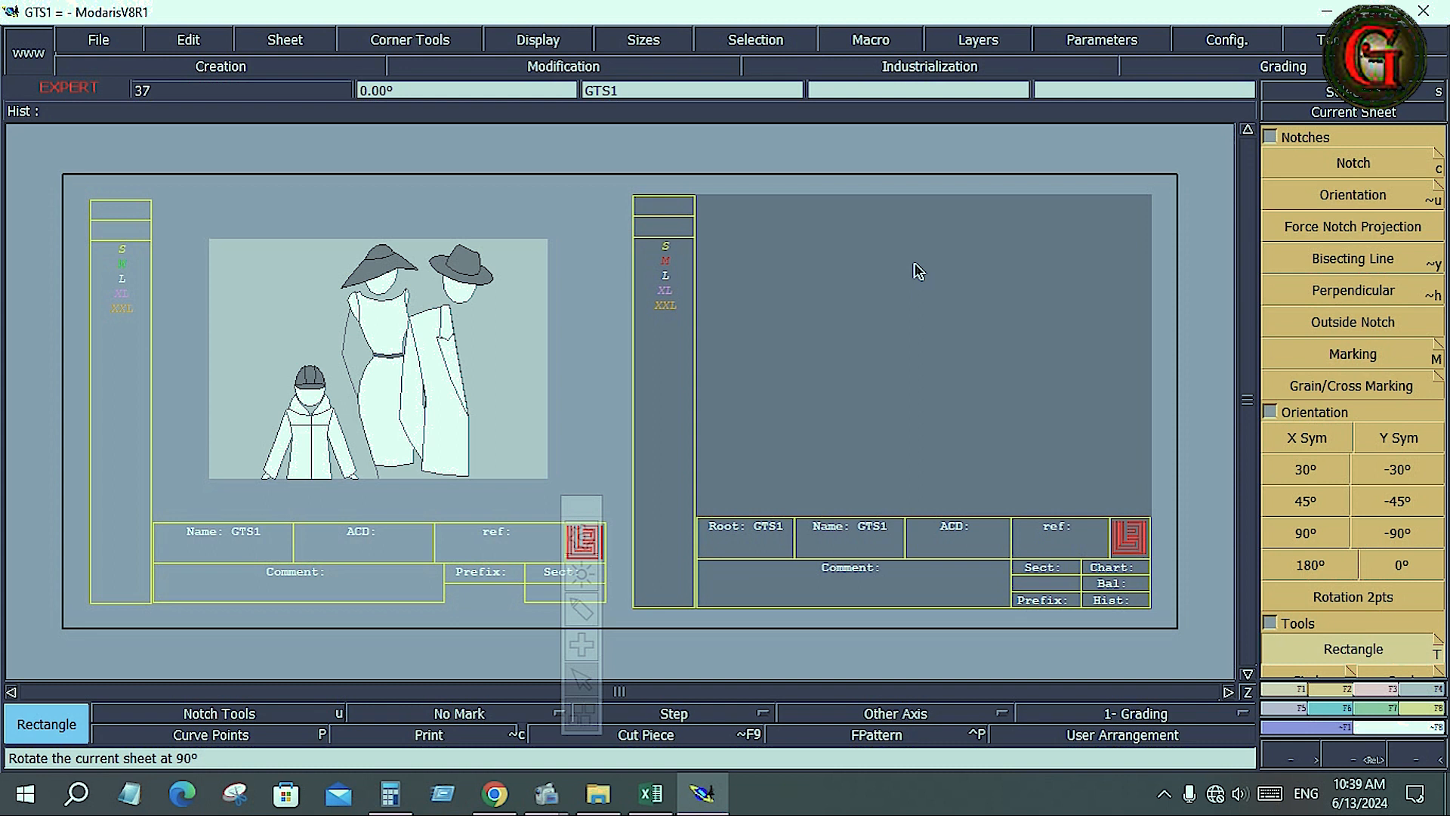
pyautogui.press('Home')
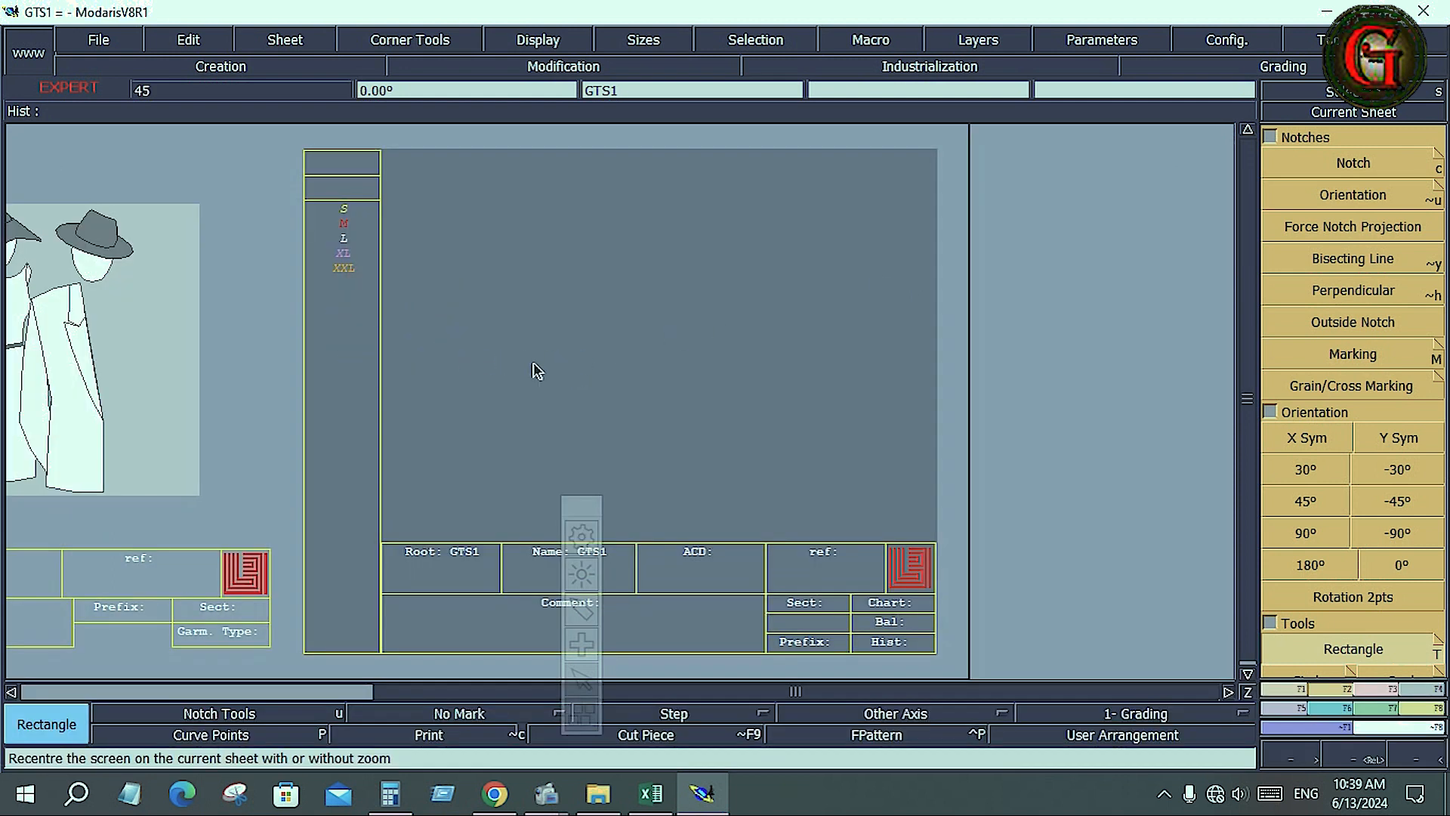
pyautogui.click(400, 319)
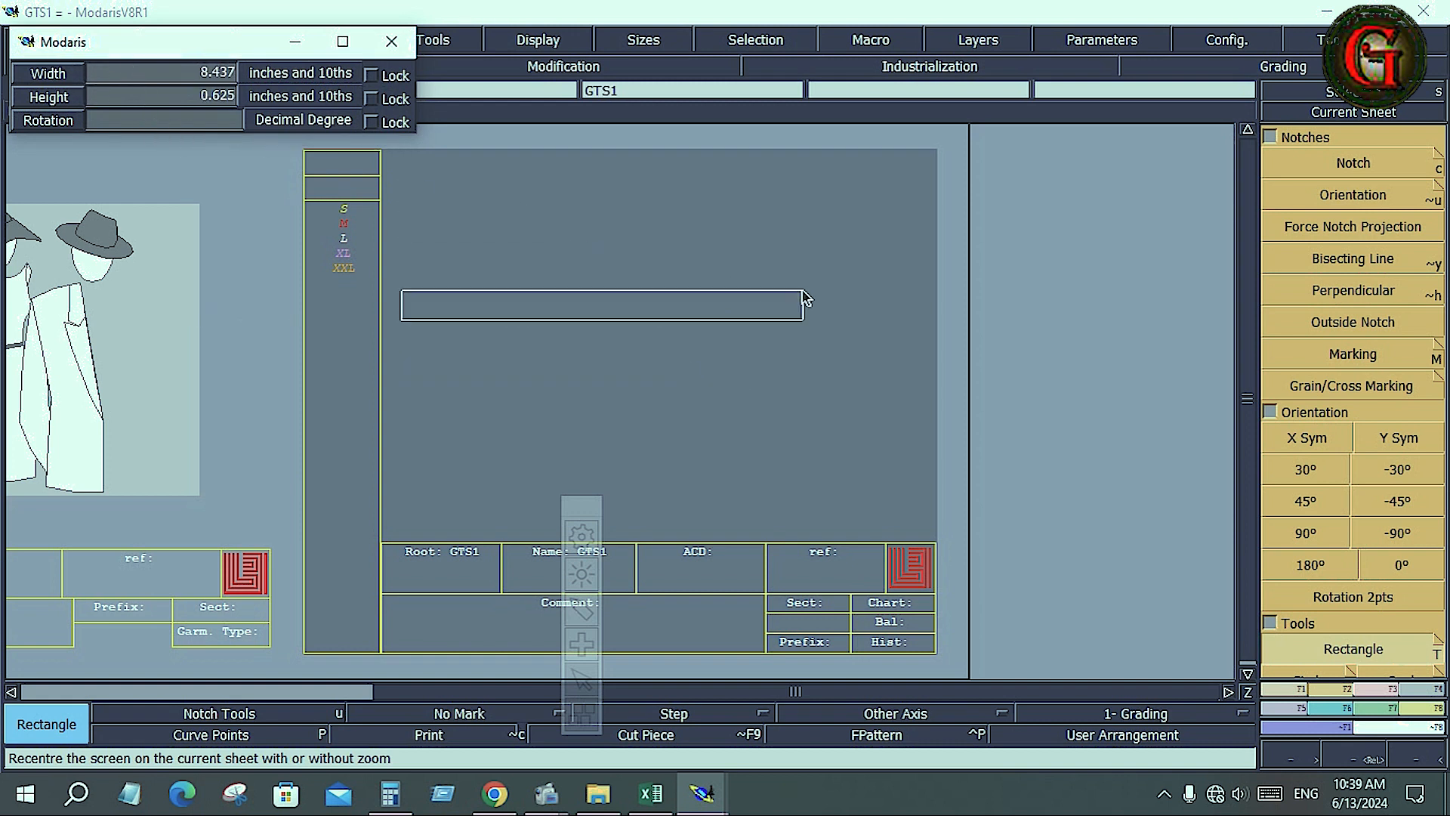
pyautogui.press('Down')
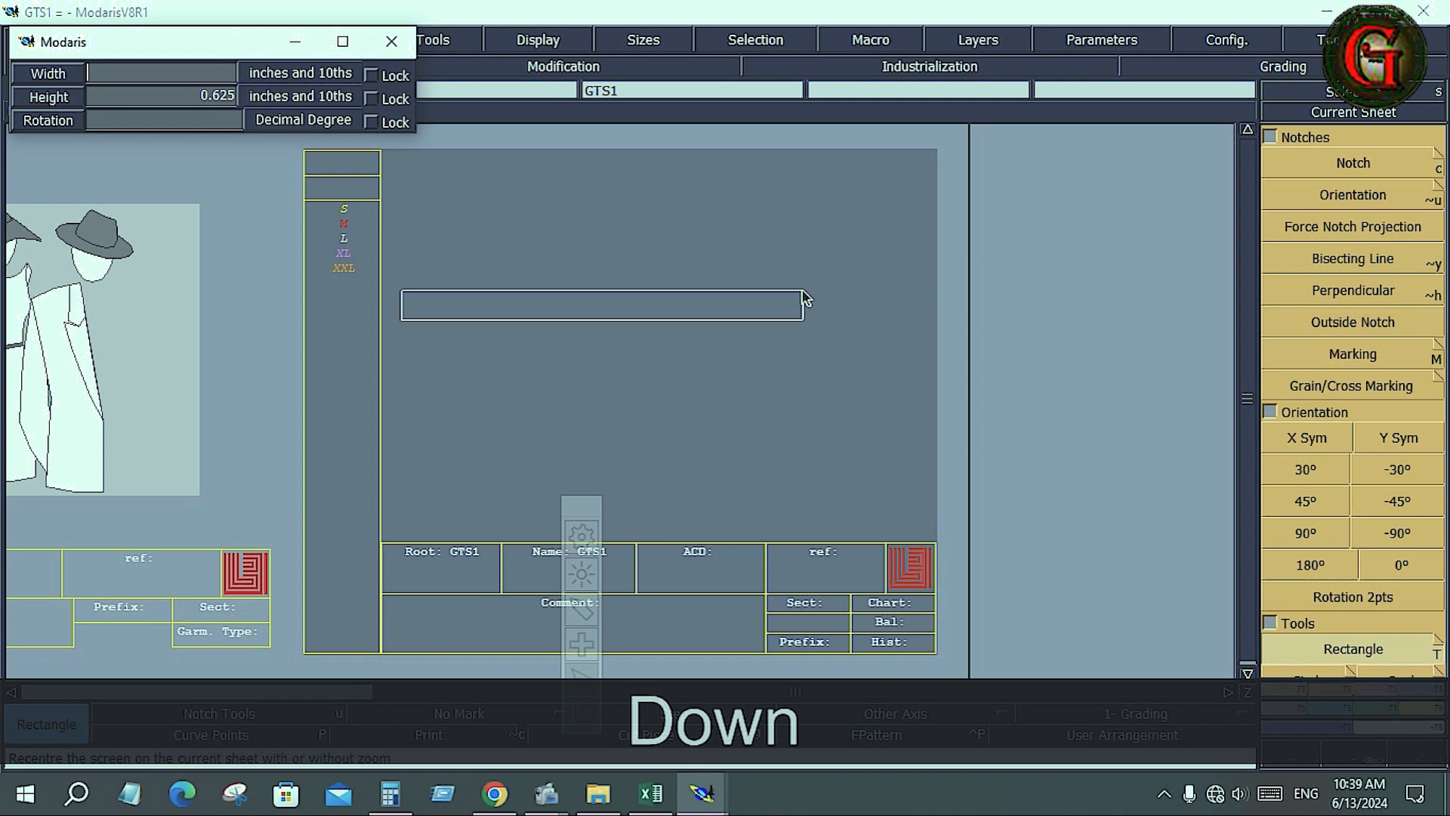
pyautogui.write('28')
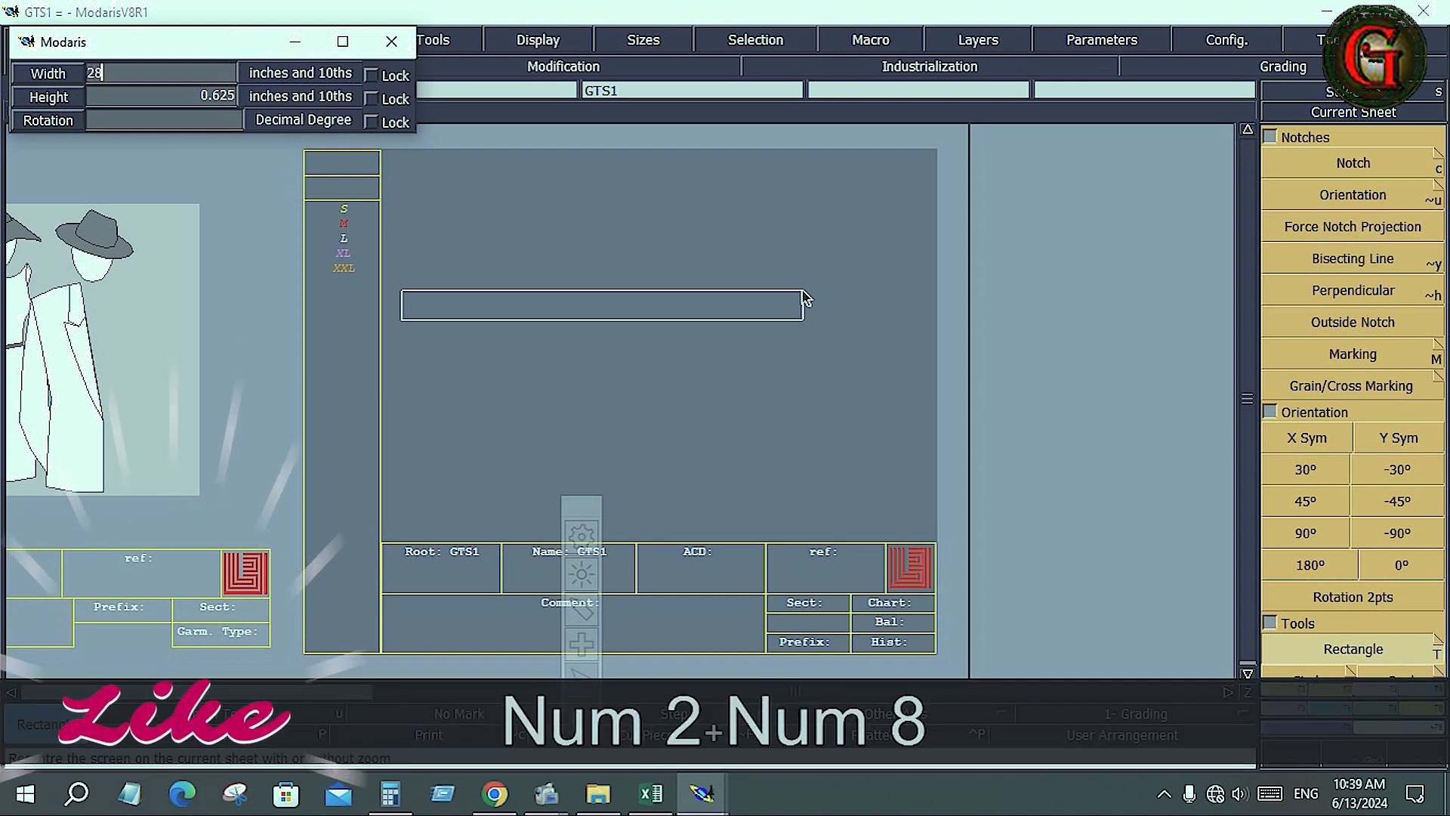
pyautogui.press('Down')
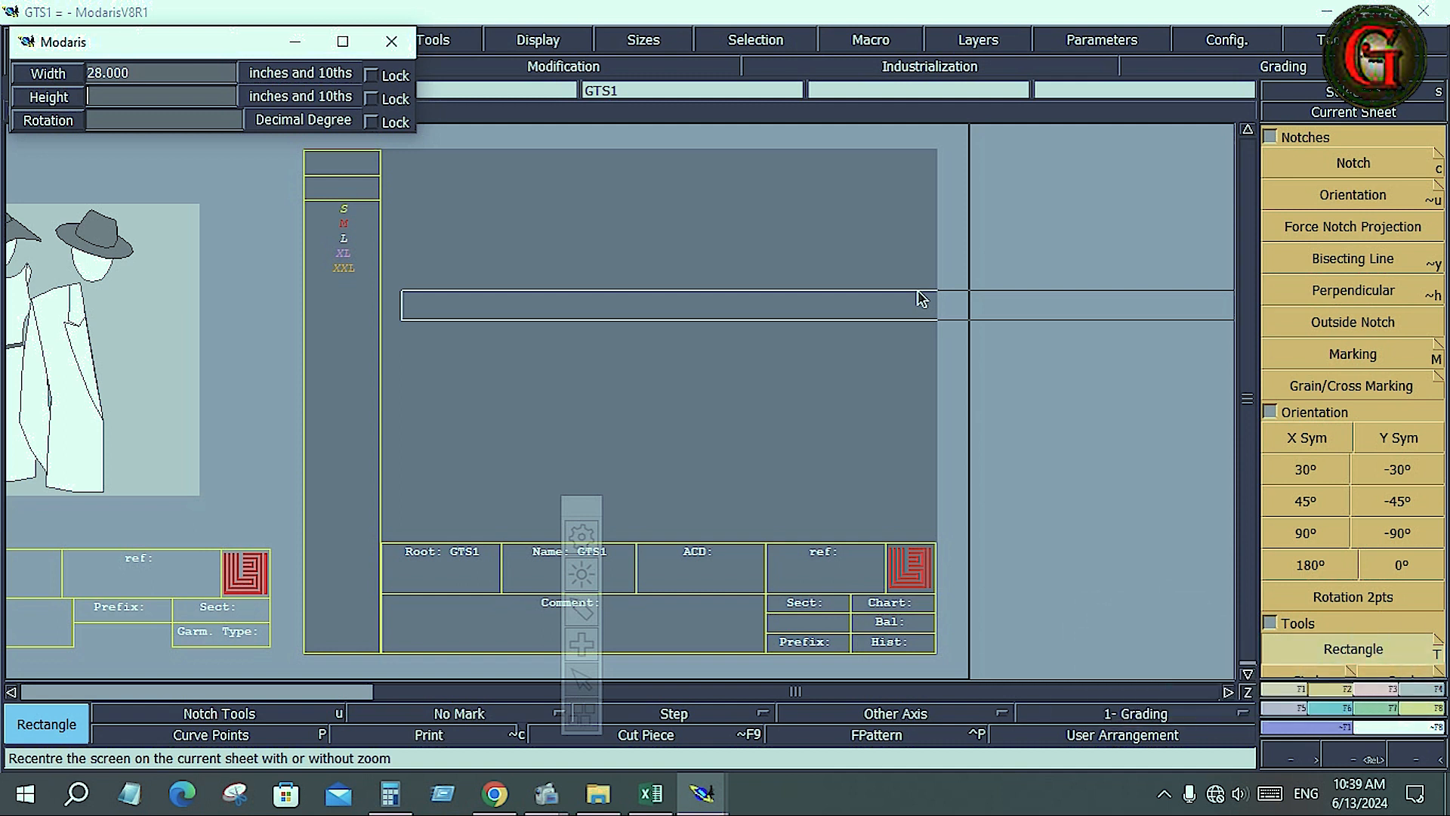
pyautogui.write('10.7')
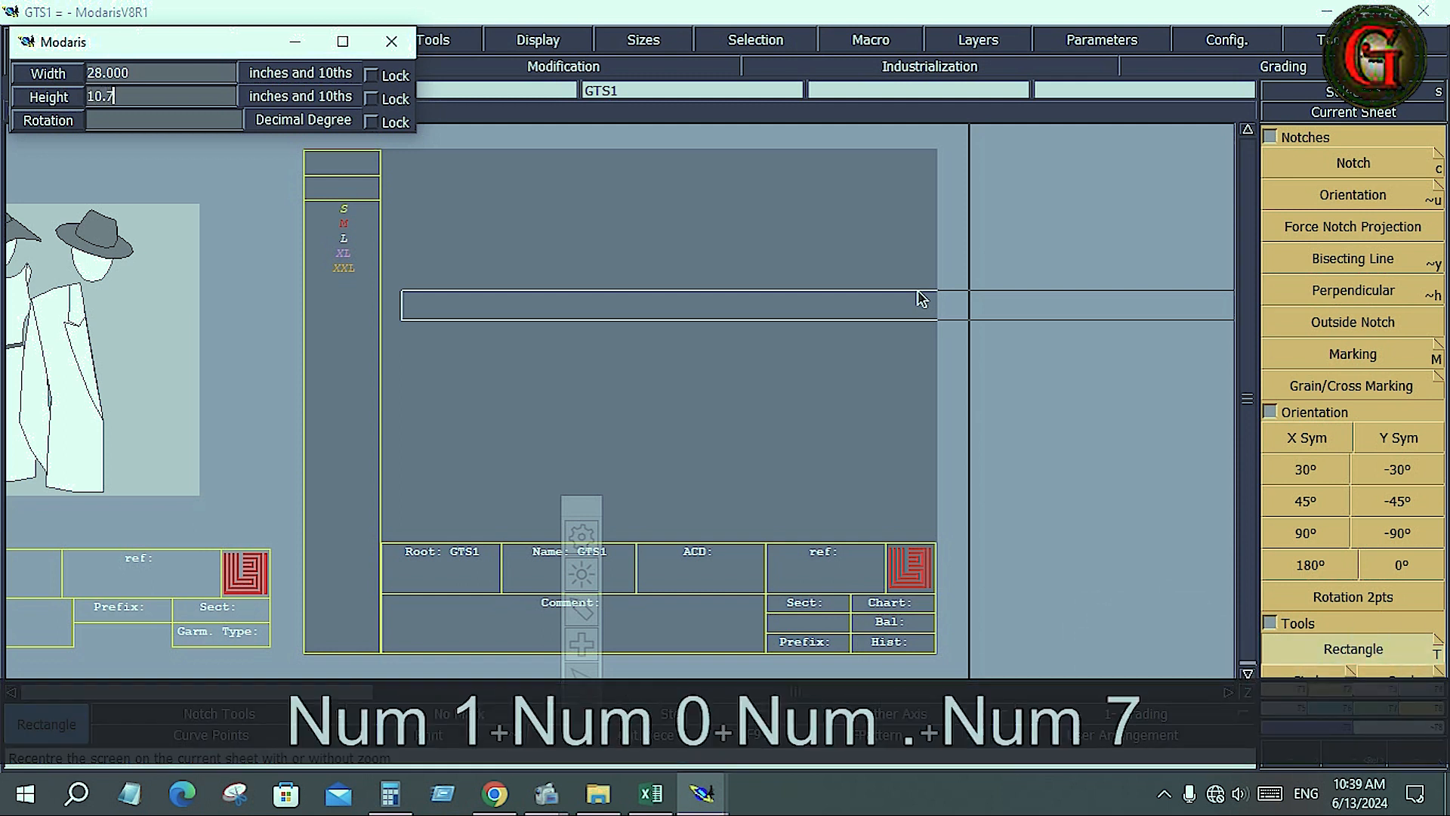
pyautogui.press('Return')
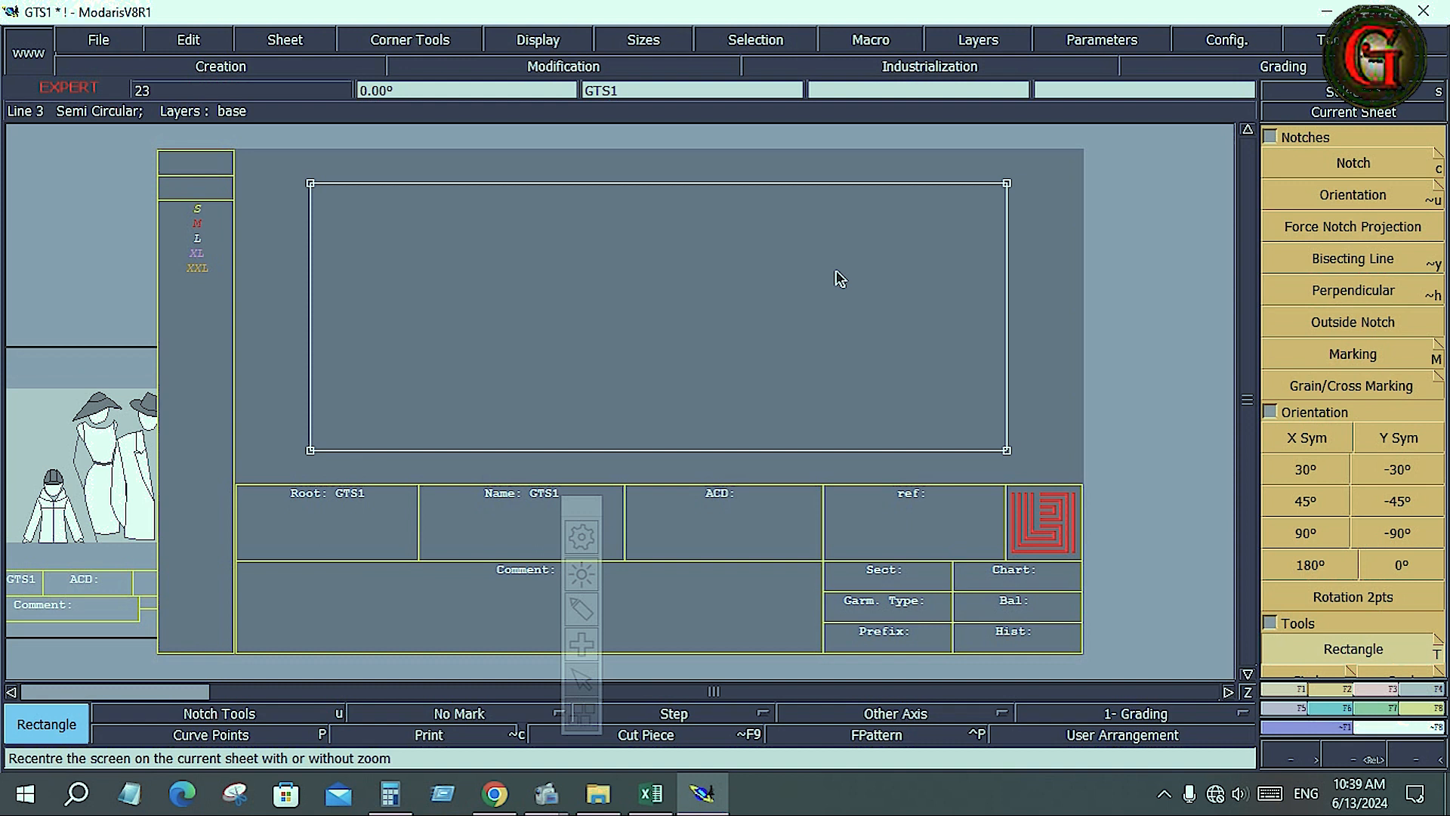
pyautogui.press('Home')
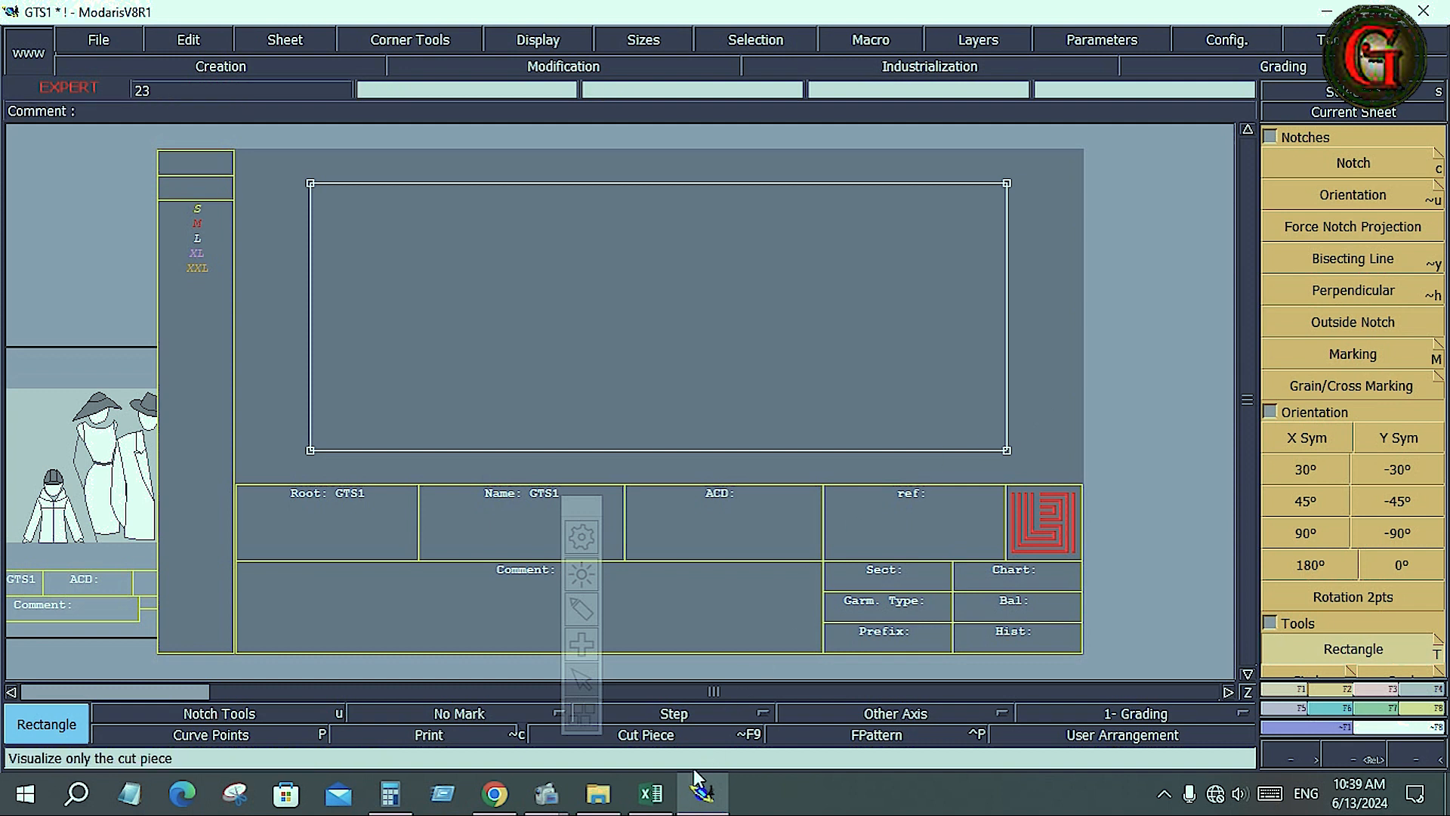
# - Switch to the Excel measurement chart and select the BOTTOM row across all sizes to review it
pyautogui.click(649, 795)
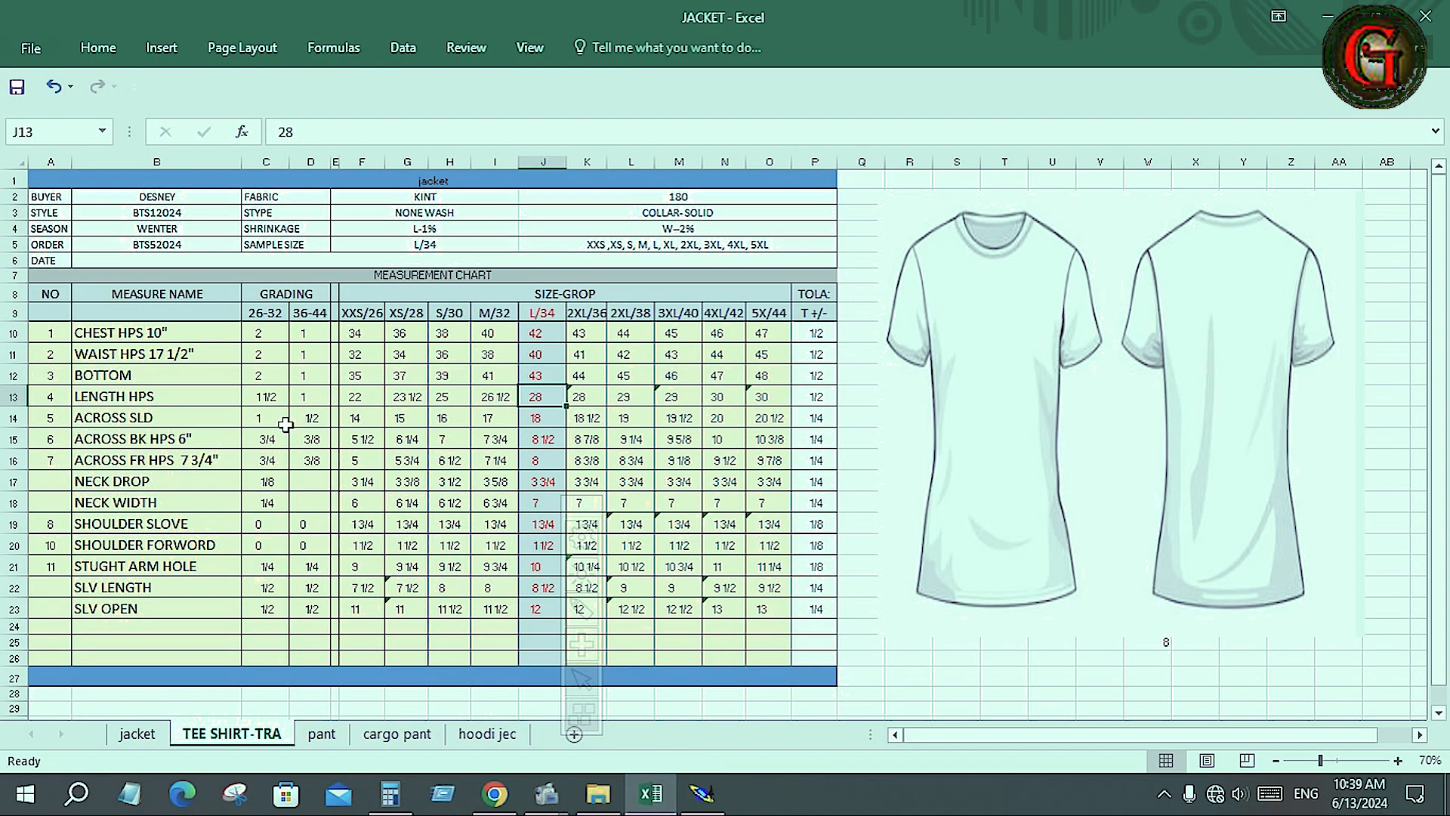
pyautogui.click(143, 375)
pyautogui.moveTo(143, 375); pyautogui.dragTo(812, 378)
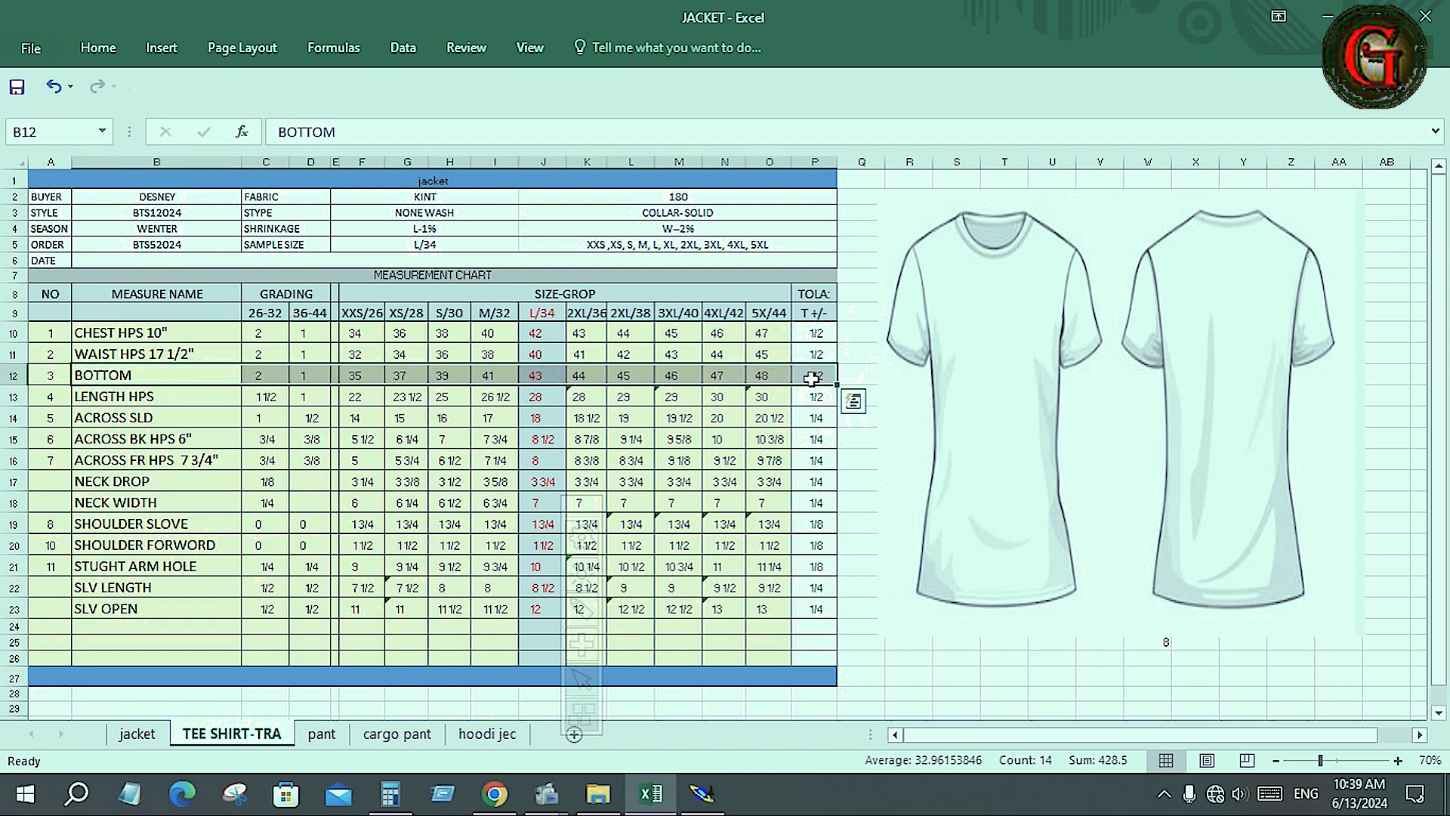
# - Fill the BOTTOM, LENGTH HPS, NECK DROP and NECK WIDTH rows of the measurement chart with yellow
pyautogui.click(106, 47)
pyautogui.click(321, 117)
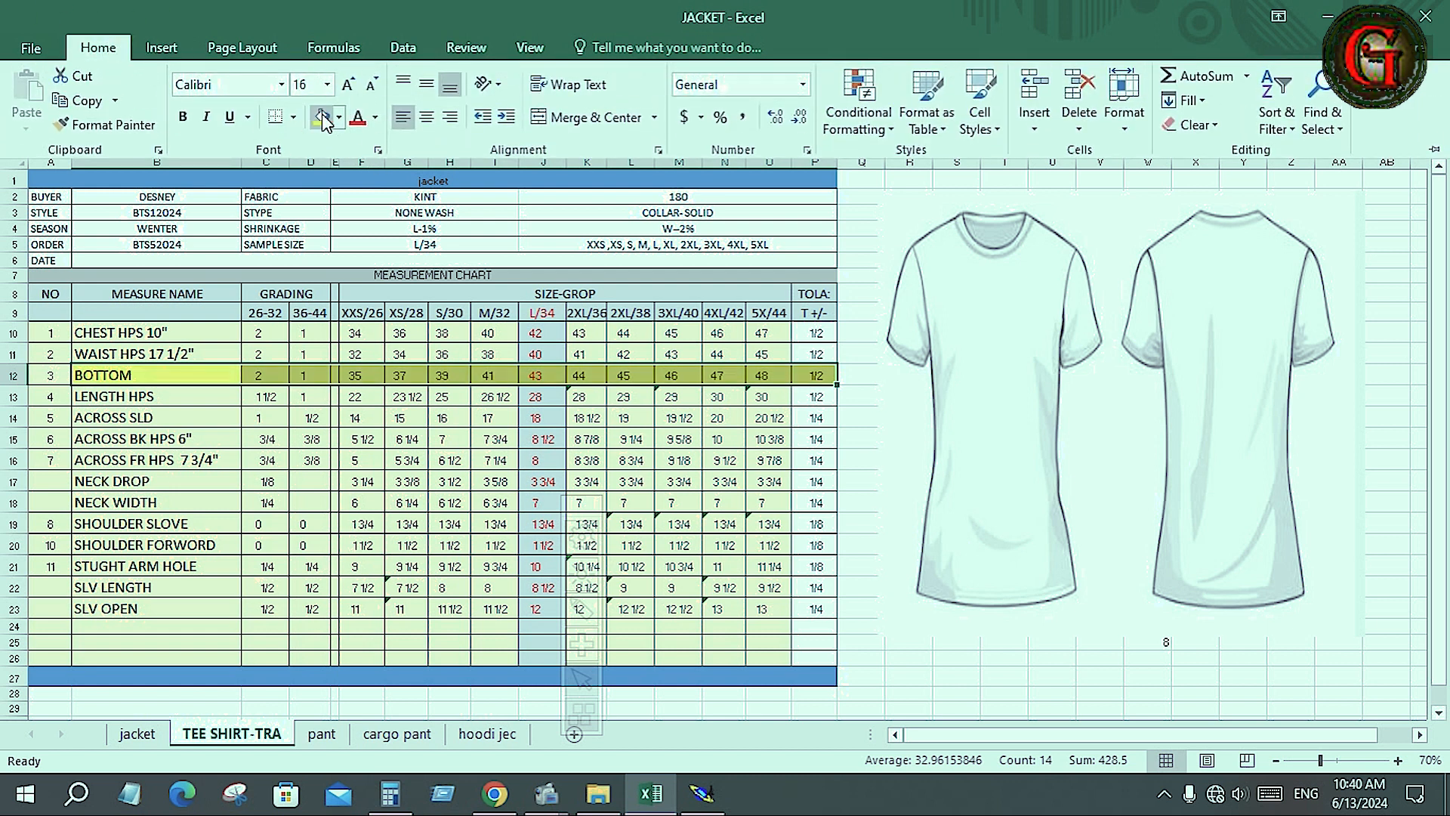
pyautogui.click(83, 402)
pyautogui.click(83, 396)
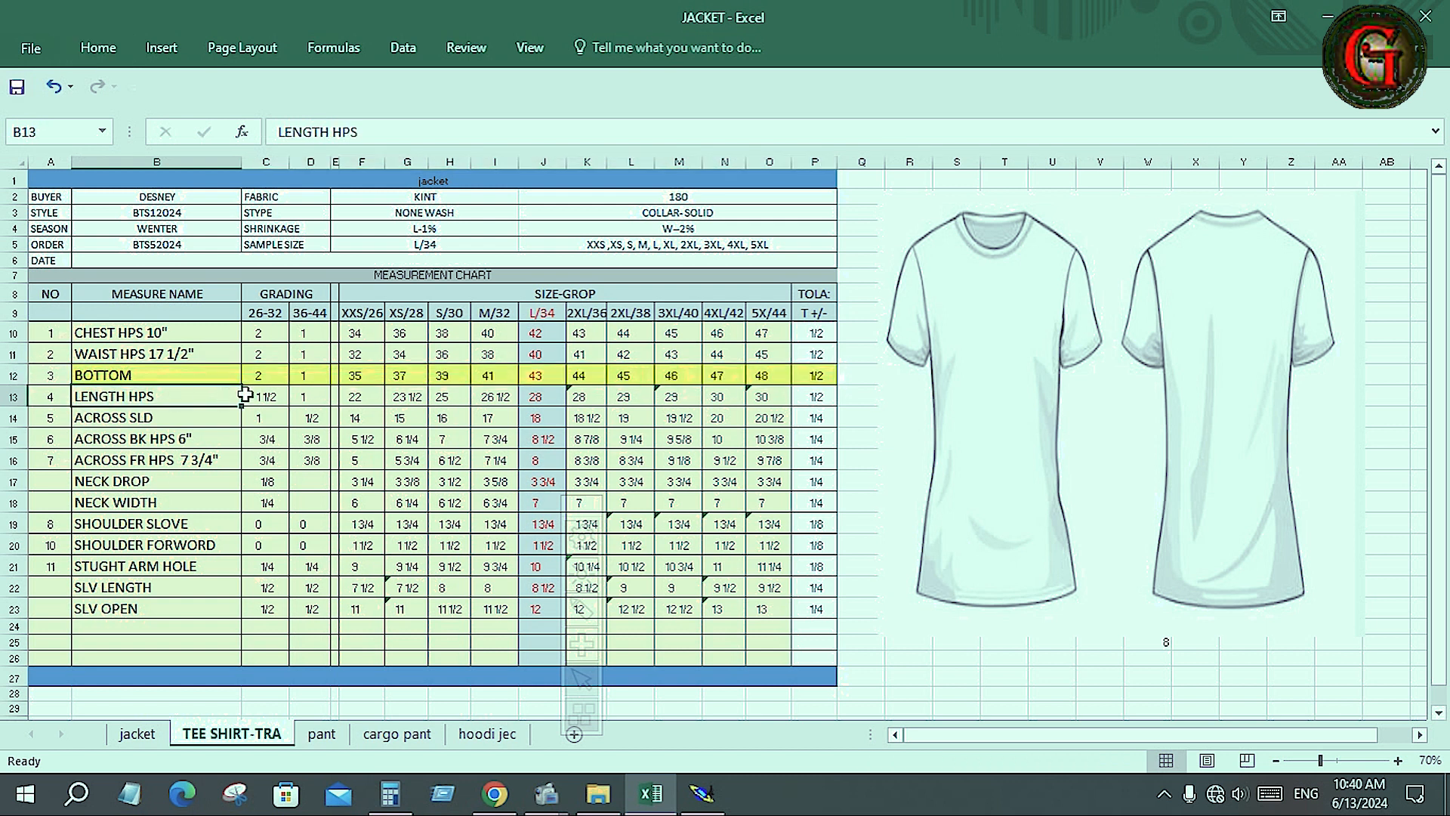
pyautogui.moveTo(245, 394); pyautogui.dragTo(816, 395)
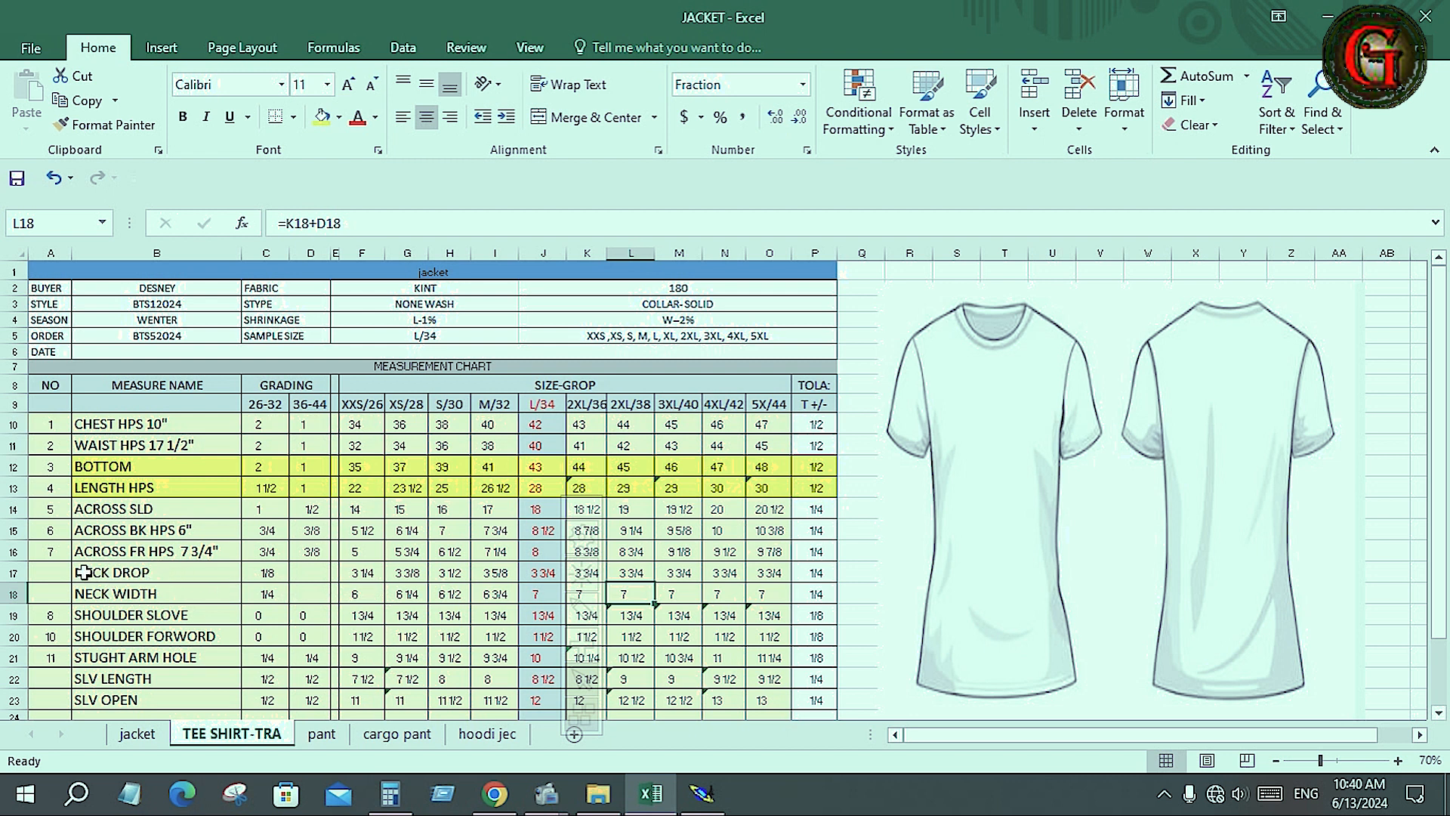
pyautogui.moveTo(83, 572); pyautogui.dragTo(804, 591)
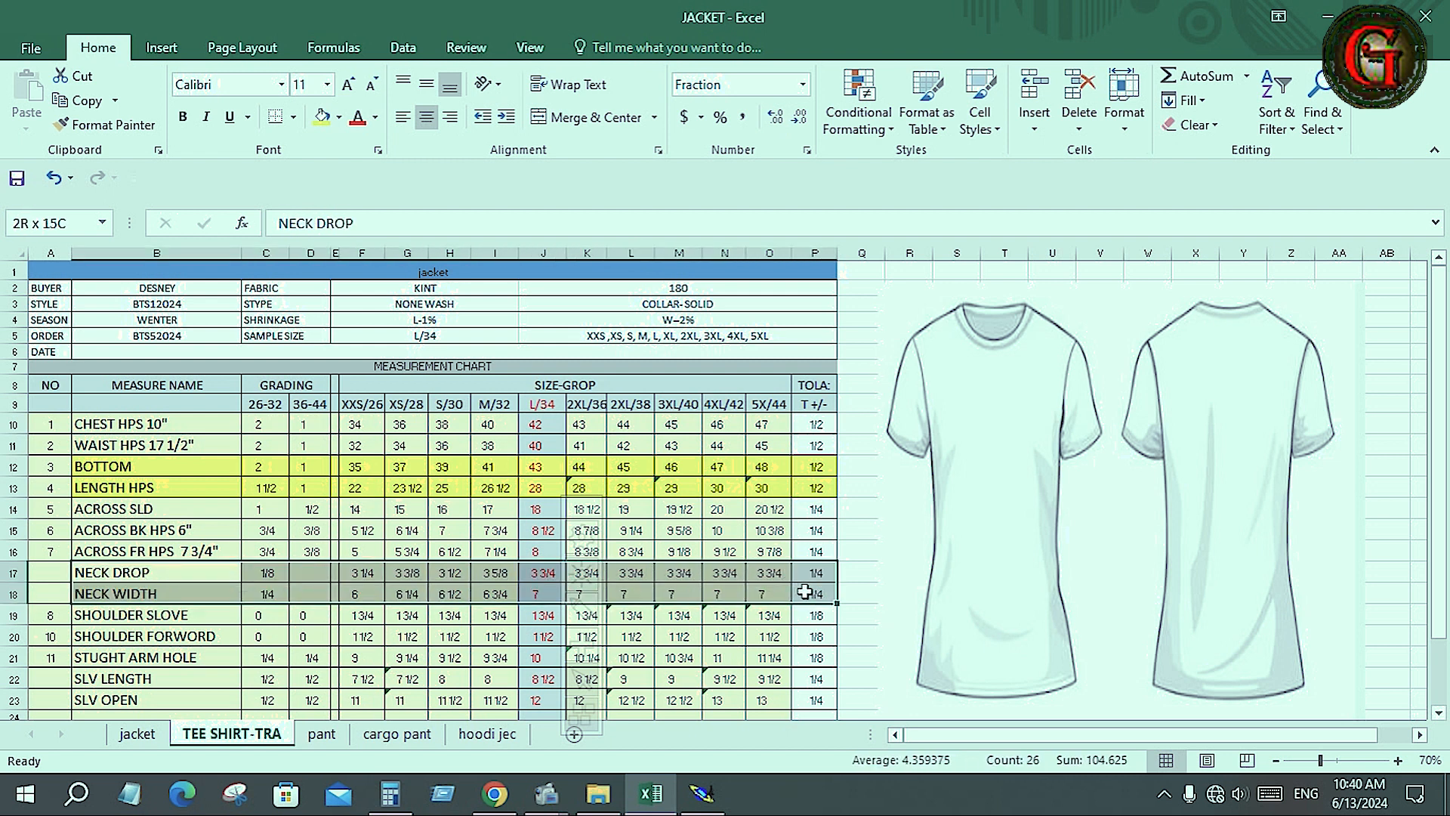
pyautogui.click(322, 119)
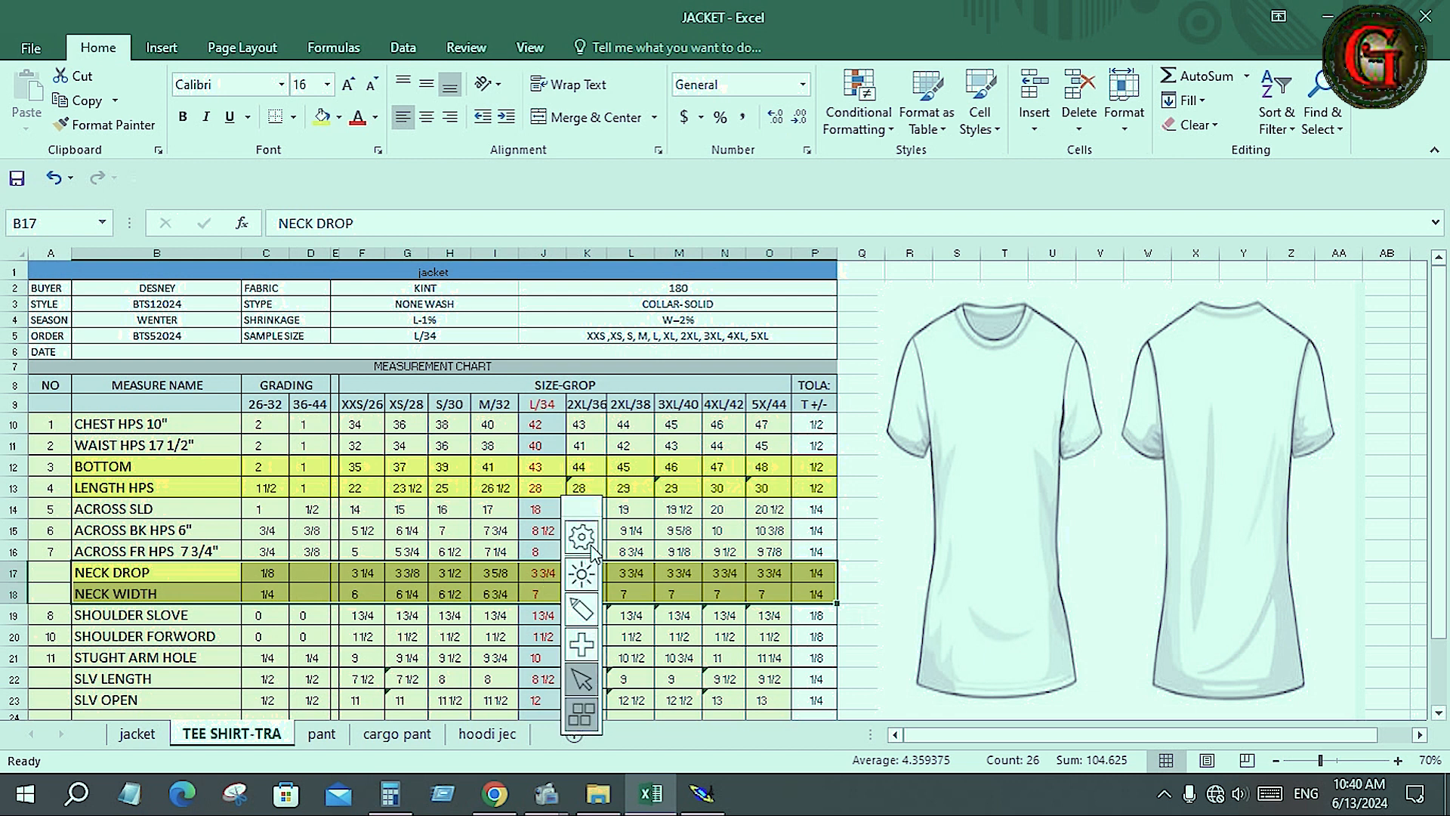
# - Switch to Modaris and draw a line parallel to the rectangle's right edge, 0.75 inches inside it
pyautogui.click(701, 792)
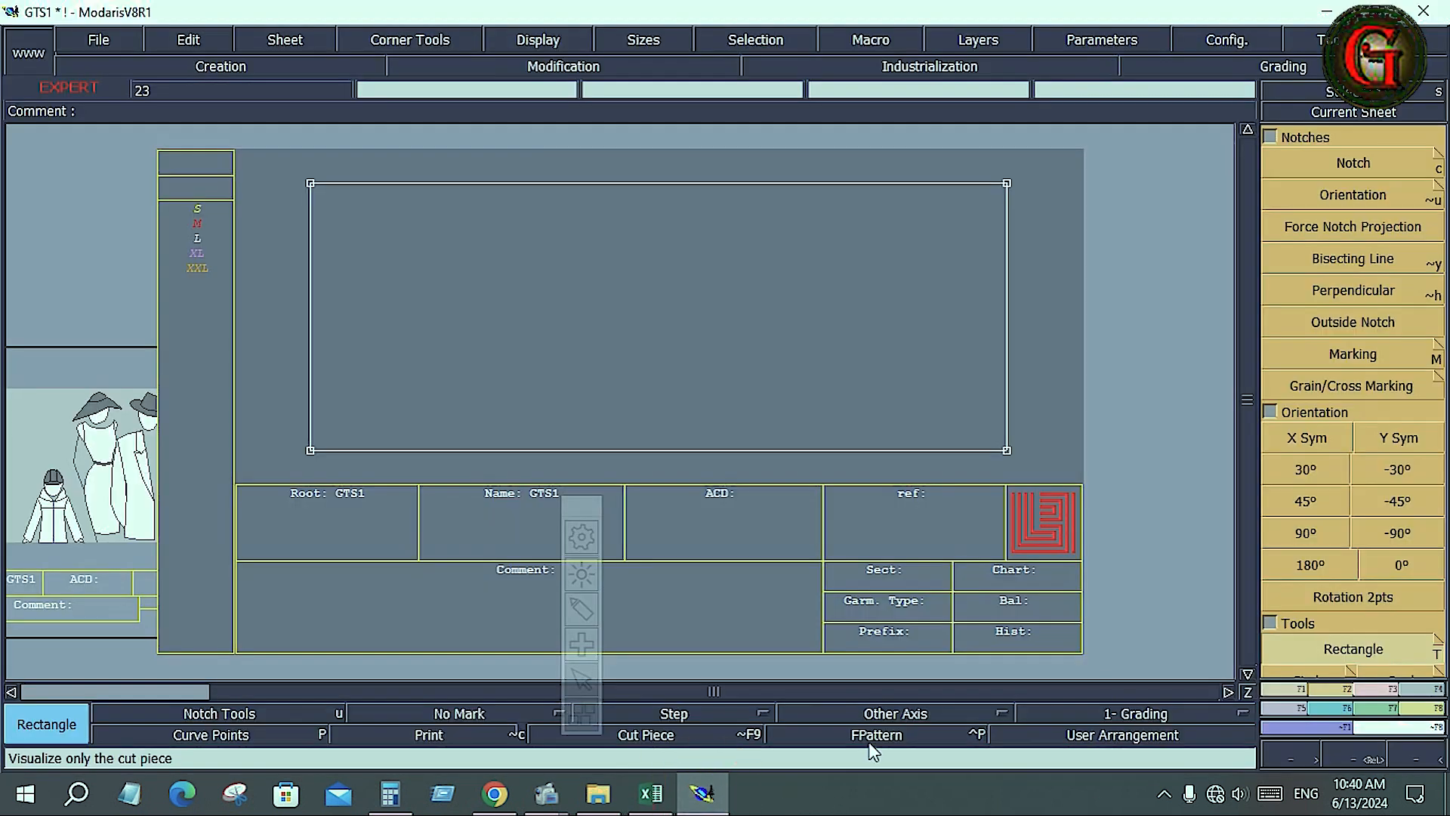
pyautogui.click(1294, 689)
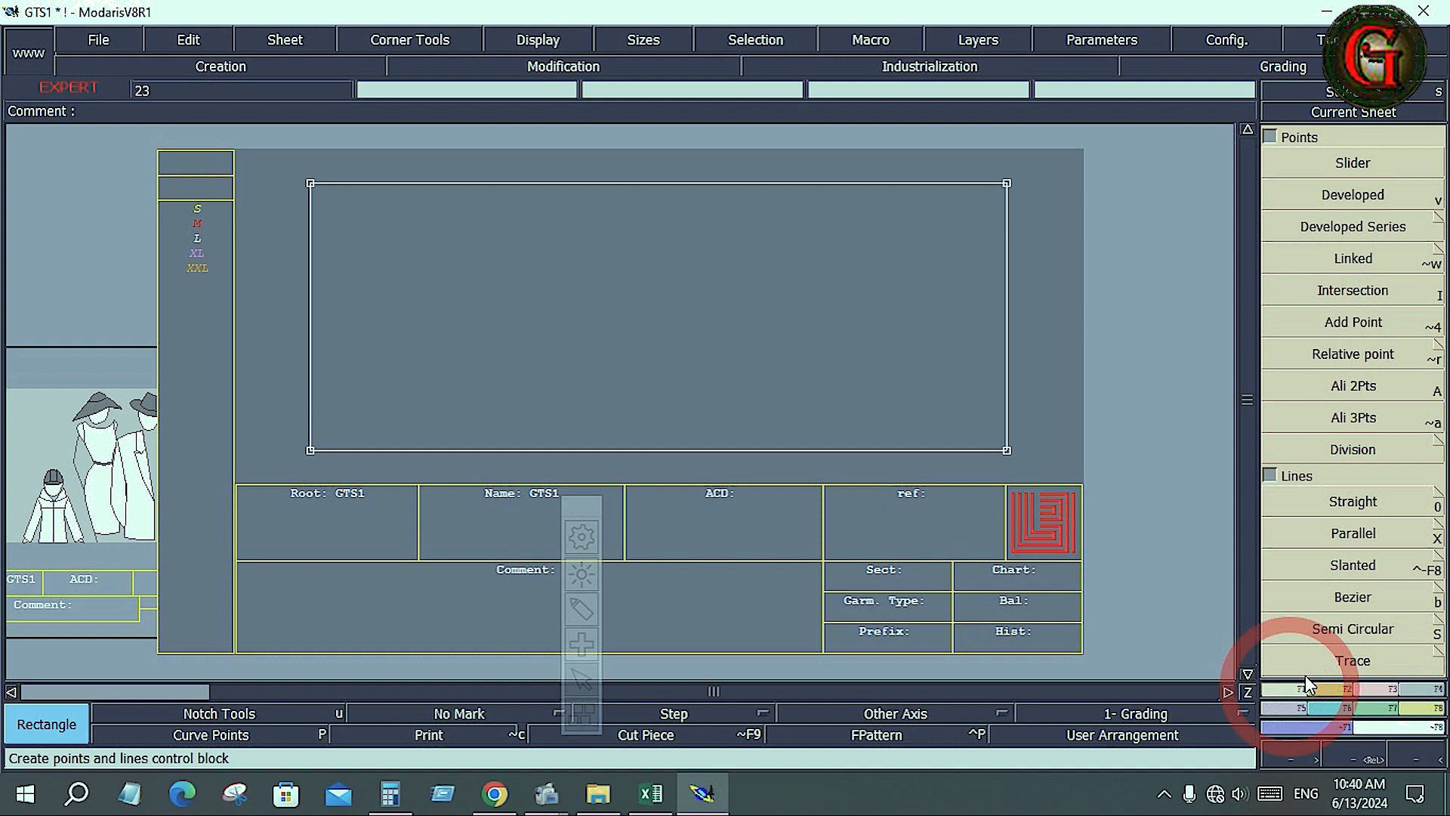
pyautogui.click(1352, 533)
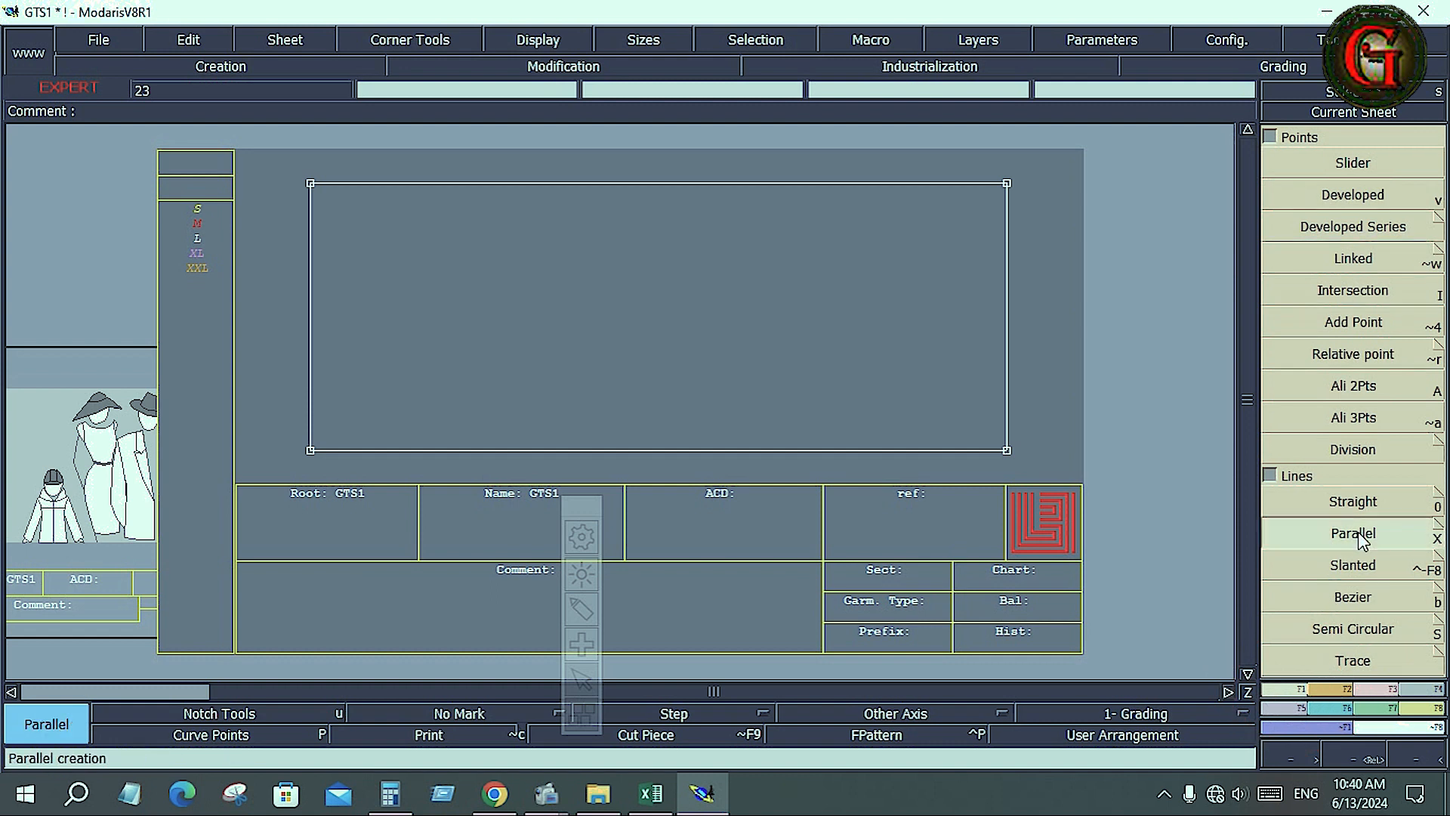
pyautogui.click(1007, 334)
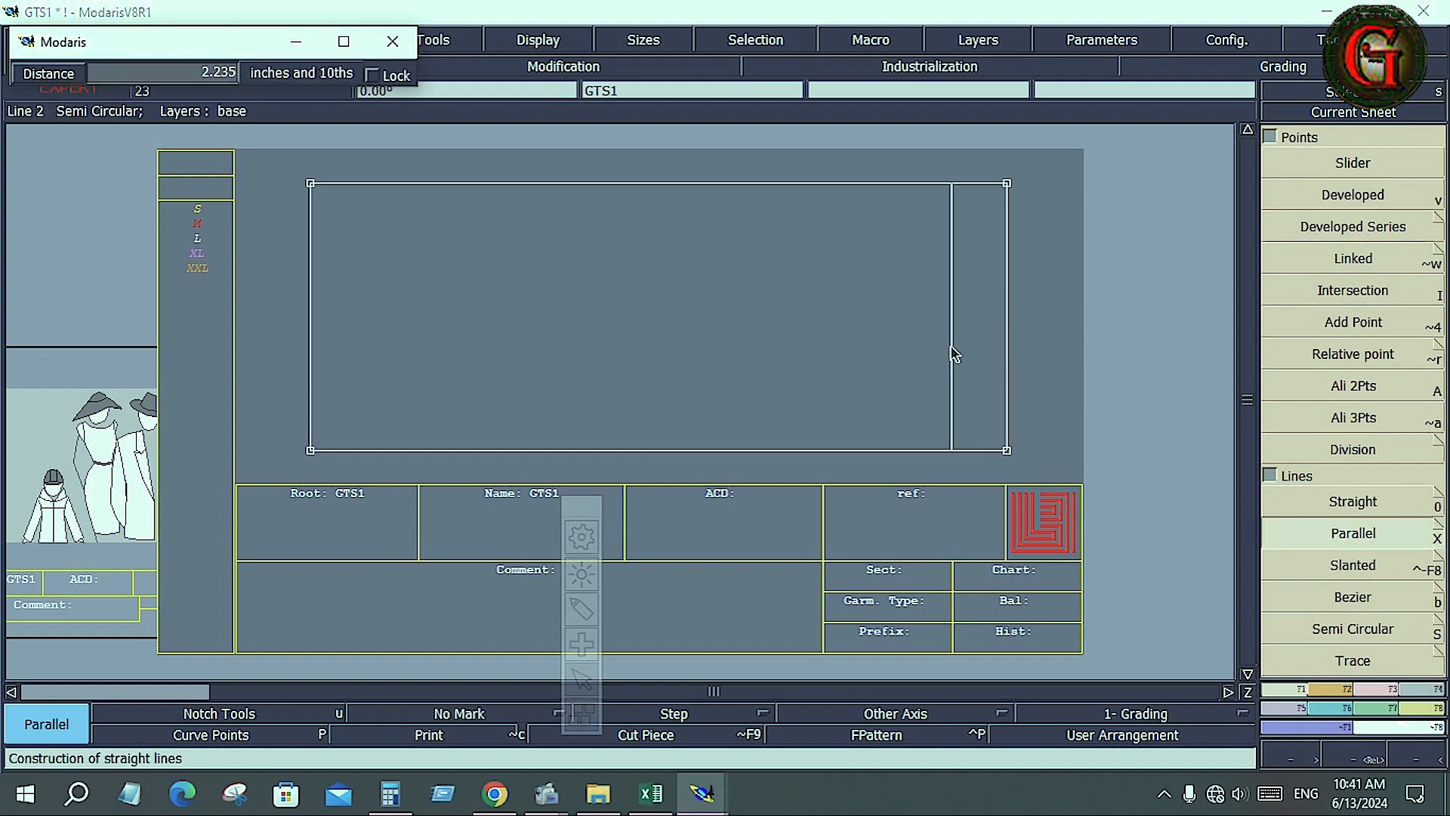
pyautogui.press('Down')
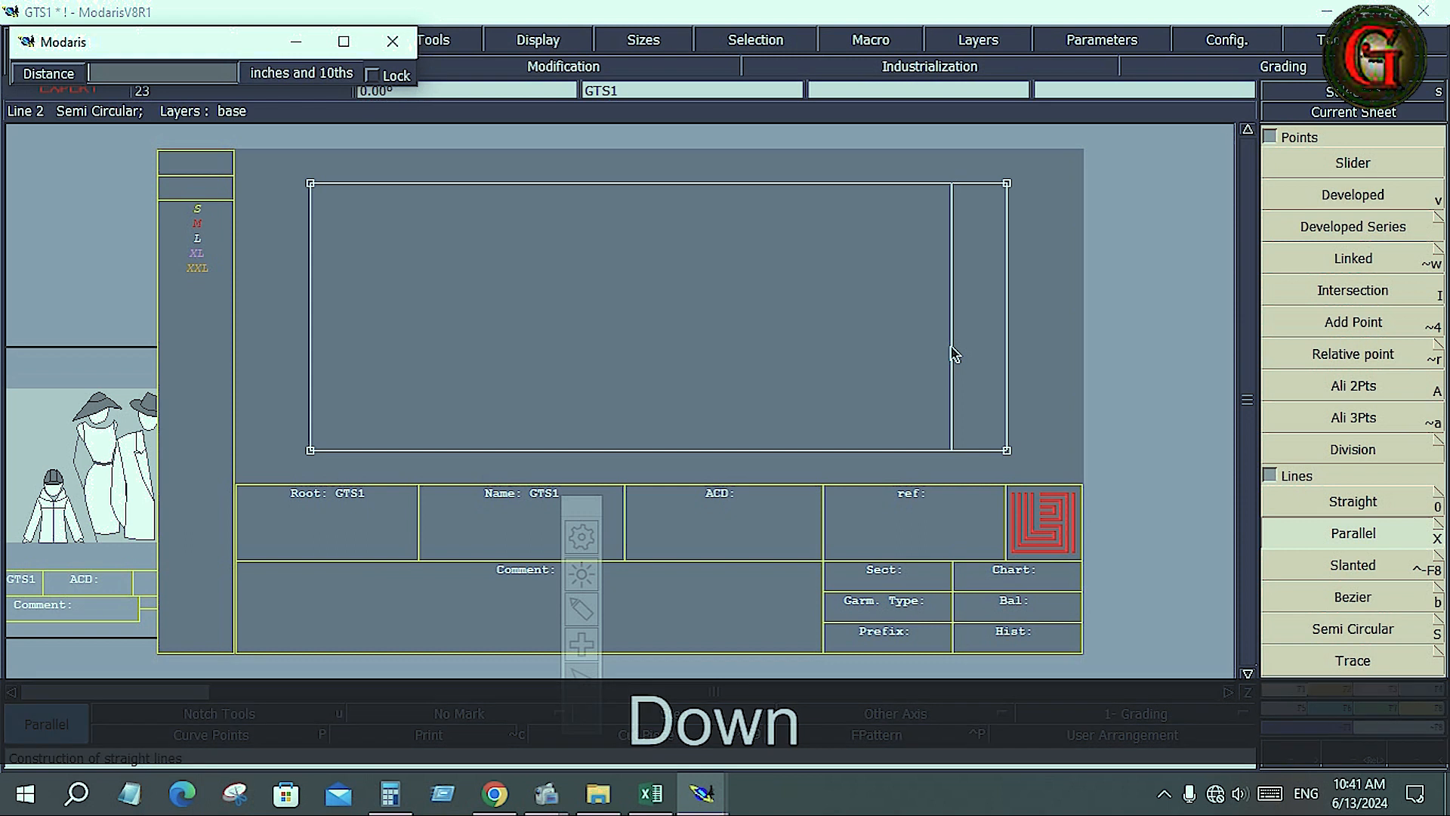
pyautogui.write('.75')
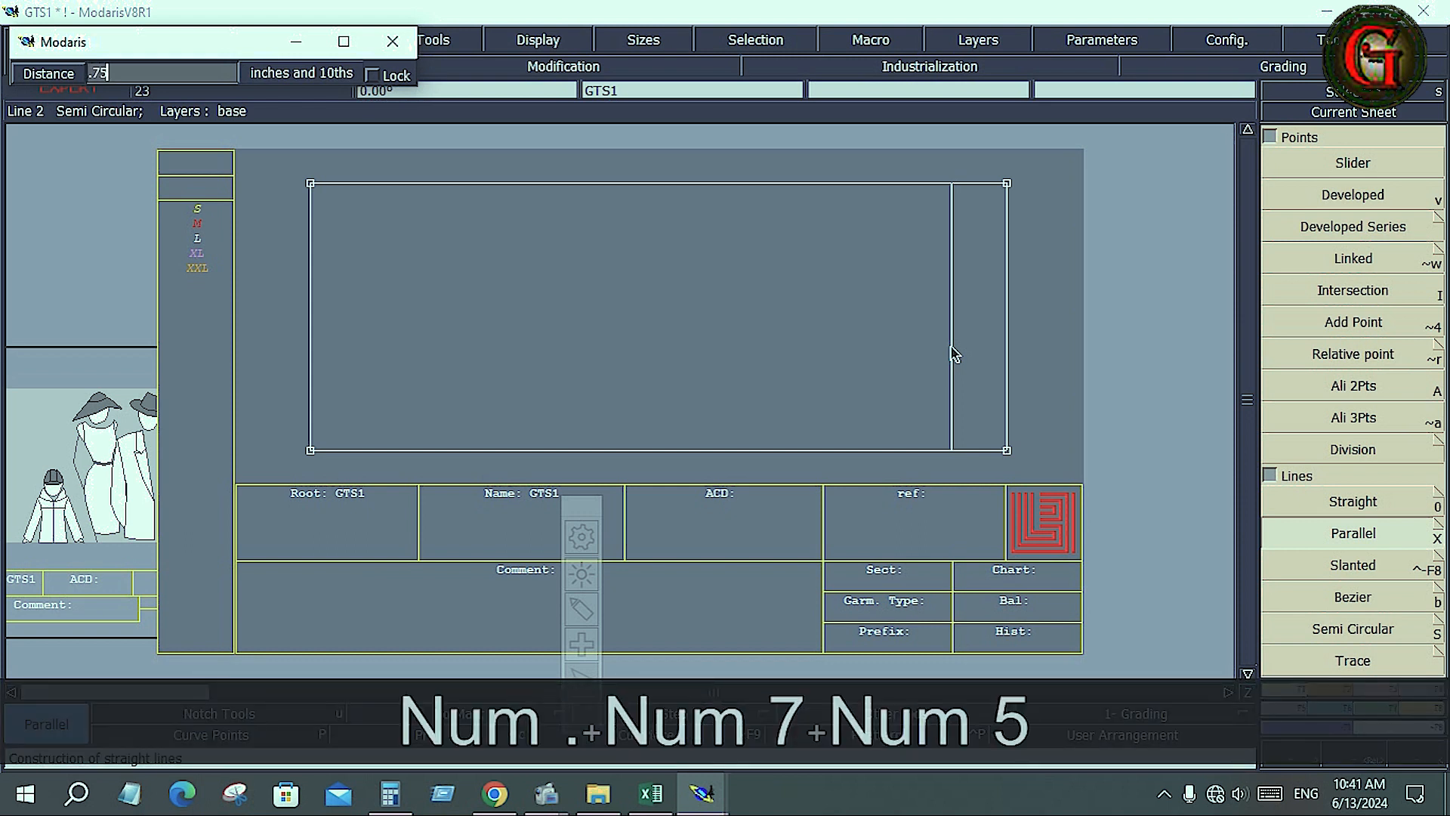
pyautogui.press('Return')
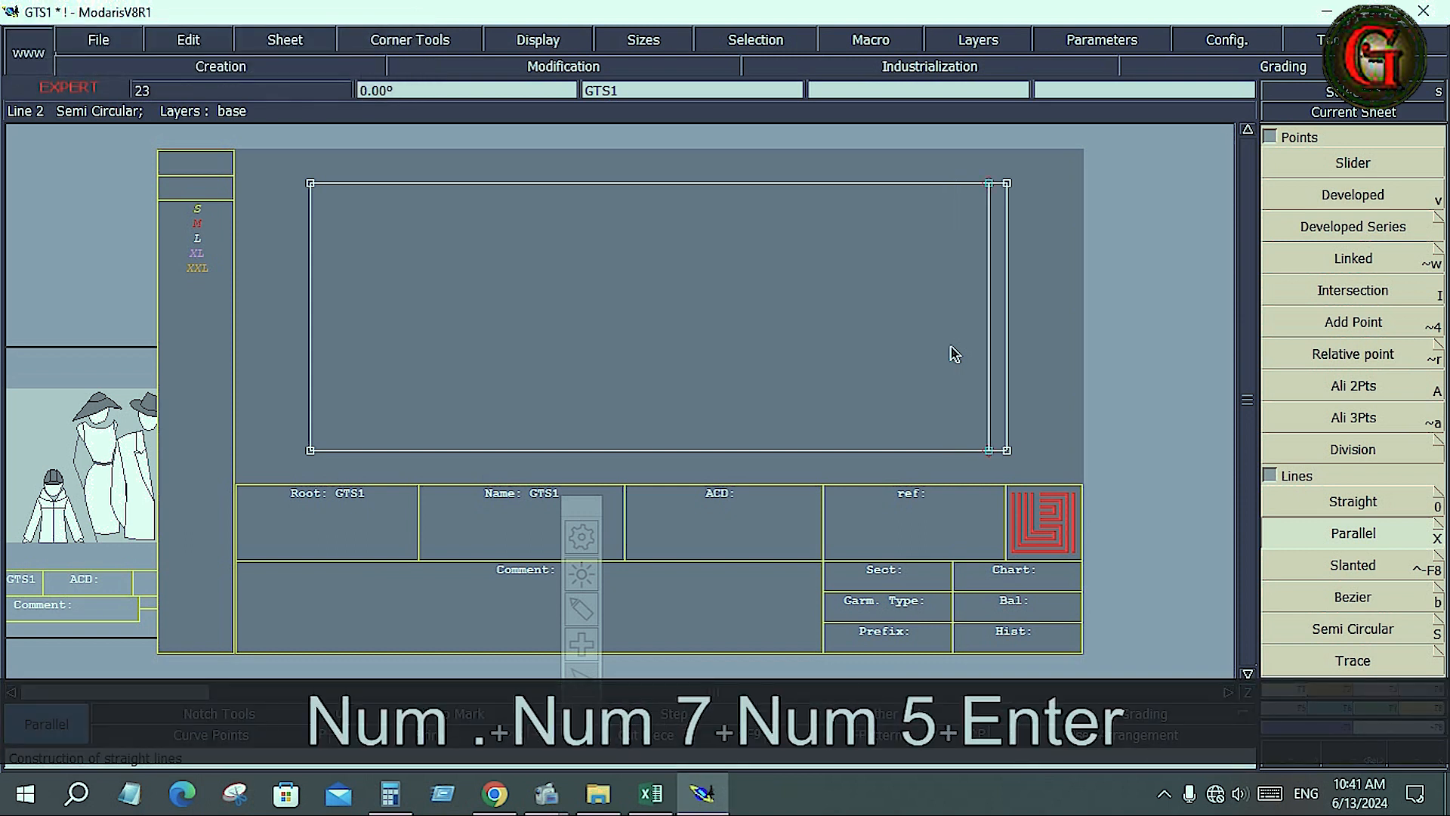
# - Draw another line parallel to the rectangle's right edge, offset 3.75 inches inward for the neck drop
pyautogui.click(1013, 372)
pyautogui.press('Down')
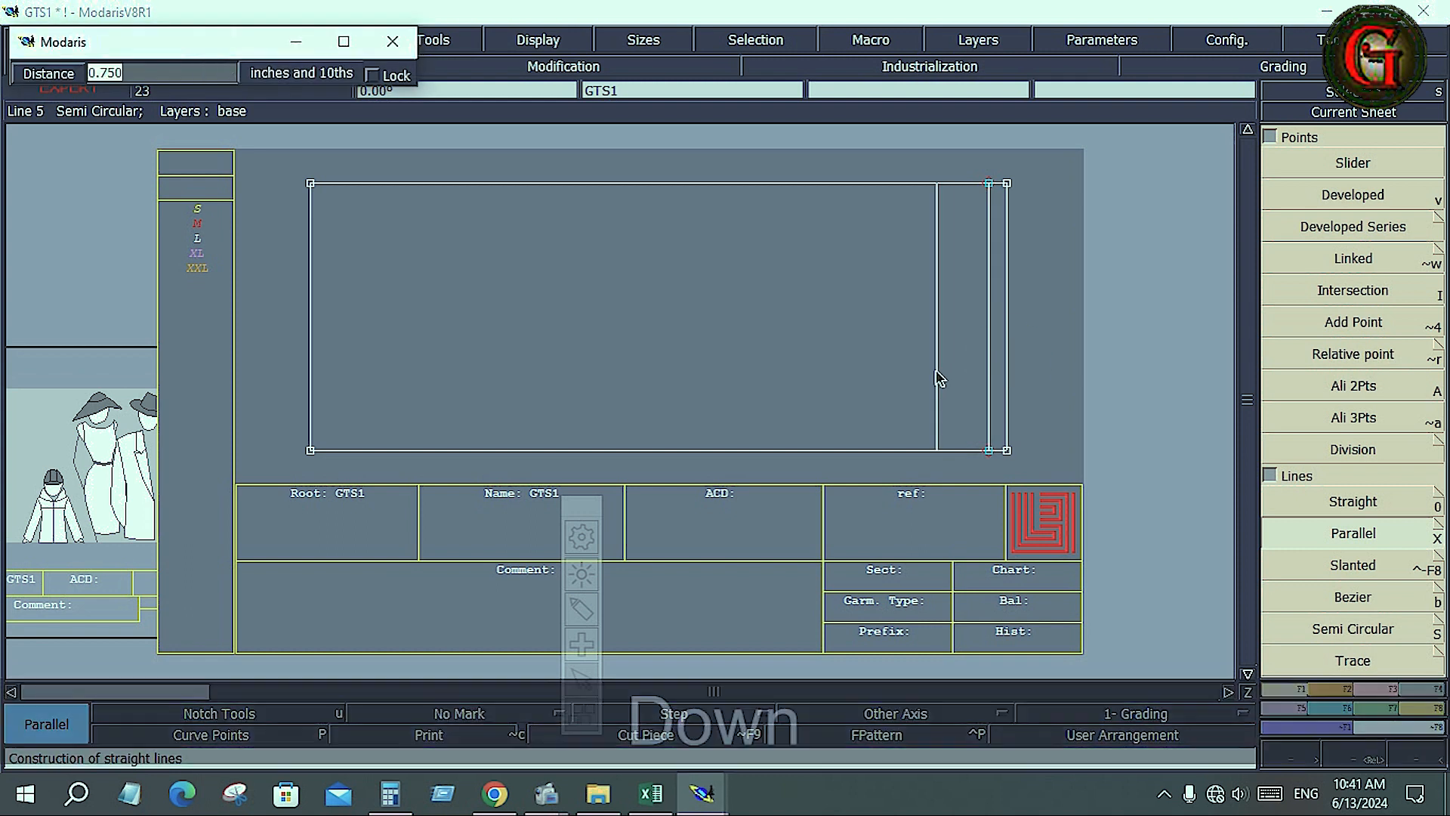
pyautogui.write('3.75')
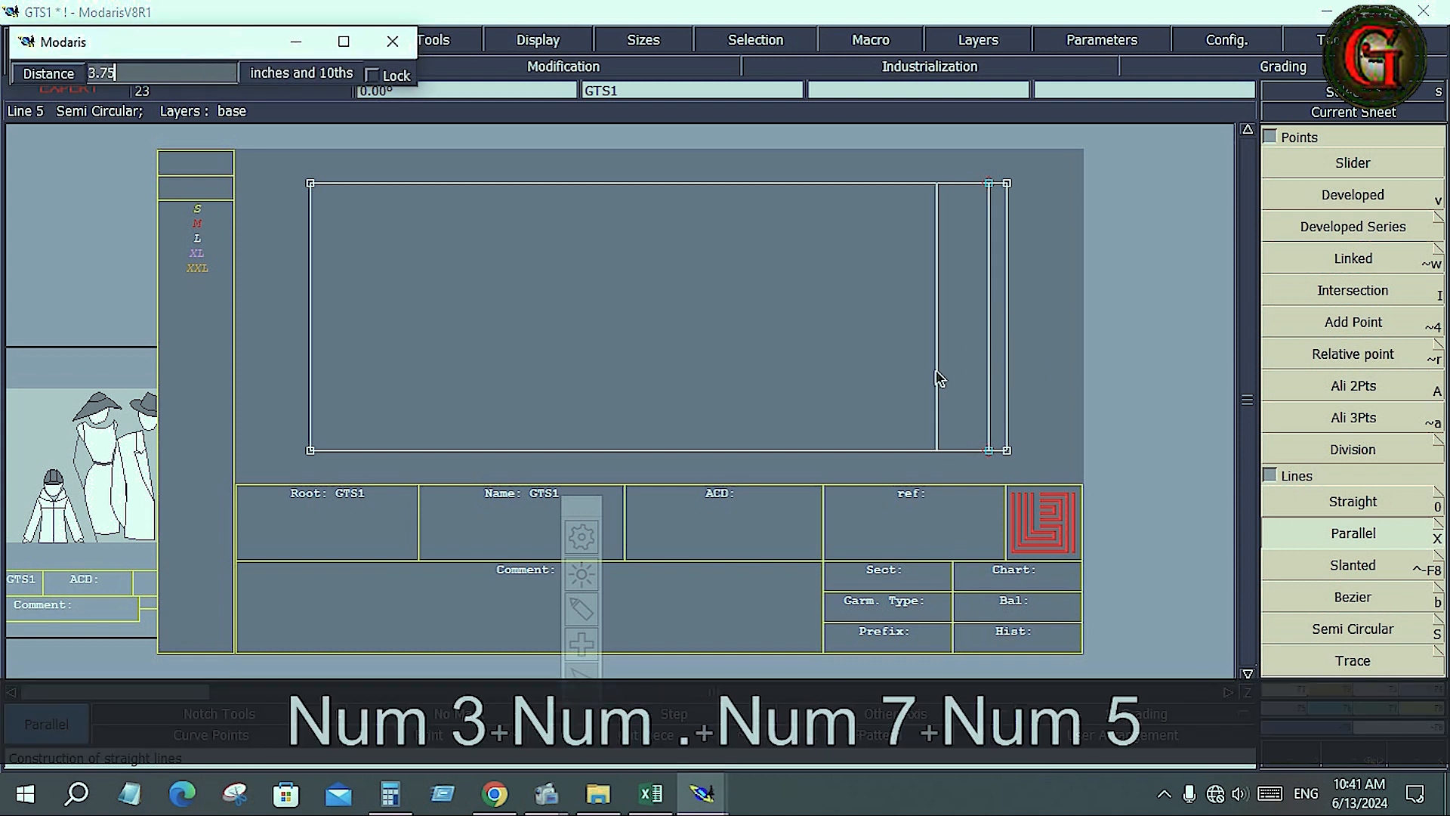
pyautogui.press('Return')
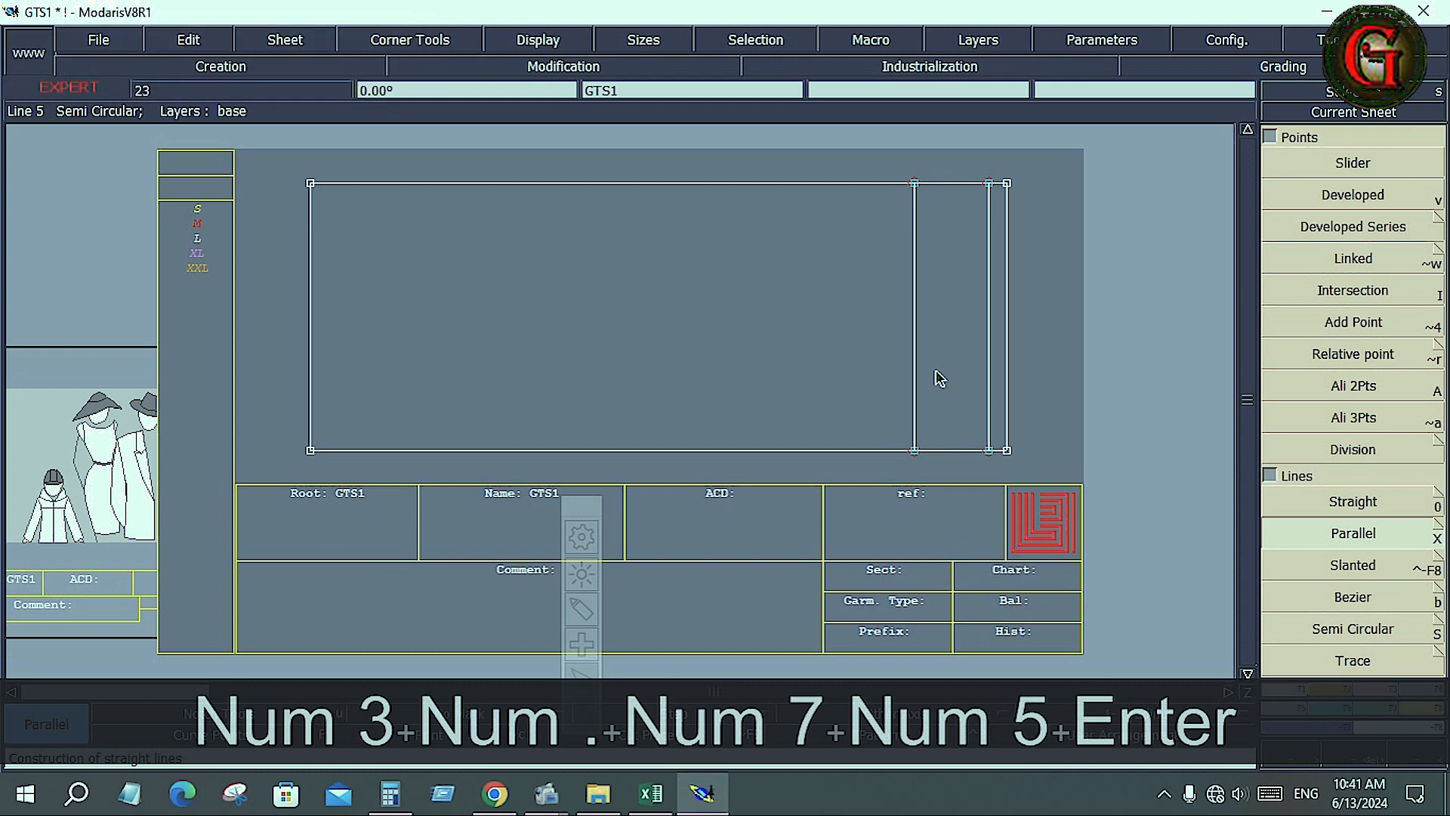
# - Draw a line parallel to the rectangle's lower edge, offset 3.5 inches inward for half the neck width
pyautogui.click(951, 450)
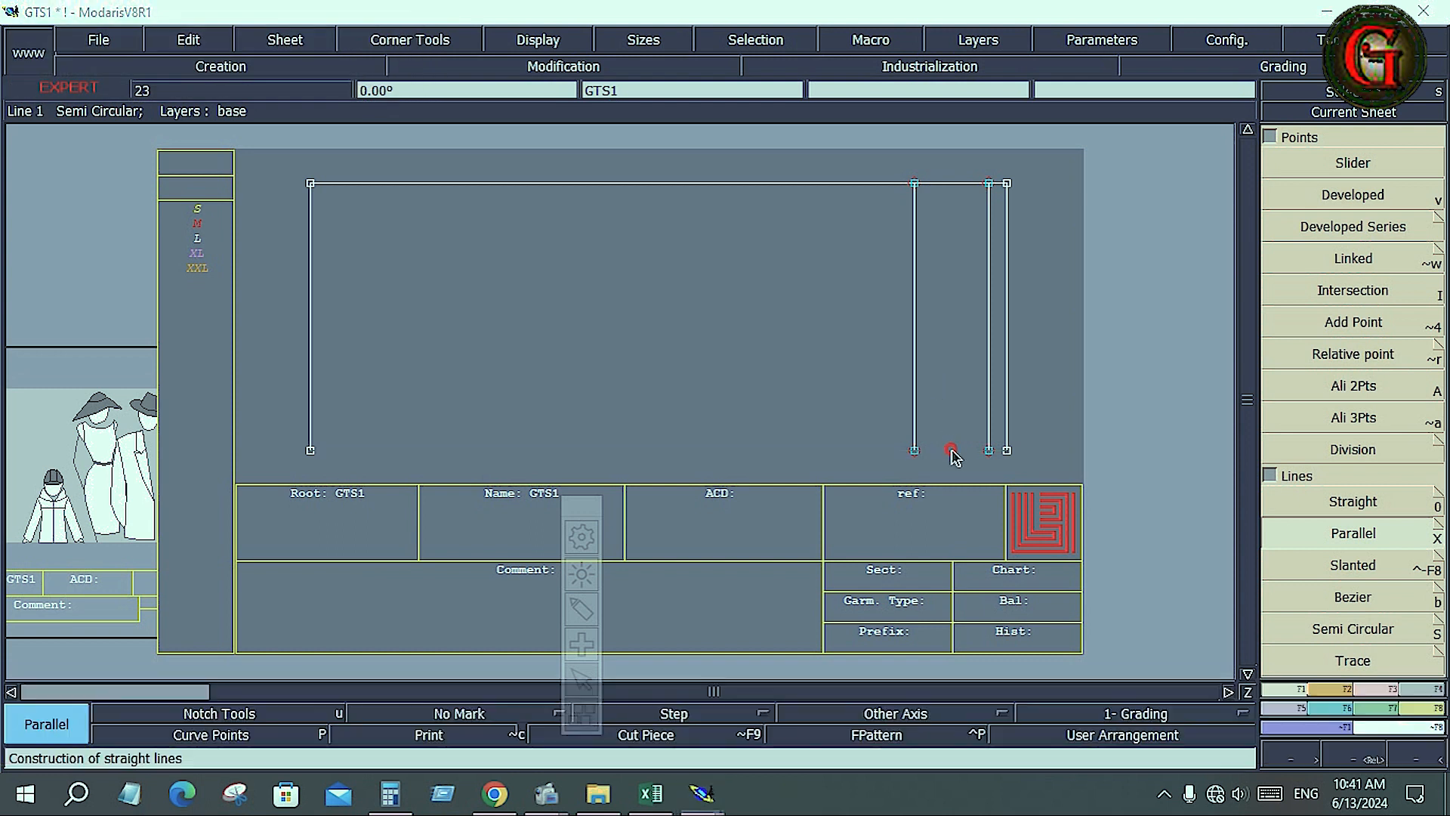
pyautogui.press('Down')
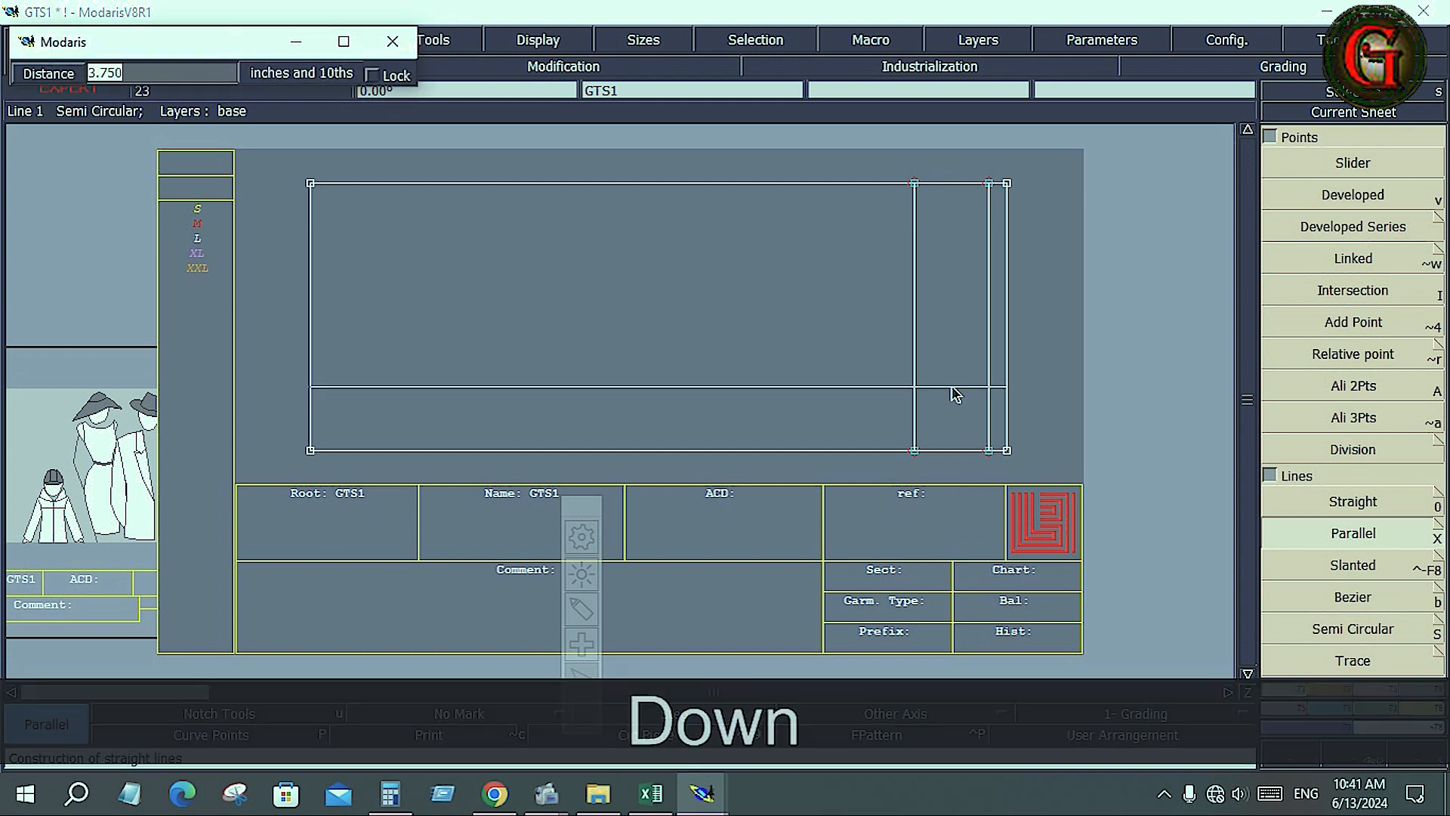
pyautogui.write('3.5')
pyautogui.press('Return')
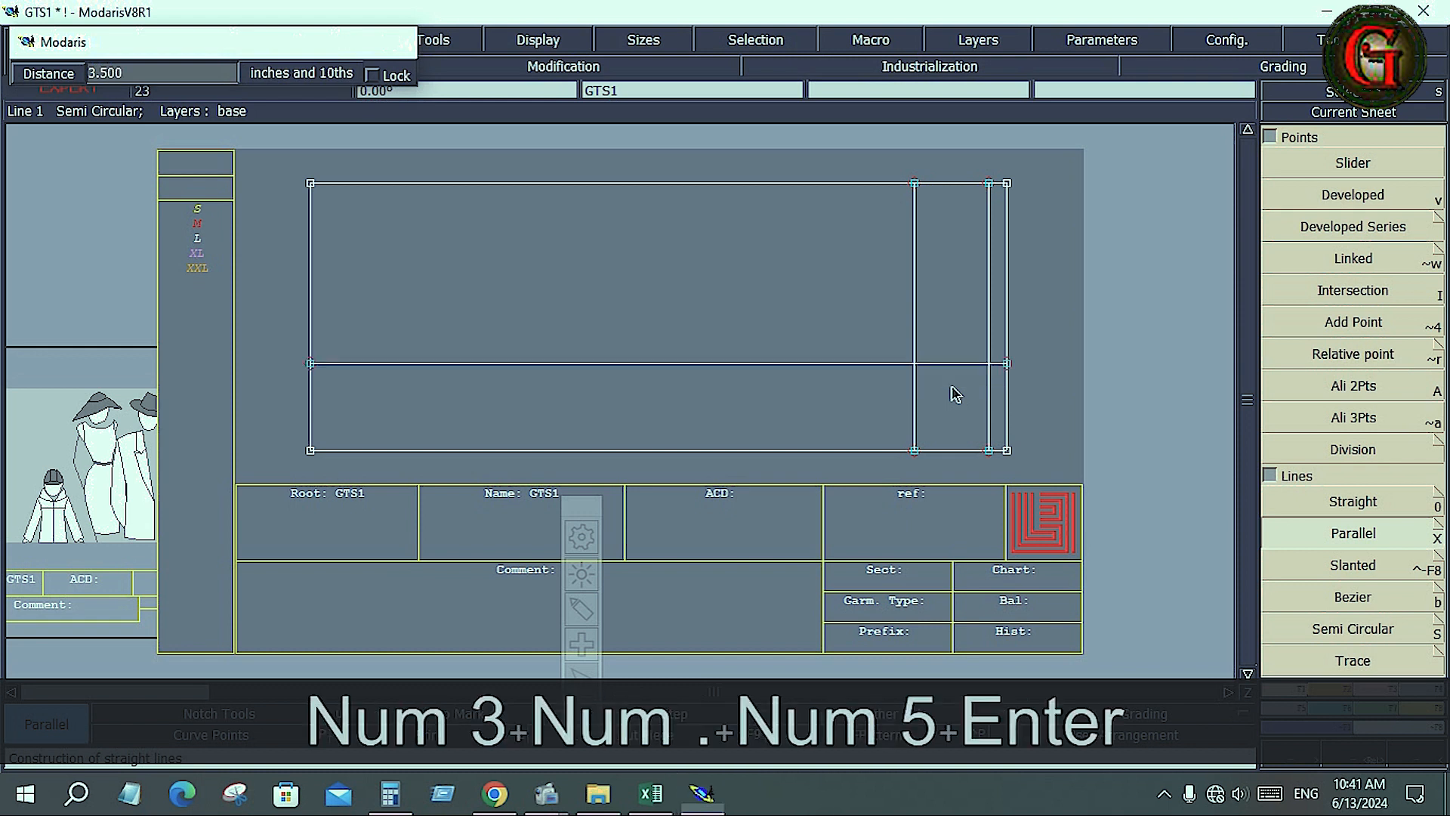
# - Pick out the 0.75-inch parallel line, check the Excel measurement chart, and return to the Modaris sheet
pyautogui.click(988, 419)
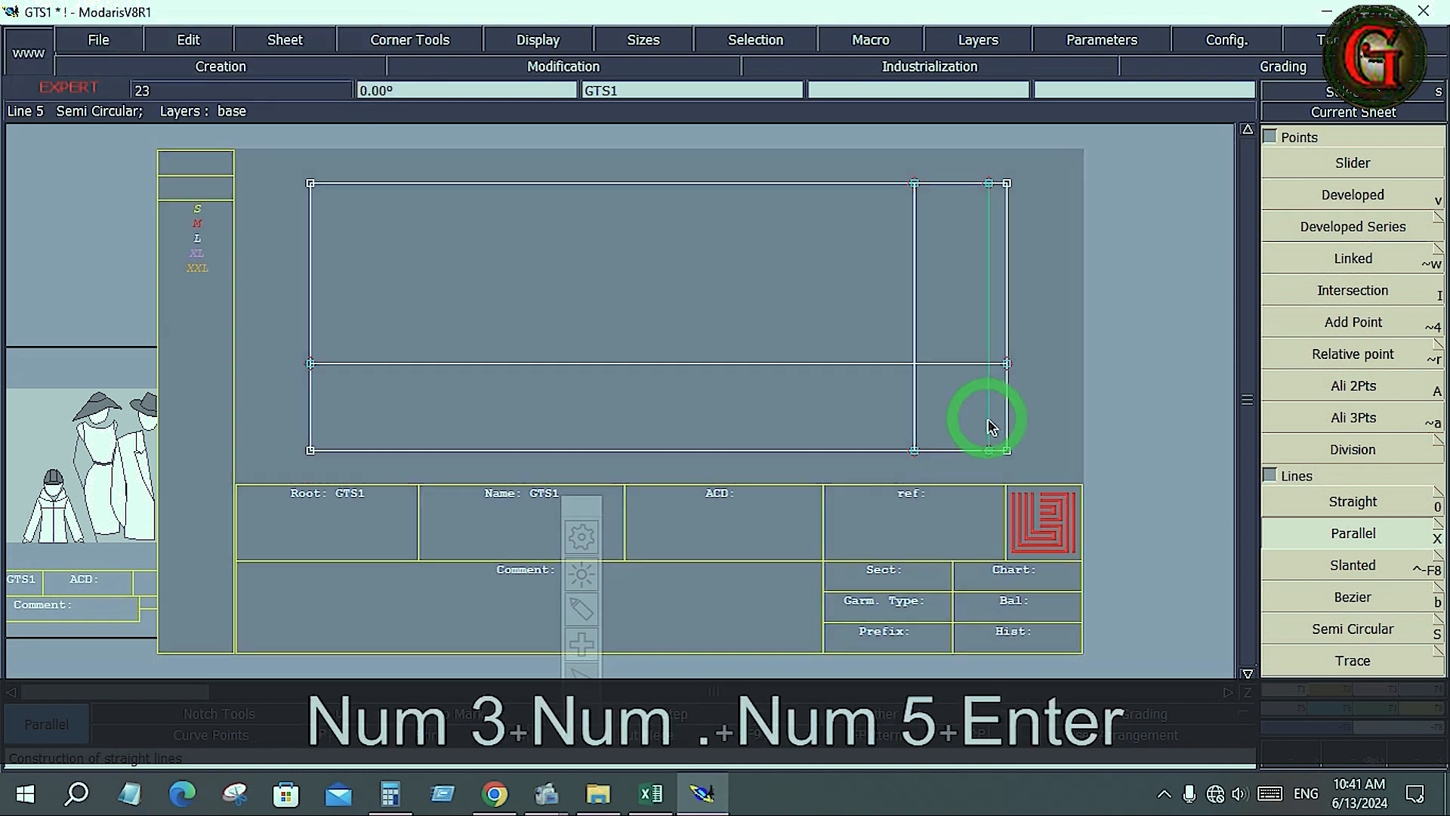
pyautogui.click(651, 793)
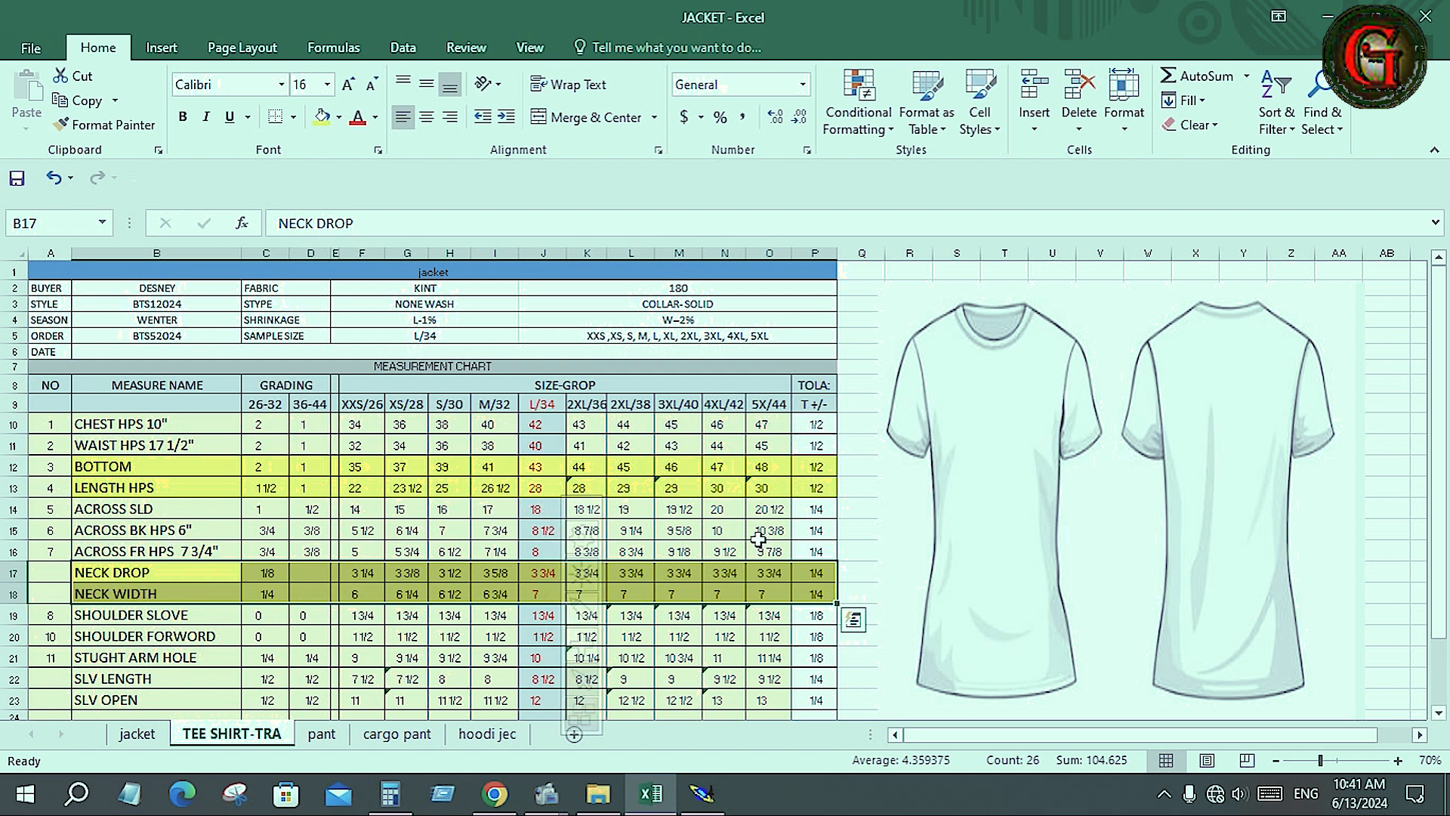
pyautogui.click(702, 793)
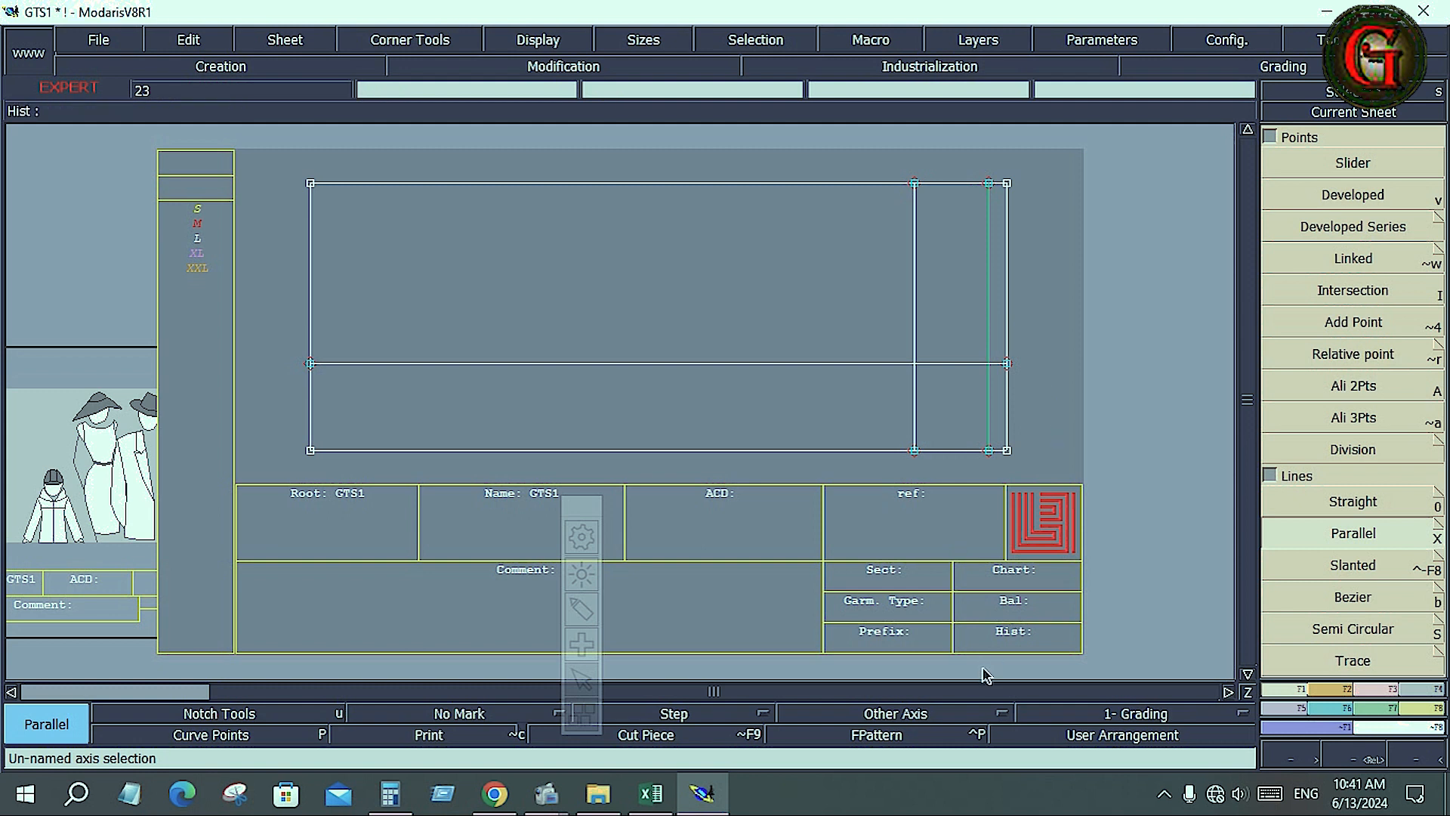
pyautogui.click(1161, 303)
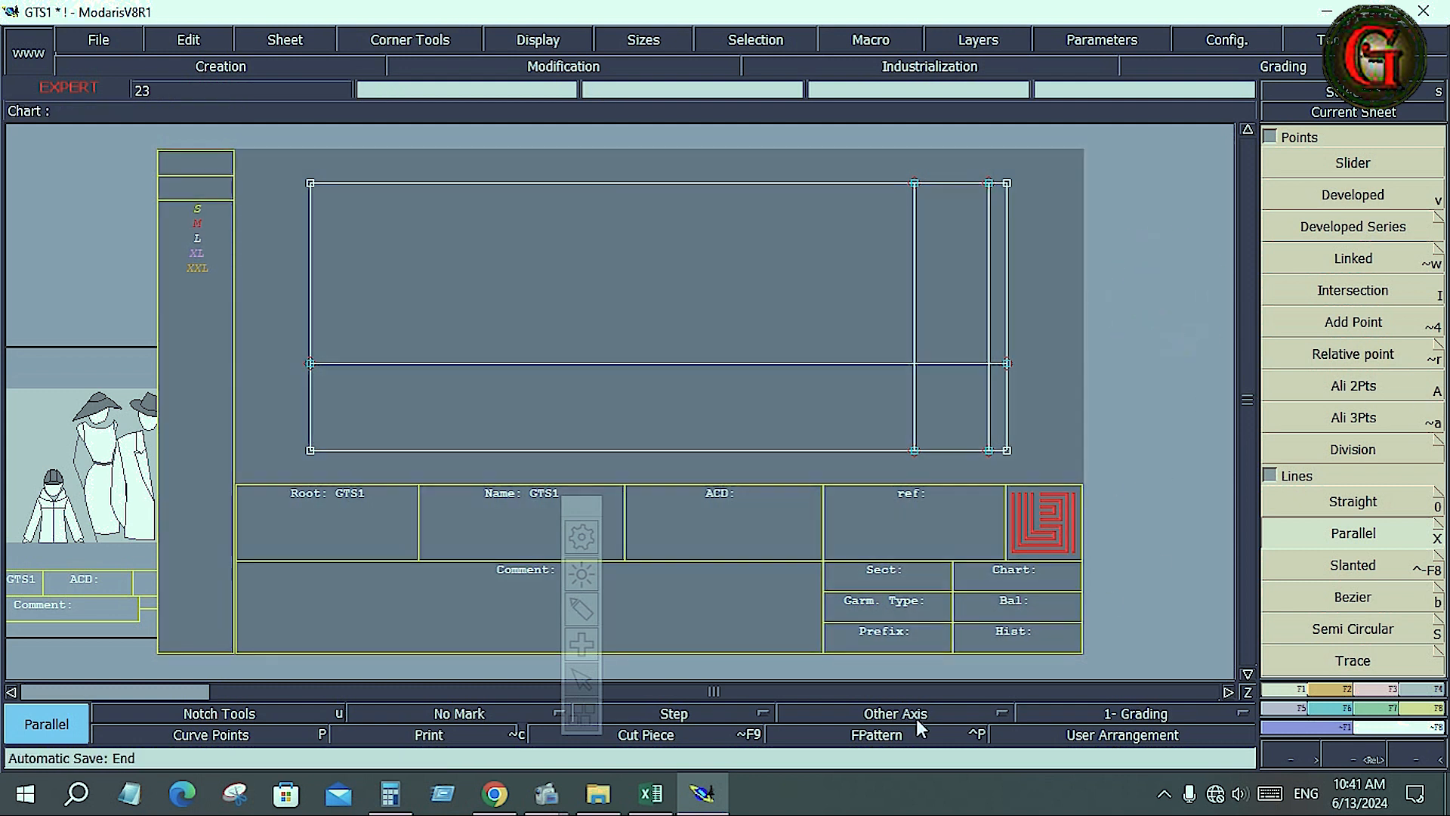
# - Switch to Excel, review the SHOULDER FORWORD row and its size L value, and fill the ACROSS SLD row with yellow
pyautogui.click(649, 793)
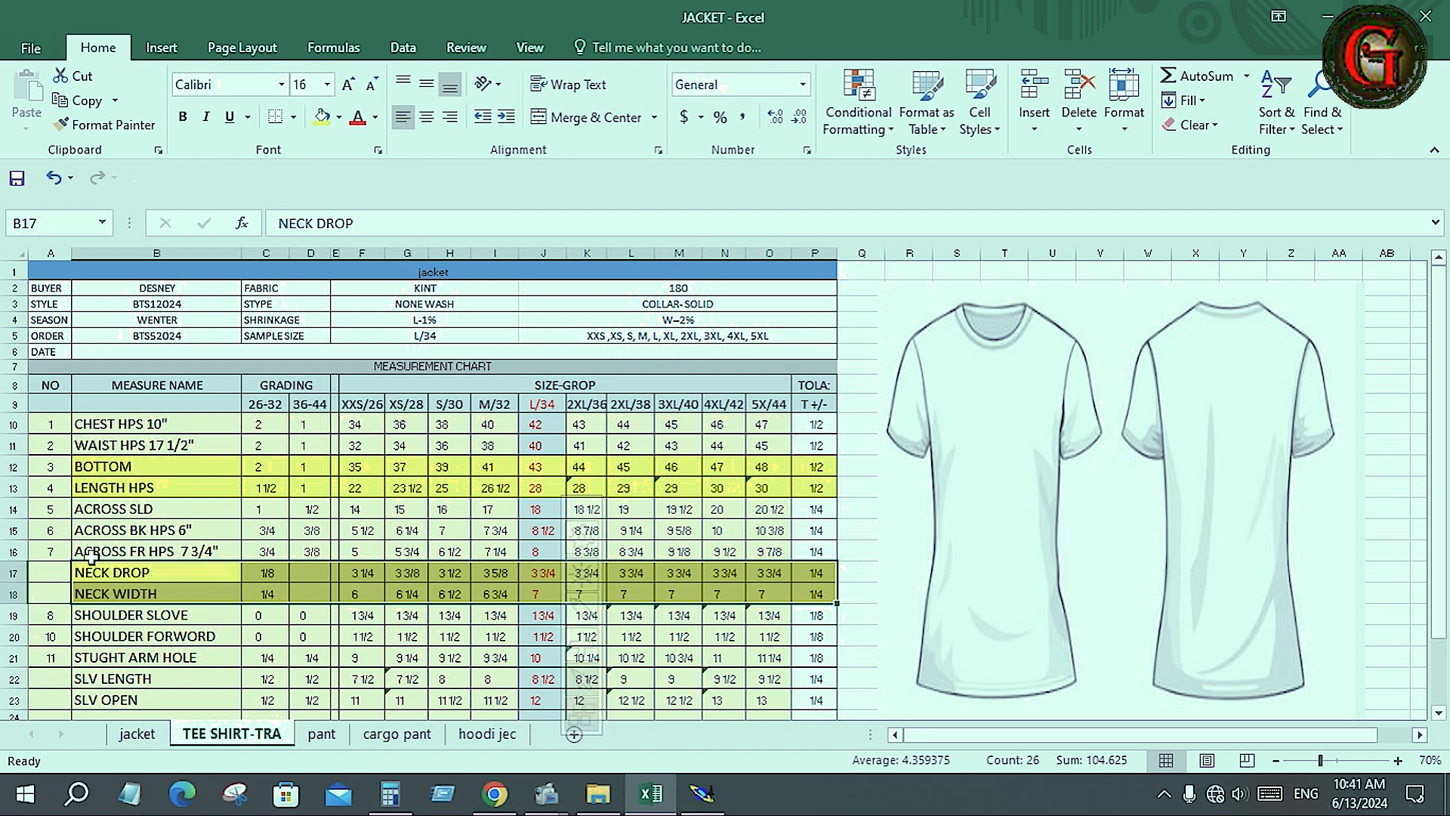
pyautogui.click(118, 634)
pyautogui.moveTo(227, 628); pyautogui.dragTo(670, 633)
pyautogui.moveTo(791, 637); pyautogui.dragTo(815, 636)
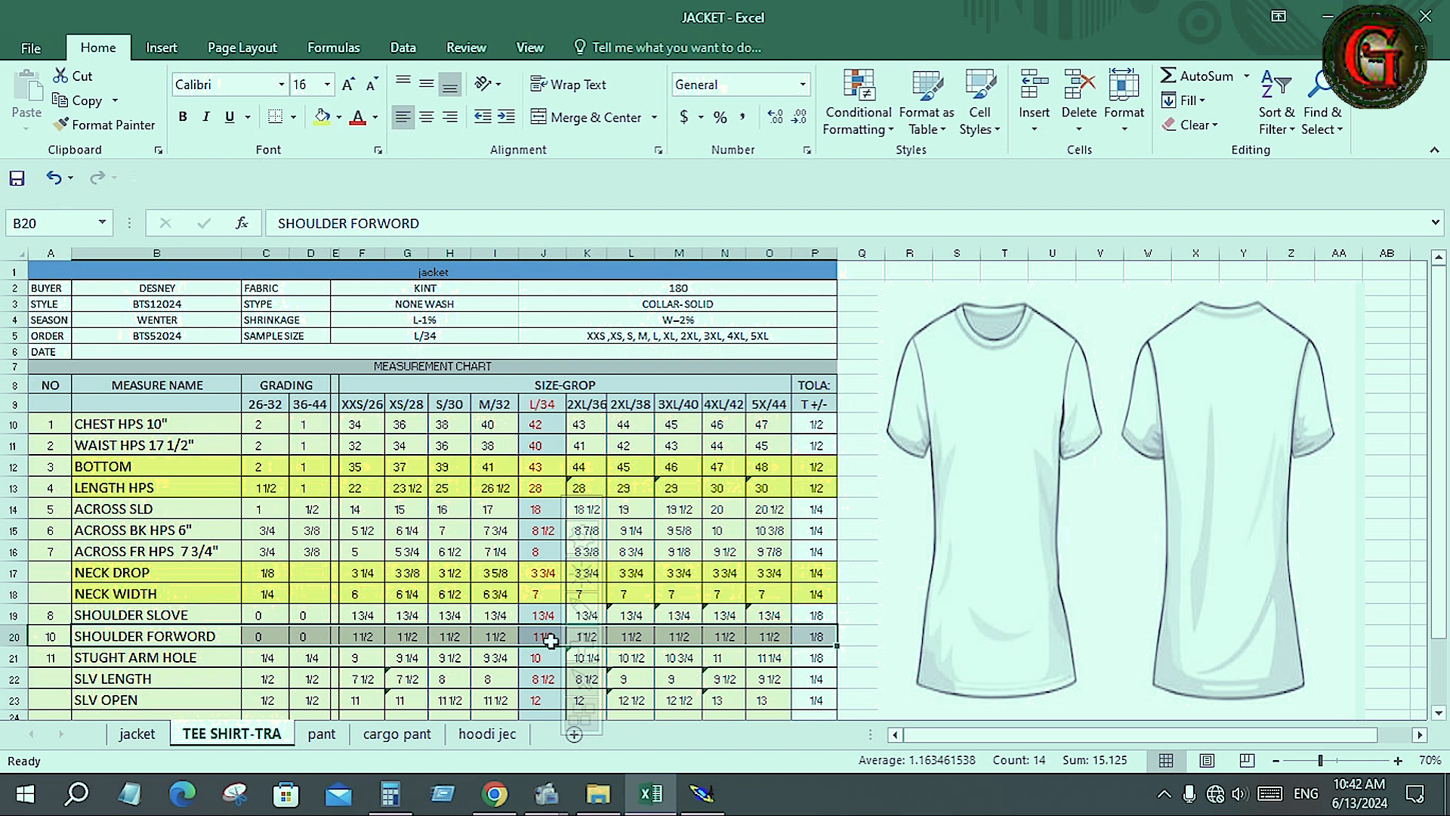
pyautogui.click(551, 640)
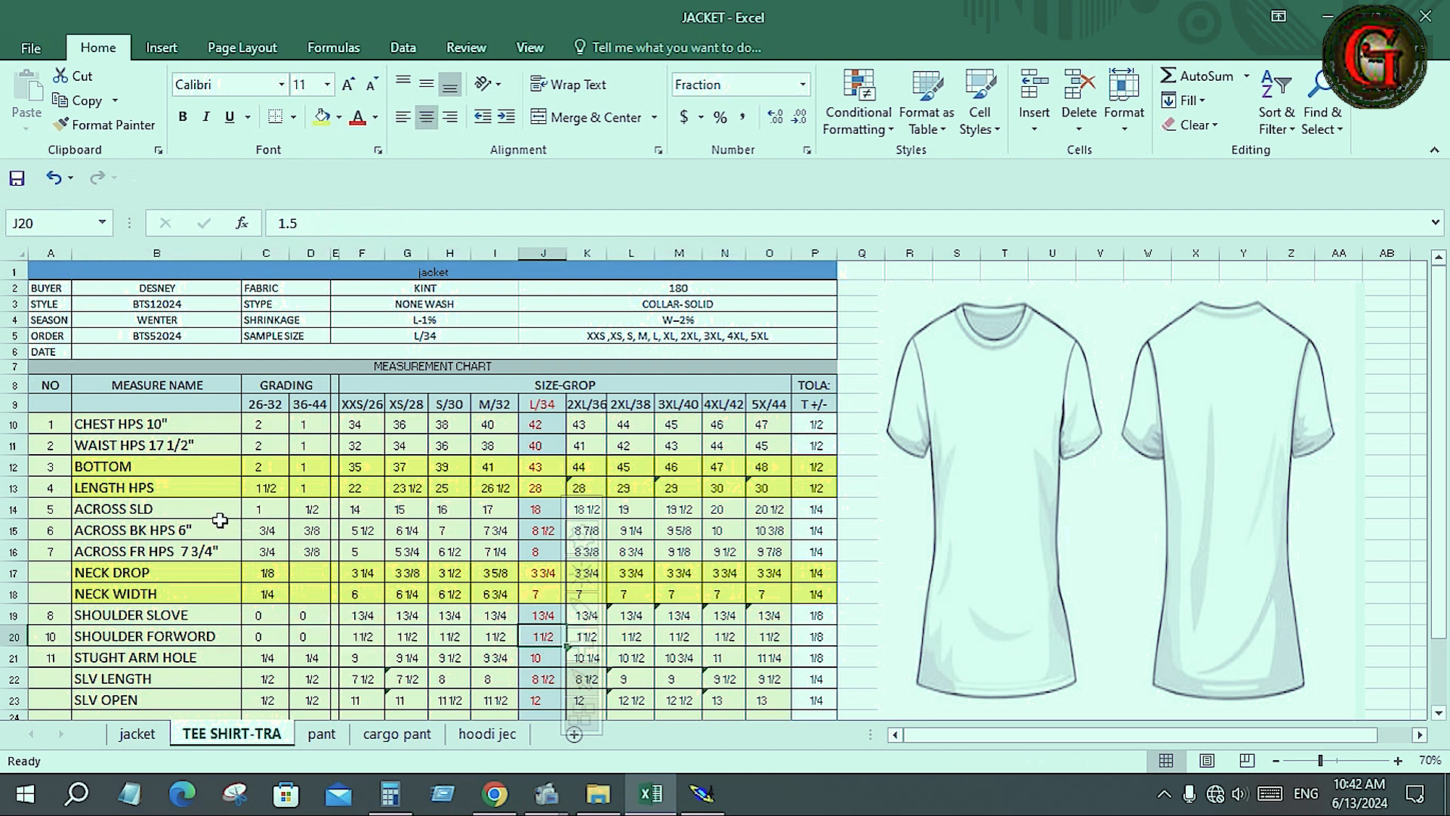
pyautogui.moveTo(80, 508); pyautogui.dragTo(816, 512)
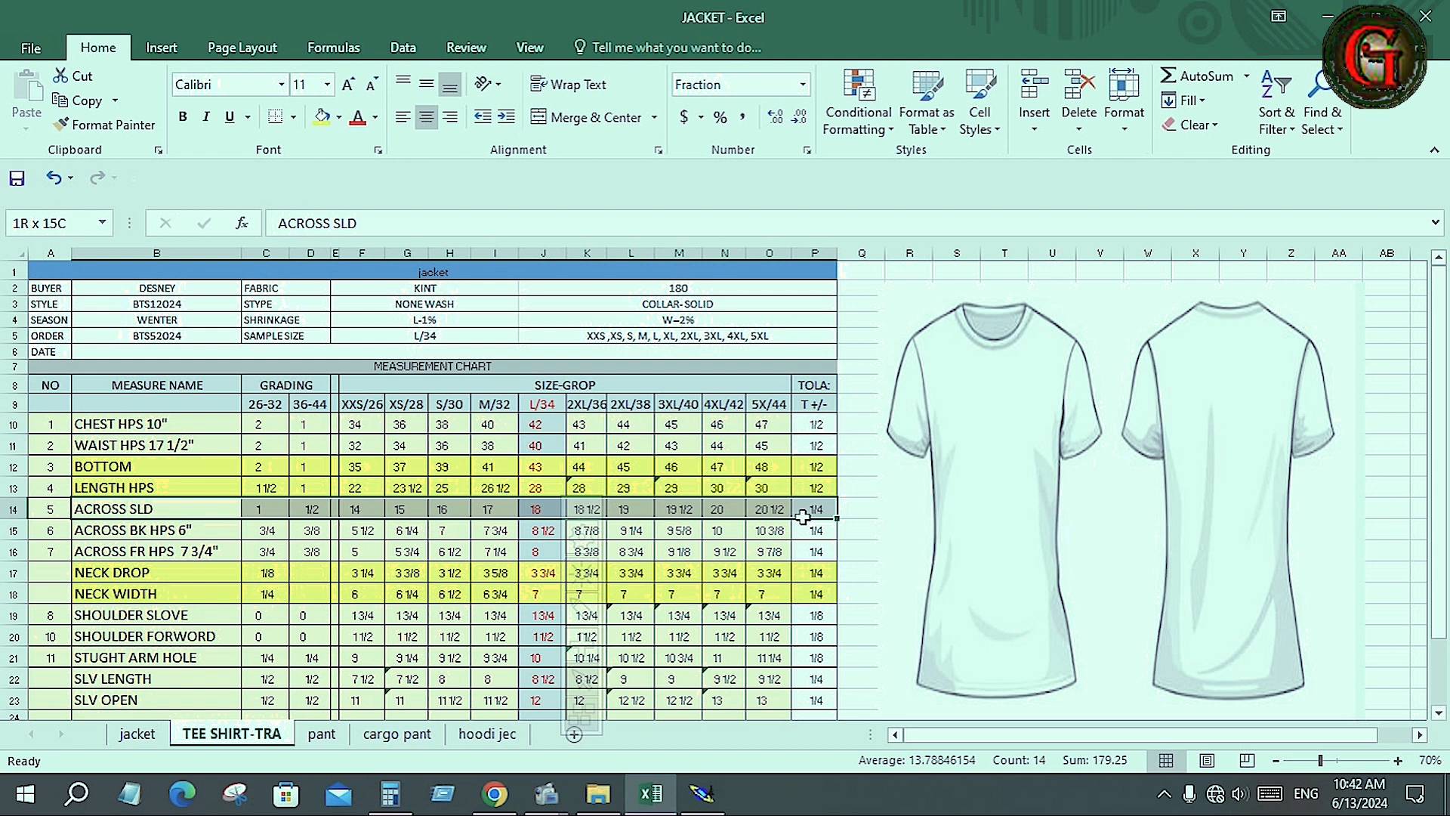
pyautogui.click(322, 117)
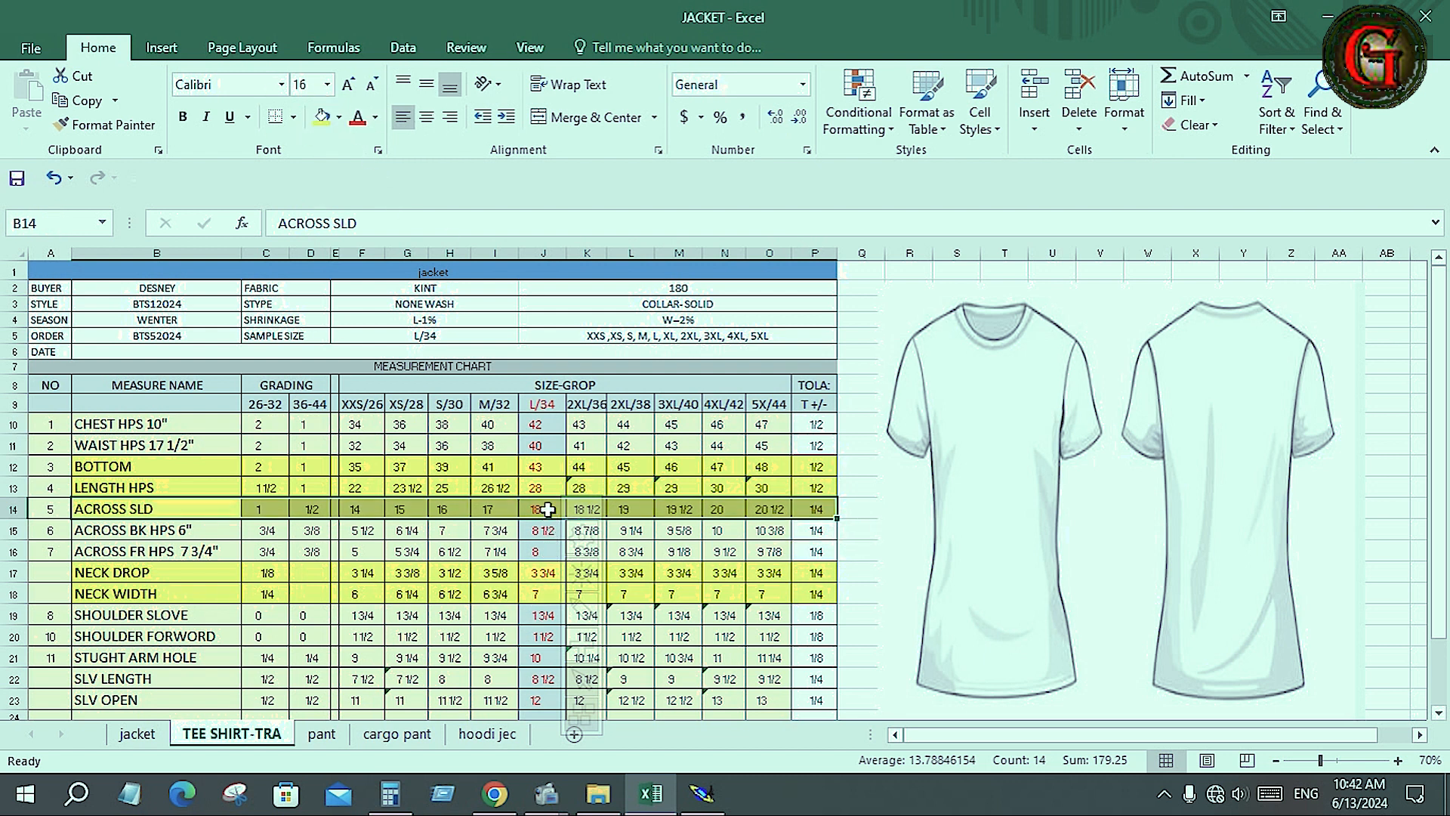
# - Switch to Modaris and draw a line parallel to the rectangle's lower edge, just below the upper edge, for half the across-shoulder width
pyautogui.click(702, 793)
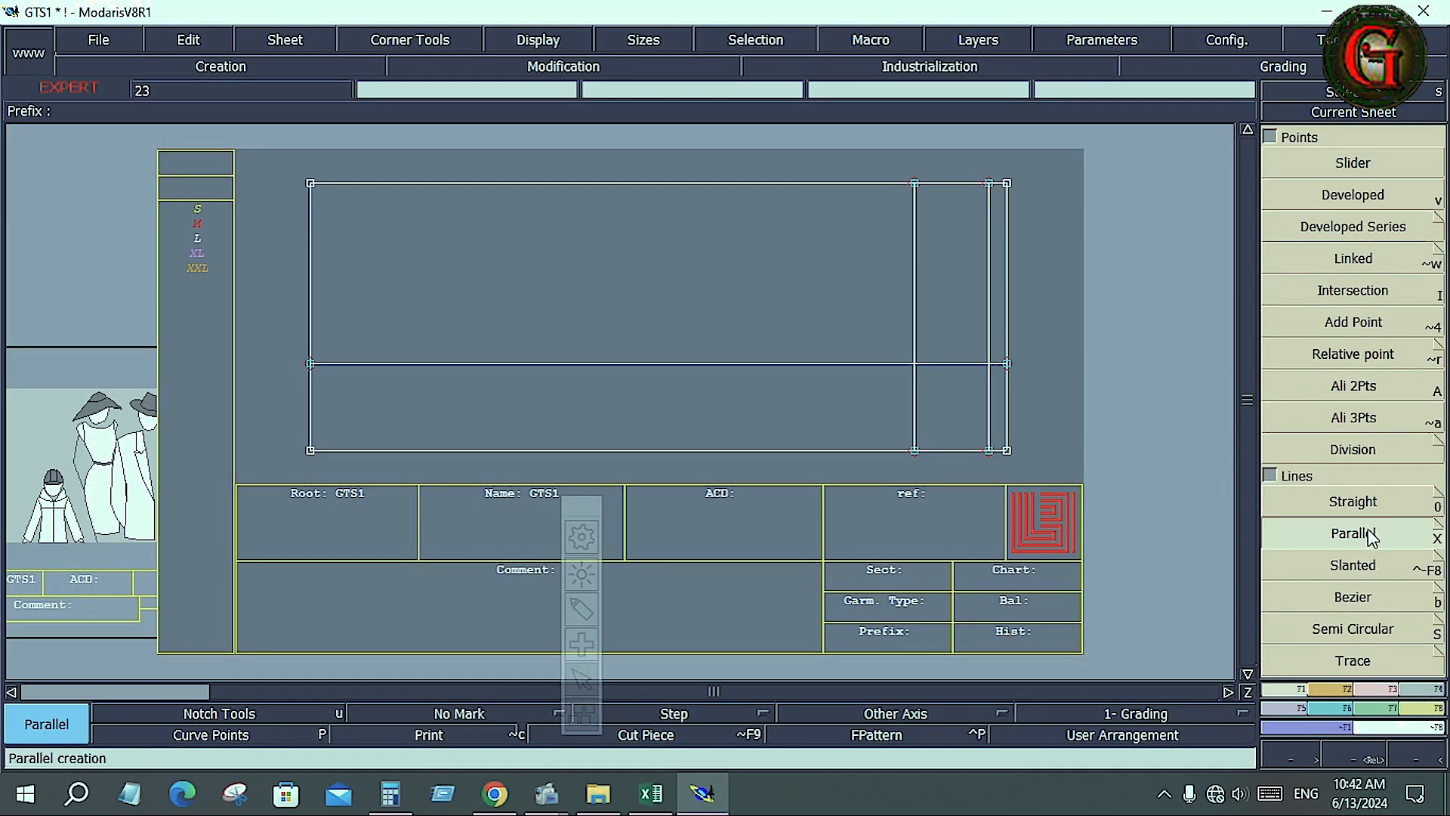
pyautogui.click(1352, 533)
pyautogui.click(894, 450)
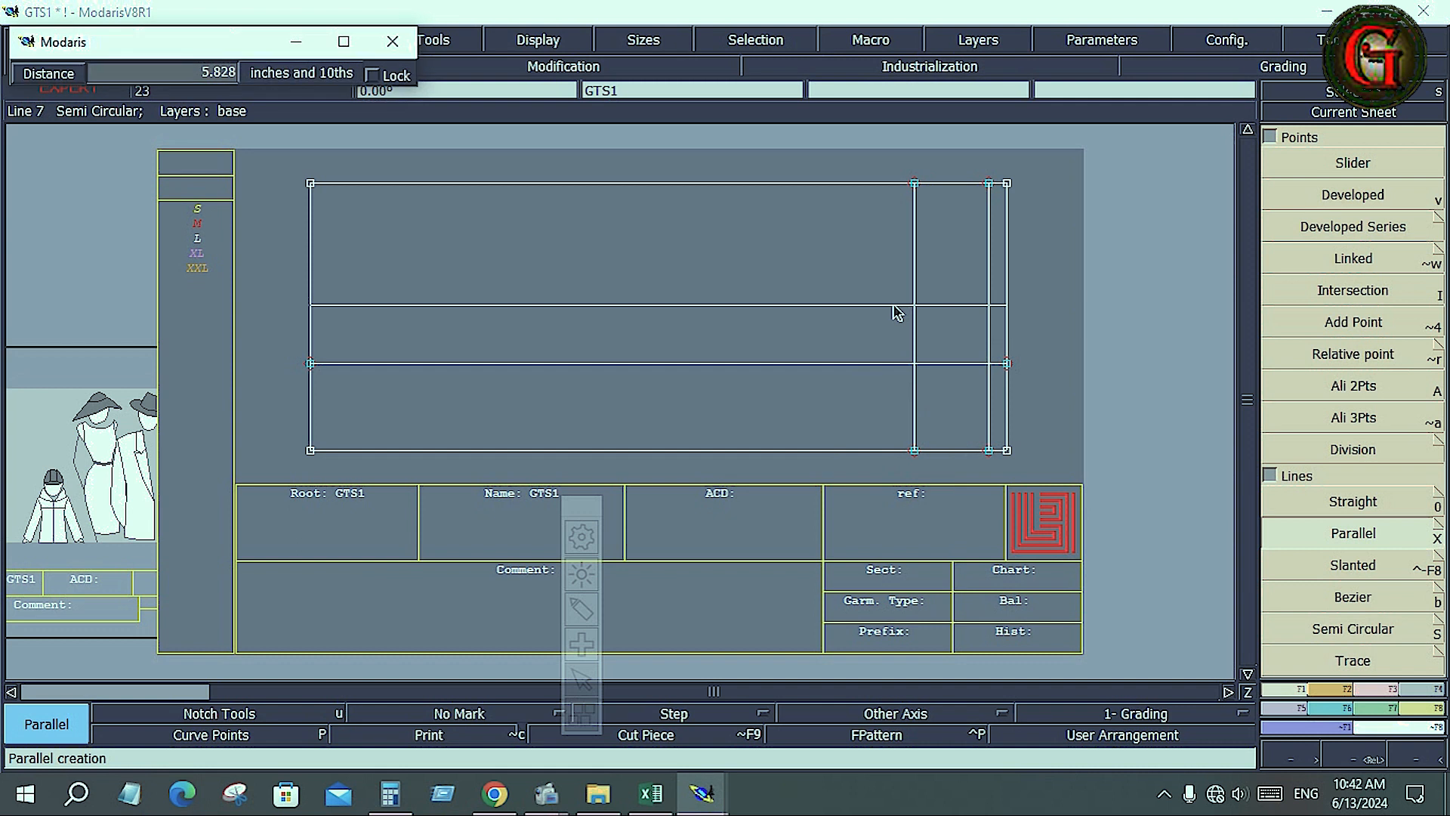
pyautogui.click(897, 313)
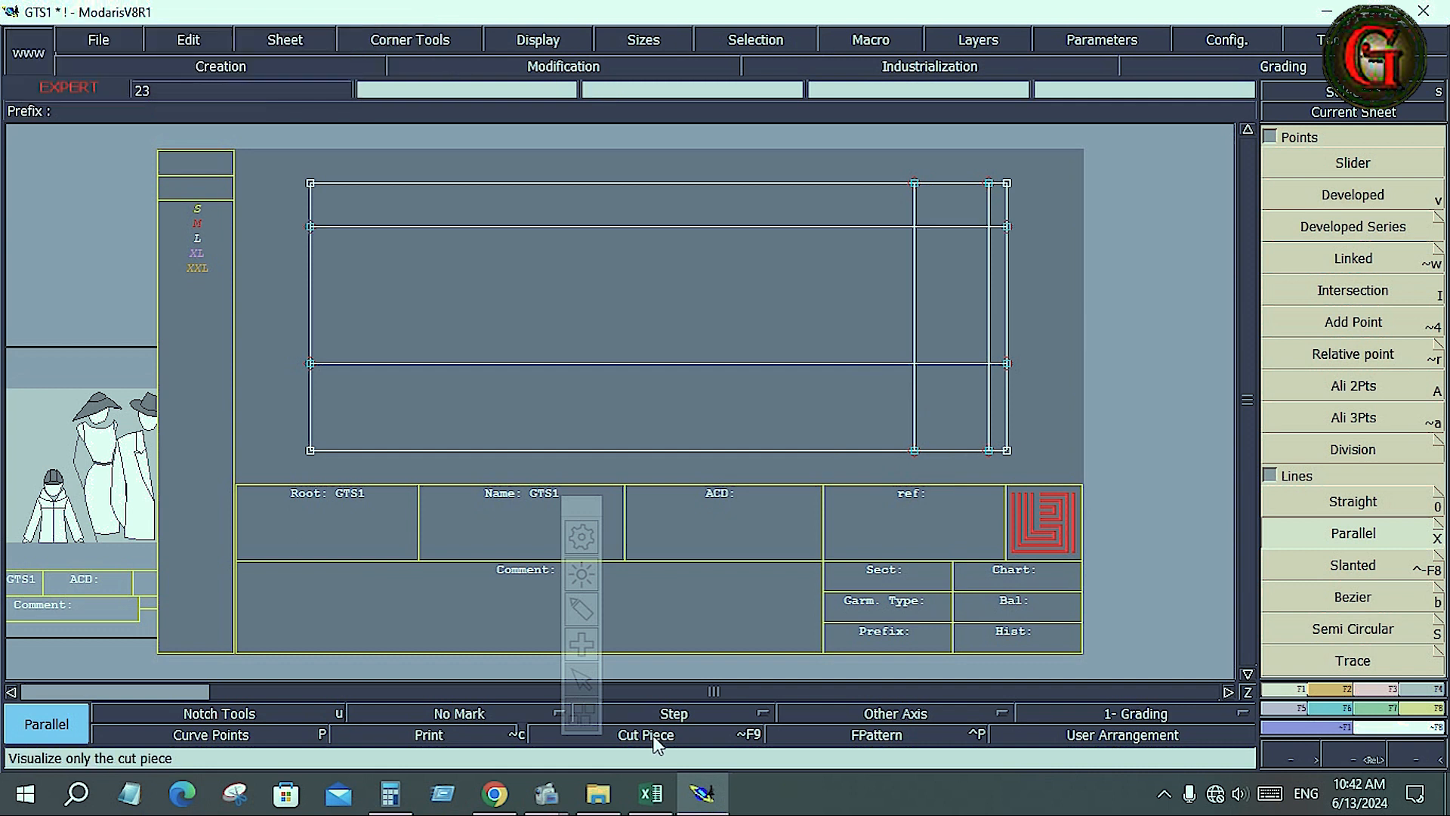
# - Check the size L SHOULDER SLOVE value in Excel and draw a Modaris line parallel to the rectangle's right edge, 1.75 inches inside it
pyautogui.click(650, 793)
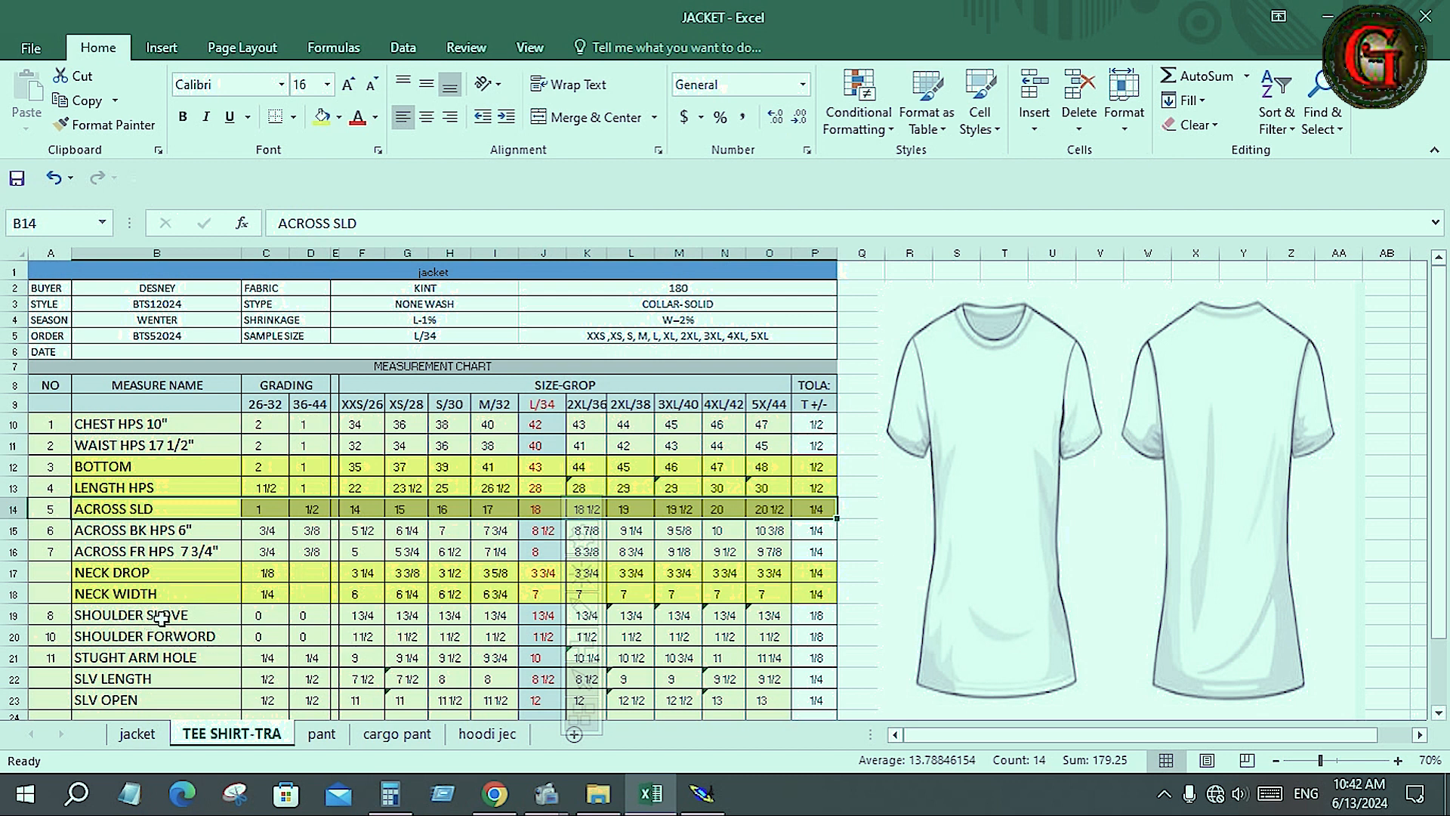
pyautogui.click(548, 618)
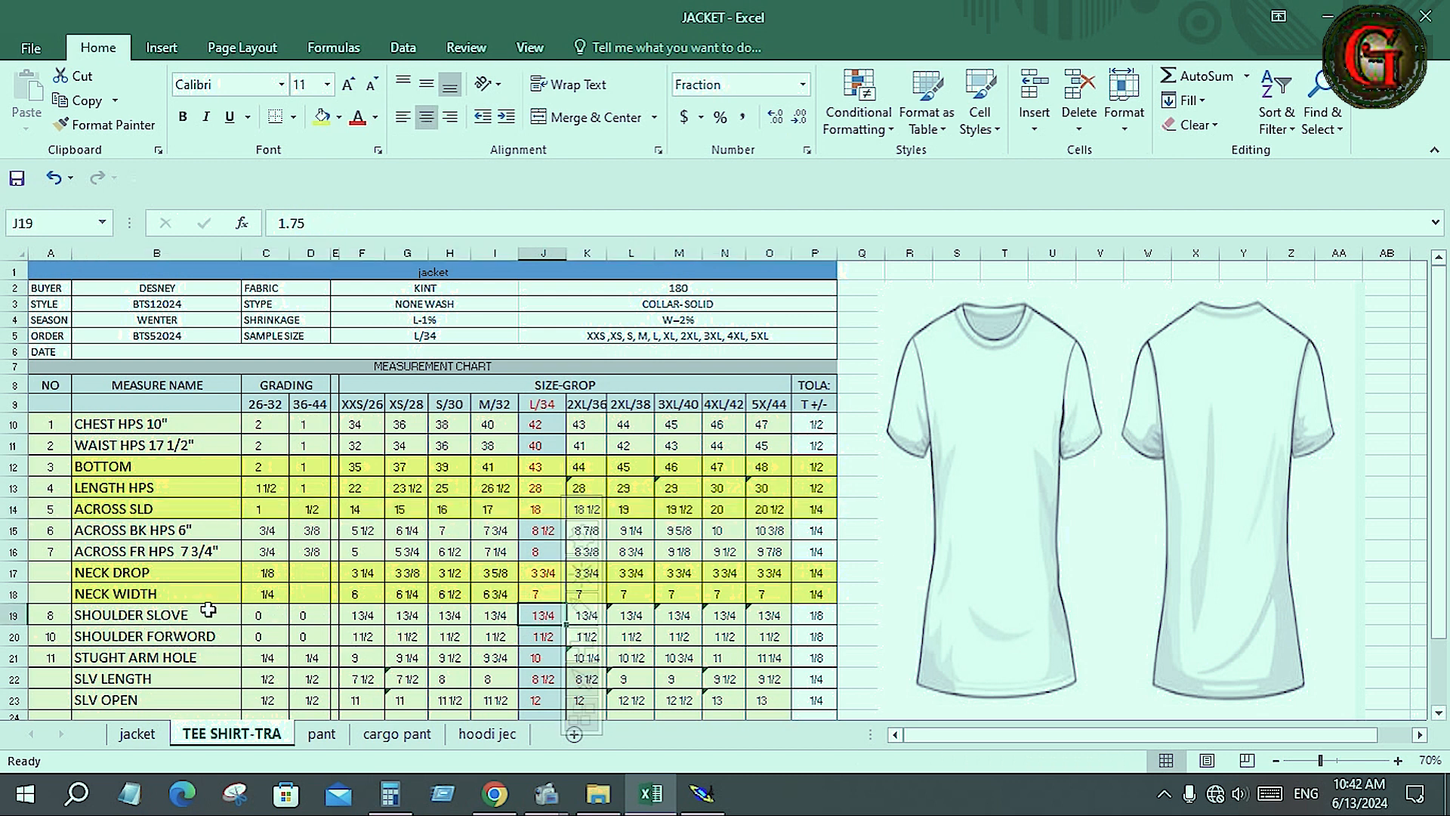
pyautogui.hotkey('alt', 'Tab')
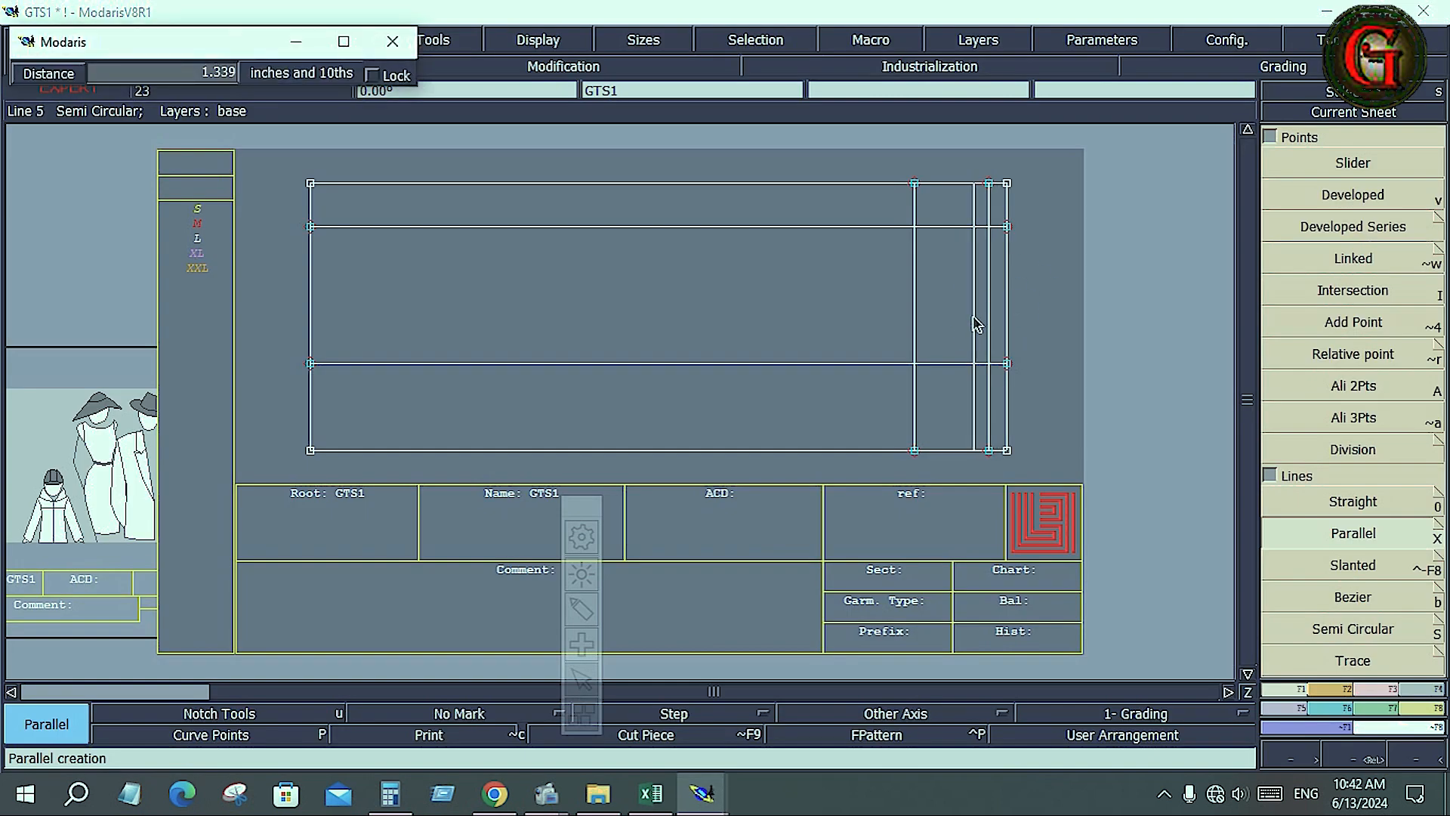
pyautogui.press('Down')
pyautogui.write('1.75')
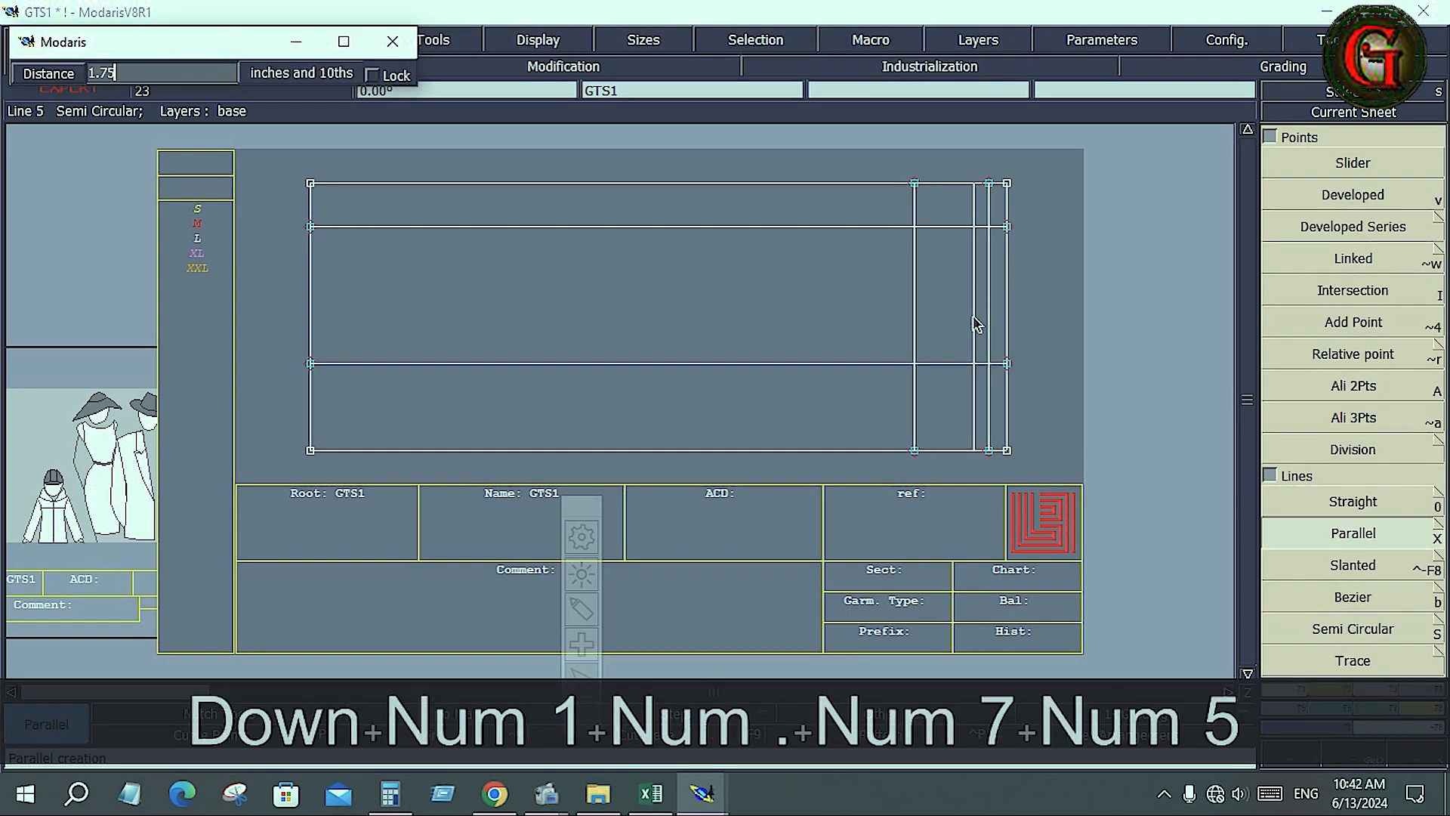
pyautogui.press('Return')
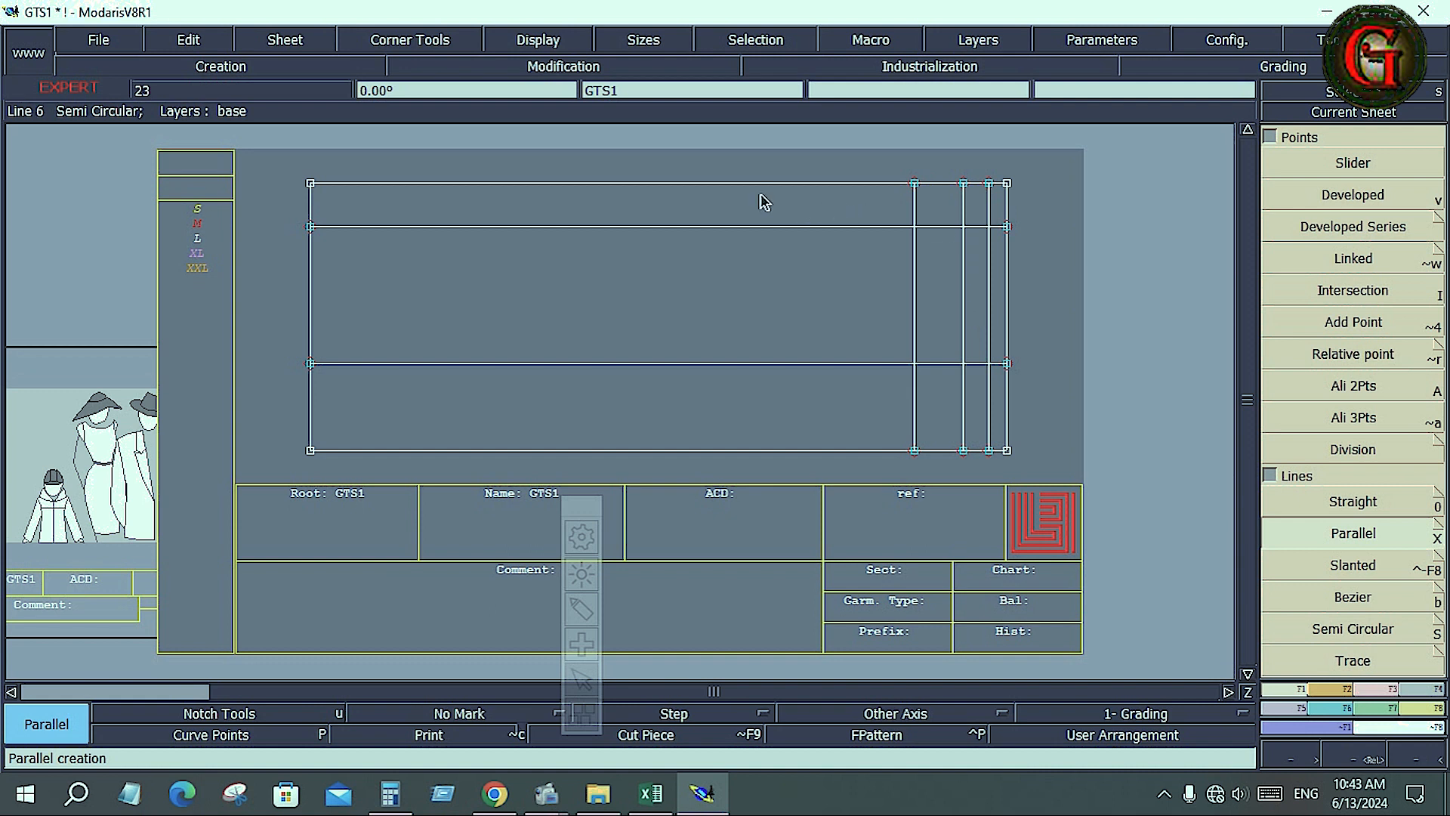
# - Check the size L STUGHT ARM HOLE value in Excel, and draw a 10-inch Bezier line in Modaris from the shoulder point to the rectangle's upper edge
pyautogui.click(656, 805)
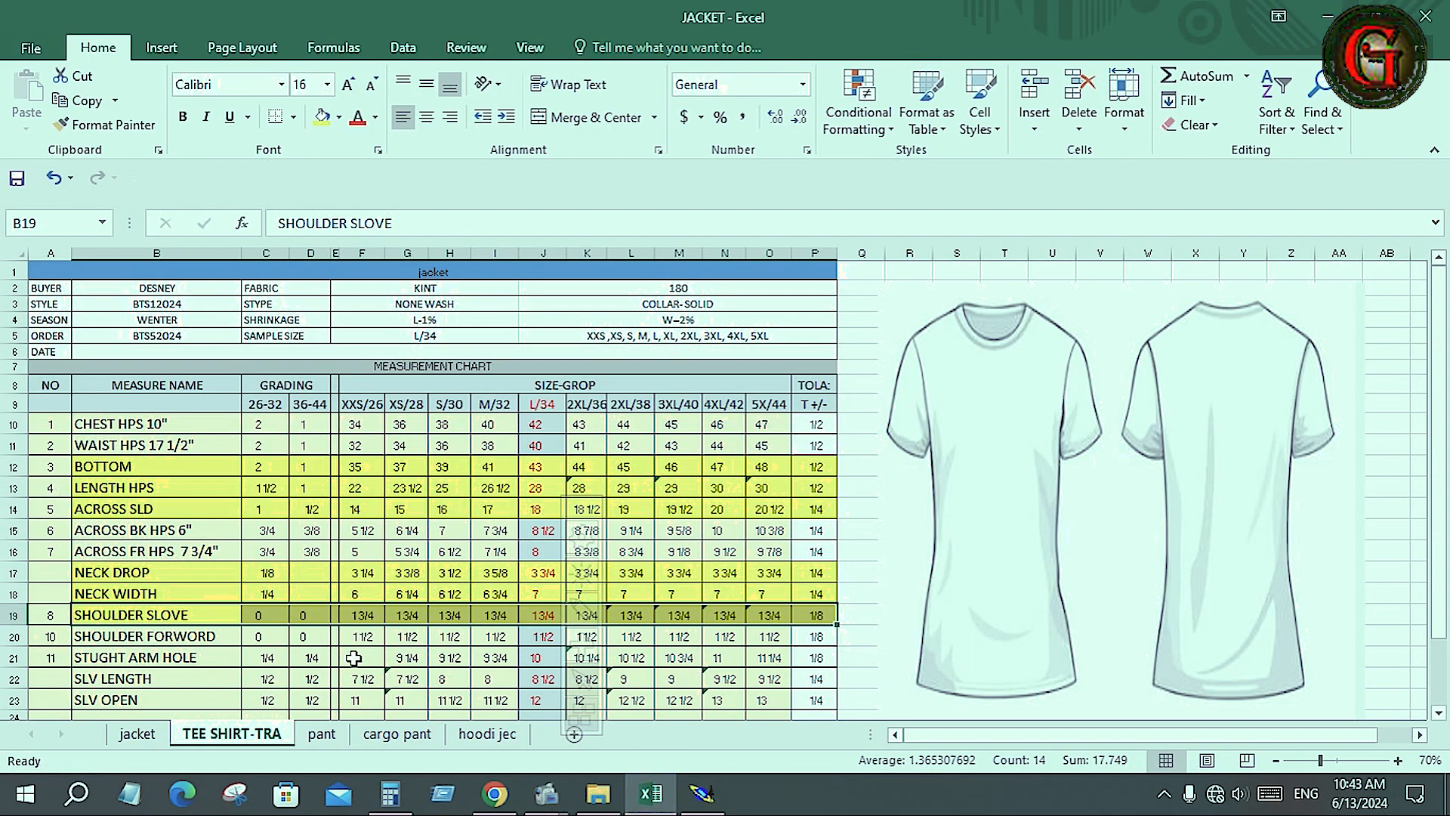
pyautogui.click(127, 656)
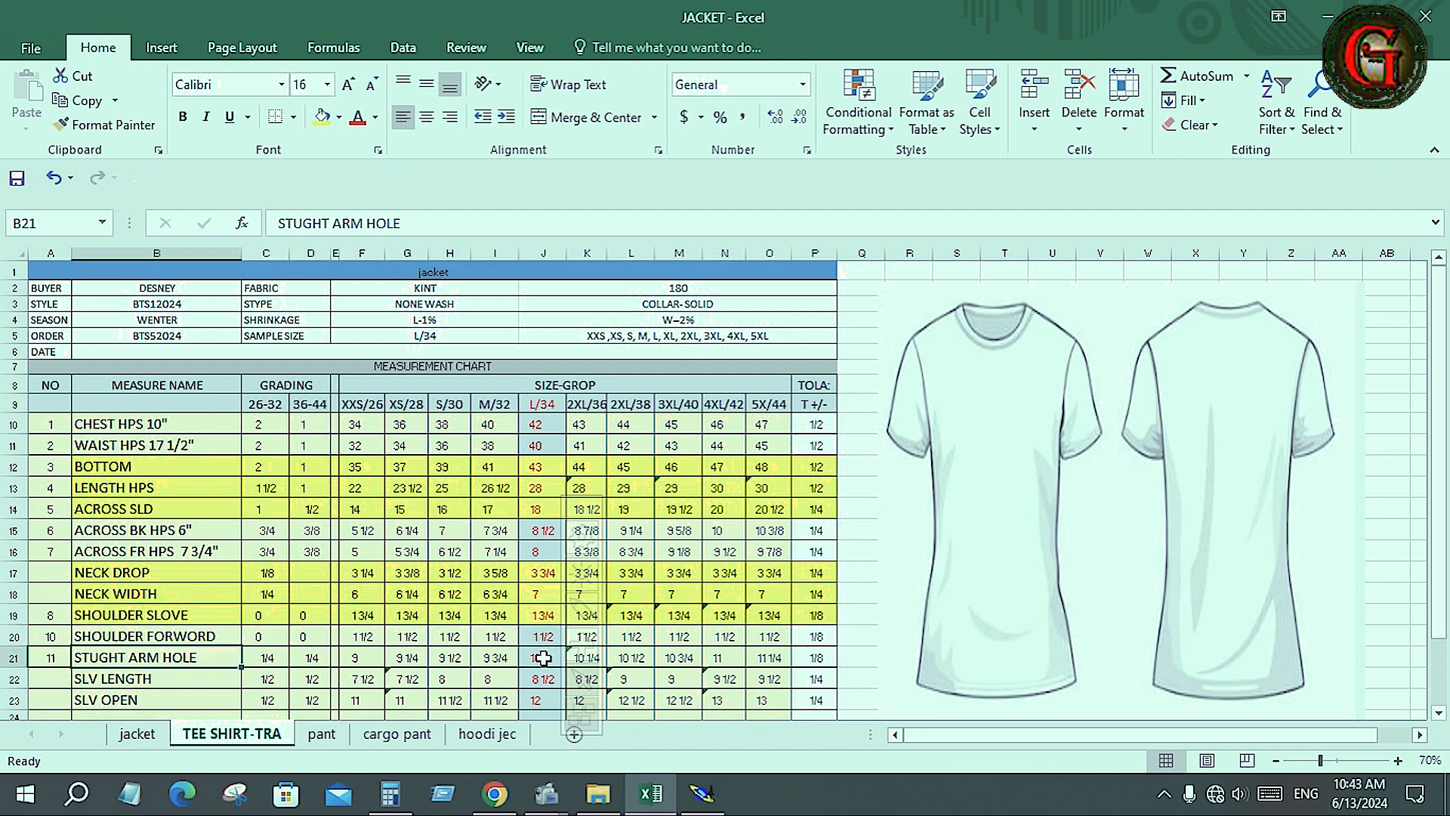
pyautogui.hotkey('alt', 'Tab')
pyautogui.click(1352, 595)
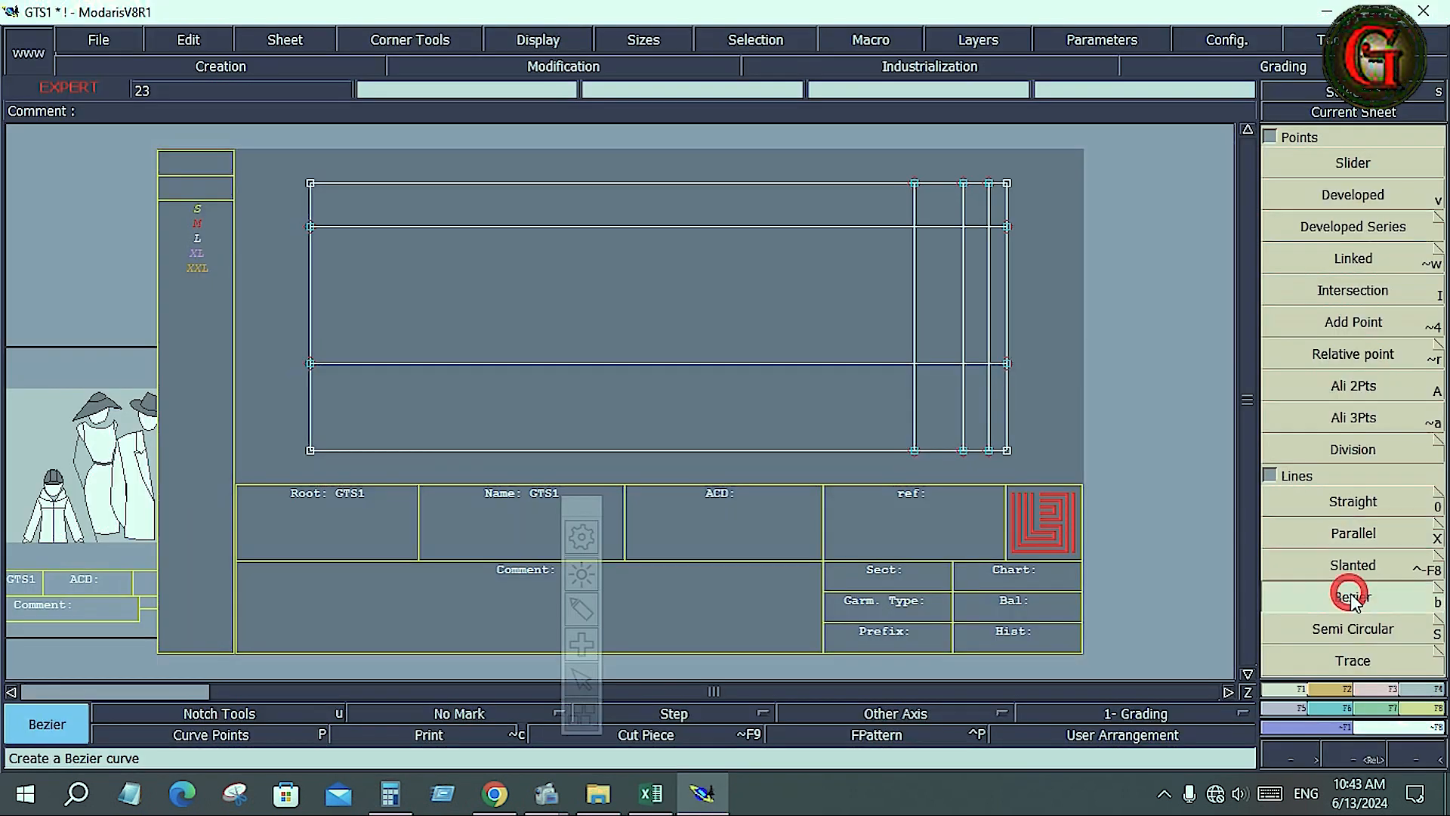
pyautogui.click(962, 226)
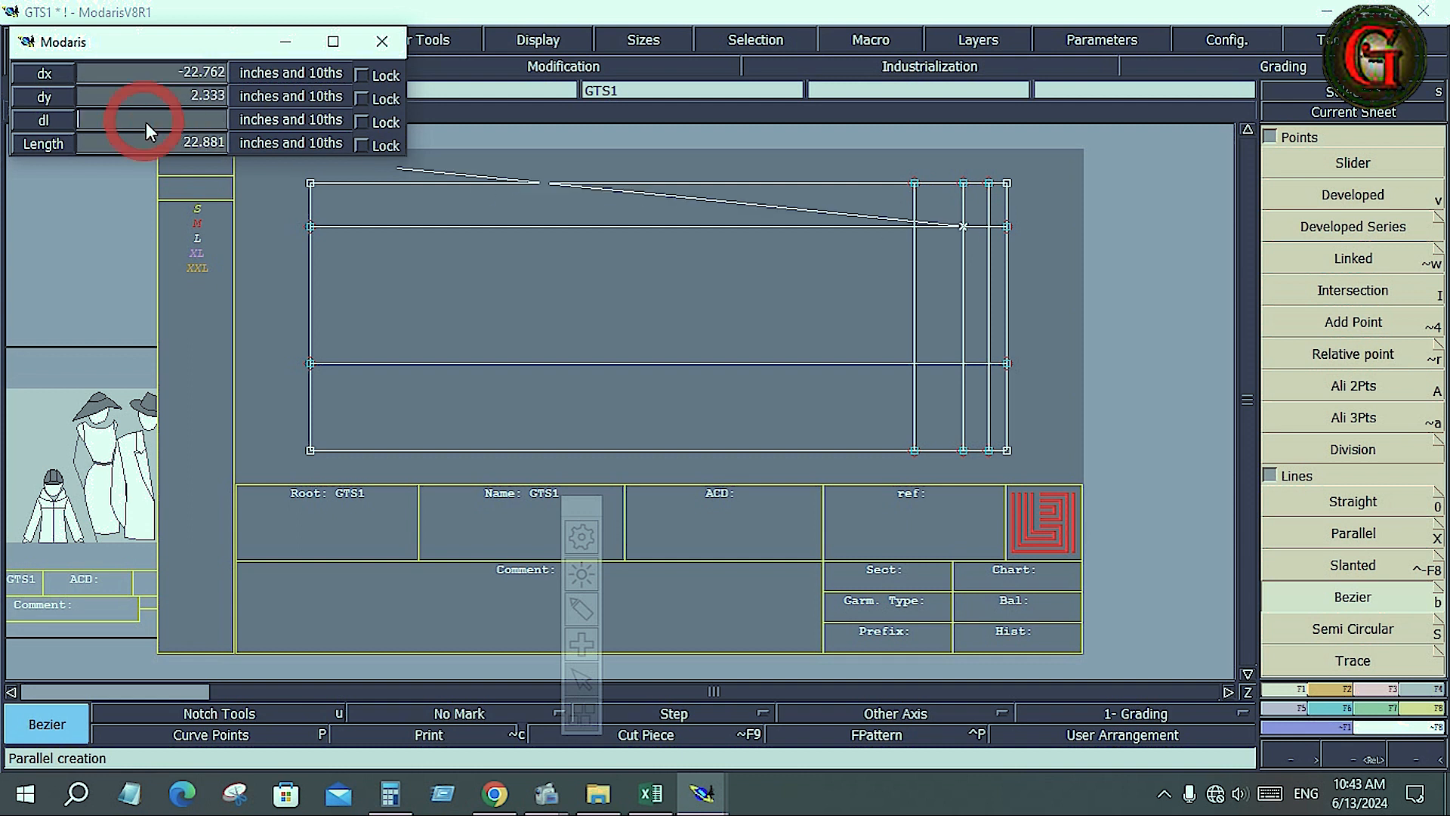
pyautogui.write('10')
pyautogui.press('Return')
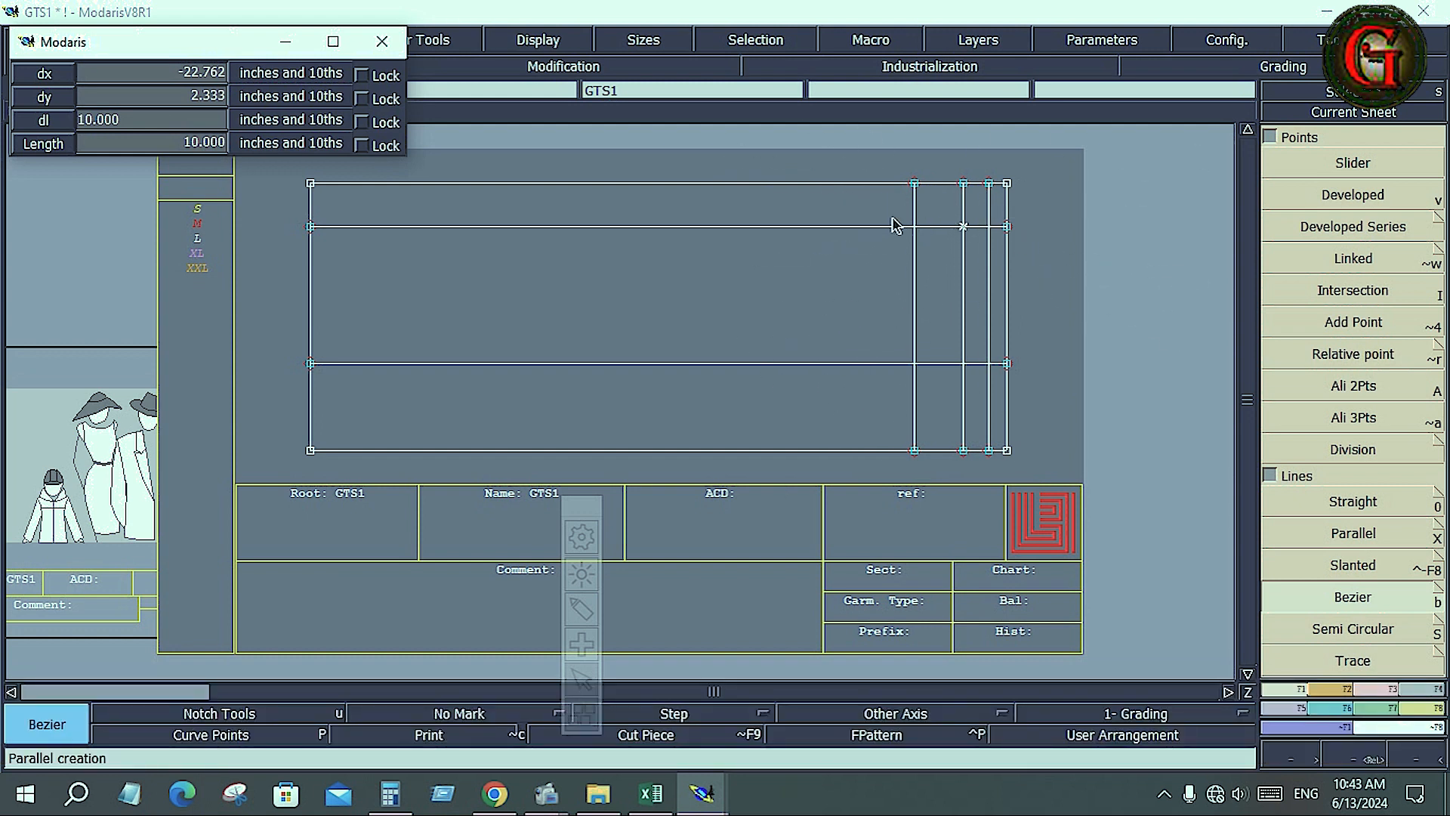
pyautogui.click(717, 189)
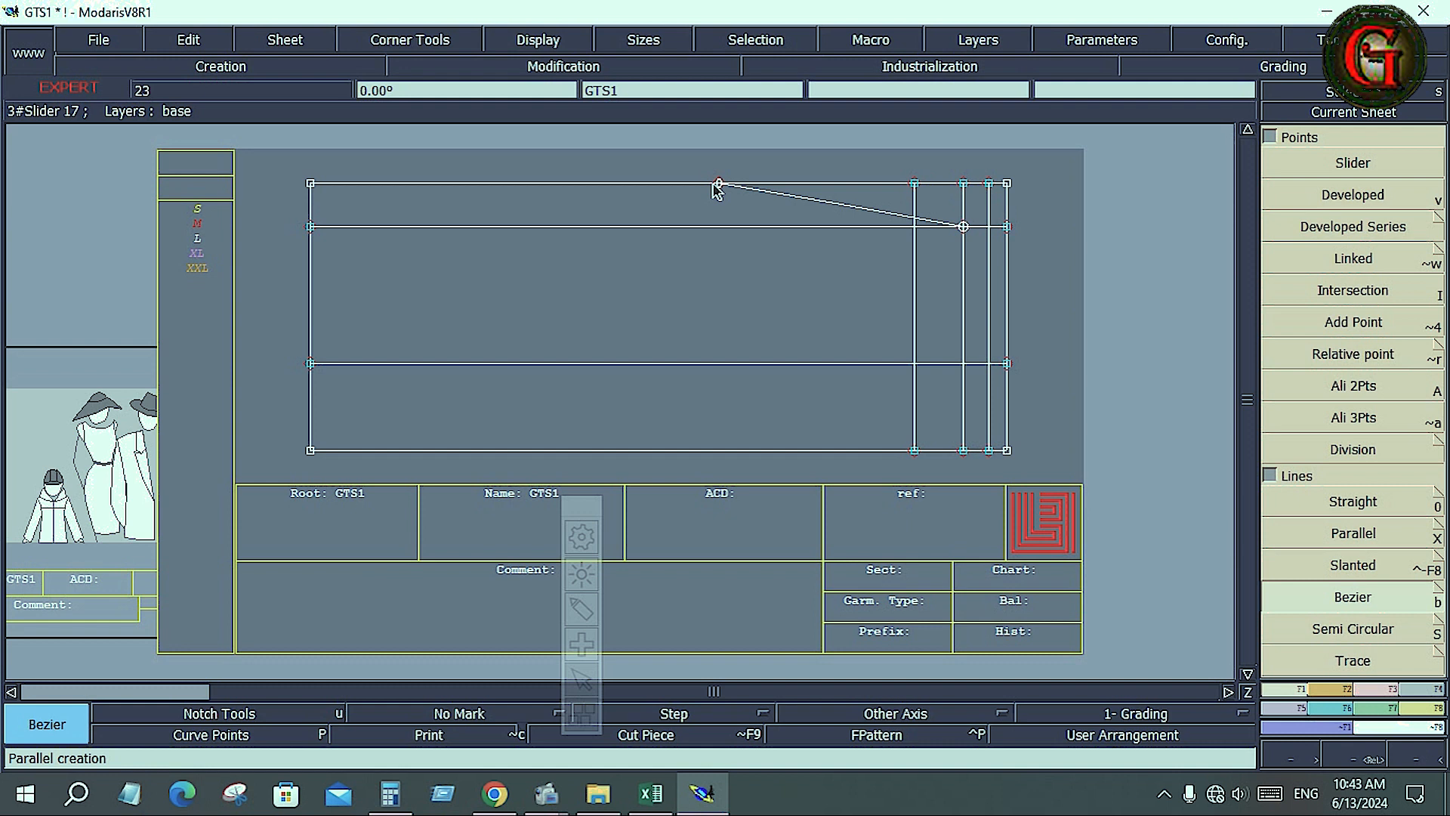
# - Insert points at the armhole line's ends, on the rectangle's upper edge and at the shoulder intersection
pyautogui.click(1384, 687)
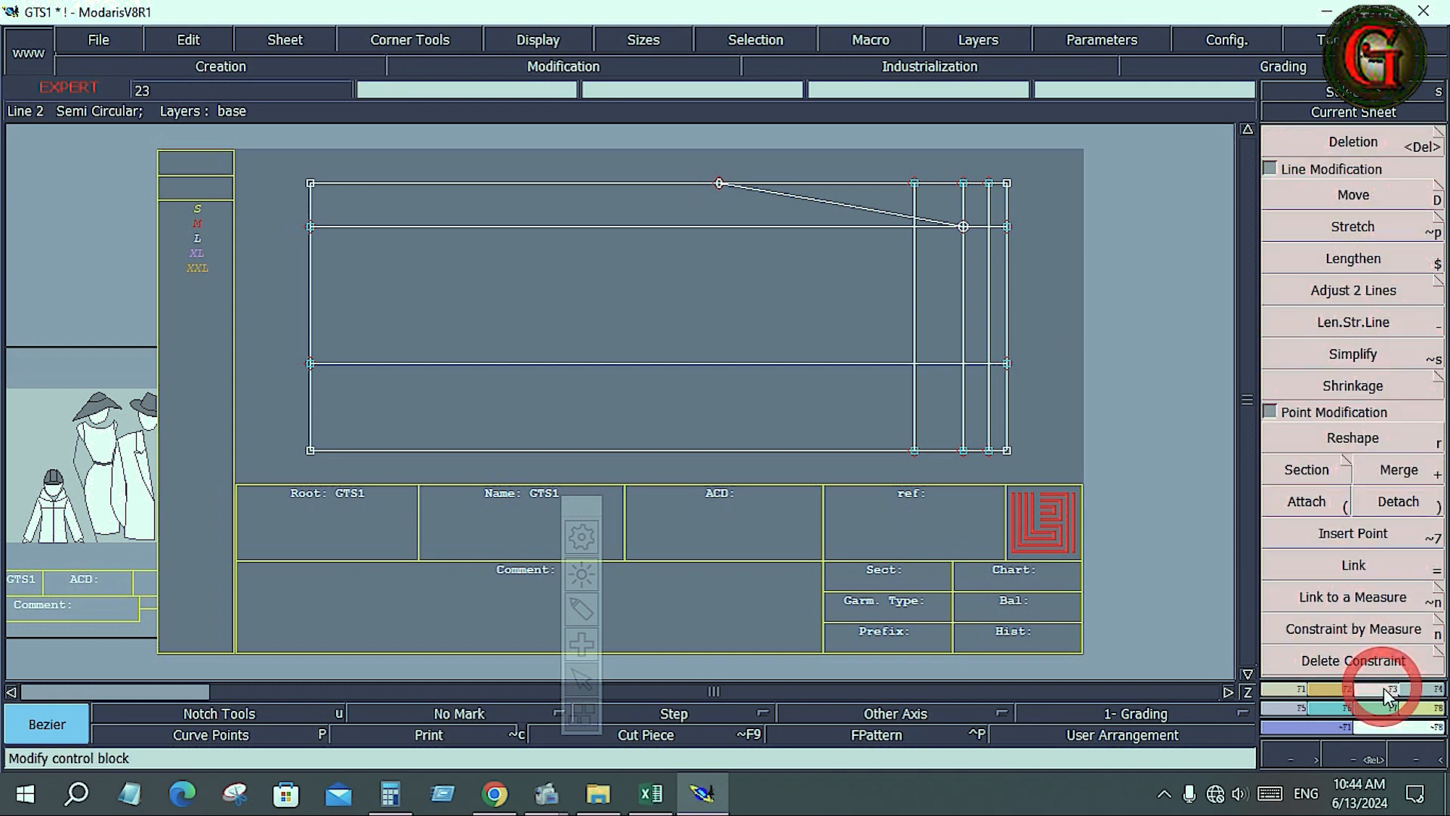
pyautogui.click(1352, 534)
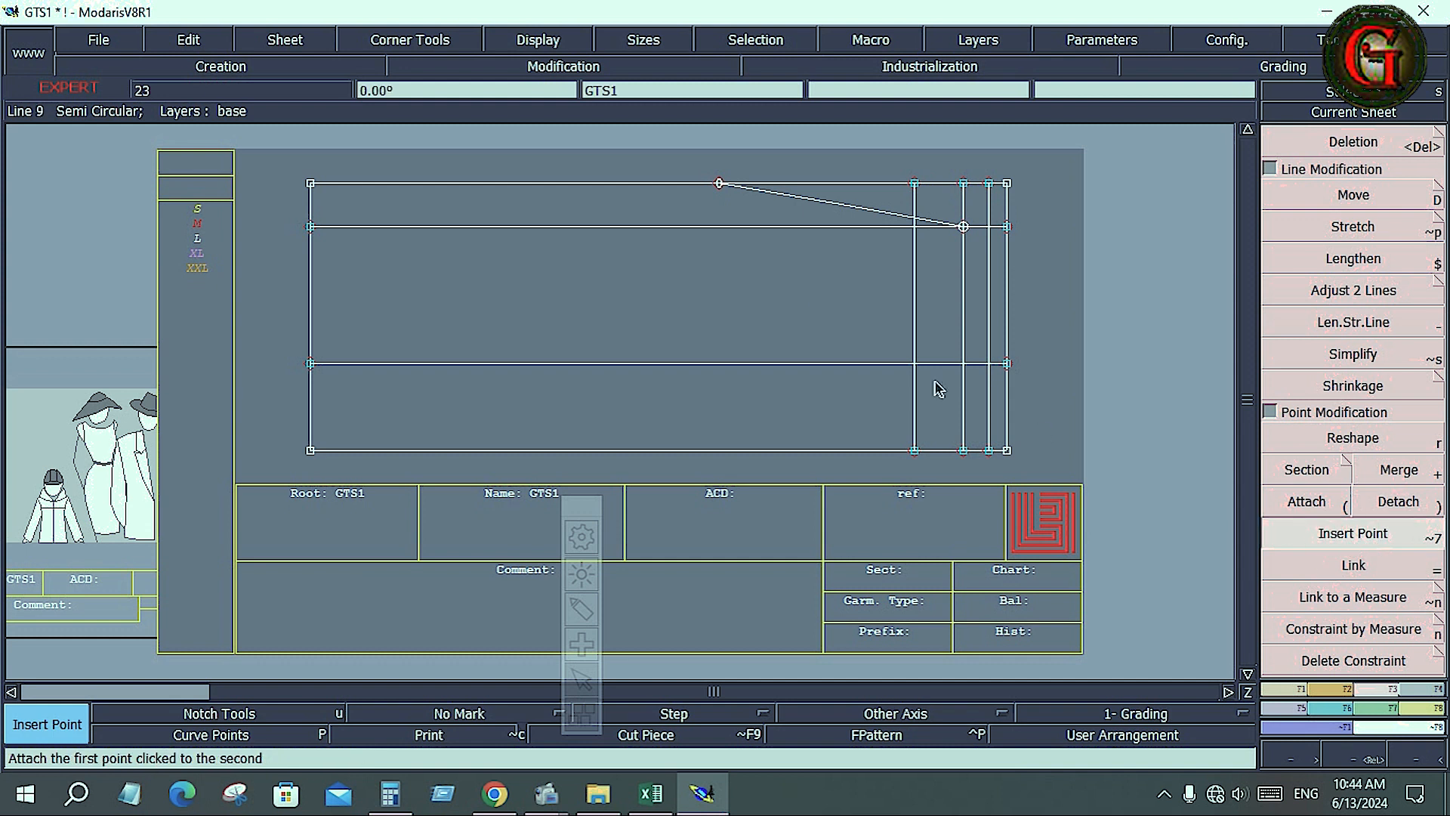
pyautogui.click(720, 186)
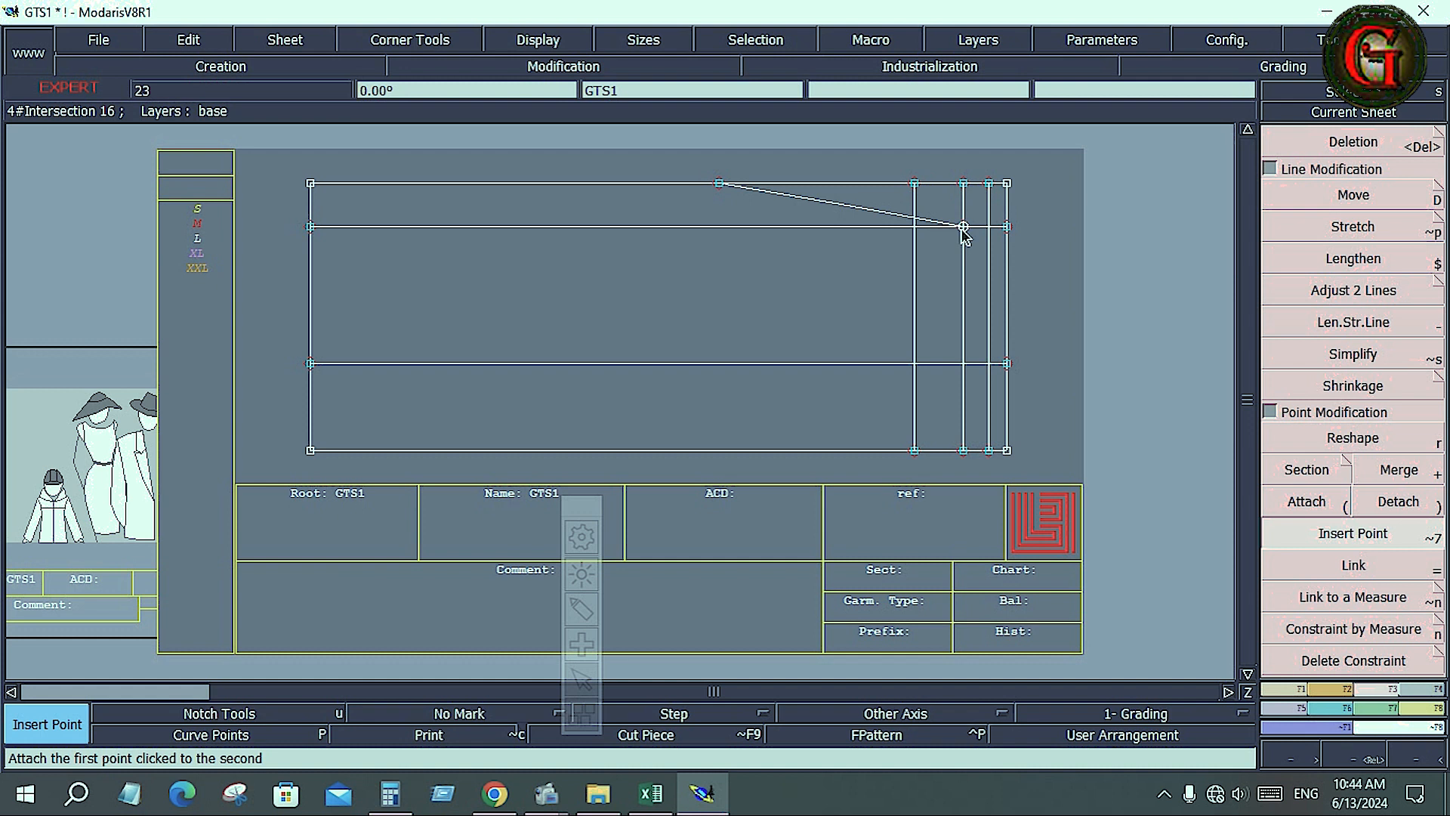
# - Draw a straight shoulder line with the Bezier tool from the shoulder point to the neck-width point on the rectangle's right edge
pyautogui.press('F1')
pyautogui.click(1375, 598)
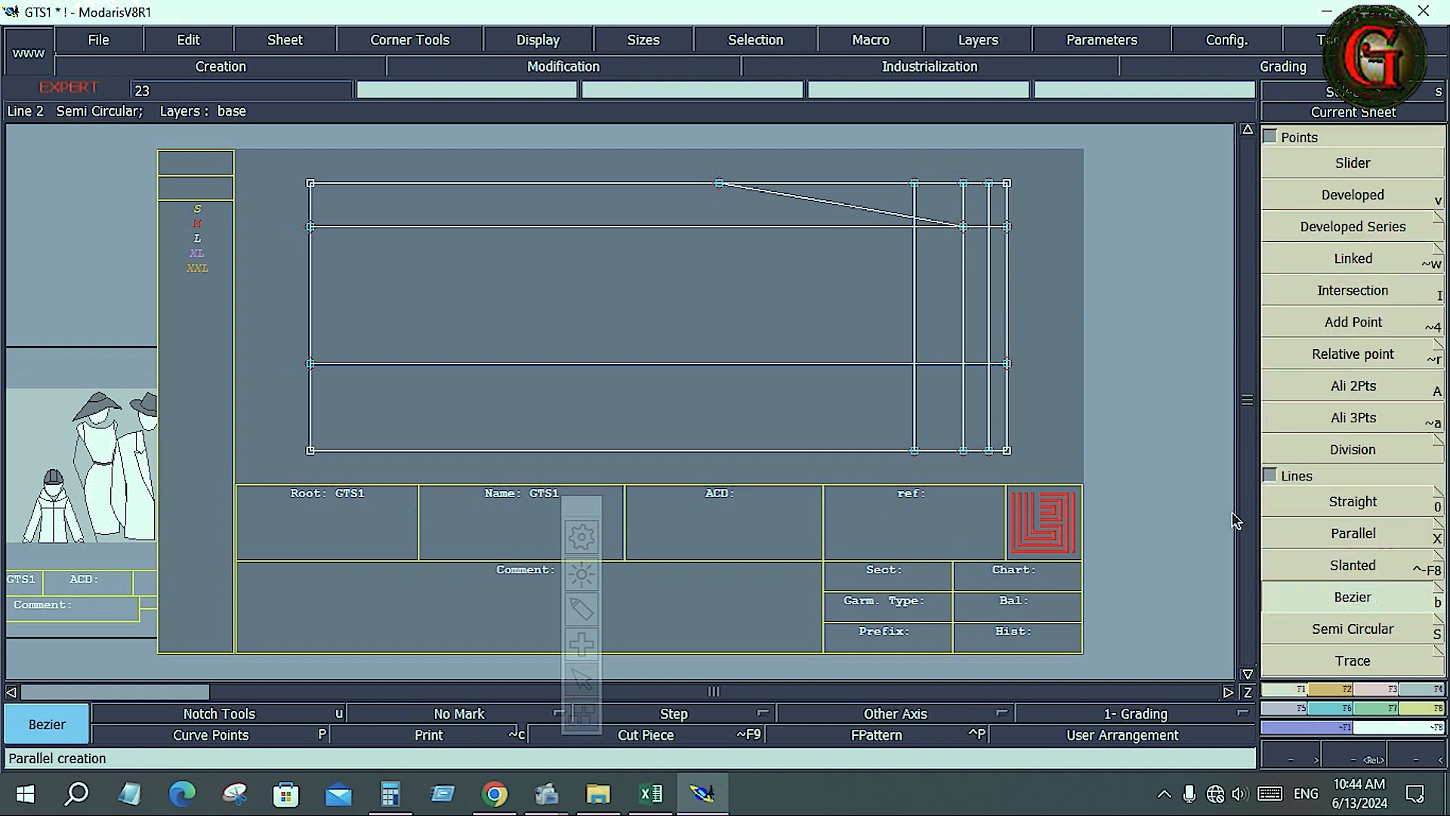
pyautogui.click(963, 226)
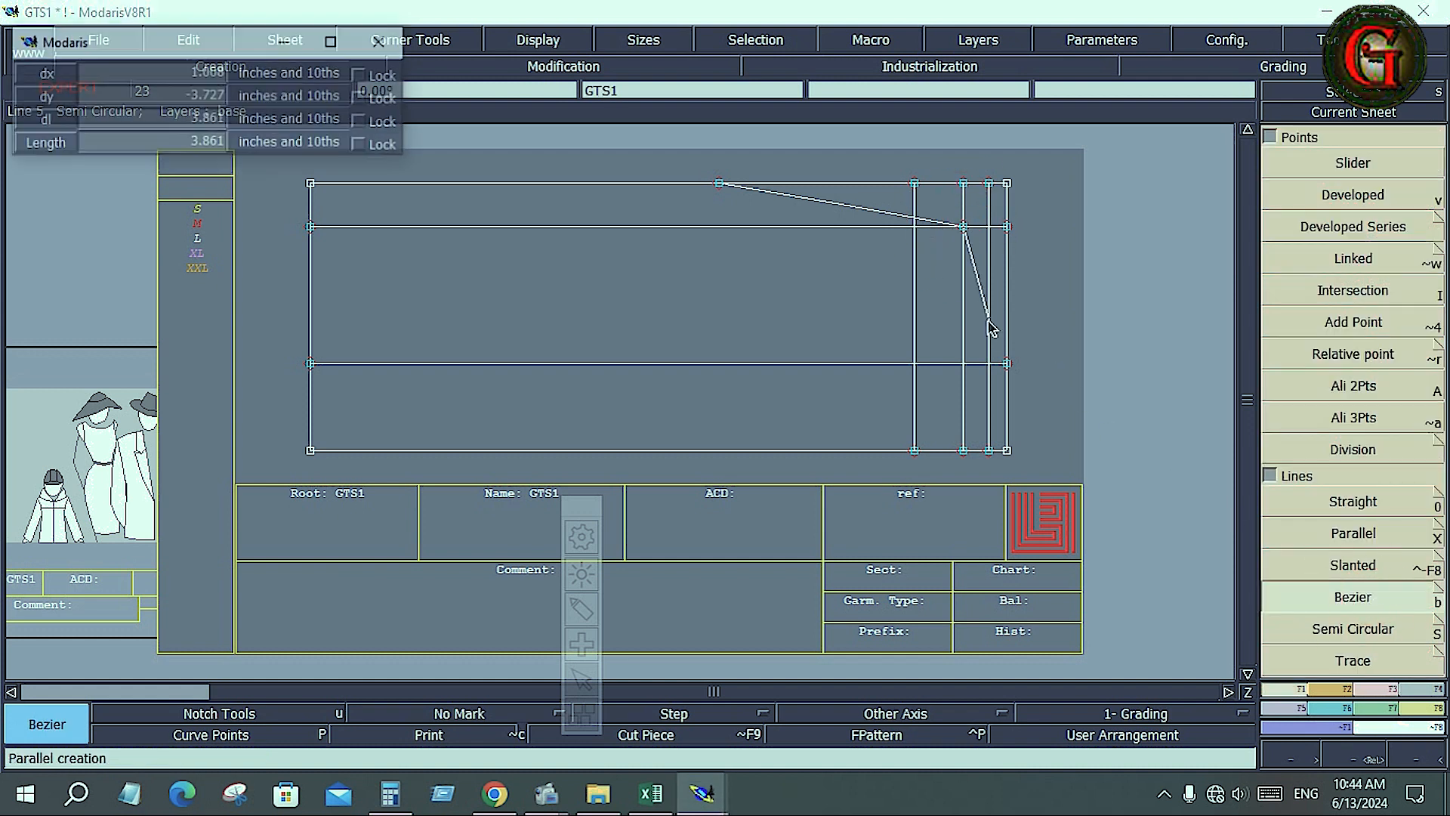
pyautogui.click(1006, 364)
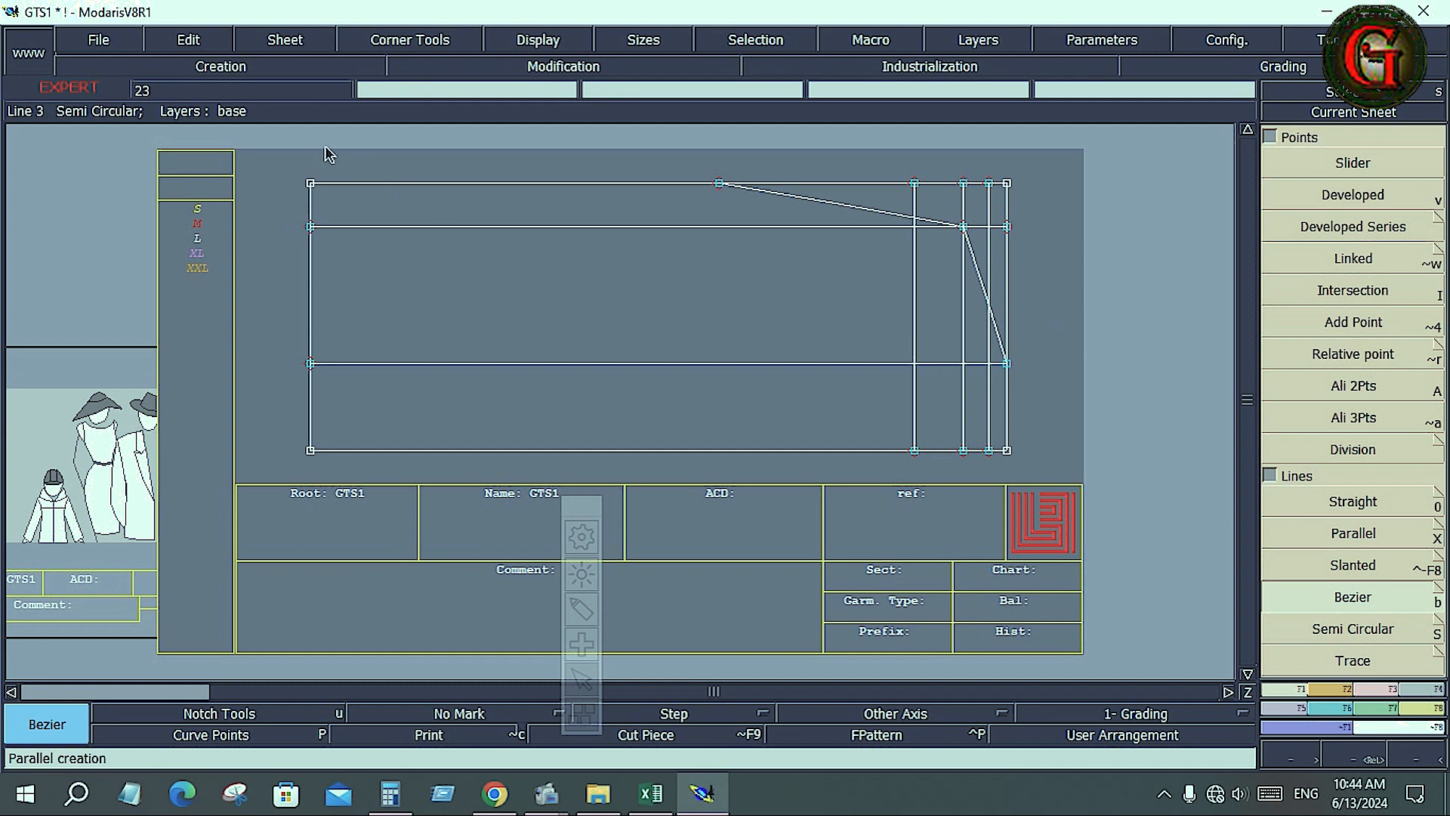
pyautogui.moveTo(259, 132); pyautogui.dragTo(1043, 480)
pyautogui.click(1045, 460)
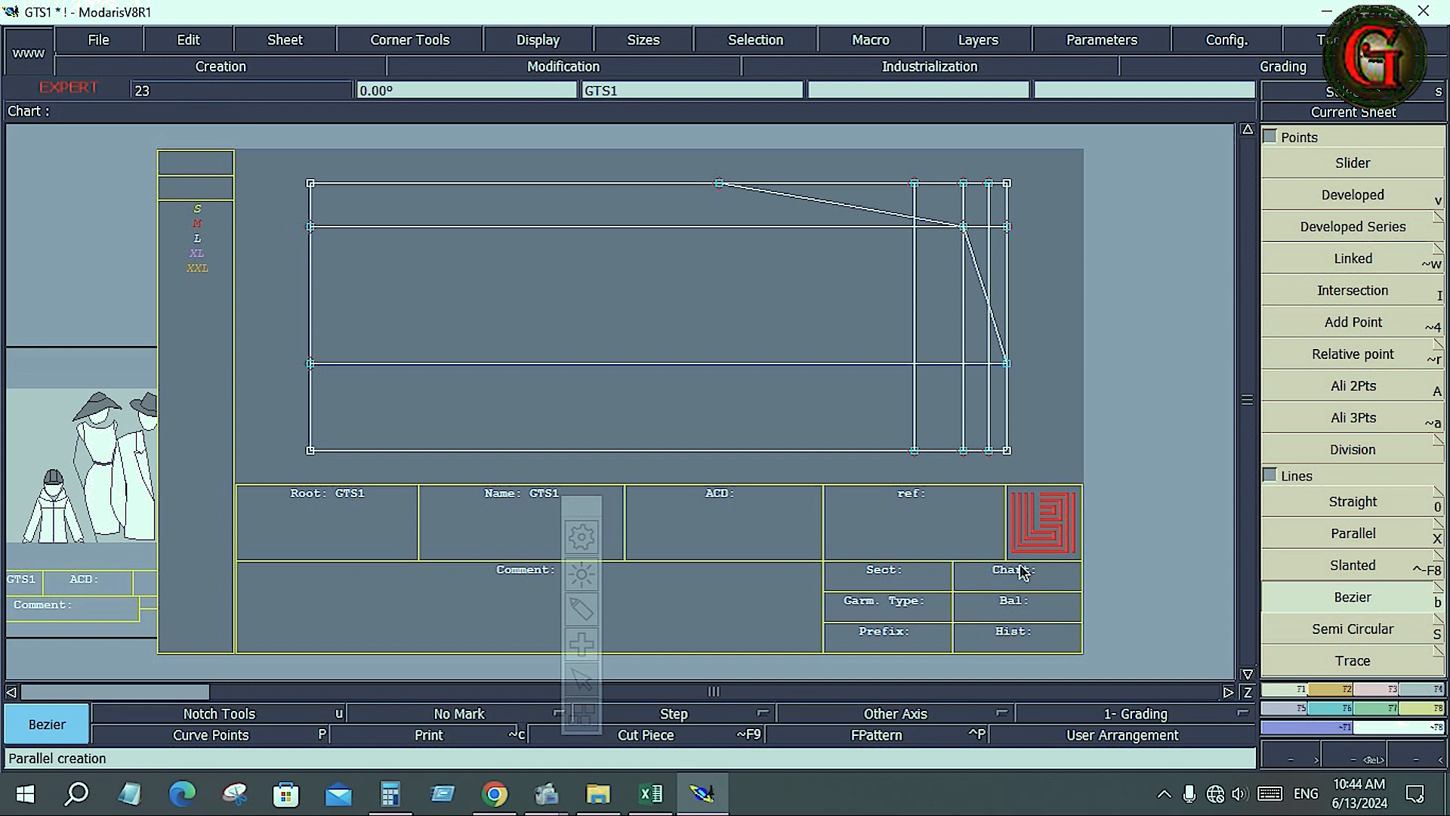
# - Switch to Excel, fill the SHOULDER FORWORD row with yellow, and pick out the sloped shoulder line in Modaris
pyautogui.click(650, 792)
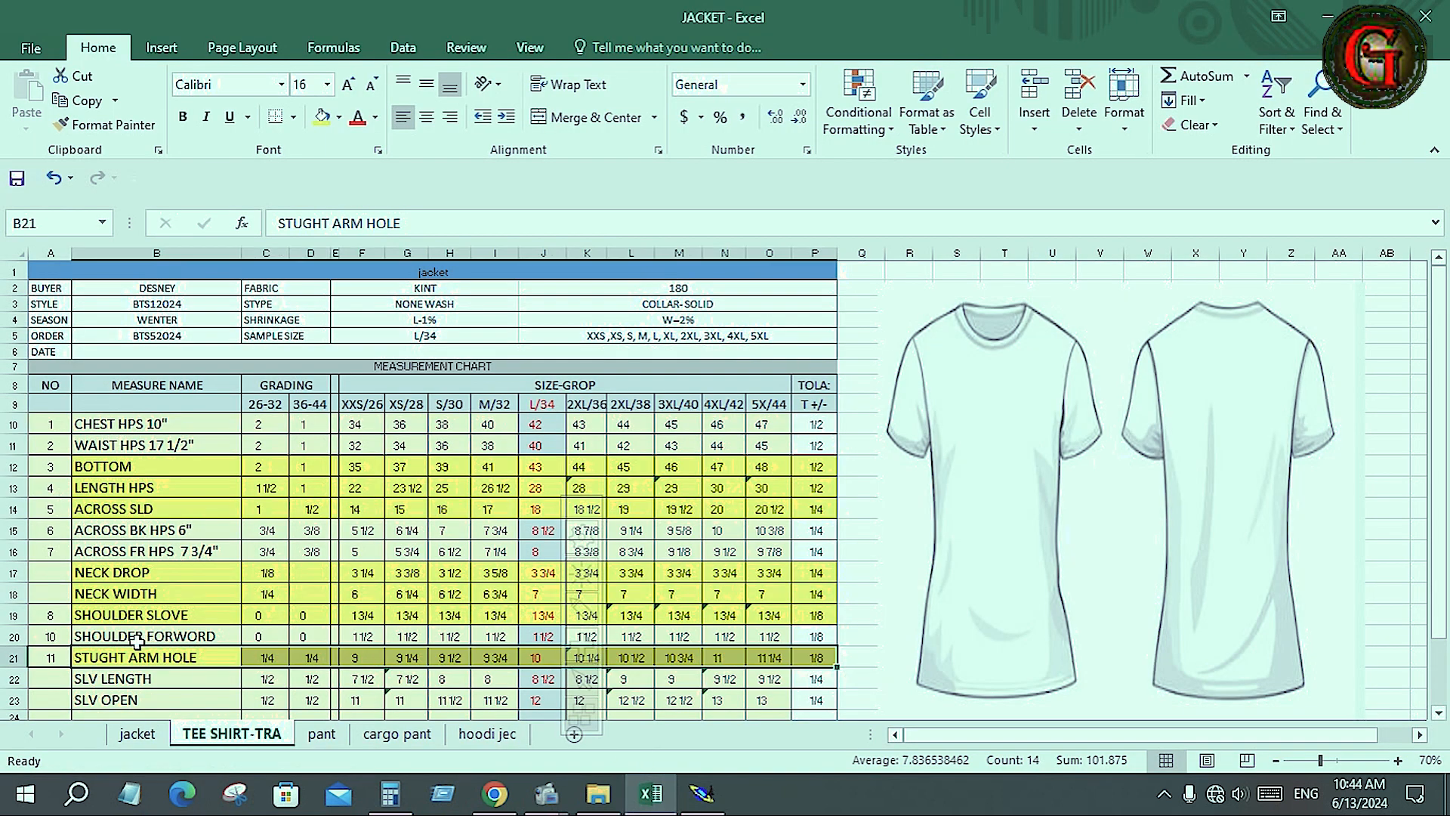
pyautogui.moveTo(94, 636); pyautogui.dragTo(824, 635)
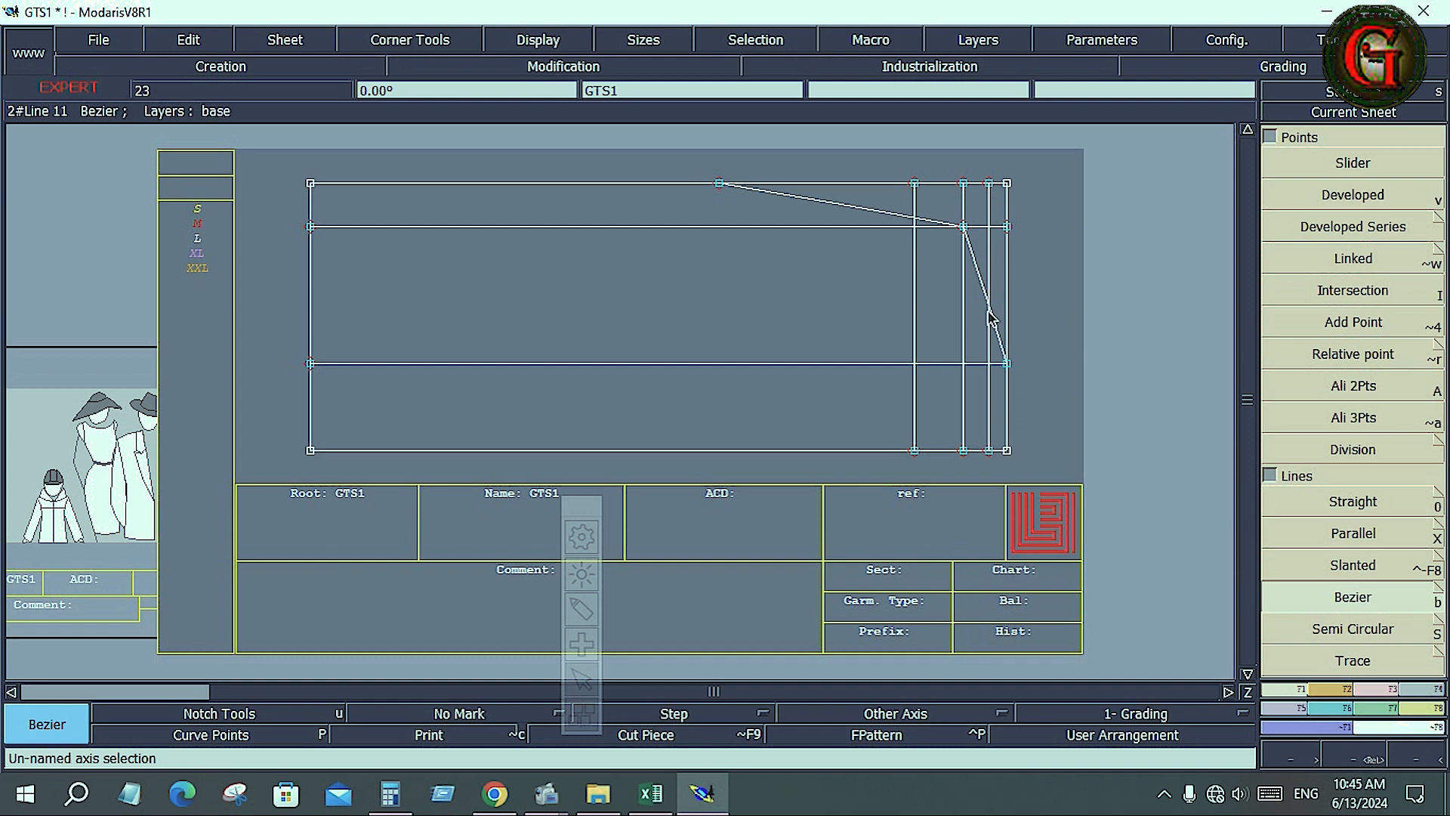
pyautogui.click(982, 268)
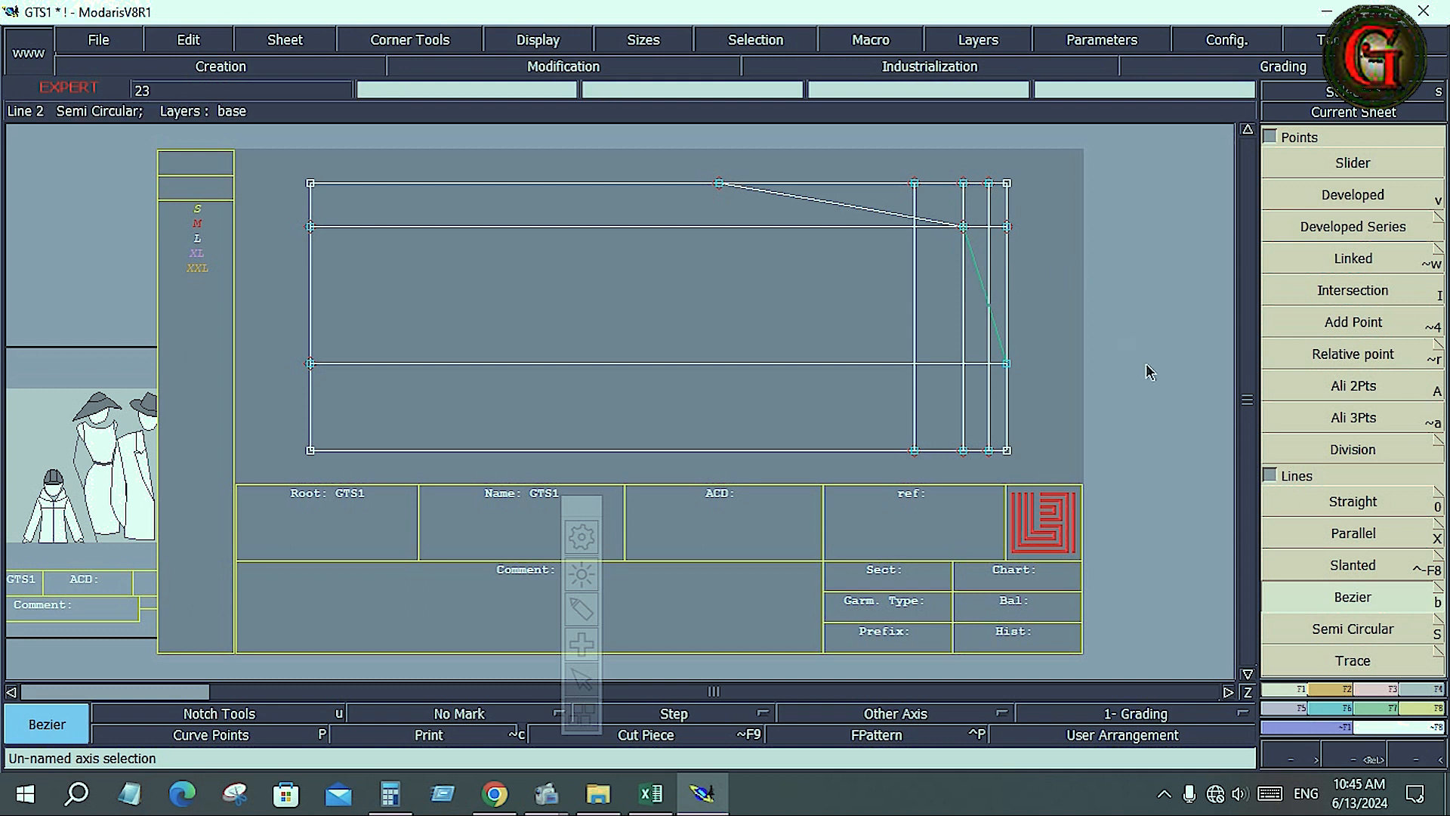
# - Draw a line parallel to the sloped shoulder line on its inner side, at a distance of -0.75 inches
pyautogui.click(1351, 534)
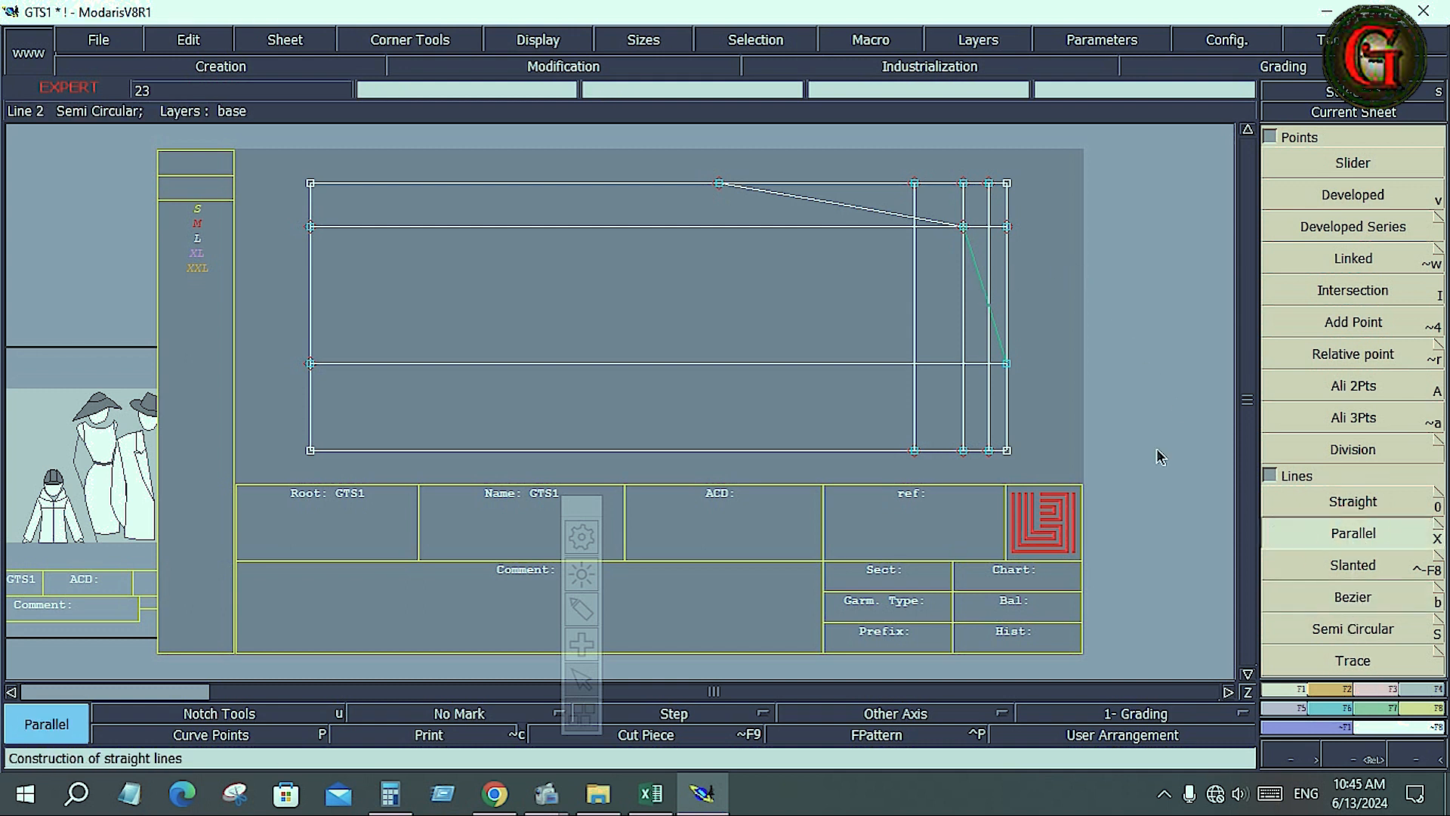
pyautogui.click(979, 281)
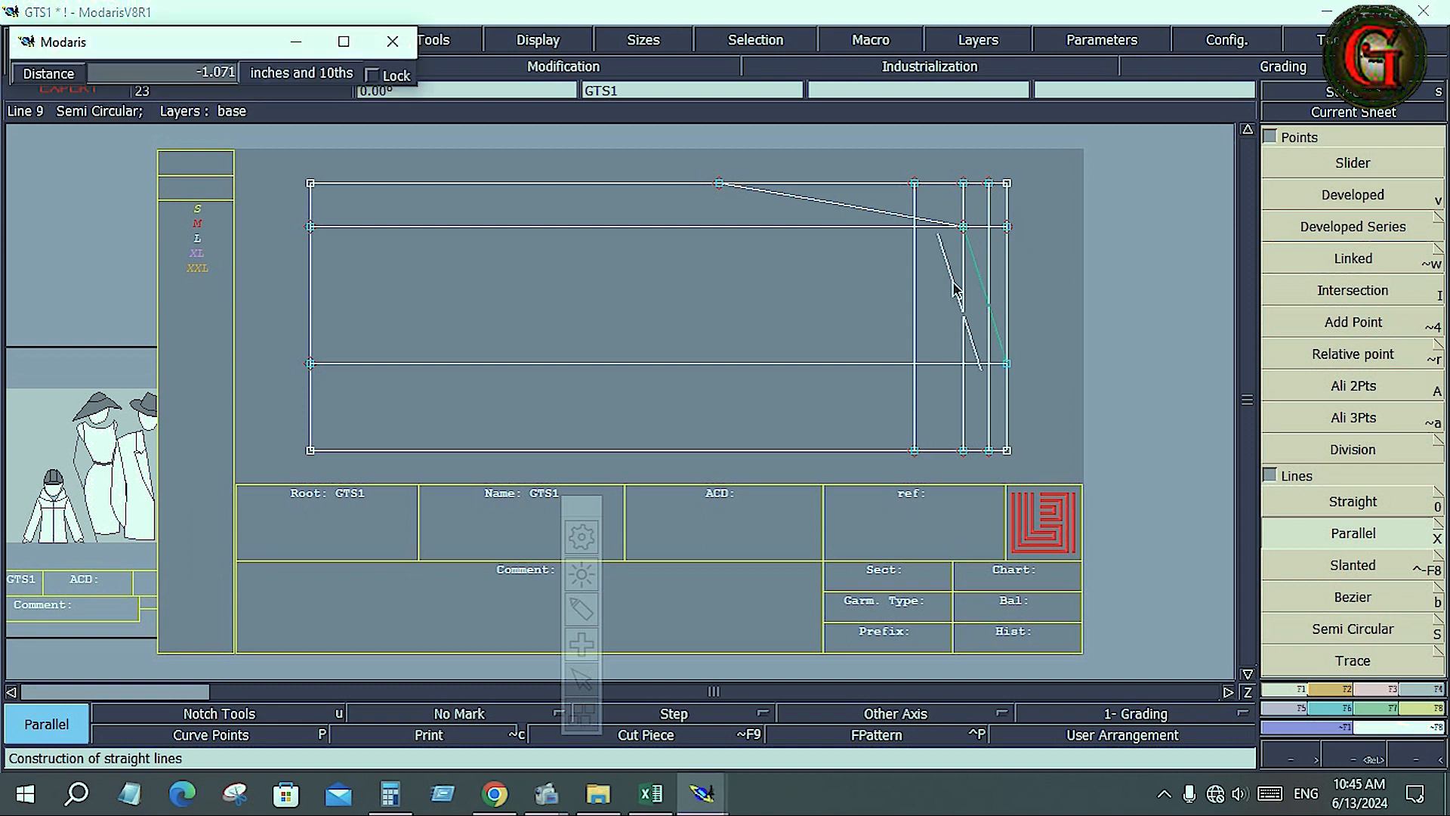
pyautogui.press('Down')
pyautogui.write('-')
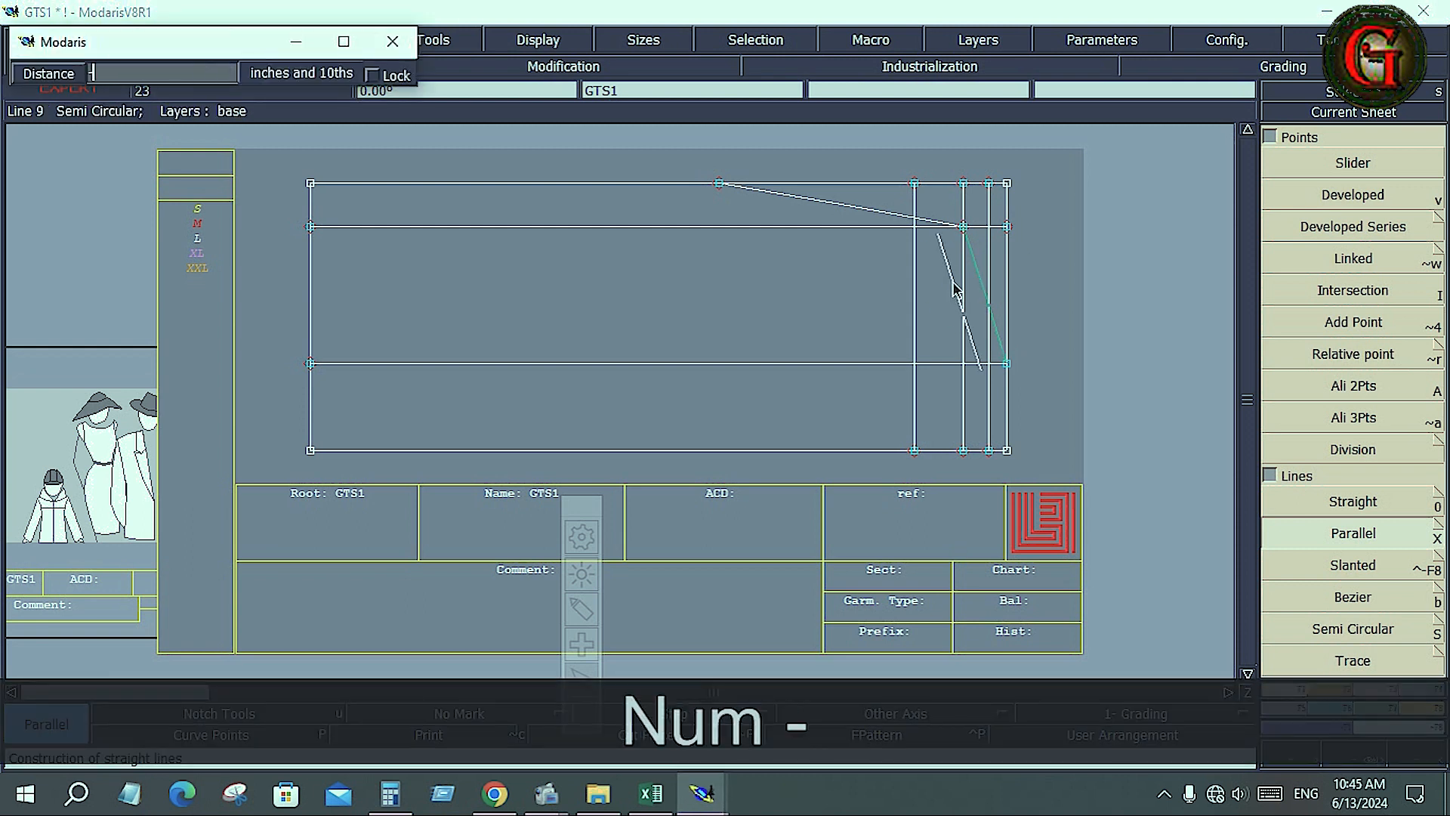
pyautogui.write('0.75')
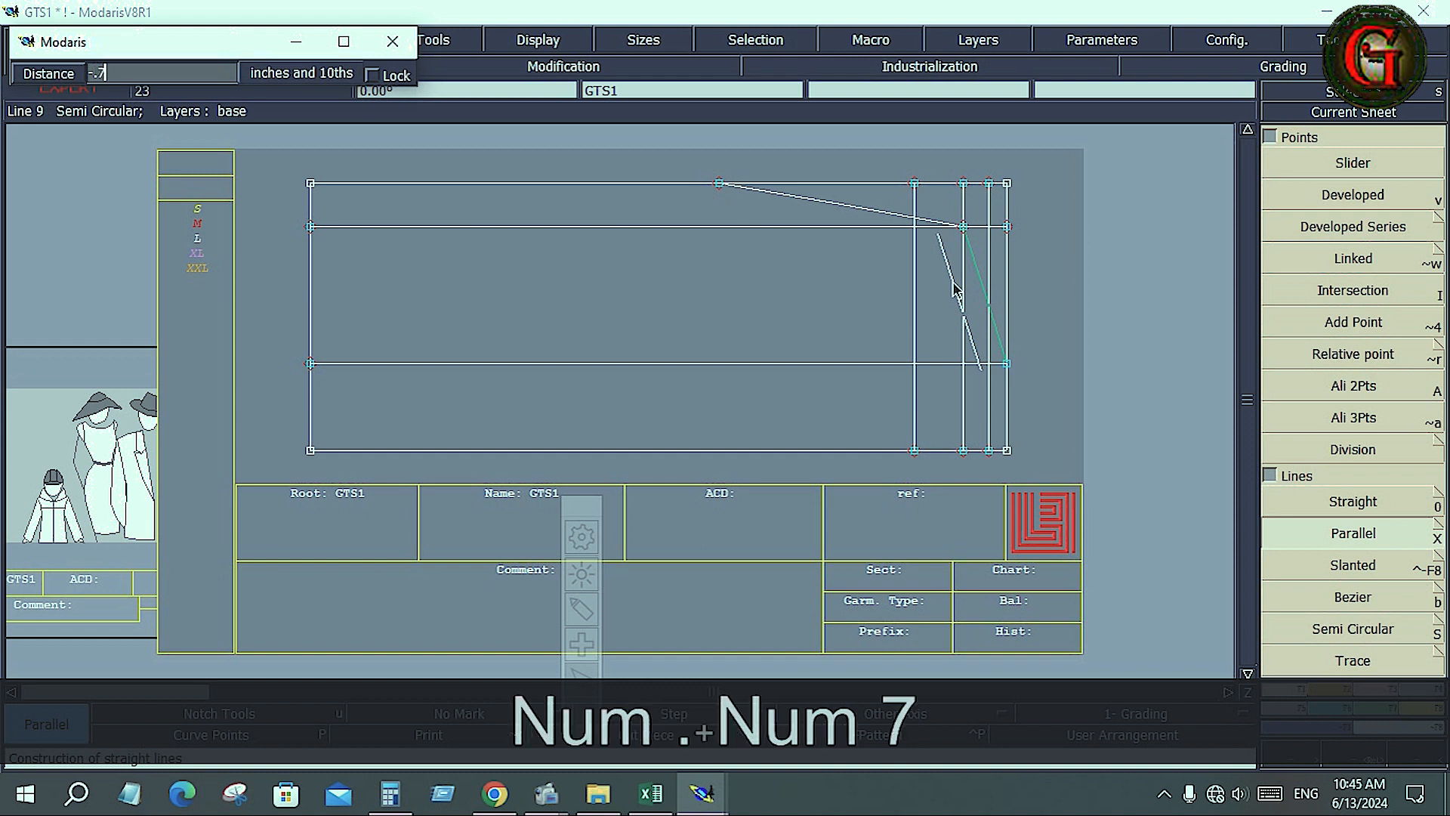
pyautogui.press('Return')
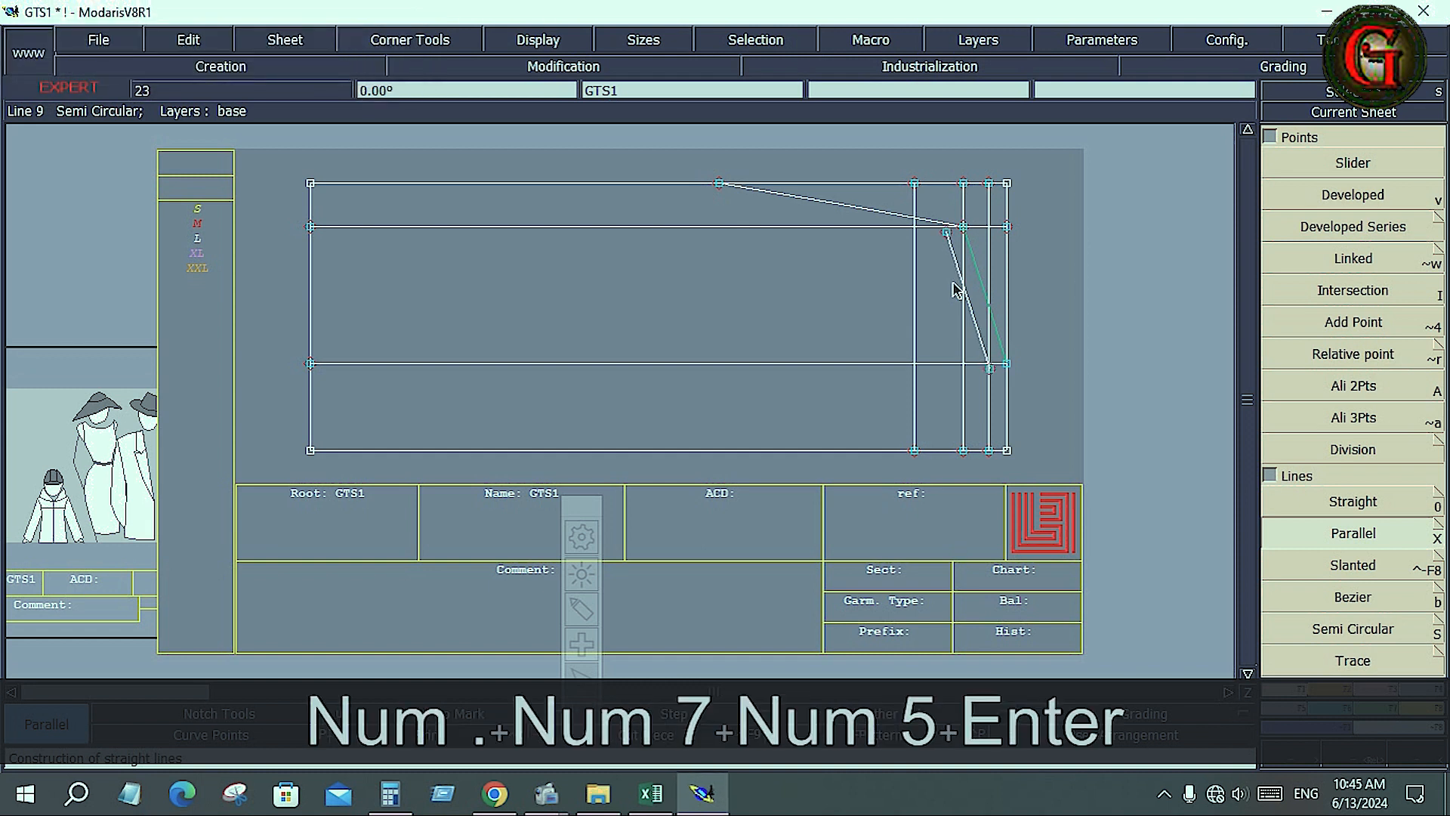
# - Draw a second line parallel to the sloped shoulder line on its outer side, at a distance of 0.75 inches
pyautogui.click(985, 289)
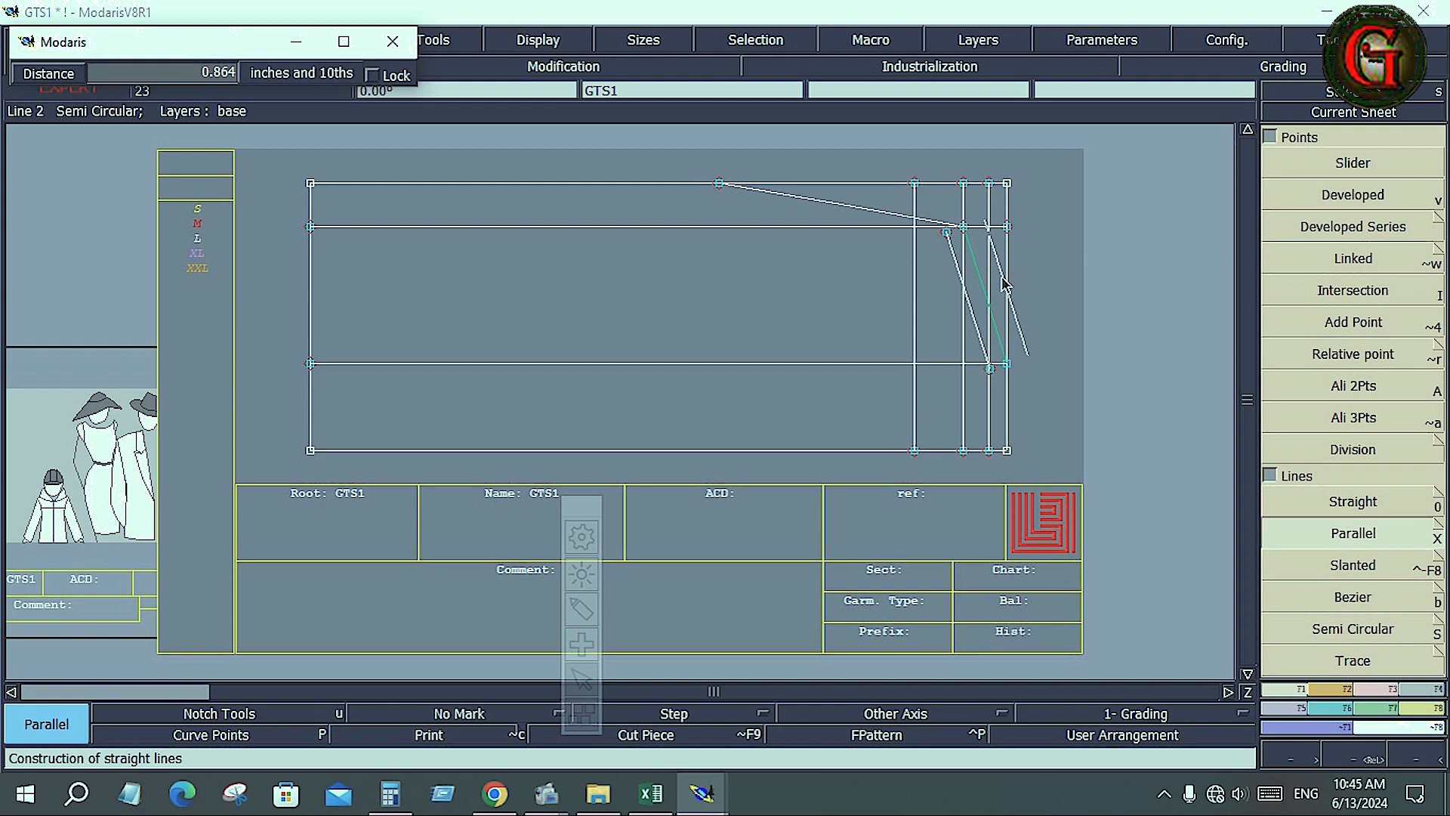
pyautogui.press('Down')
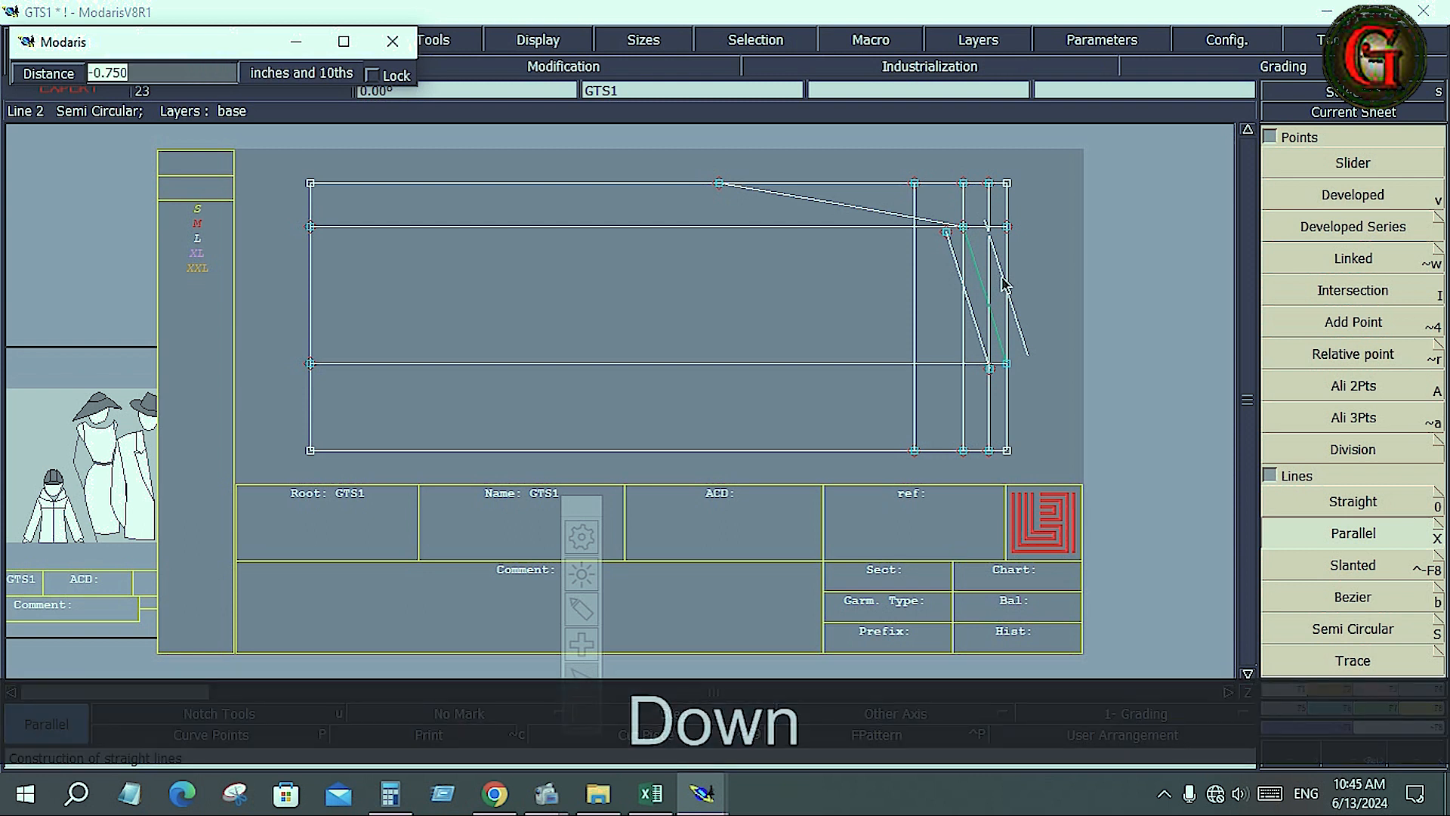
pyautogui.write('.75')
pyautogui.press('Return')
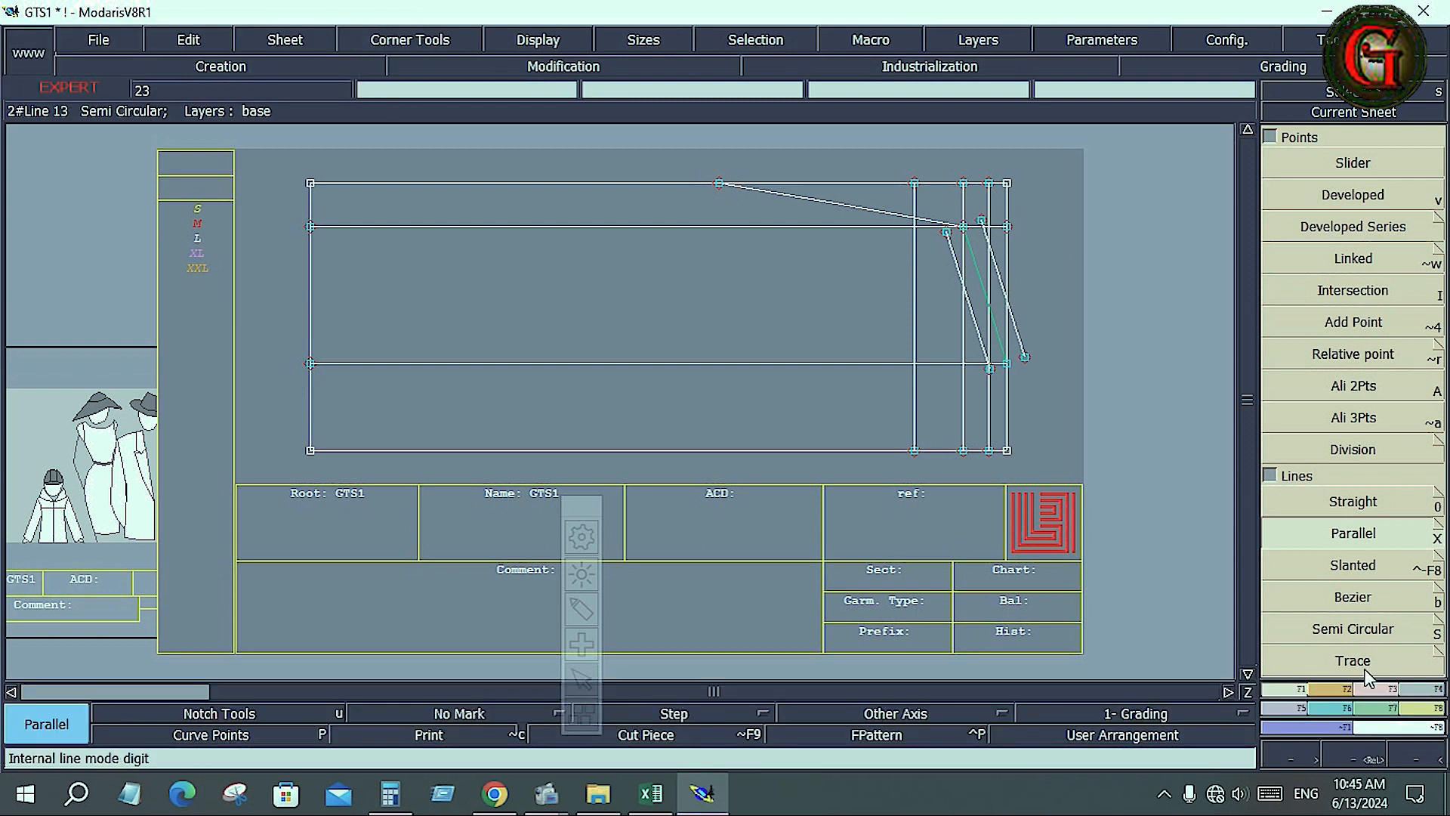
# - Review the SHOULDER FORWORD, ACROSS BK HPS 6" and ACROSS FR HPS 7 3/4" rows in the Excel measurement chart
pyautogui.click(642, 801)
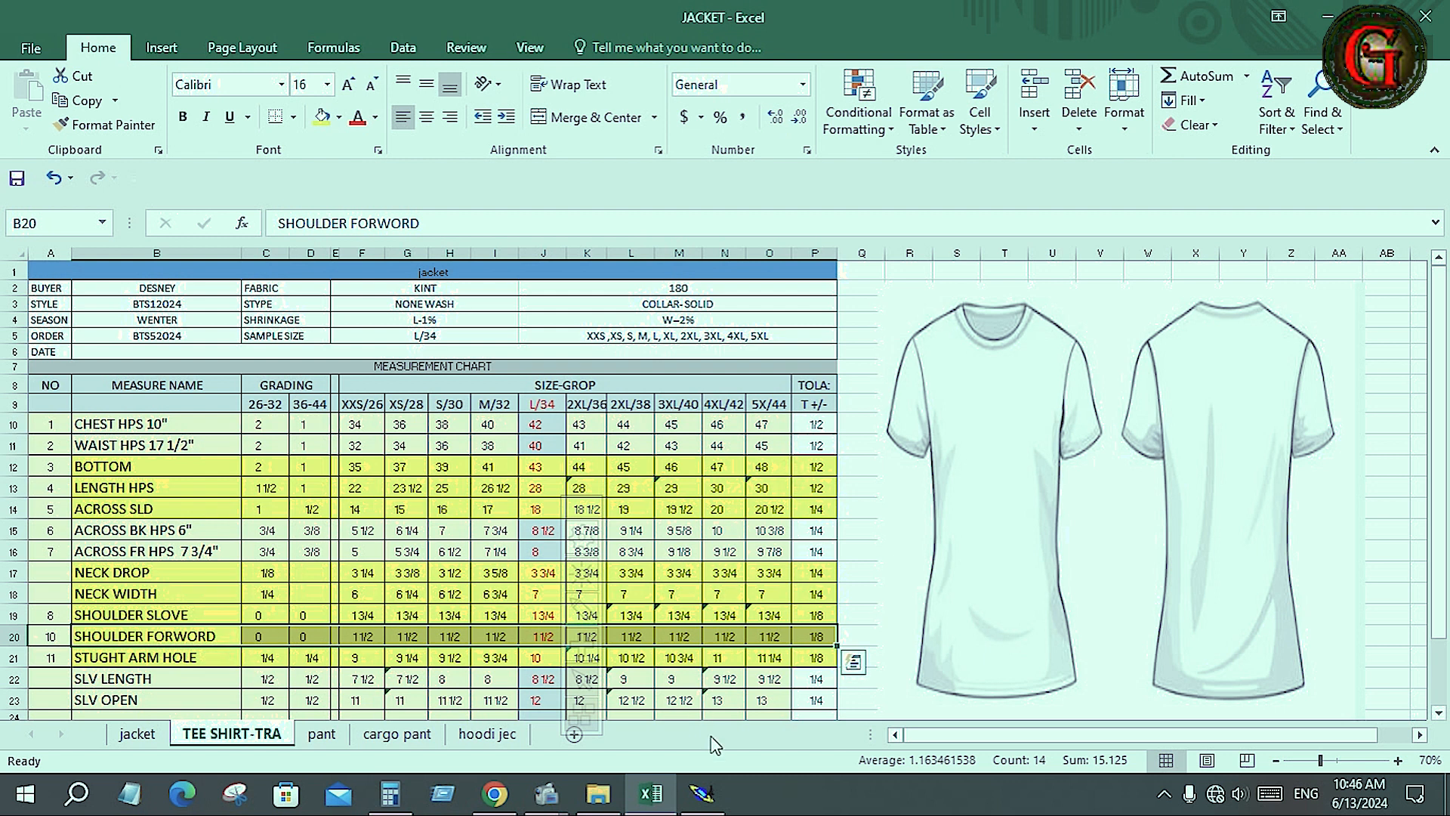
pyautogui.click(702, 791)
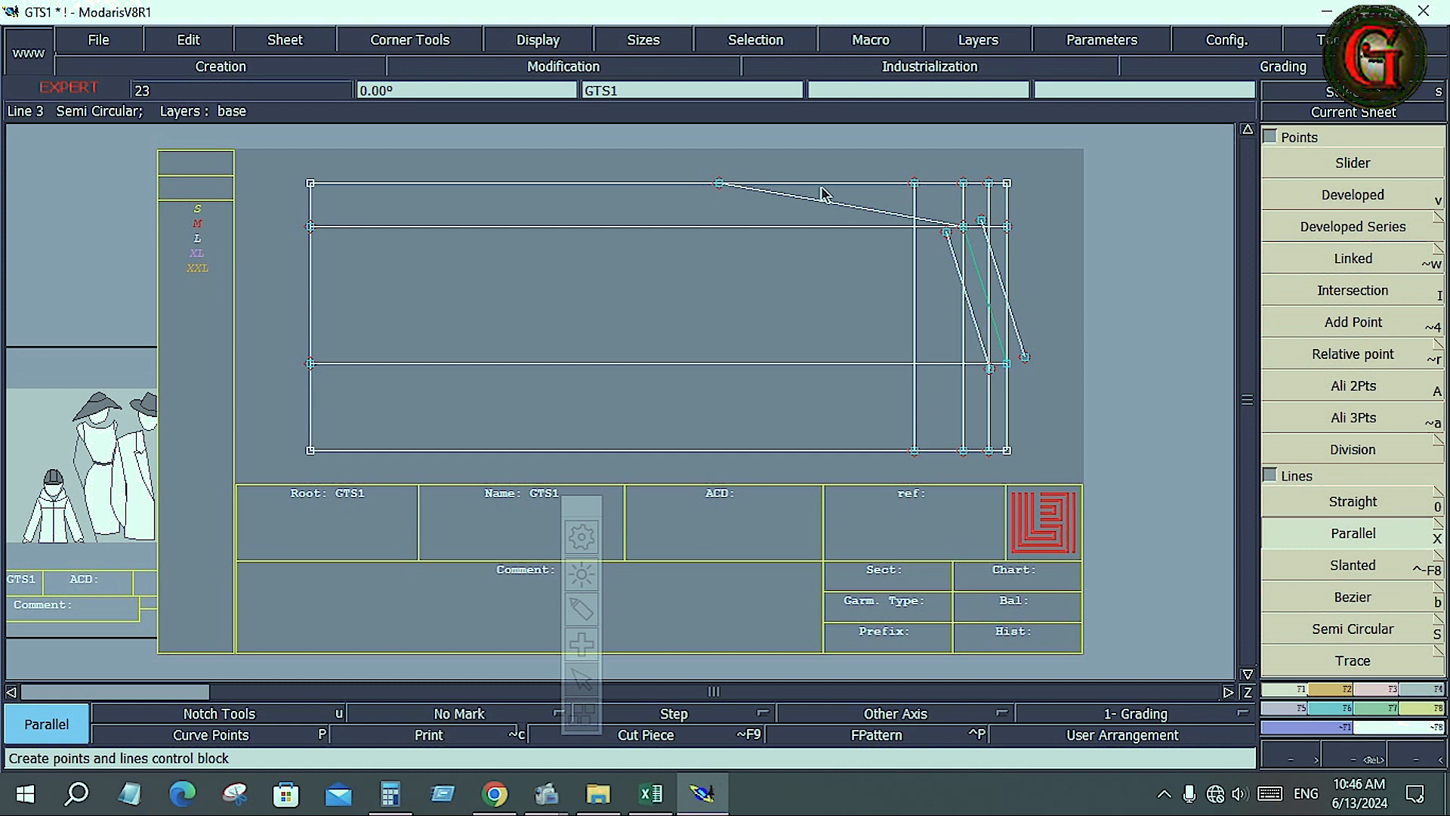
pyautogui.hotkey('alt', 'Tab')
pyautogui.moveTo(113, 530); pyautogui.dragTo(795, 530)
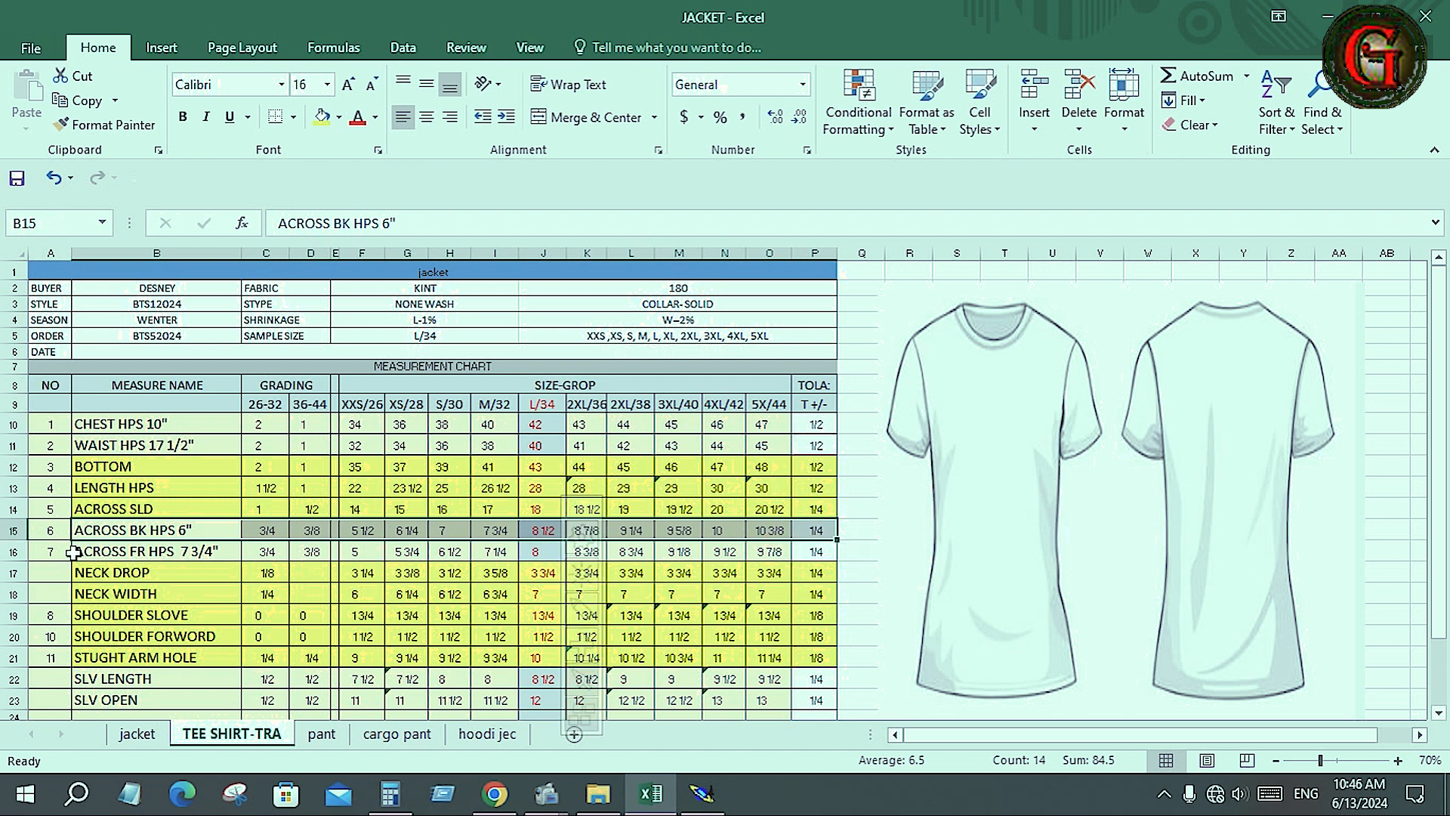
pyautogui.moveTo(73, 553); pyautogui.dragTo(820, 551)
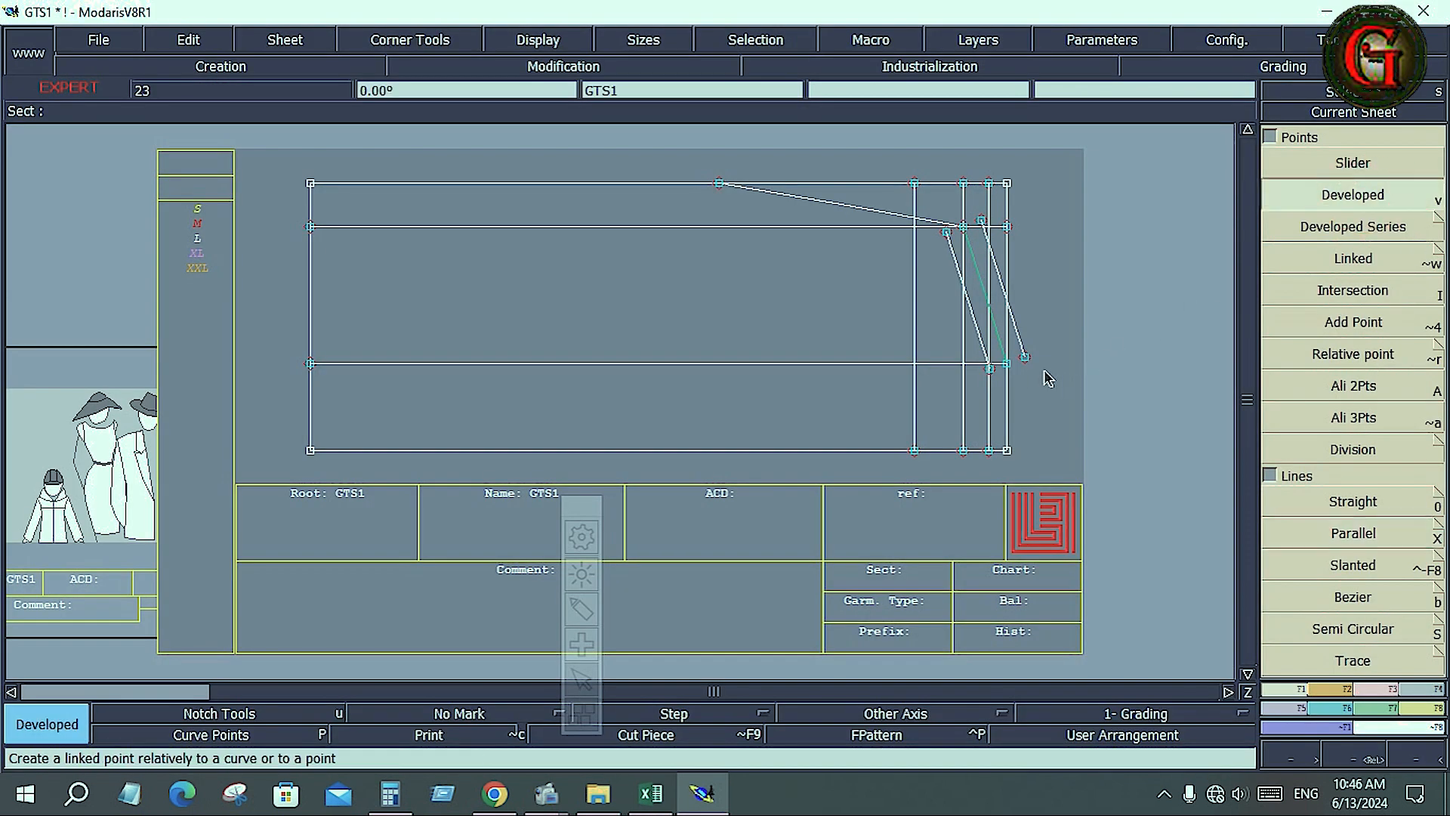
pyautogui.click(1008, 370)
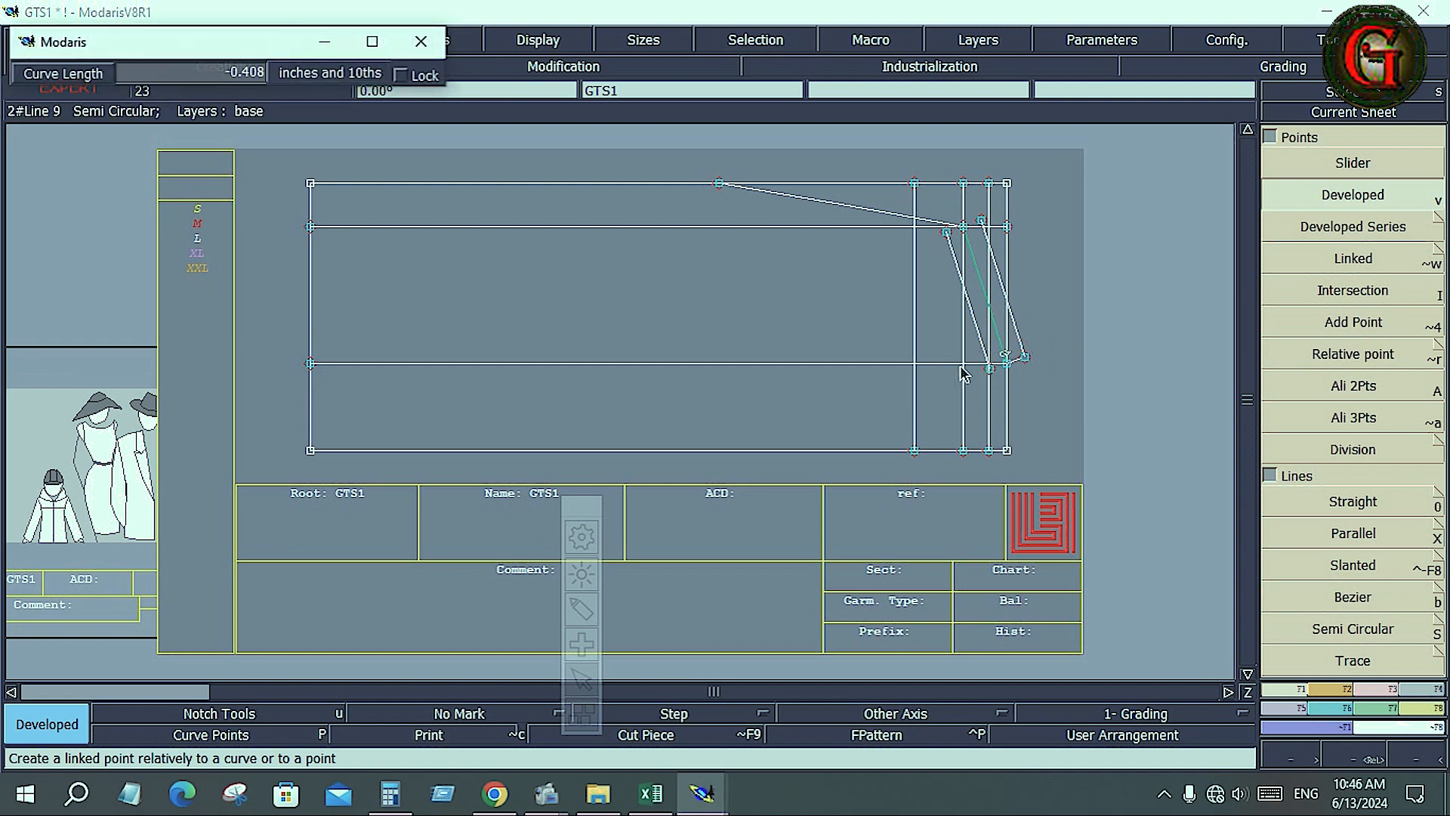
pyautogui.press('alt')
pyautogui.press('space')
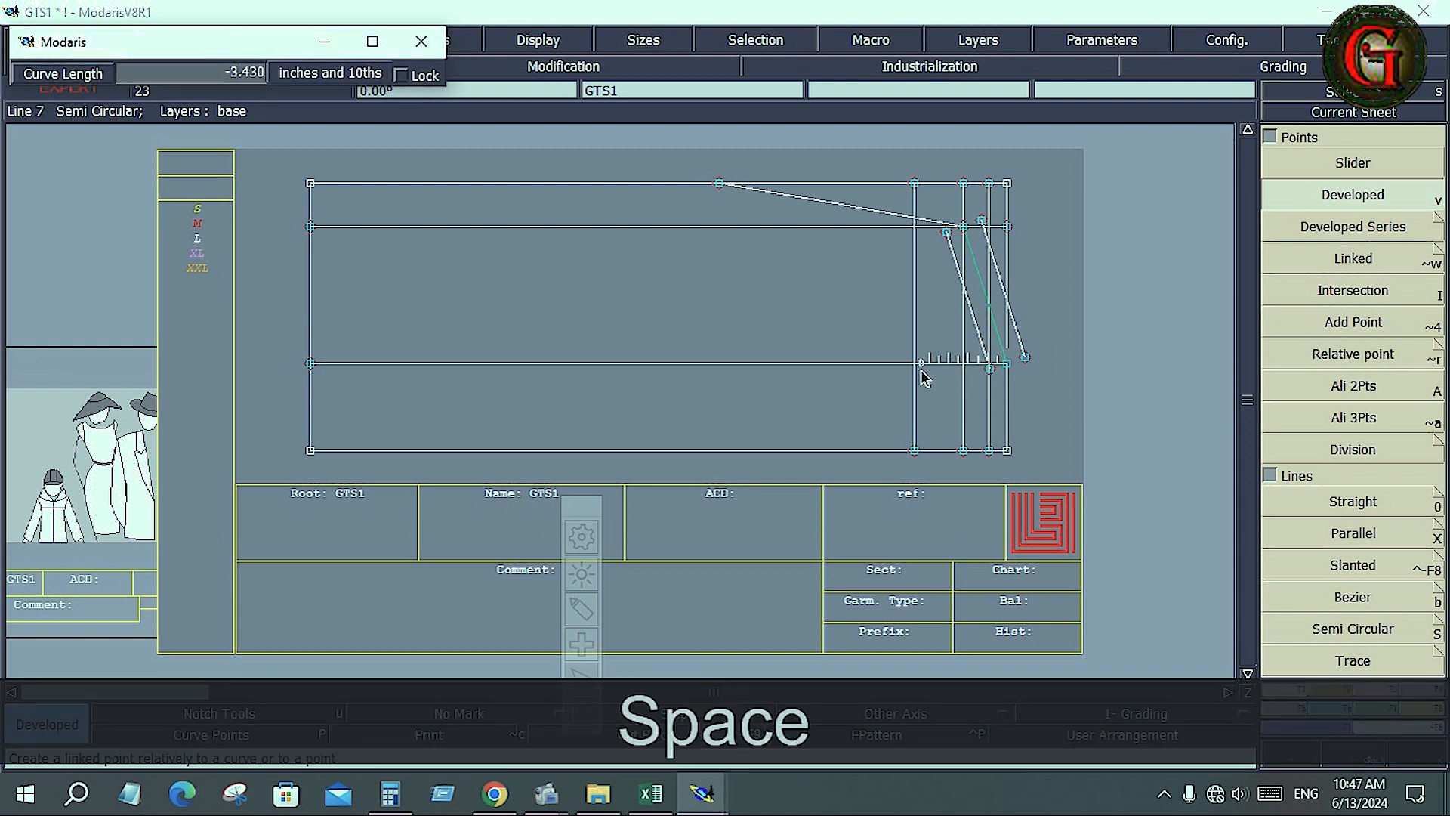
pyautogui.hotkey('ctrl', 'z')
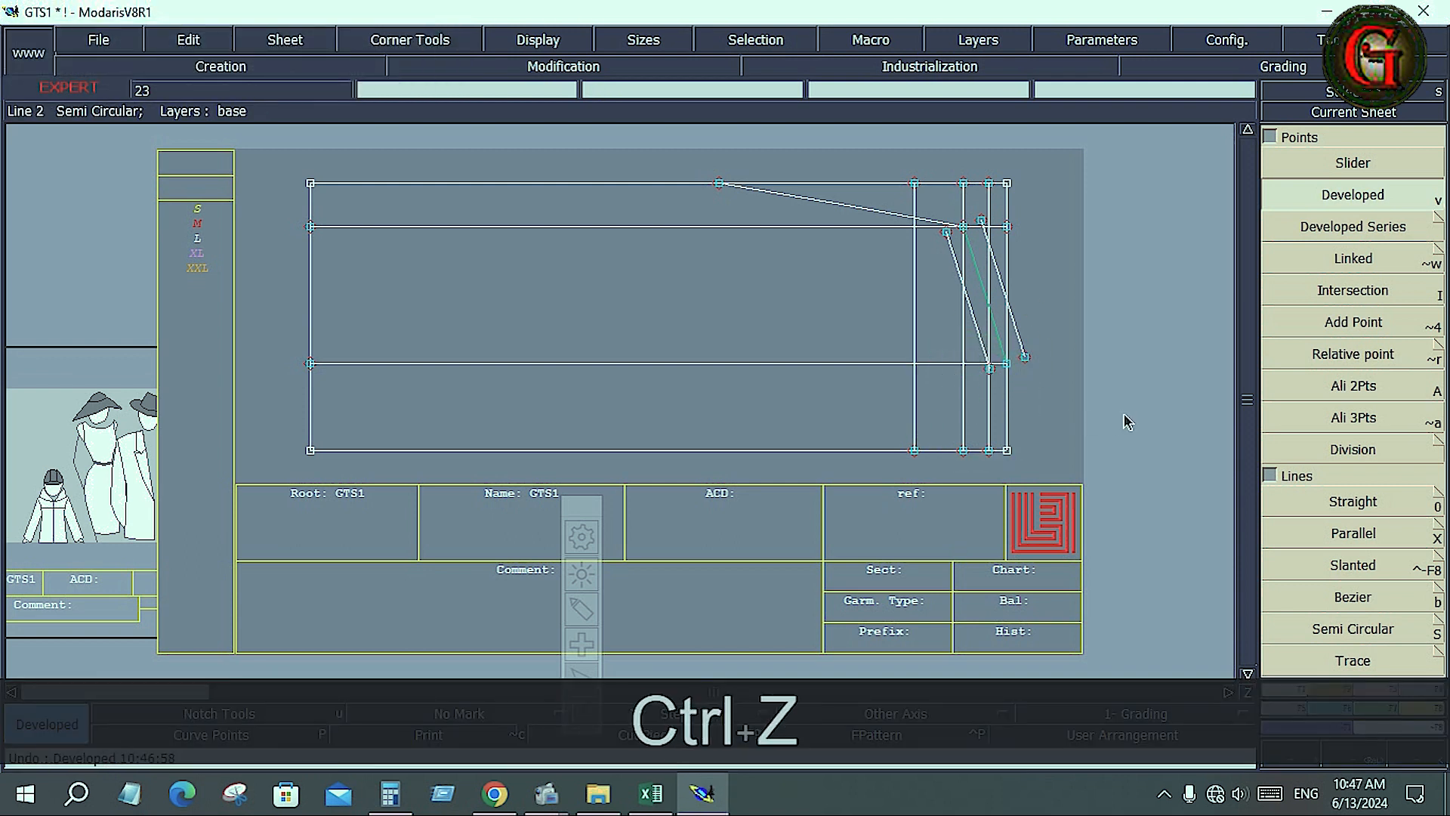
# - Draw a line parallel to the rectangle's right edge, 6 inches inside it, for the across-back level
pyautogui.click(1357, 540)
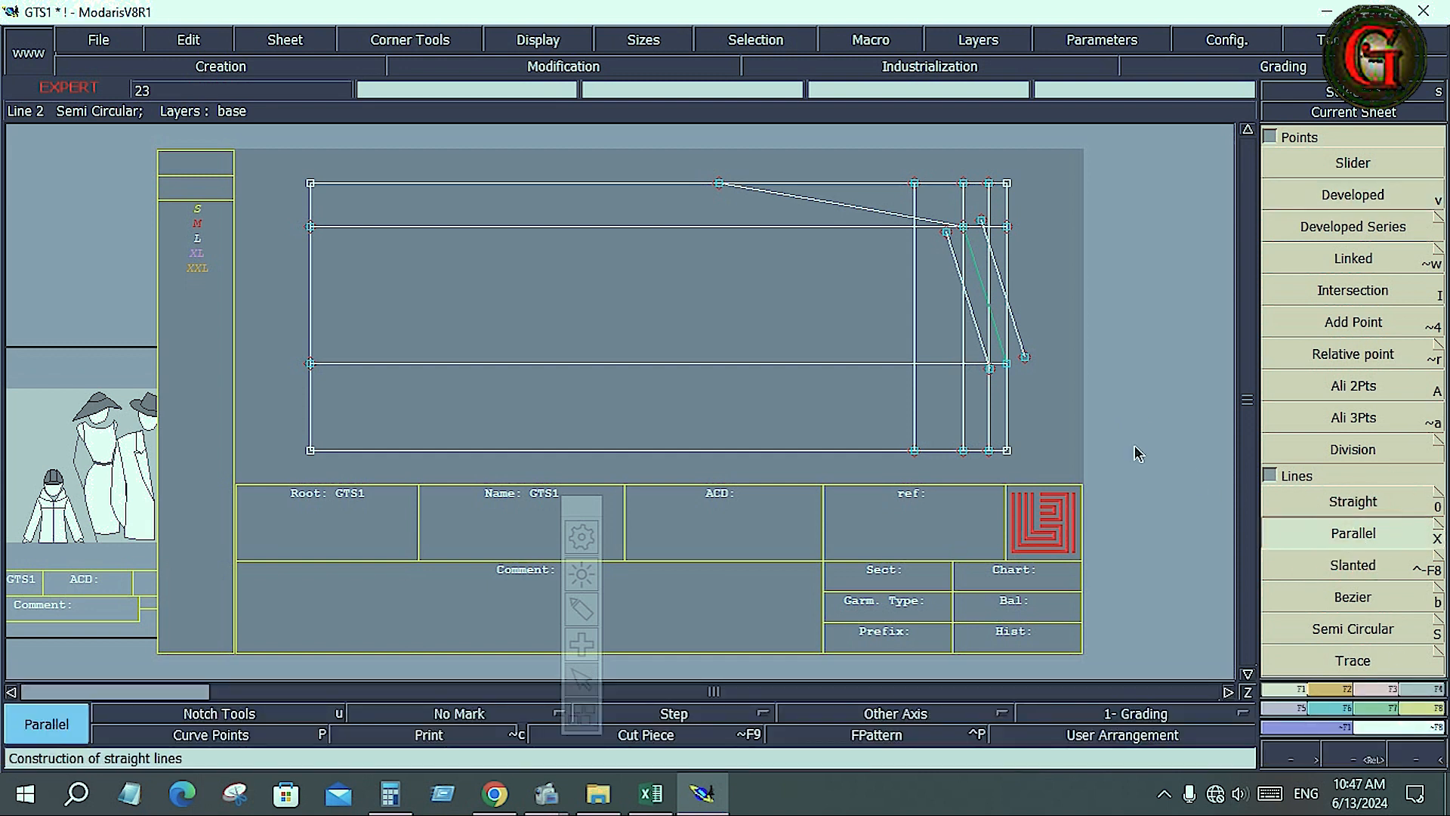
pyautogui.click(1008, 398)
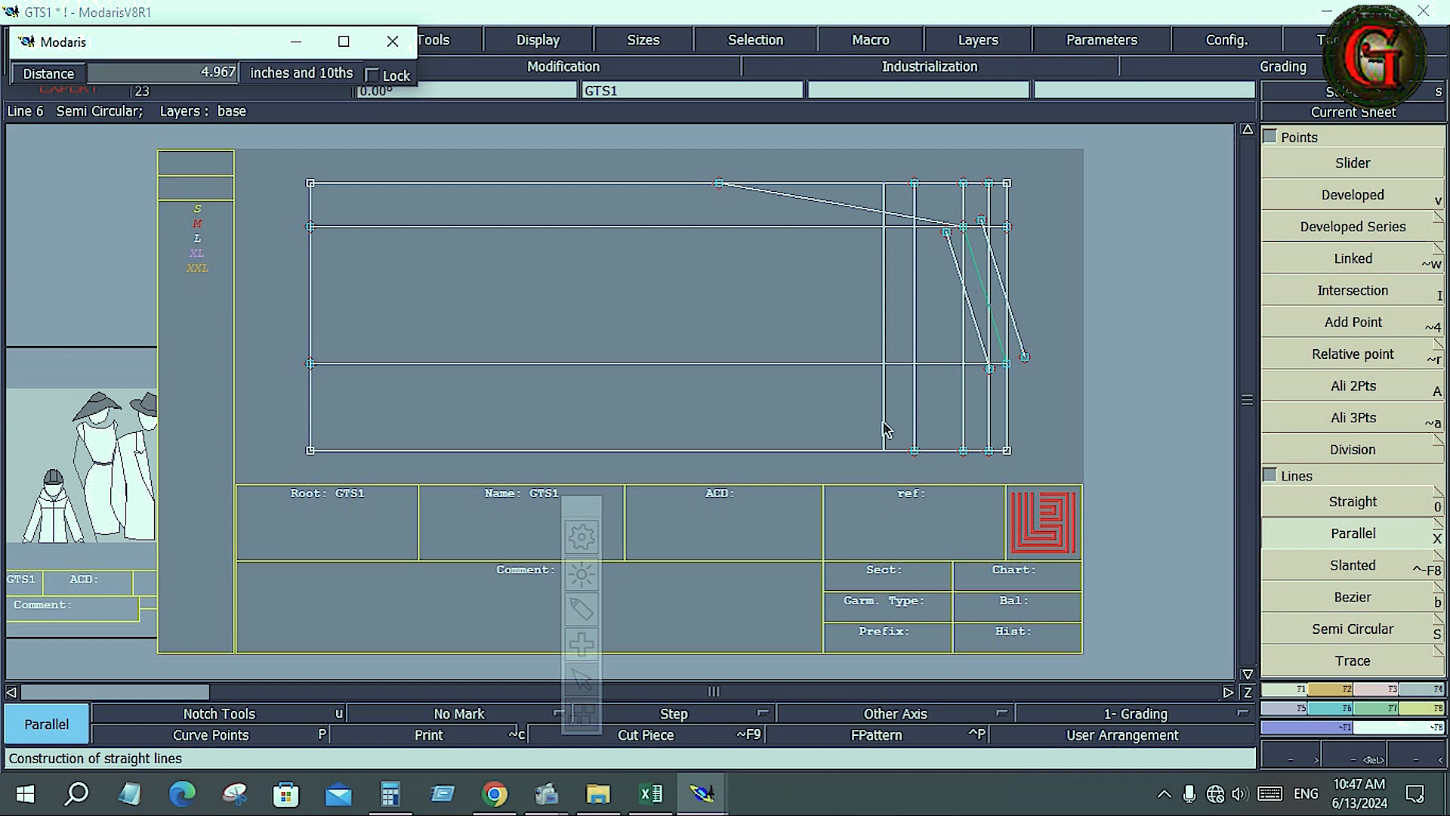
pyautogui.press('Down')
pyautogui.write('6')
pyautogui.press('Return')
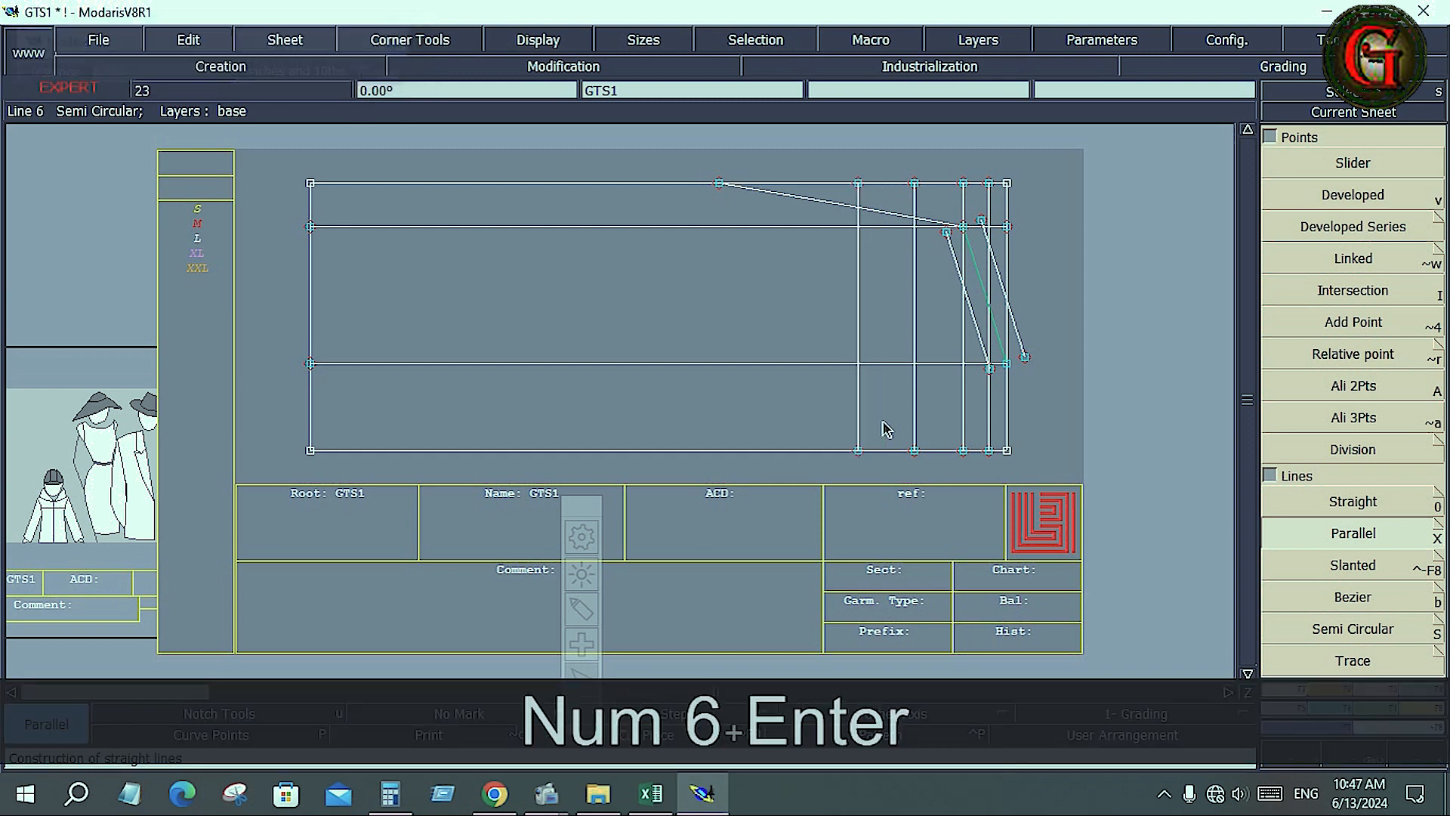
# - Draw a line parallel to the rectangle's right edge, 7.75 inches inside it, for the across-front level
pyautogui.click(1008, 412)
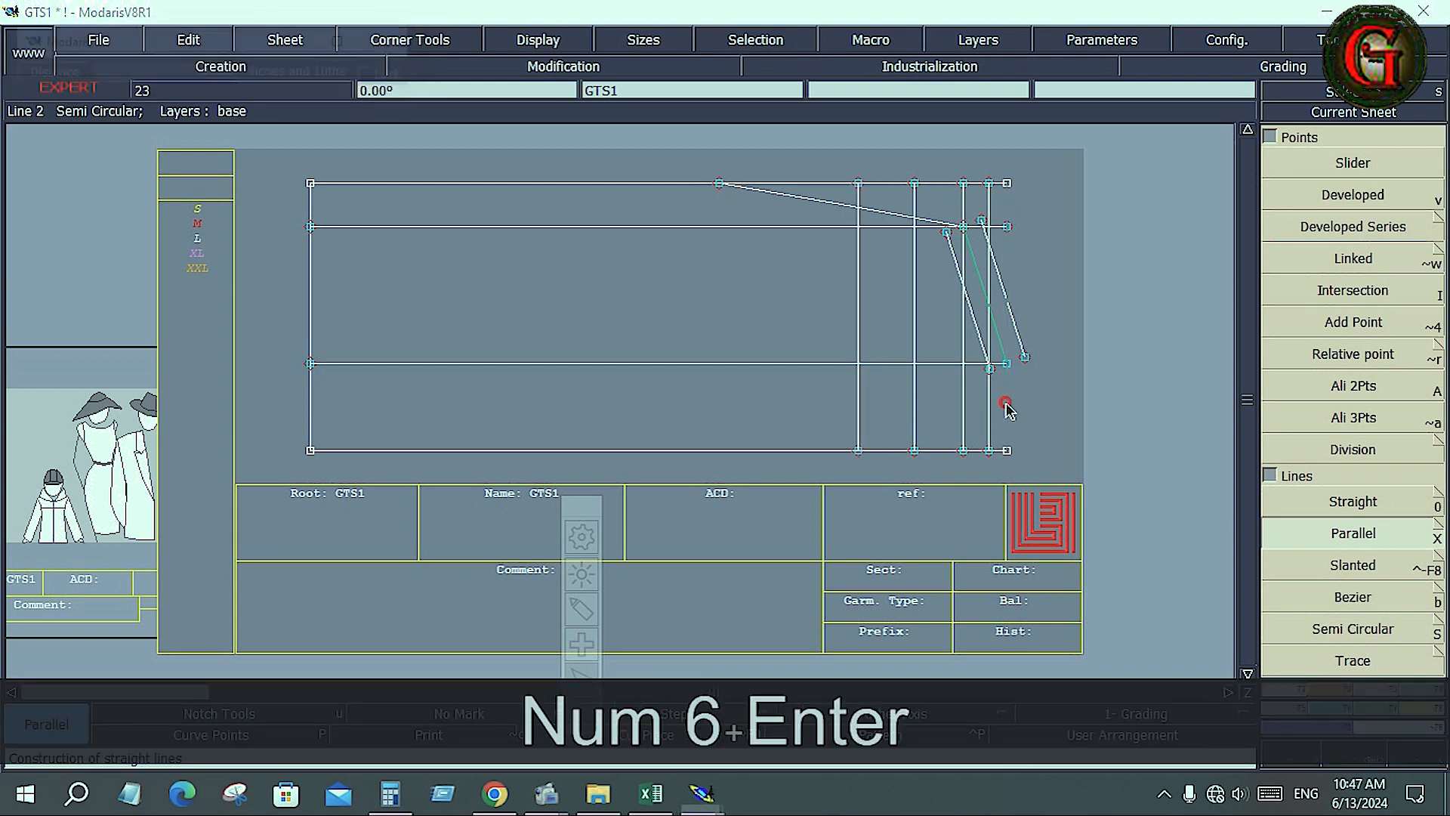
pyautogui.press('Down')
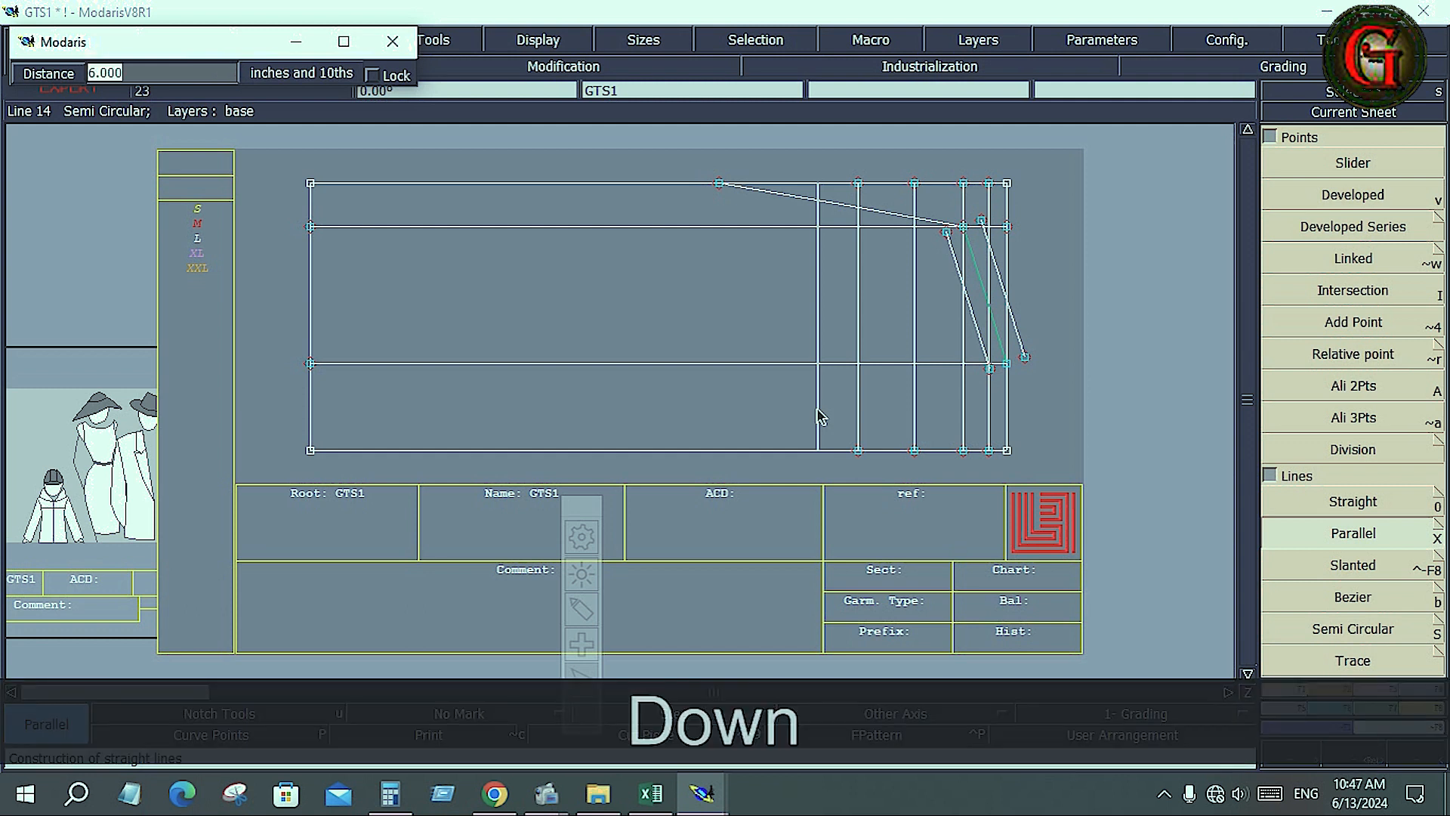
pyautogui.write('7.75')
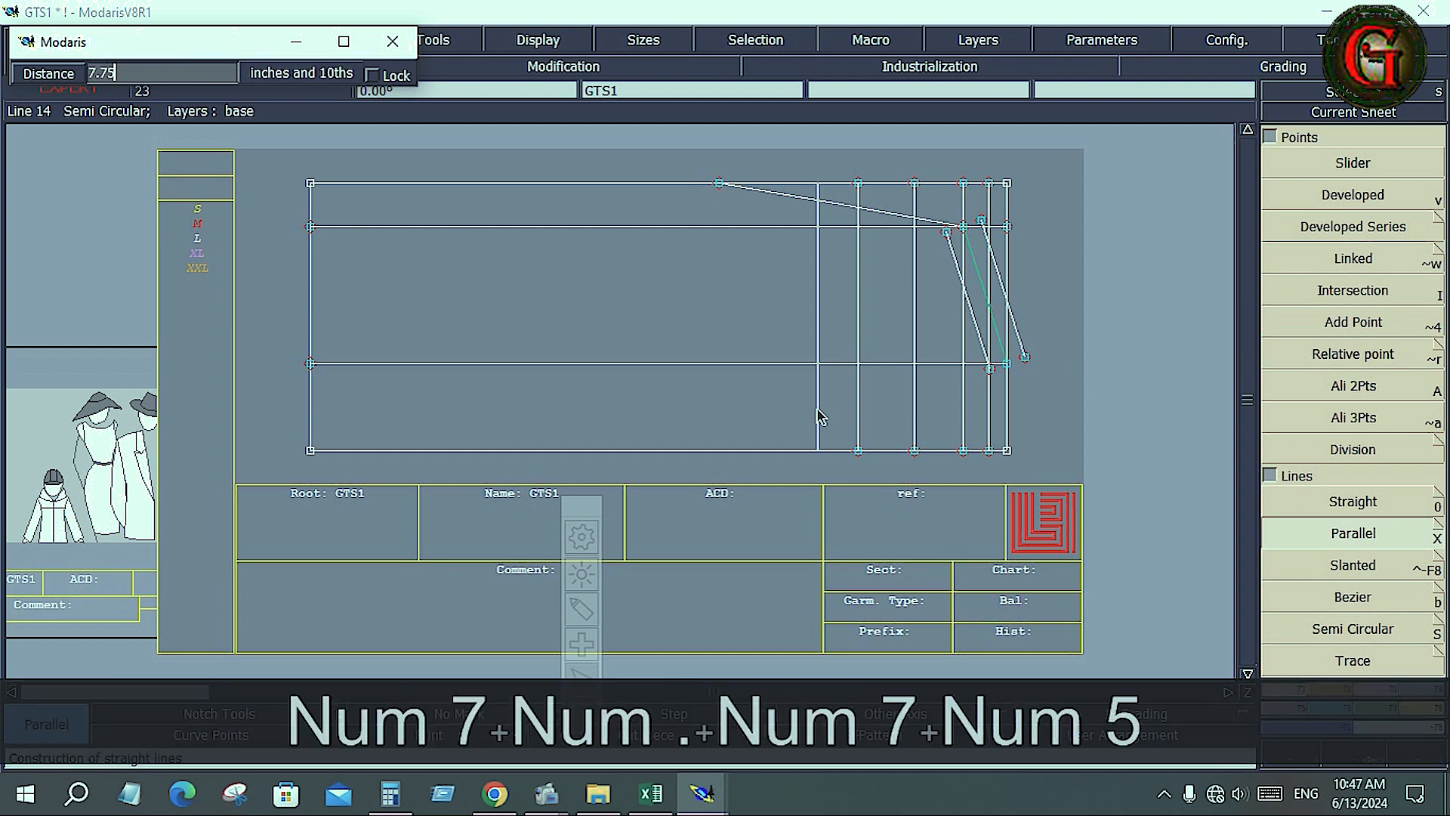
pyautogui.press('Return')
# - Switch to the Excel measurement chart and set the L/34 values to 17 for ACROSS BK HPS 6" and 16 for ACROSS FR HPS 7 3/4"
pyautogui.click(650, 793)
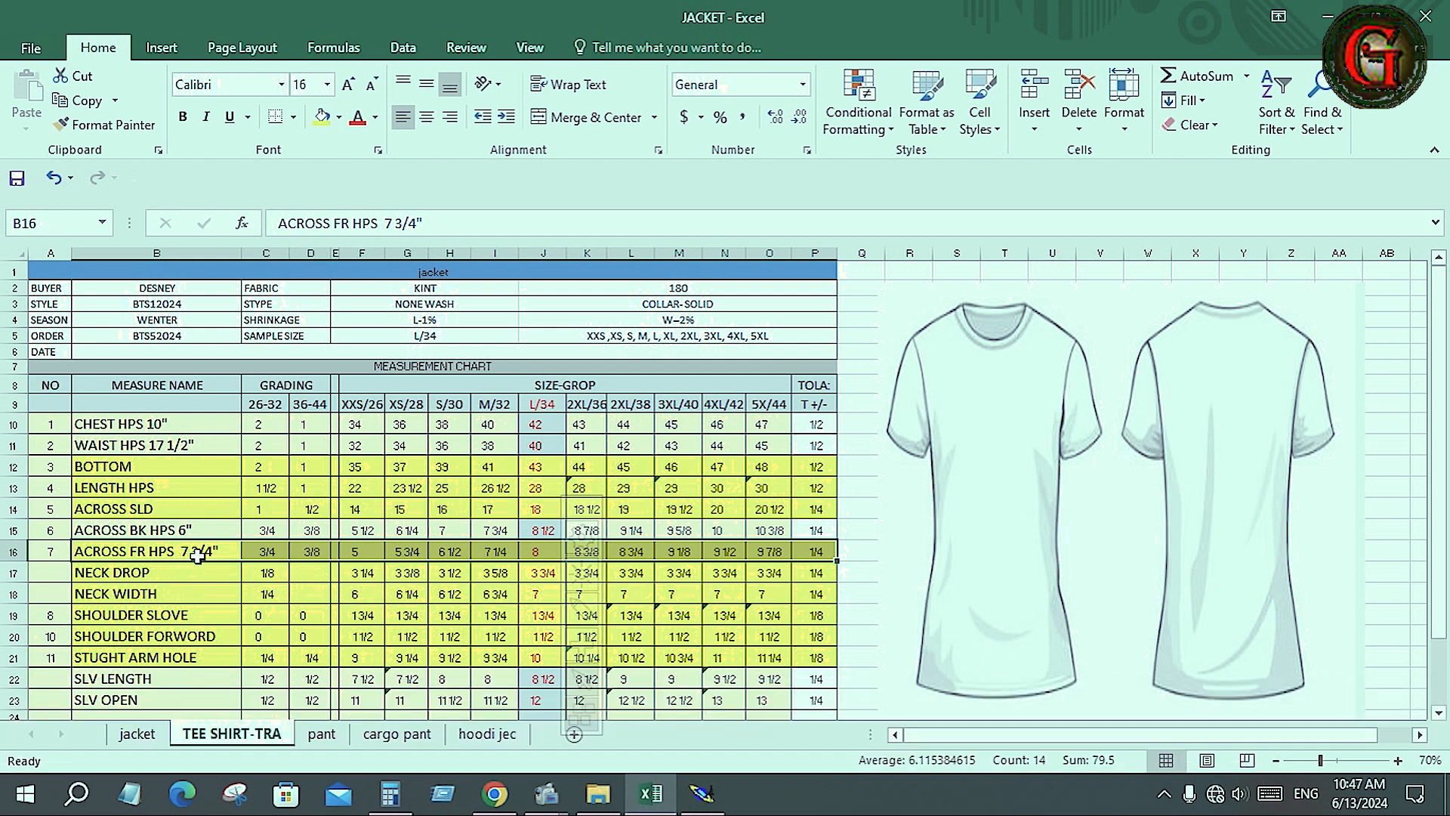
pyautogui.click(544, 530)
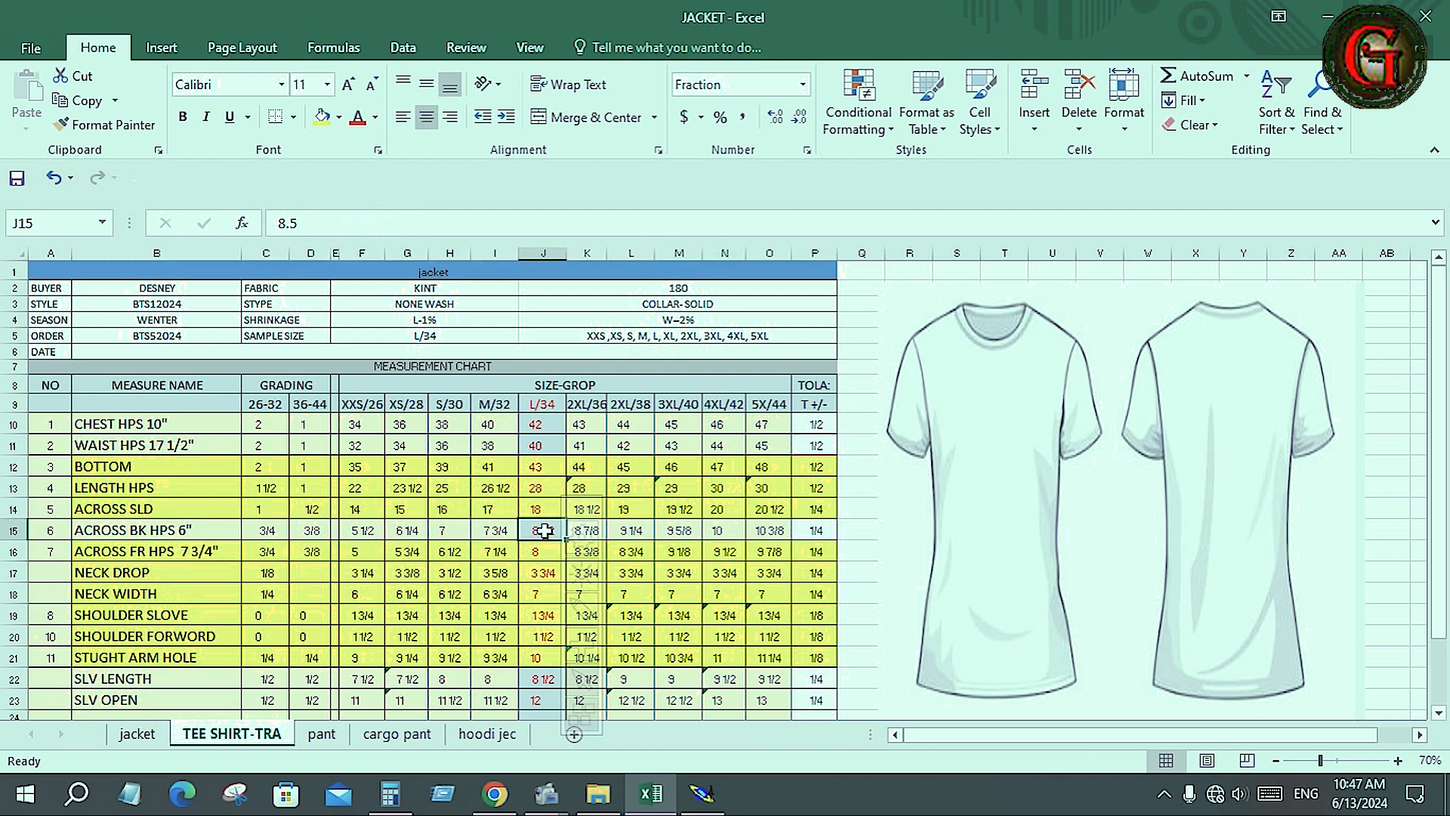
pyautogui.write('17')
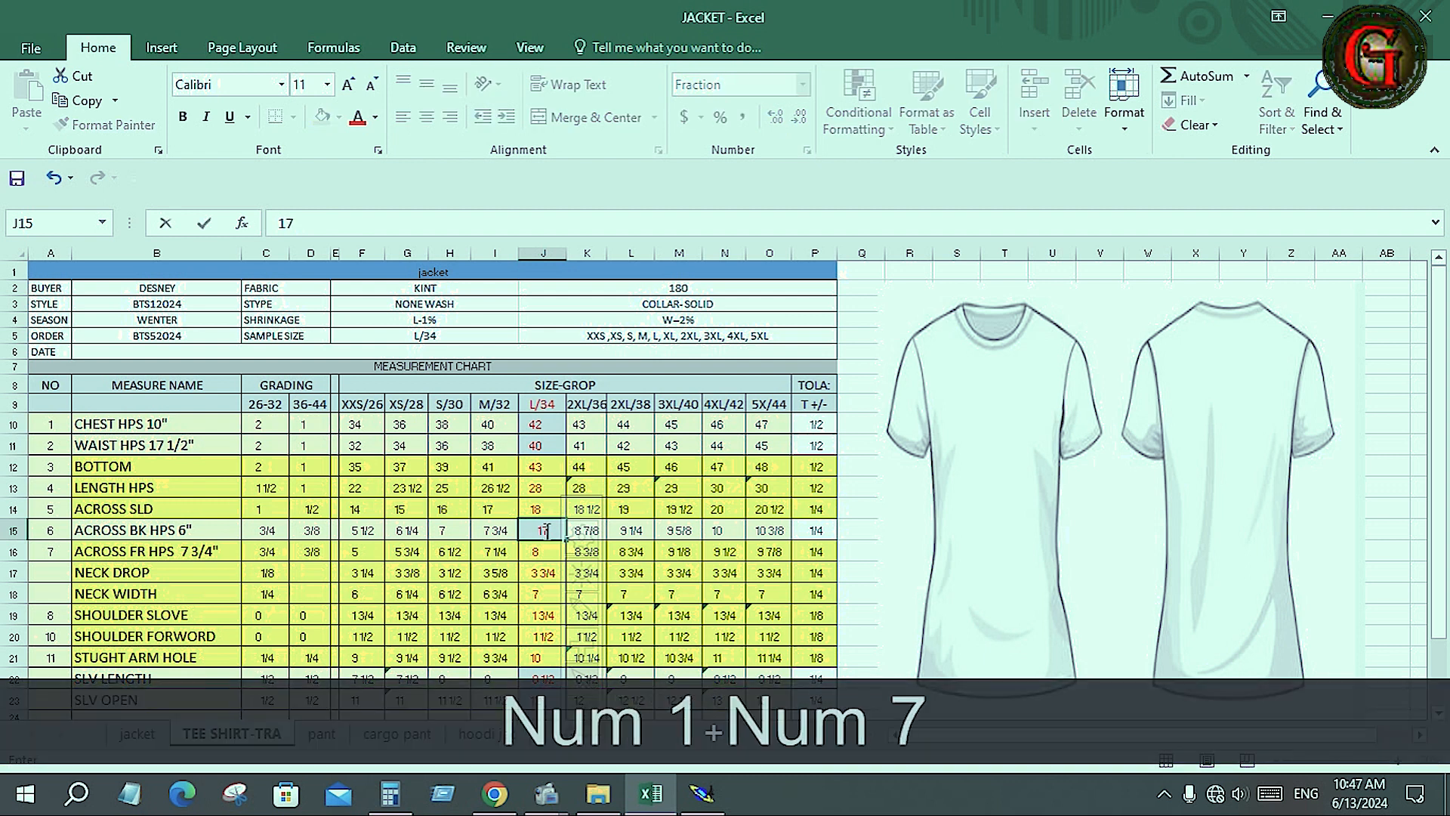
pyautogui.press('Return')
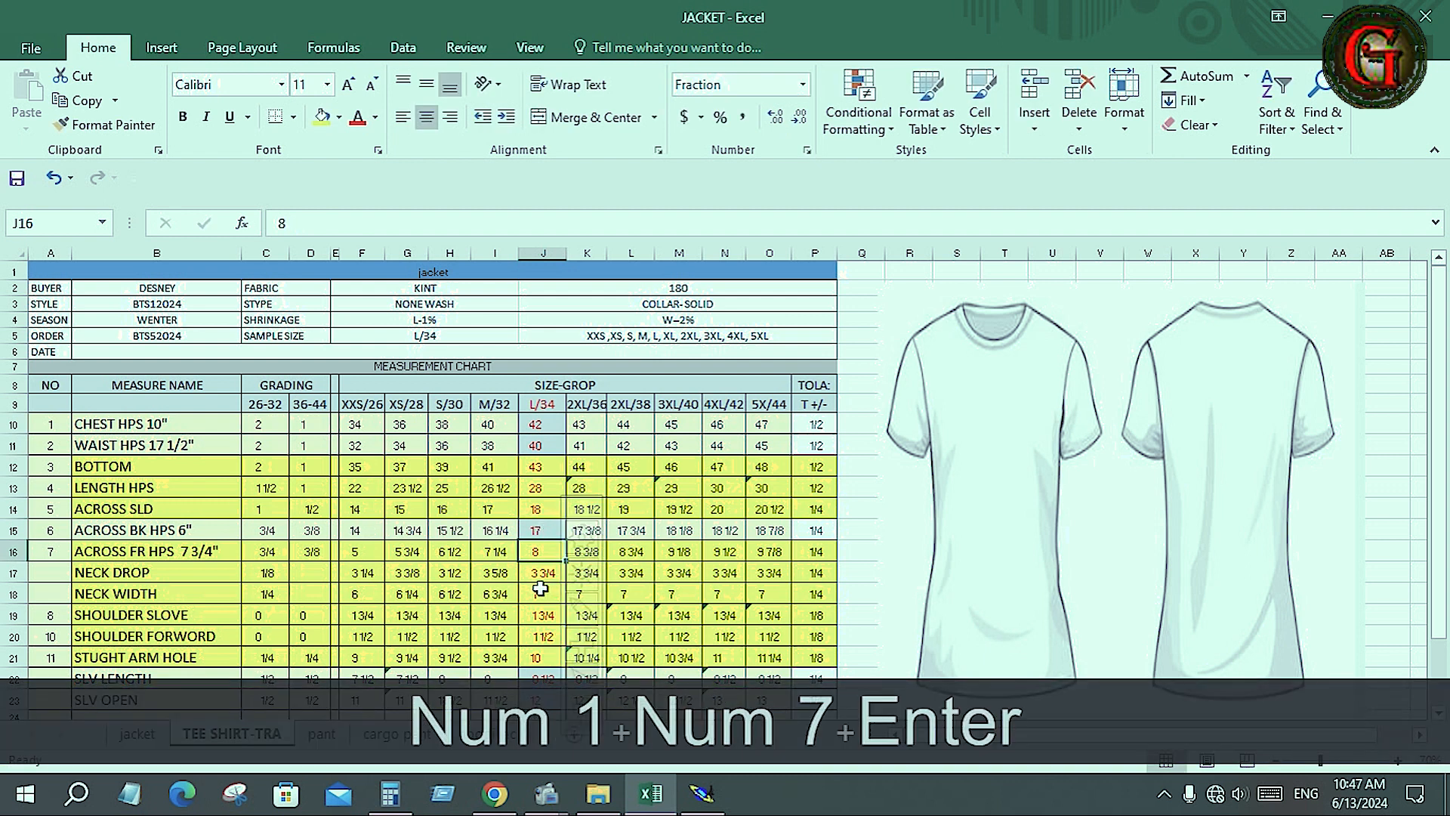
pyautogui.write('16')
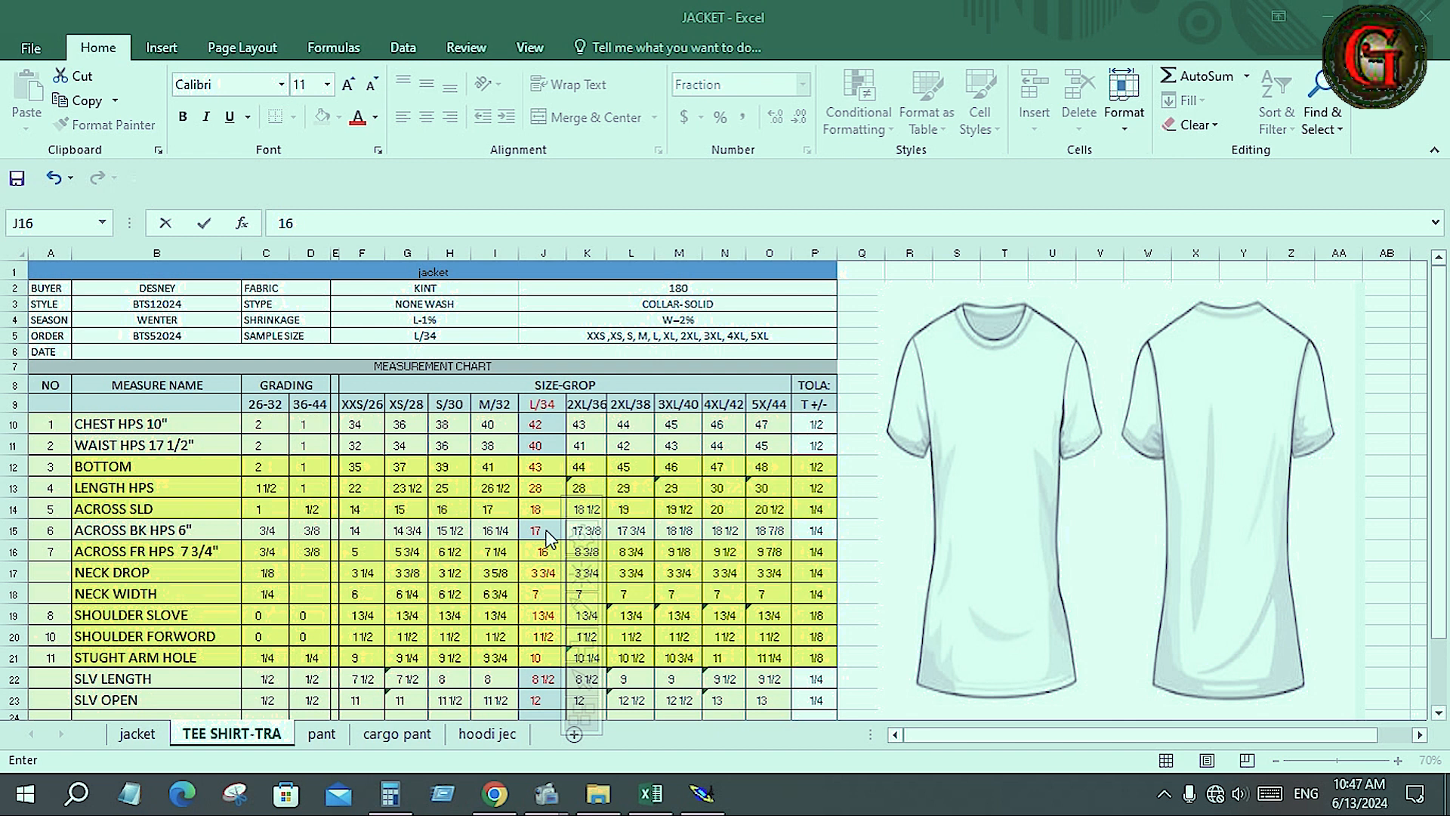
# - Back in Modaris, place developed points from the rectangle's lower edge, 8.5 inches up the across-back line and one on the across-front line
pyautogui.click(702, 793)
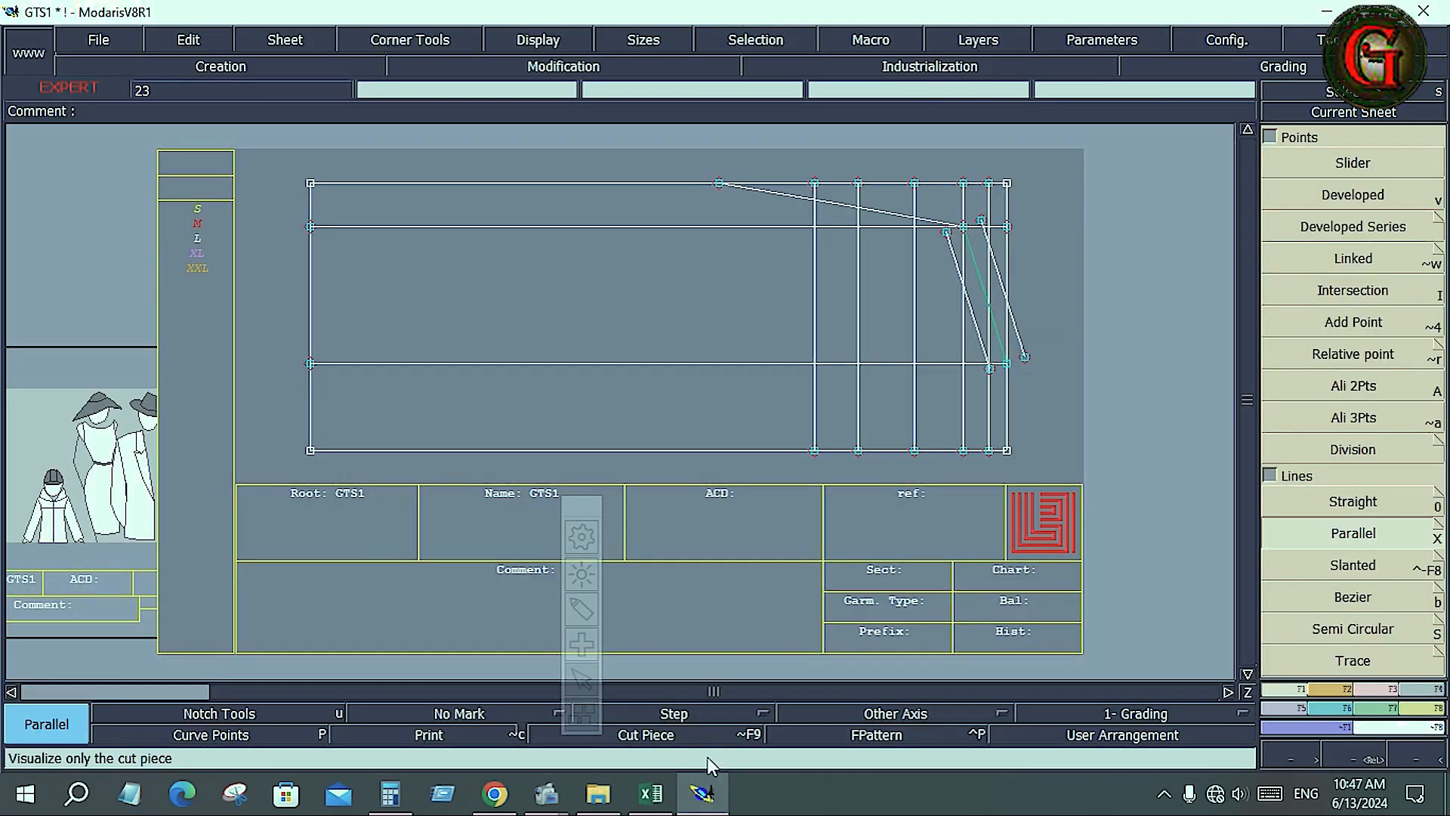
pyautogui.click(1352, 198)
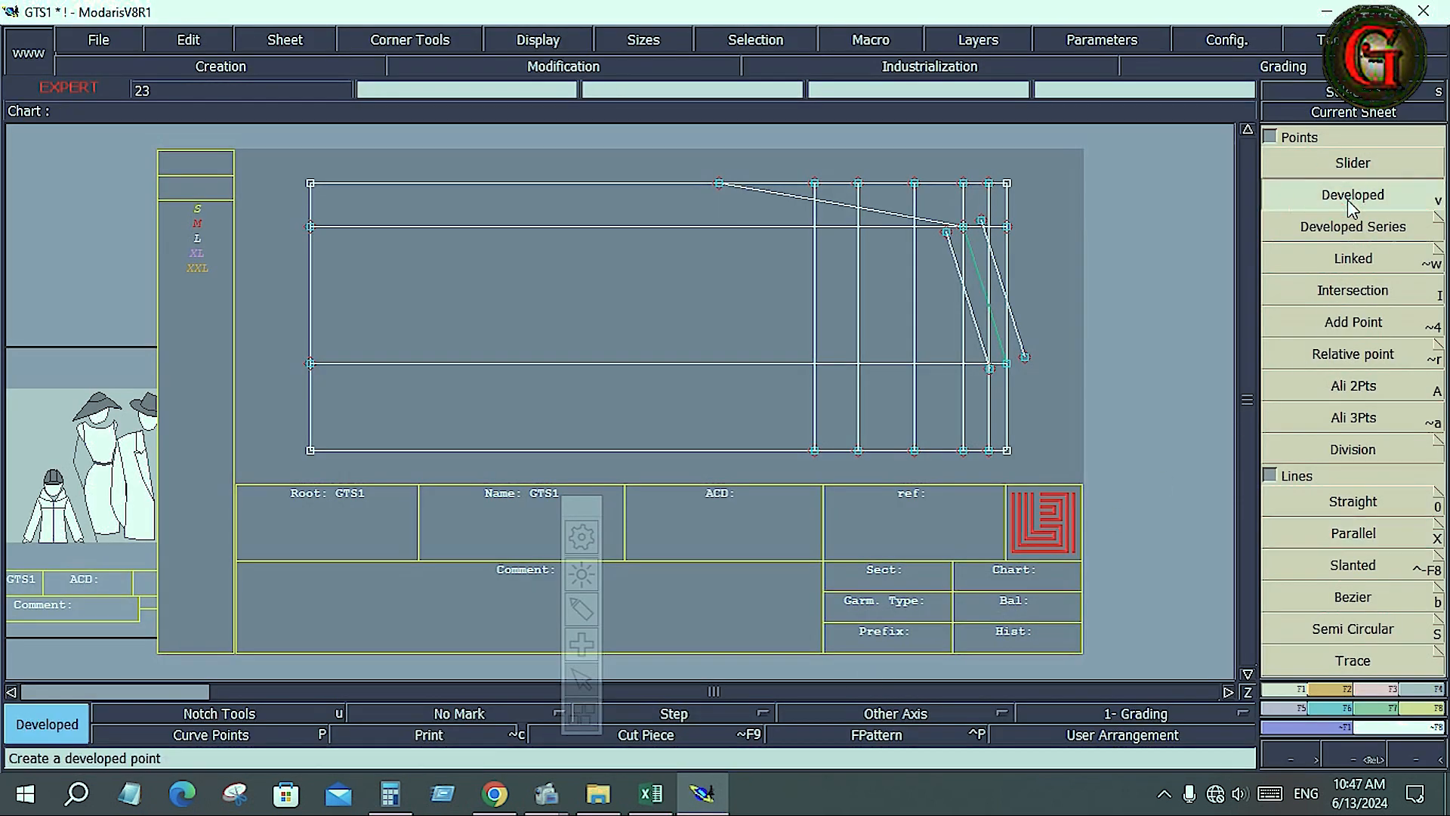
pyautogui.click(857, 451)
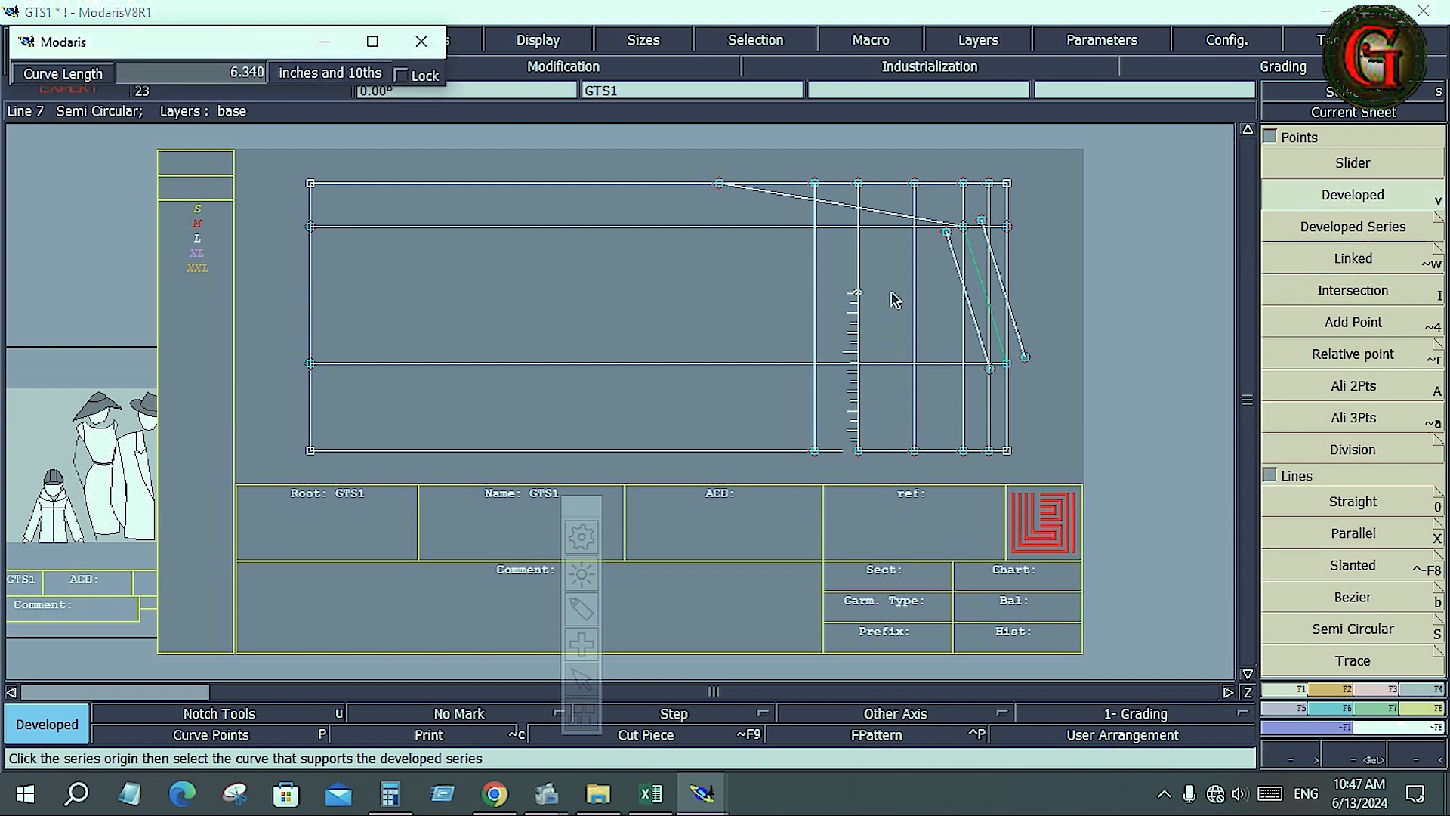
pyautogui.press('Down')
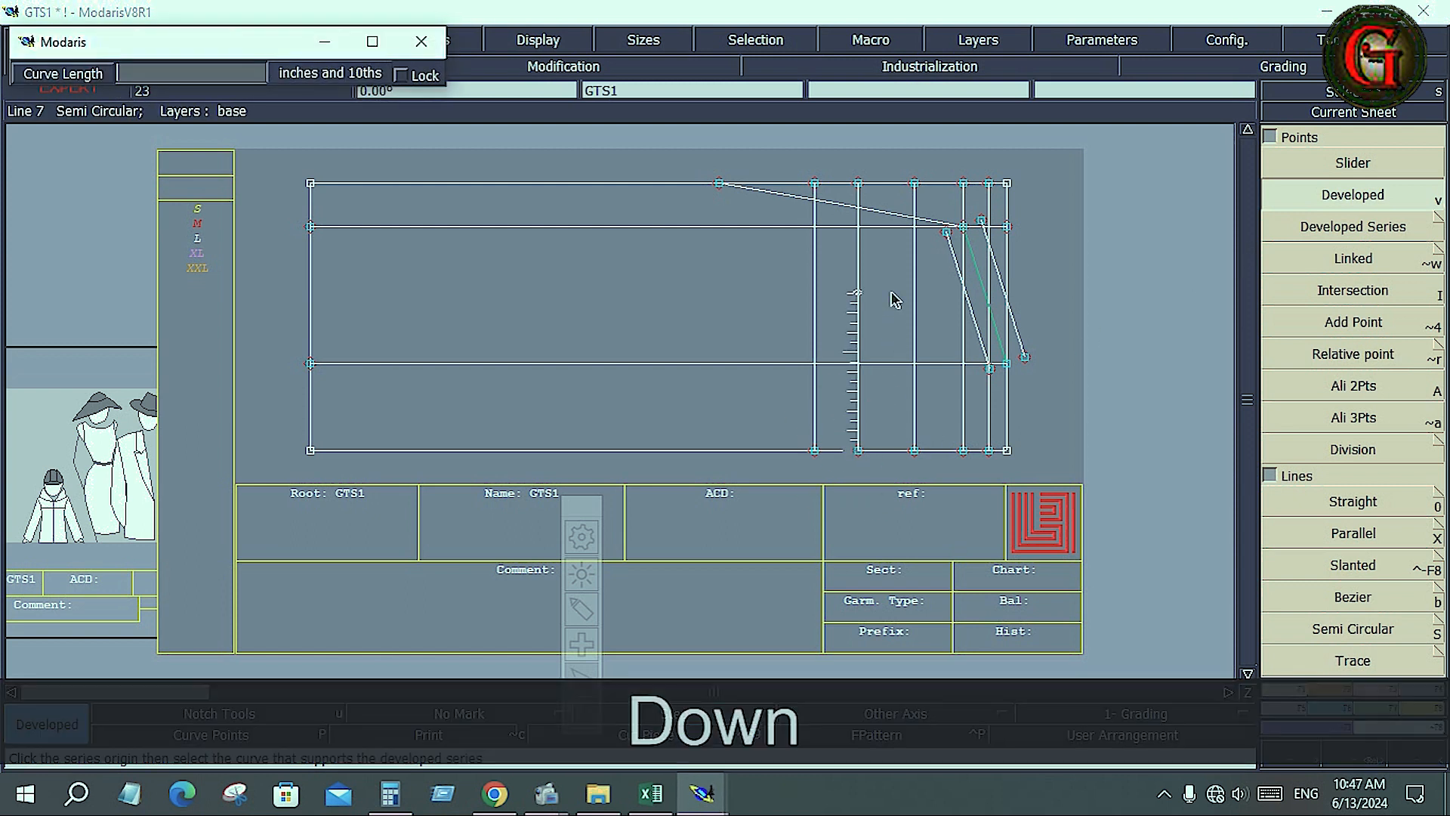
pyautogui.write('8.5')
pyautogui.press('Return')
pyautogui.hotkey('ctrl', 'z')
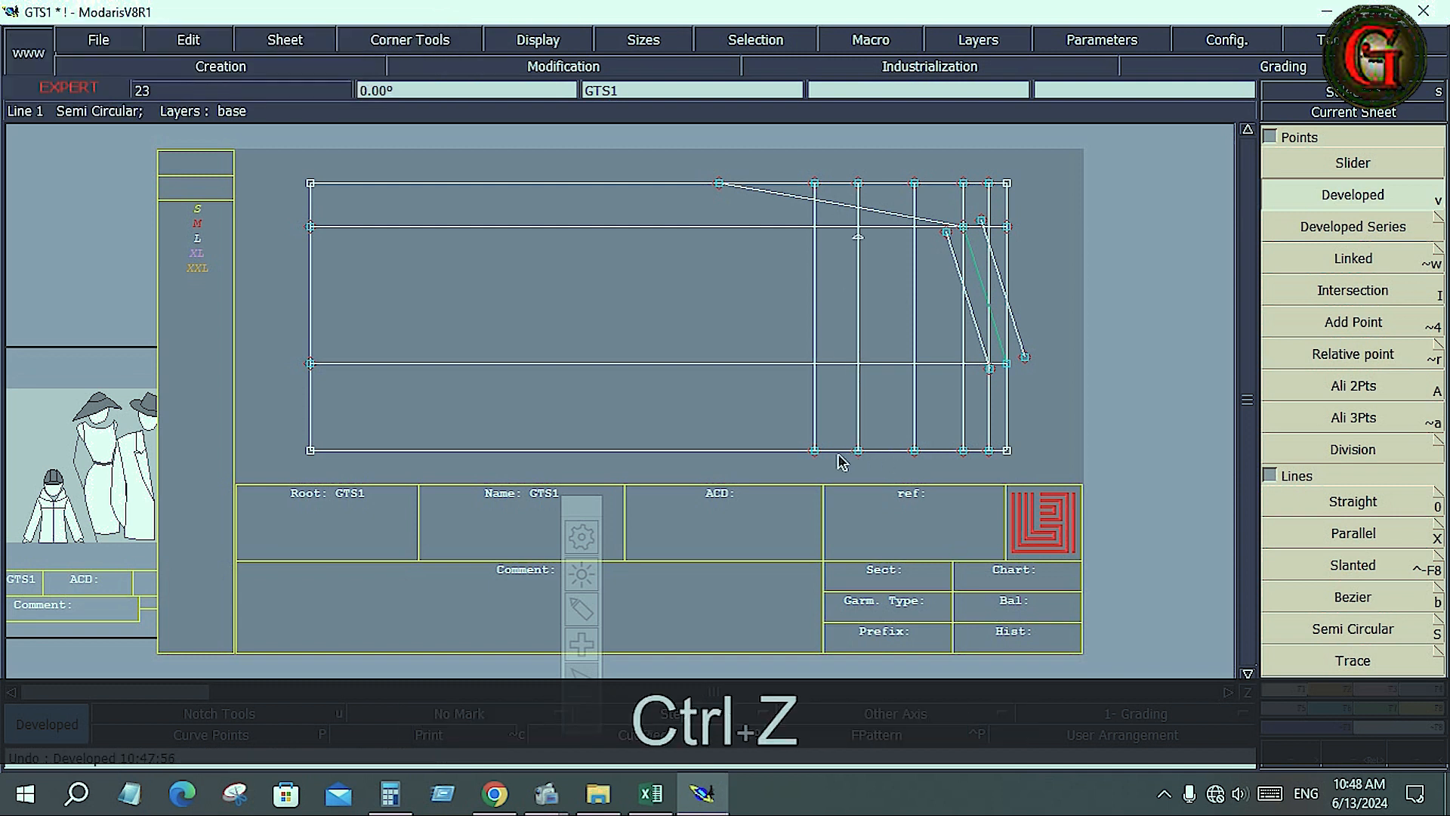
pyautogui.click(814, 450)
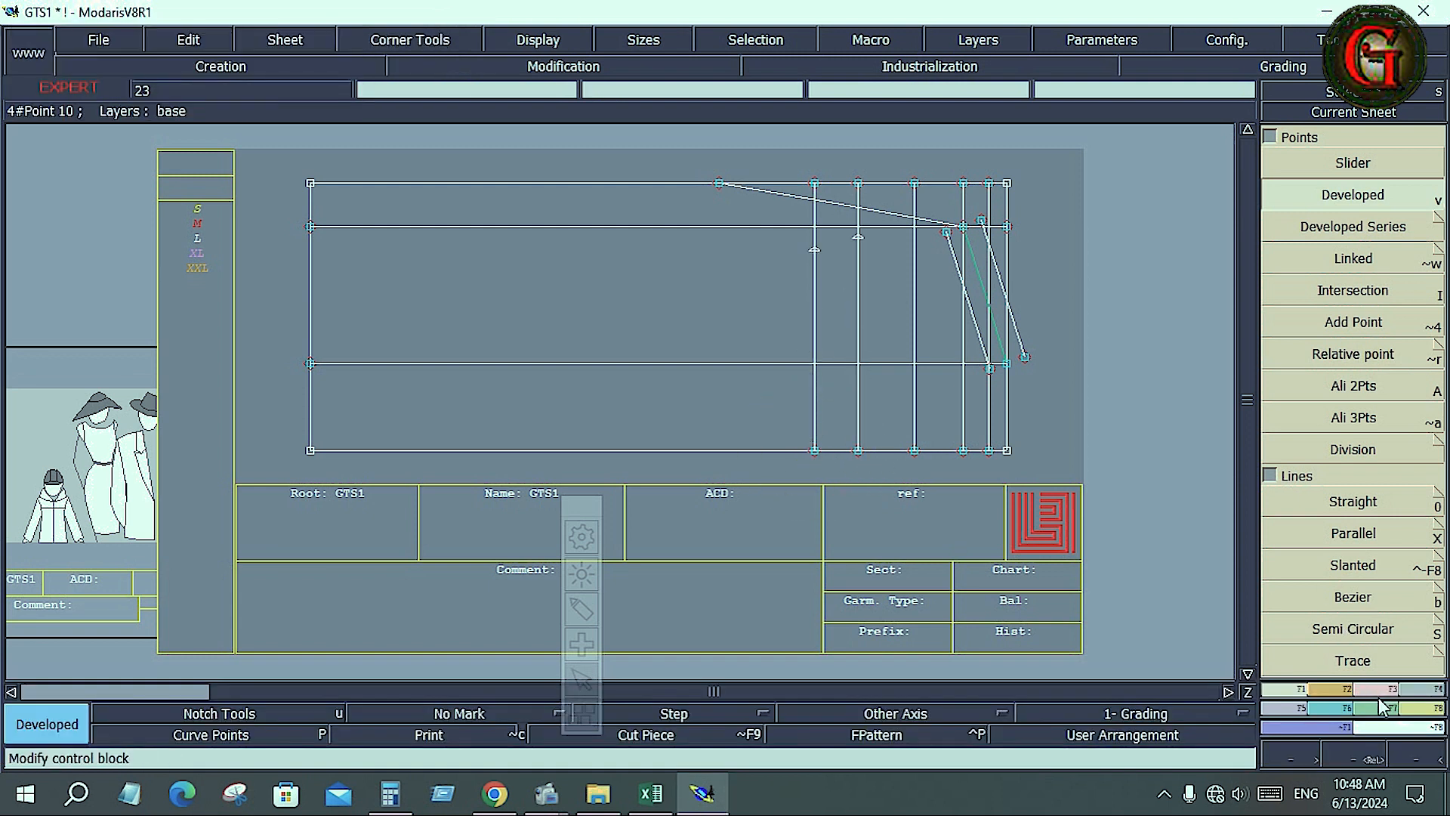
# - Insert both developed points into the across-back and across-front lines with Insert Point
pyautogui.click(1379, 705)
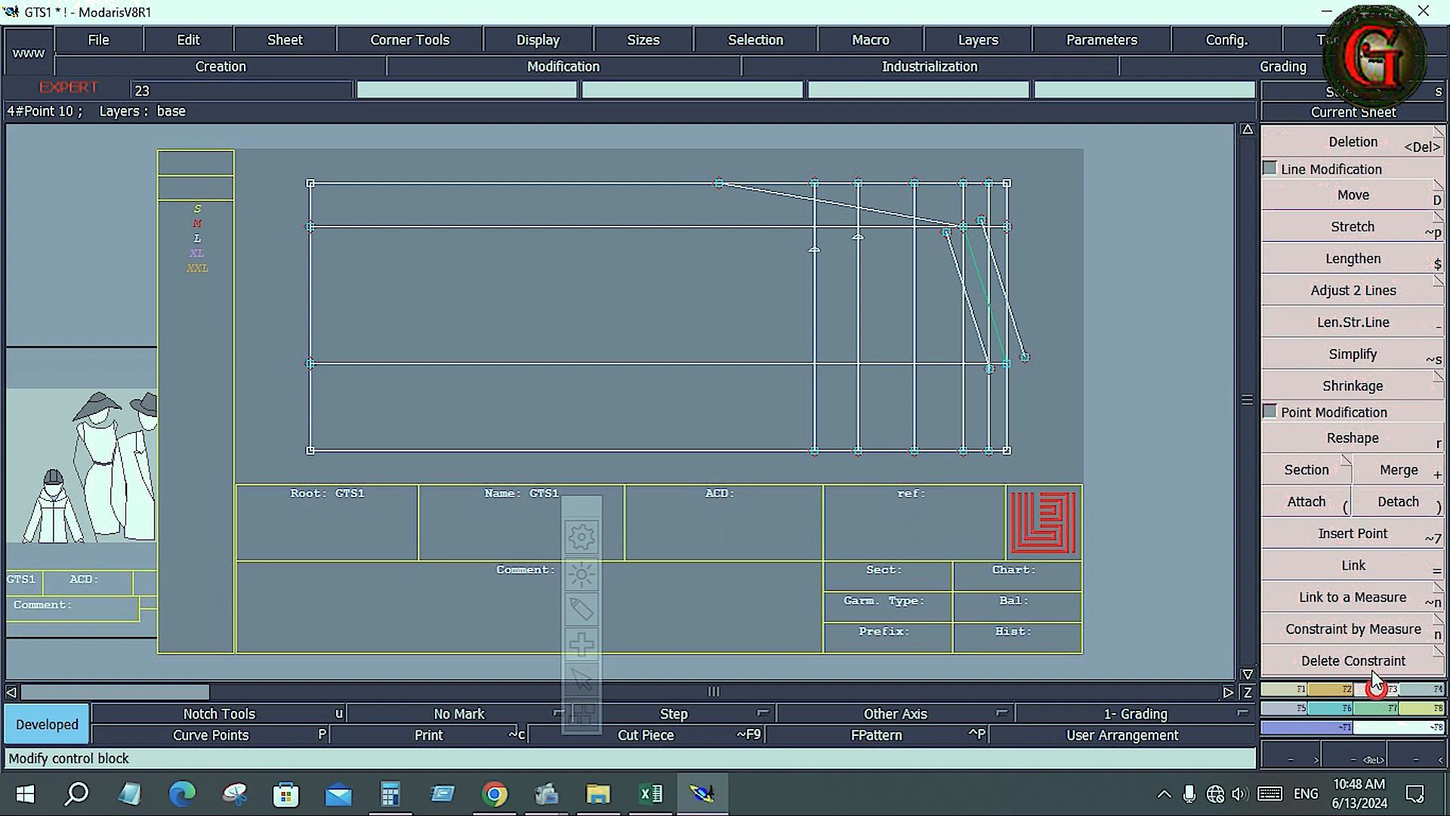
pyautogui.click(1373, 541)
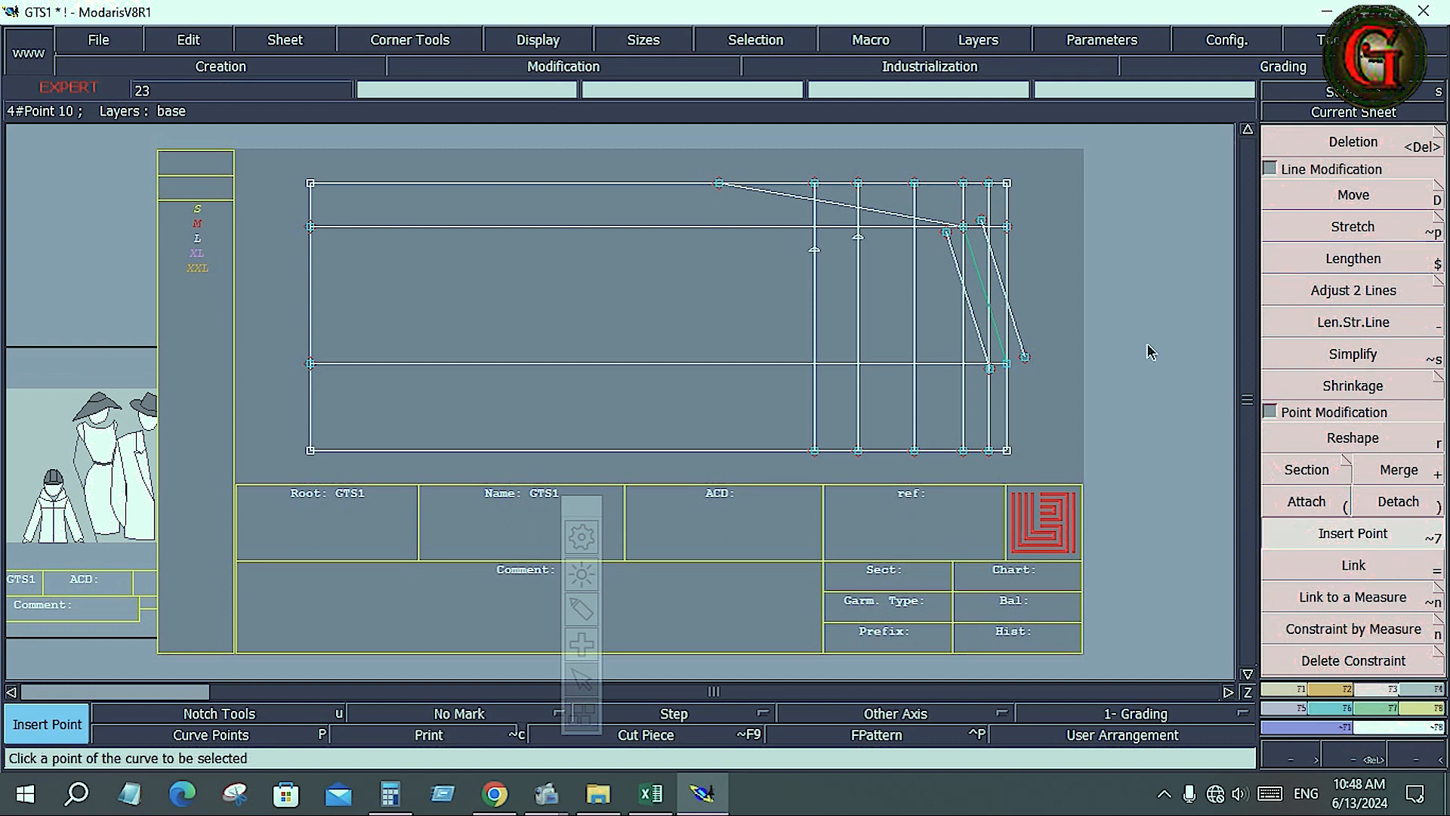
pyautogui.click(813, 250)
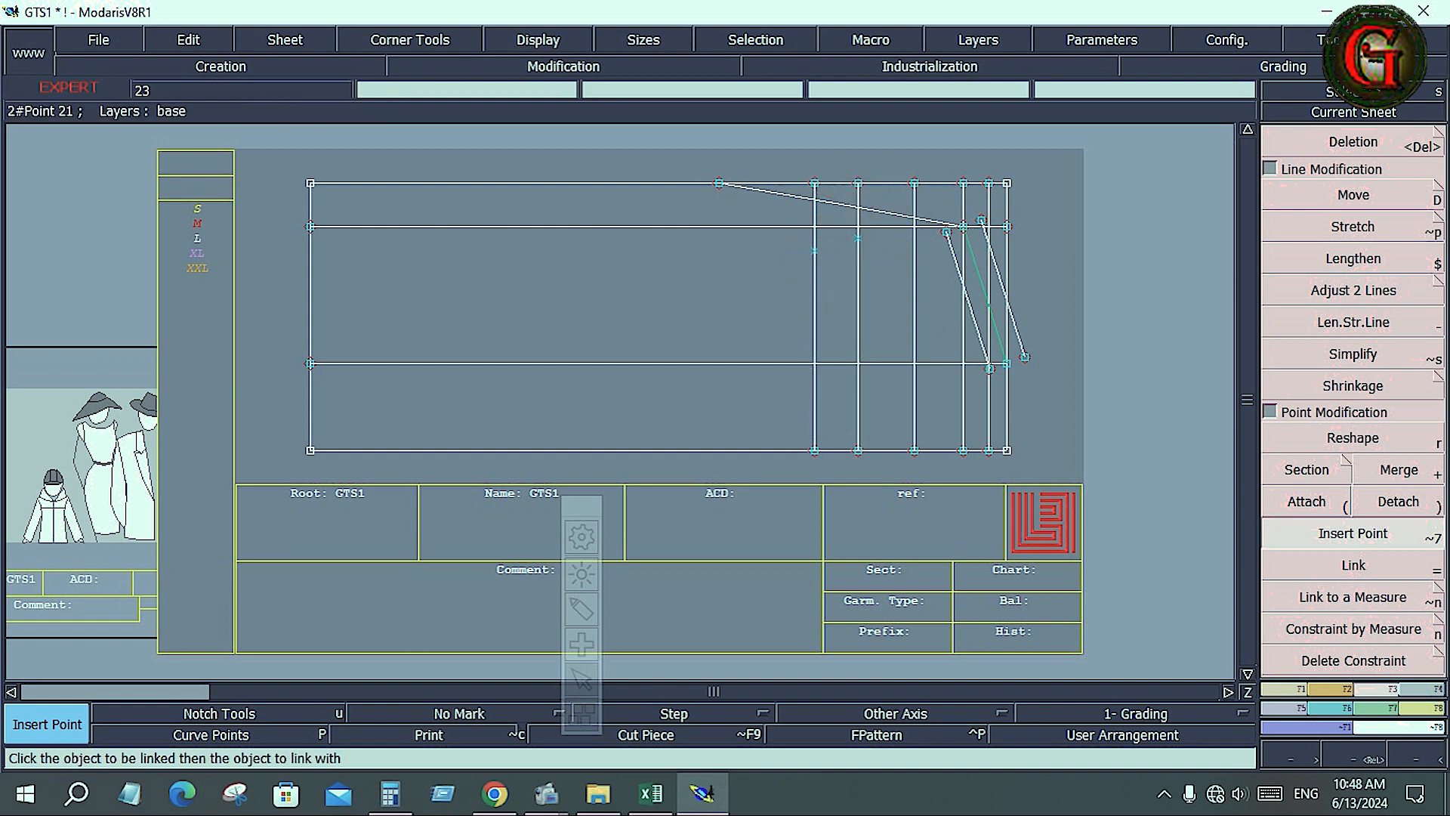
# - Draw the front armhole Bezier from the underarm point through the across-front point to the inner shoulder line's end, and delete the straight armhole line
pyautogui.click(1281, 686)
pyautogui.click(1351, 596)
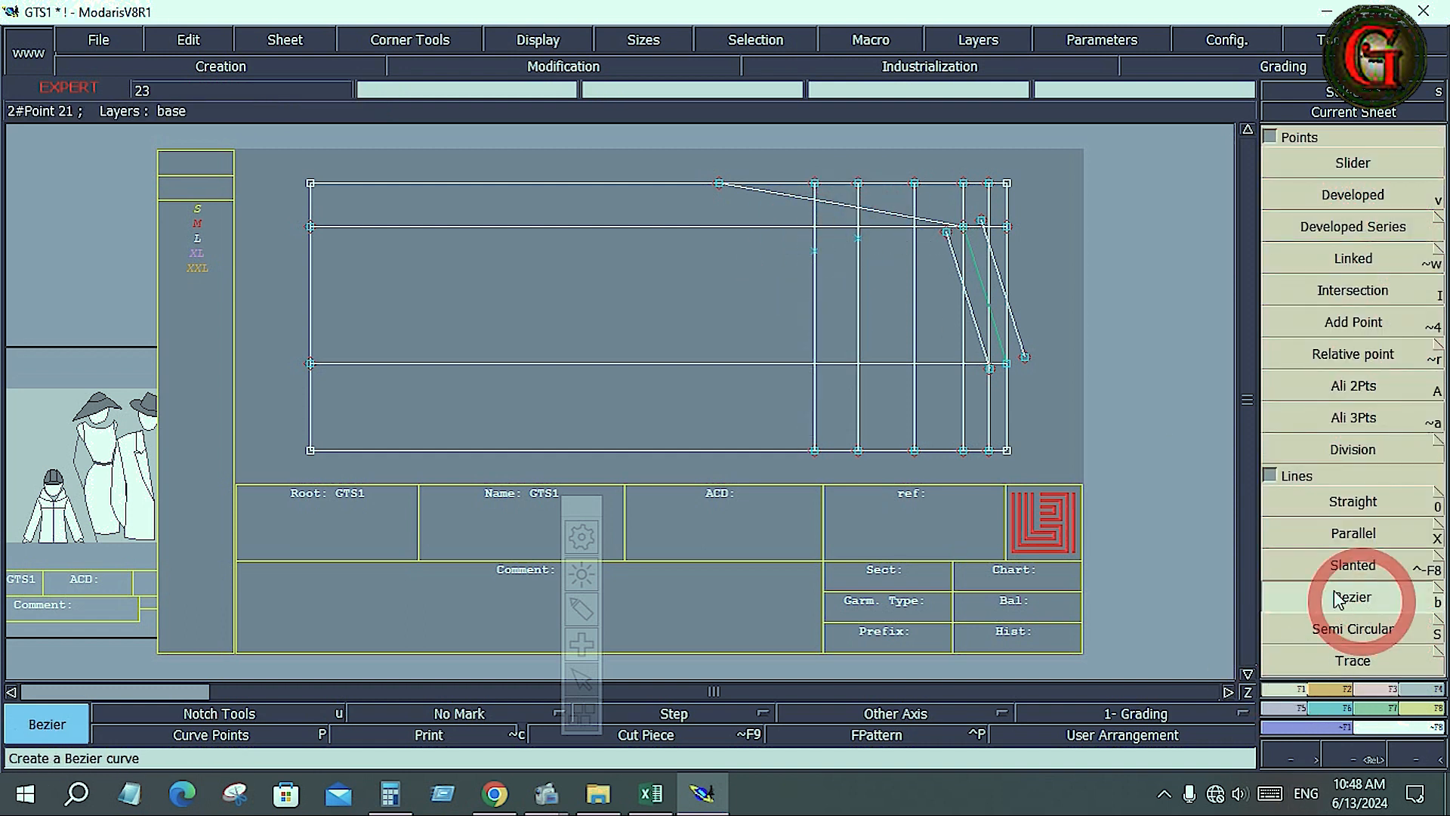
pyautogui.click(719, 184)
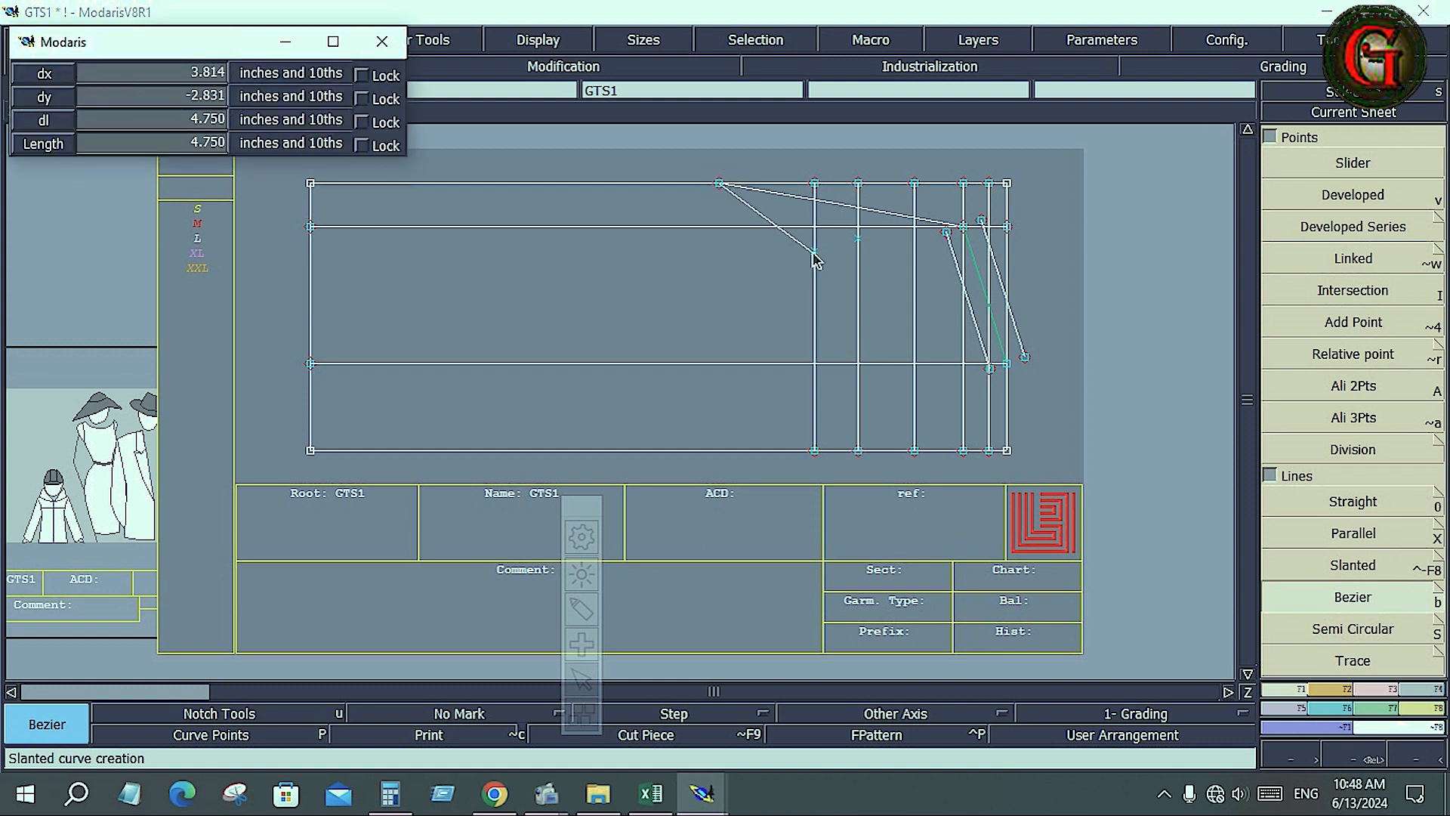
pyautogui.click(814, 252)
pyautogui.click(945, 234)
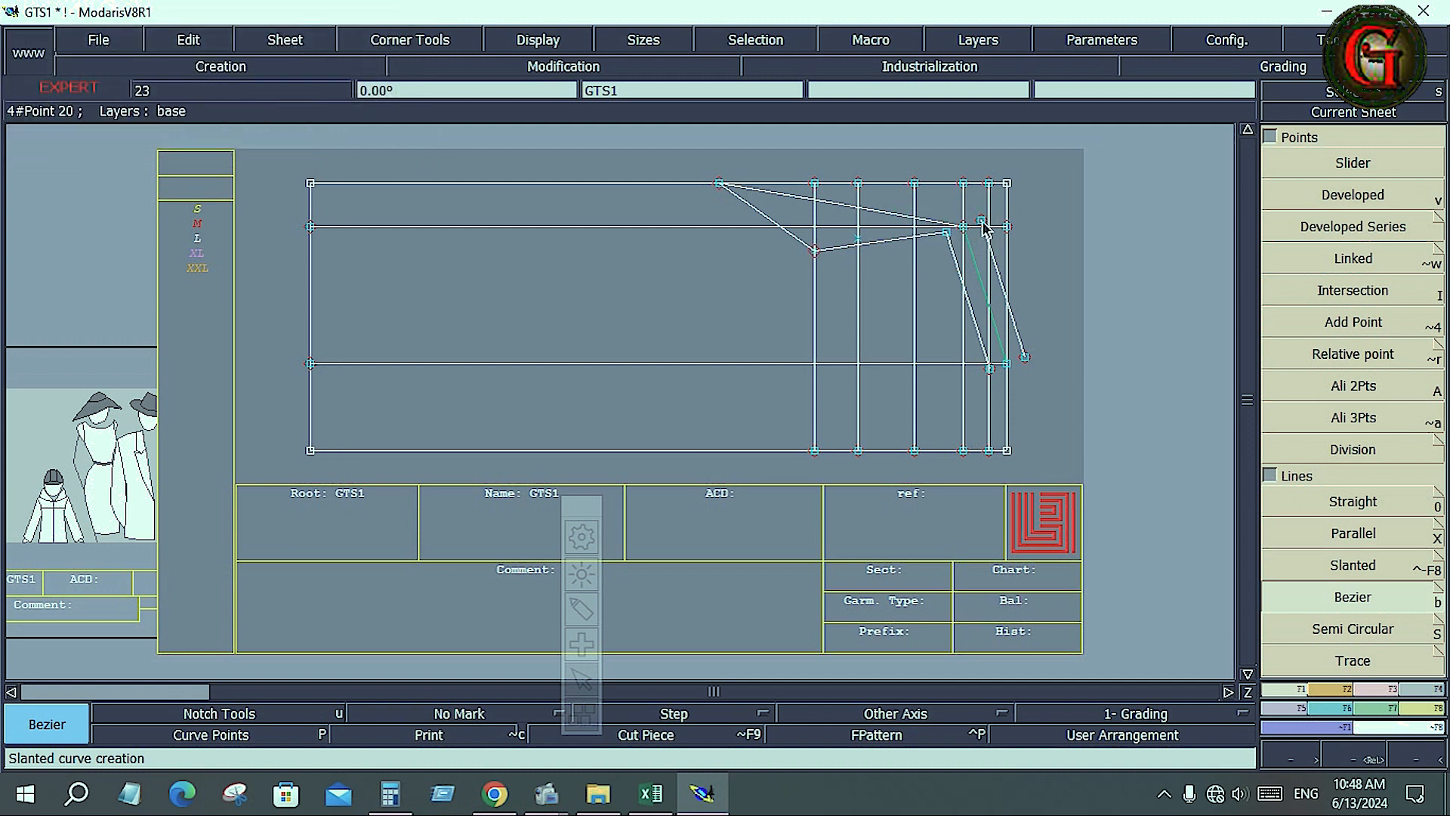
pyautogui.press('Delete')
pyautogui.click(840, 204)
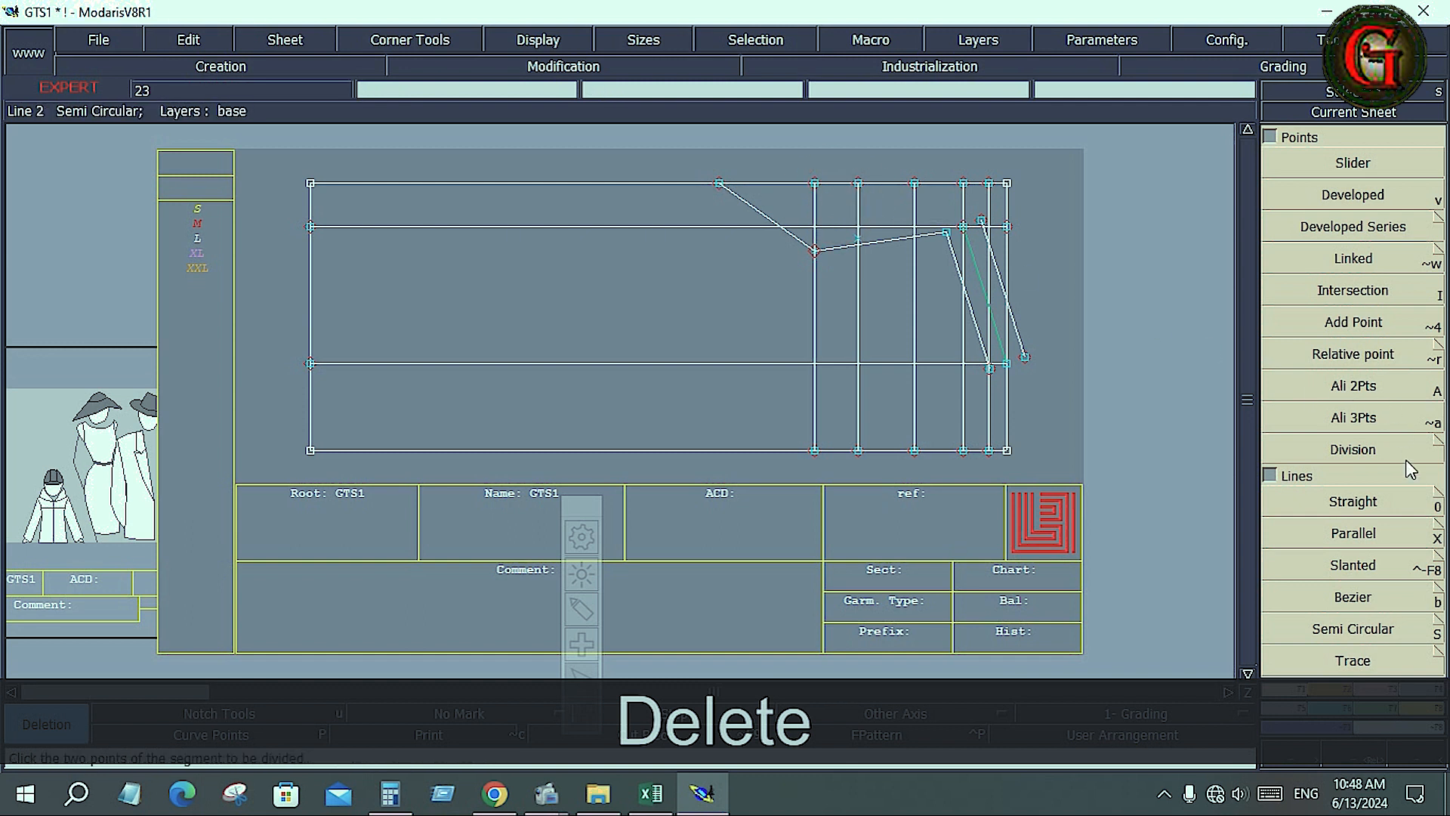
# - Draw the back armhole Bezier from the outer shoulder line's end through the original shoulder point and across-back point to the underarm point
pyautogui.click(1353, 598)
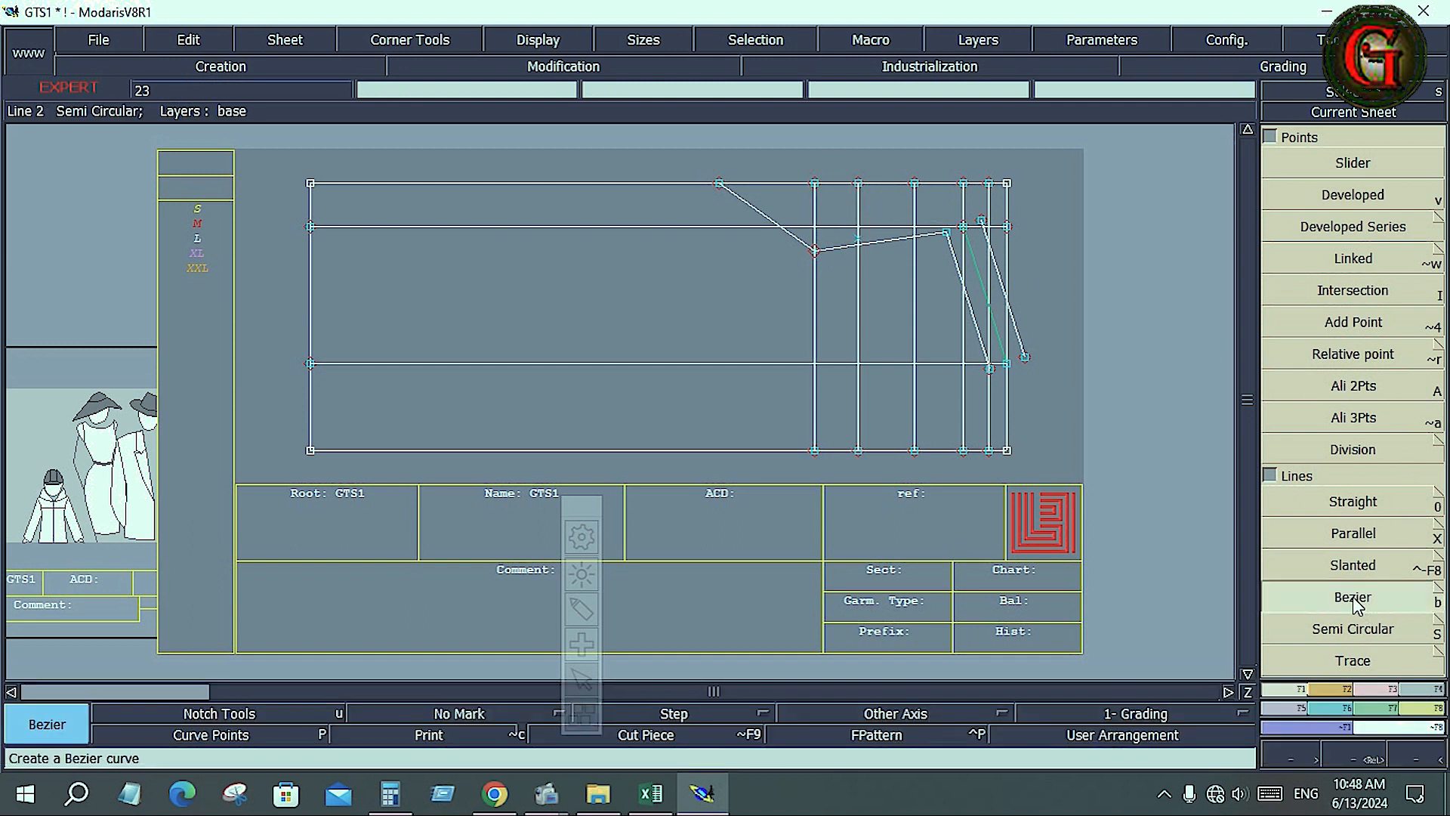
pyautogui.click(982, 219)
pyautogui.click(966, 231)
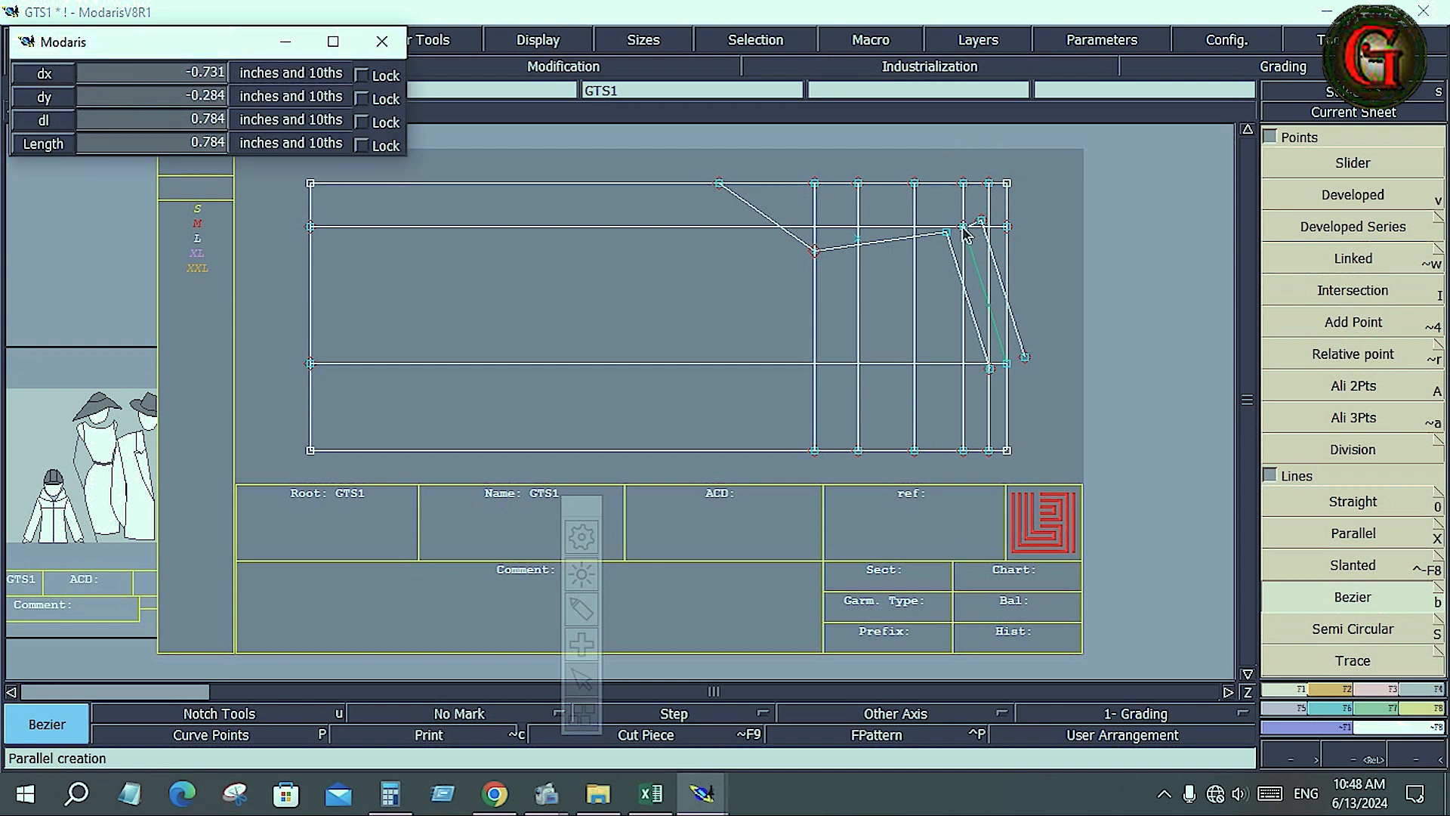
pyautogui.click(854, 239)
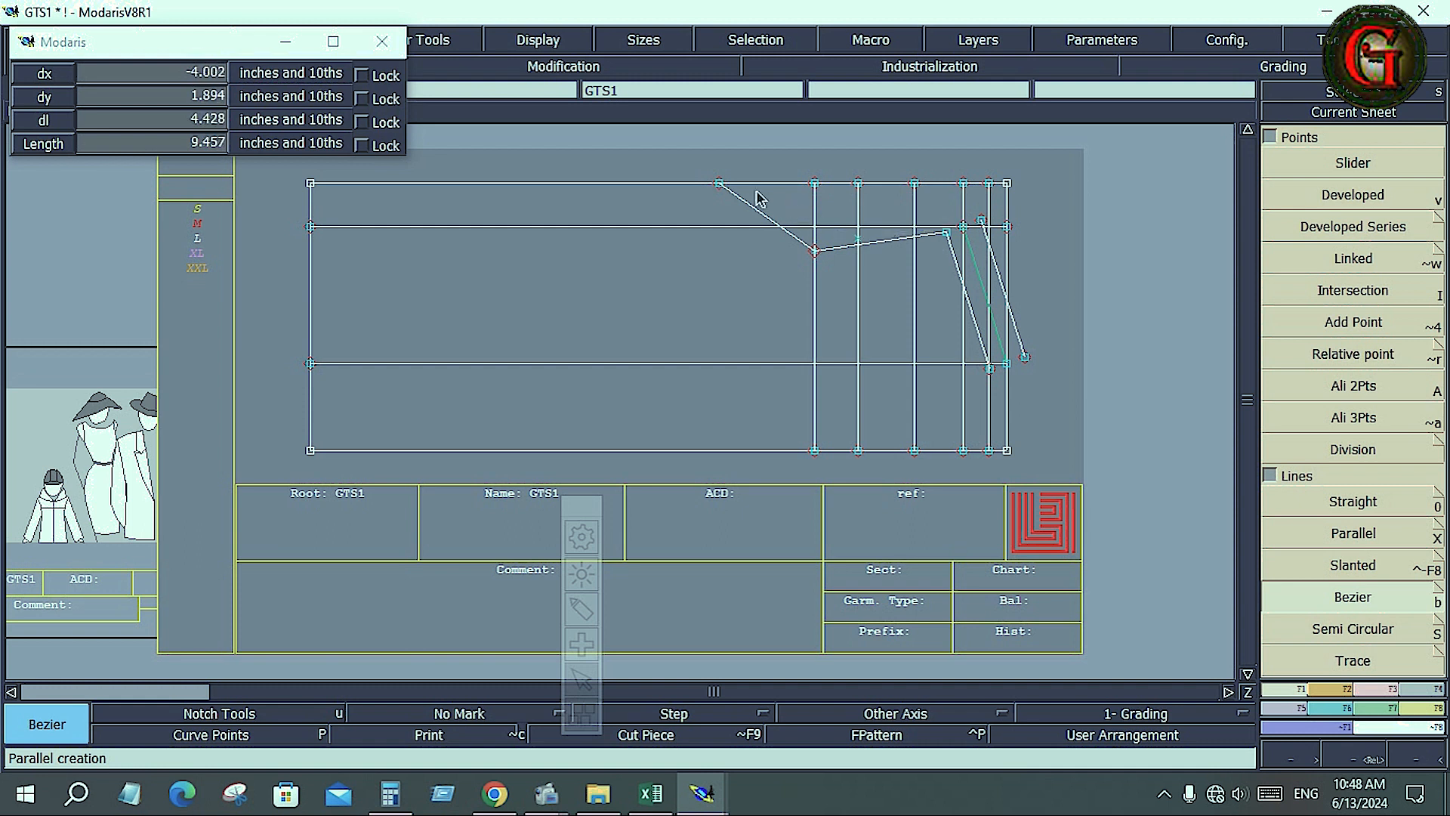
pyautogui.click(719, 183)
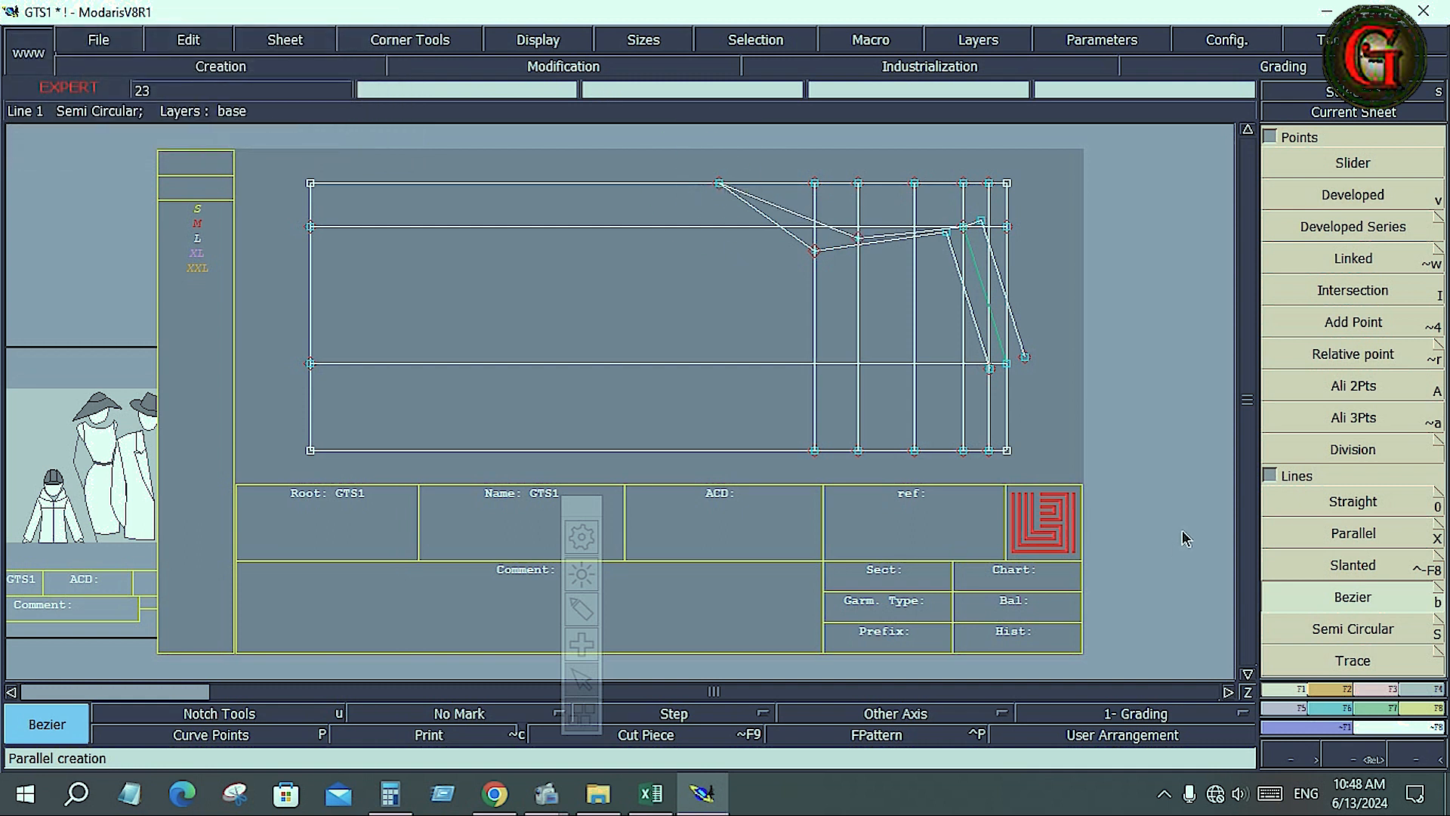
# - Draw Bezier necklines from the inner shoulder line to the front neck drop and from the outer line through the original neck point to the back drop
pyautogui.click(992, 373)
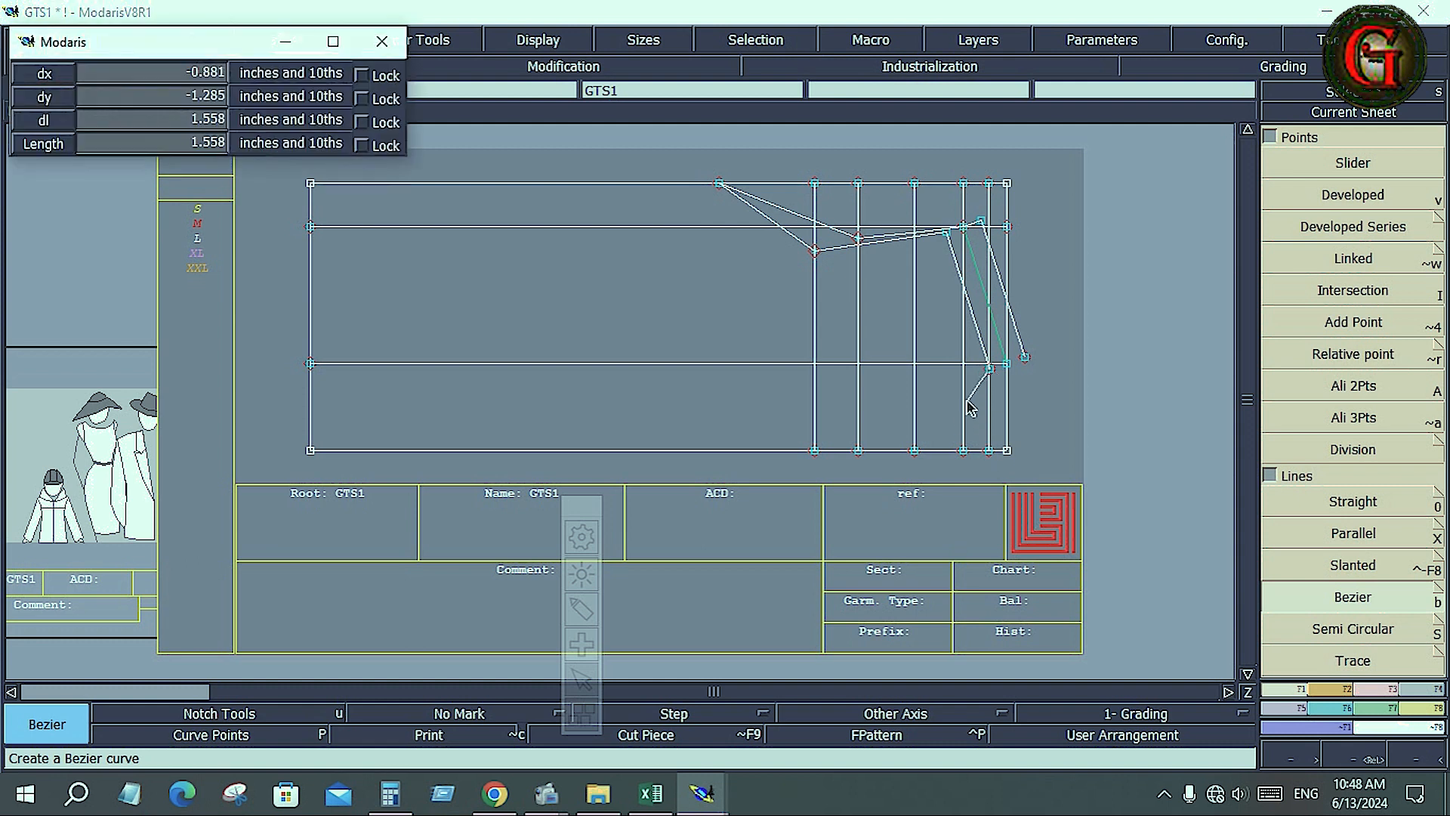
pyautogui.click(913, 451)
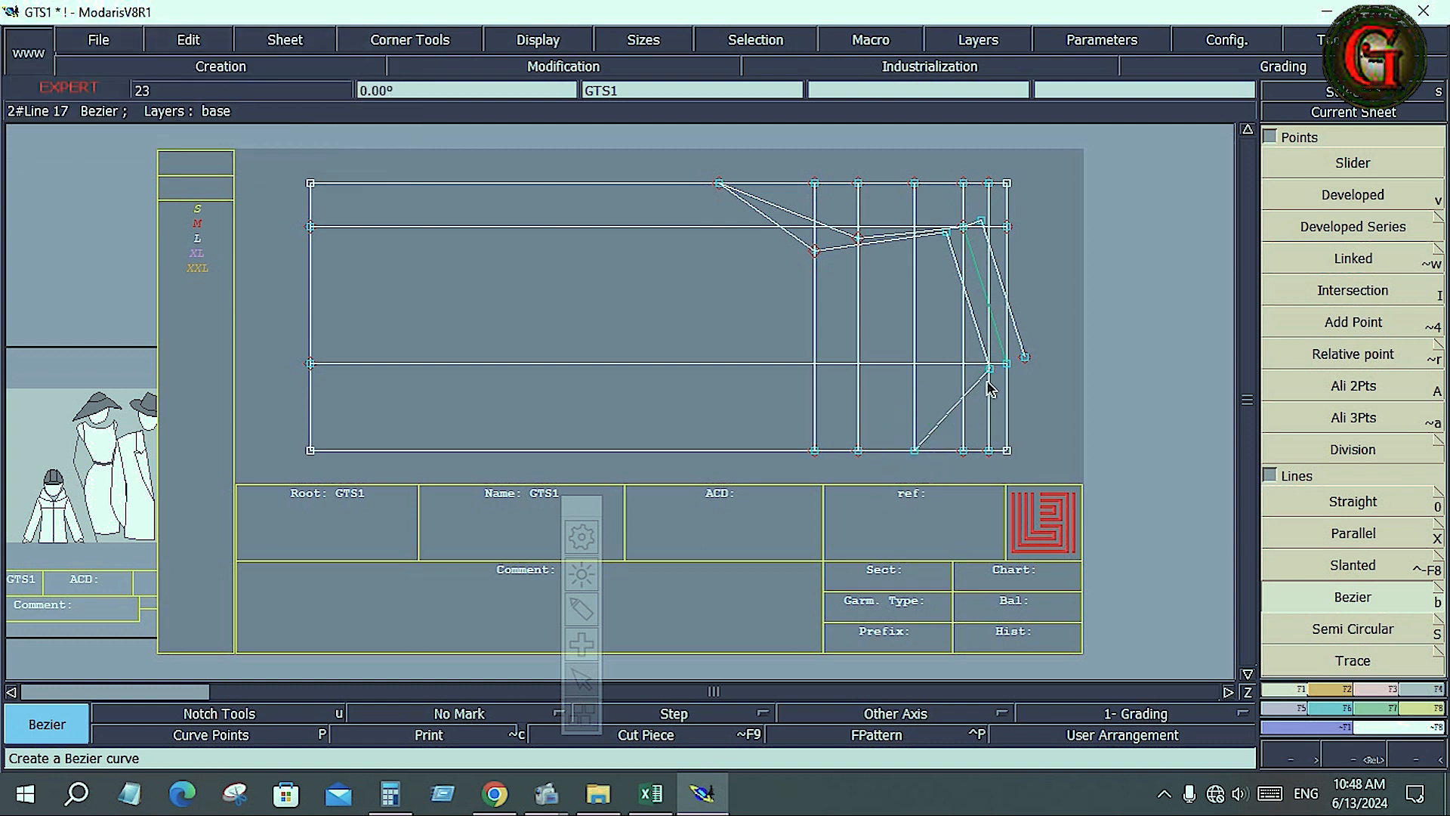
pyautogui.click(1027, 359)
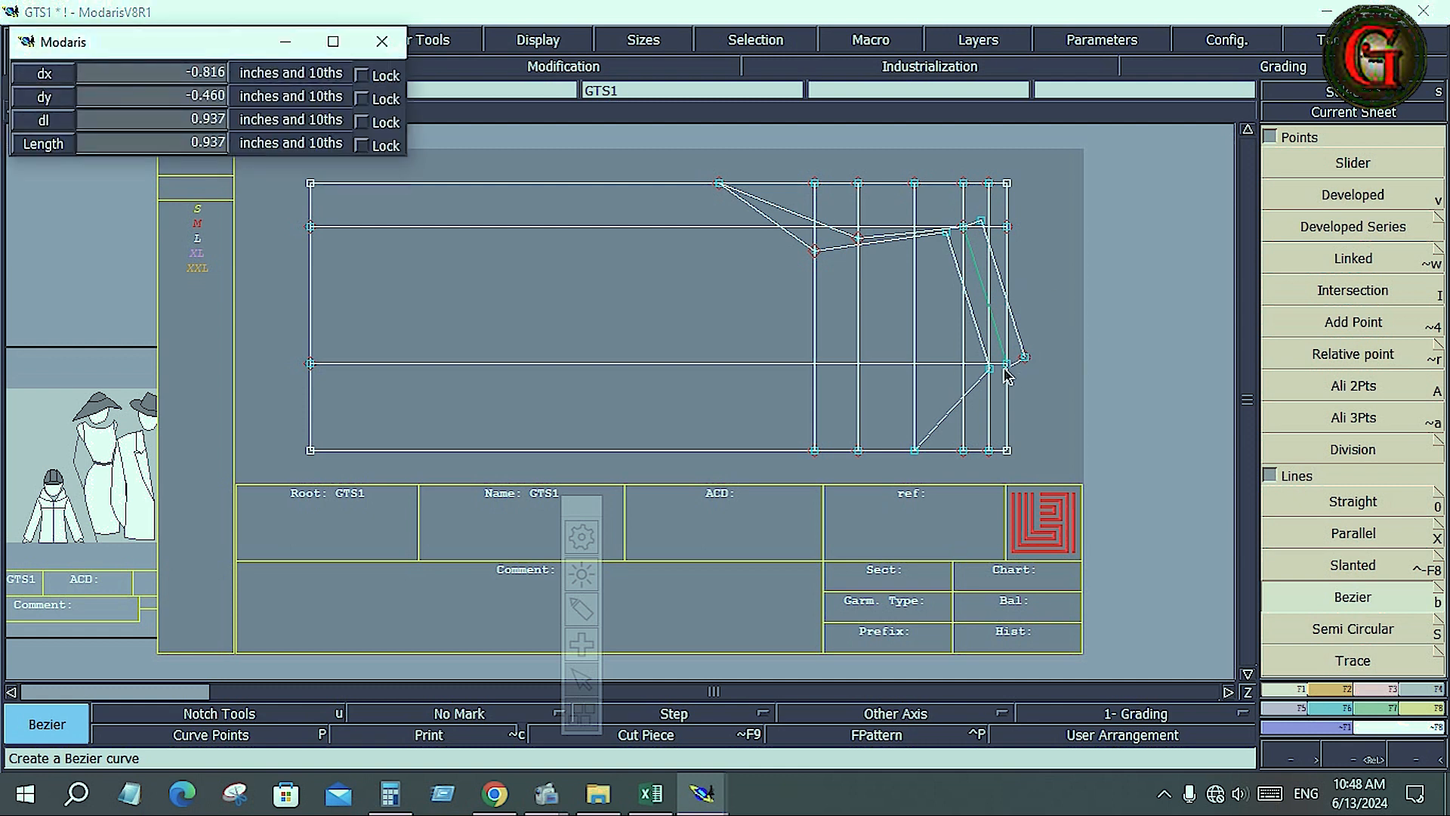
pyautogui.click(991, 451)
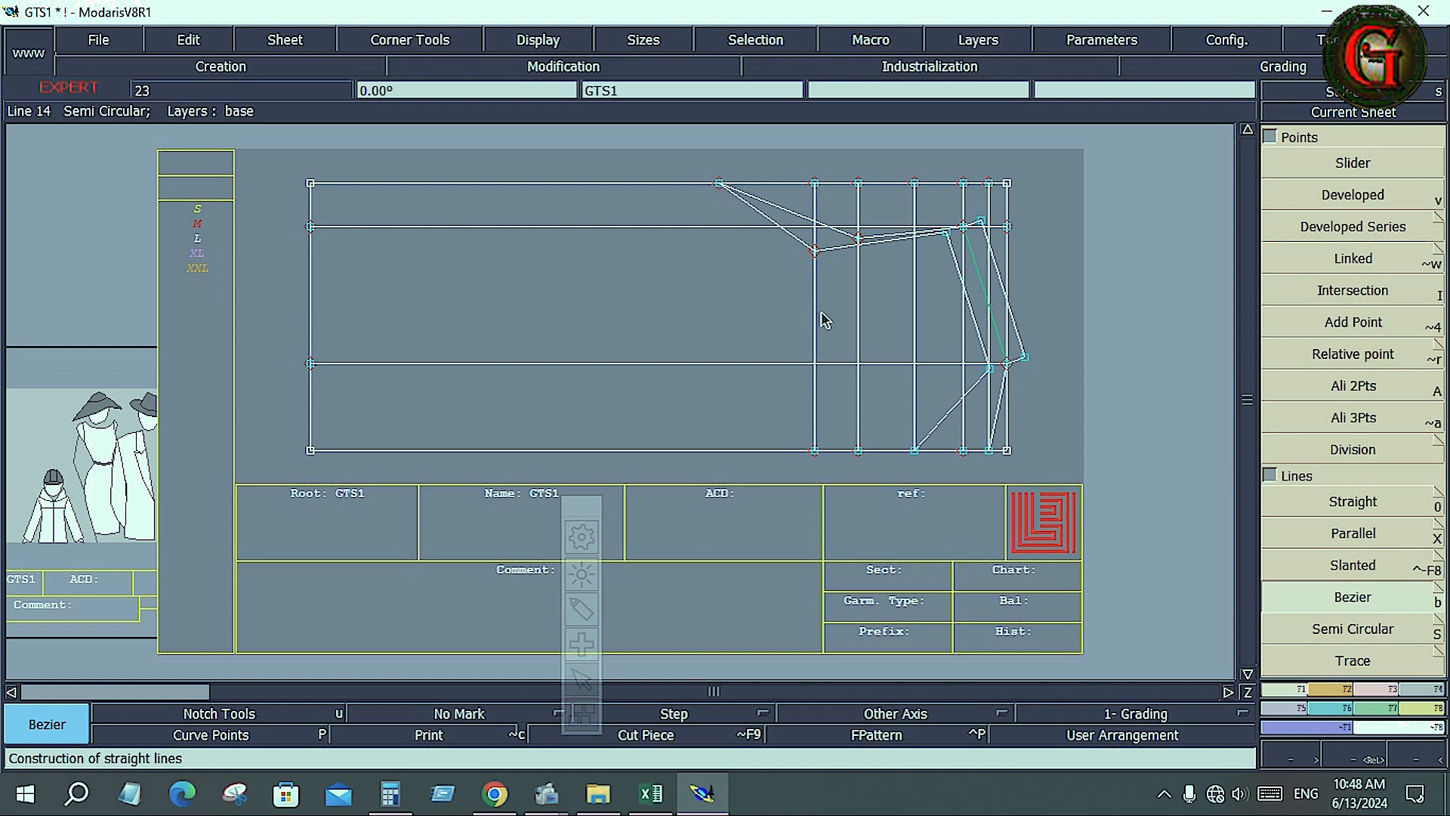
# - Delete the three vertical construction lines marking the front neck drop, back neck drop and shoulder slope levels
pyautogui.press('Return')
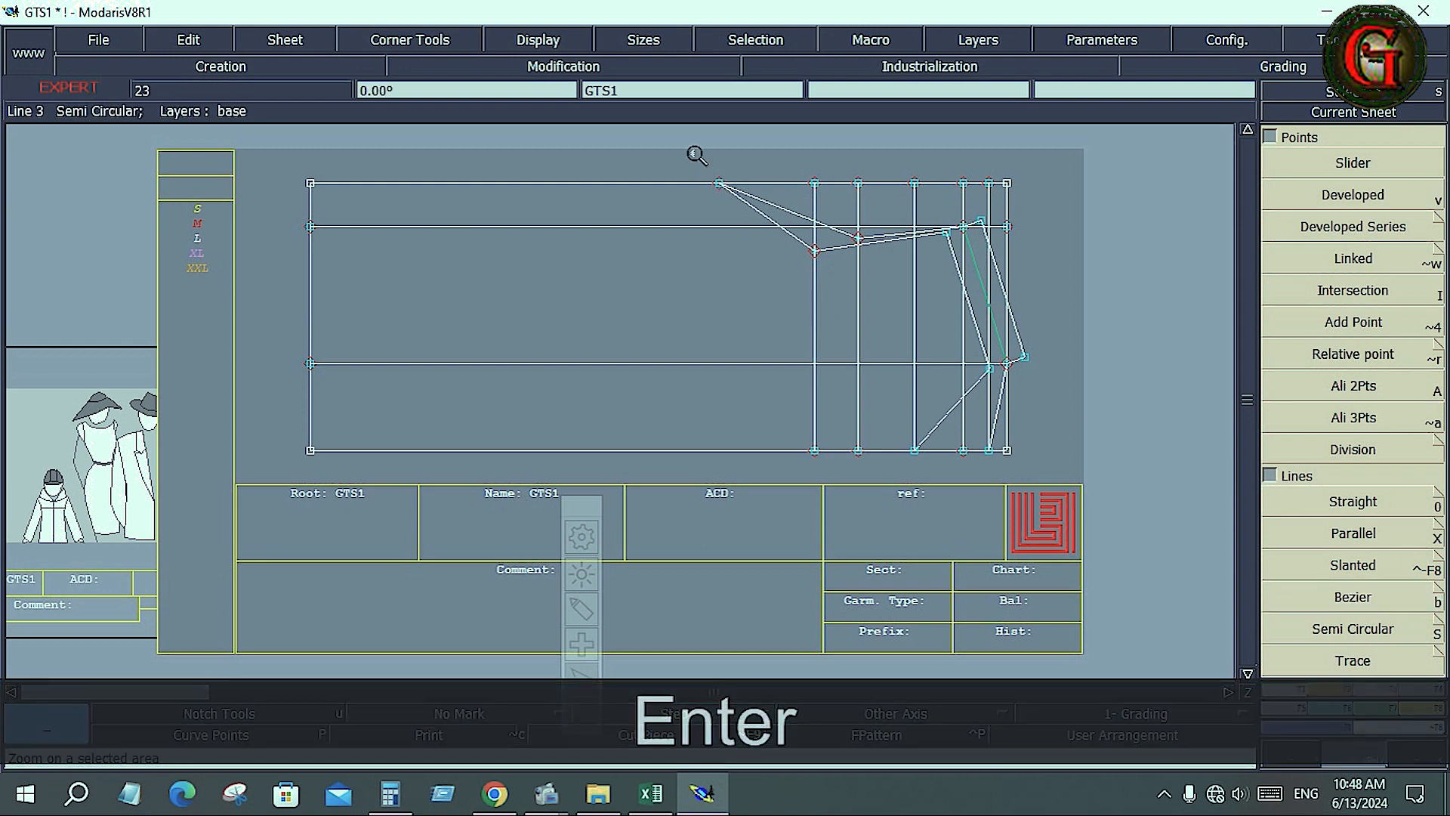
pyautogui.moveTo(1050, 496); pyautogui.dragTo(1024, 465)
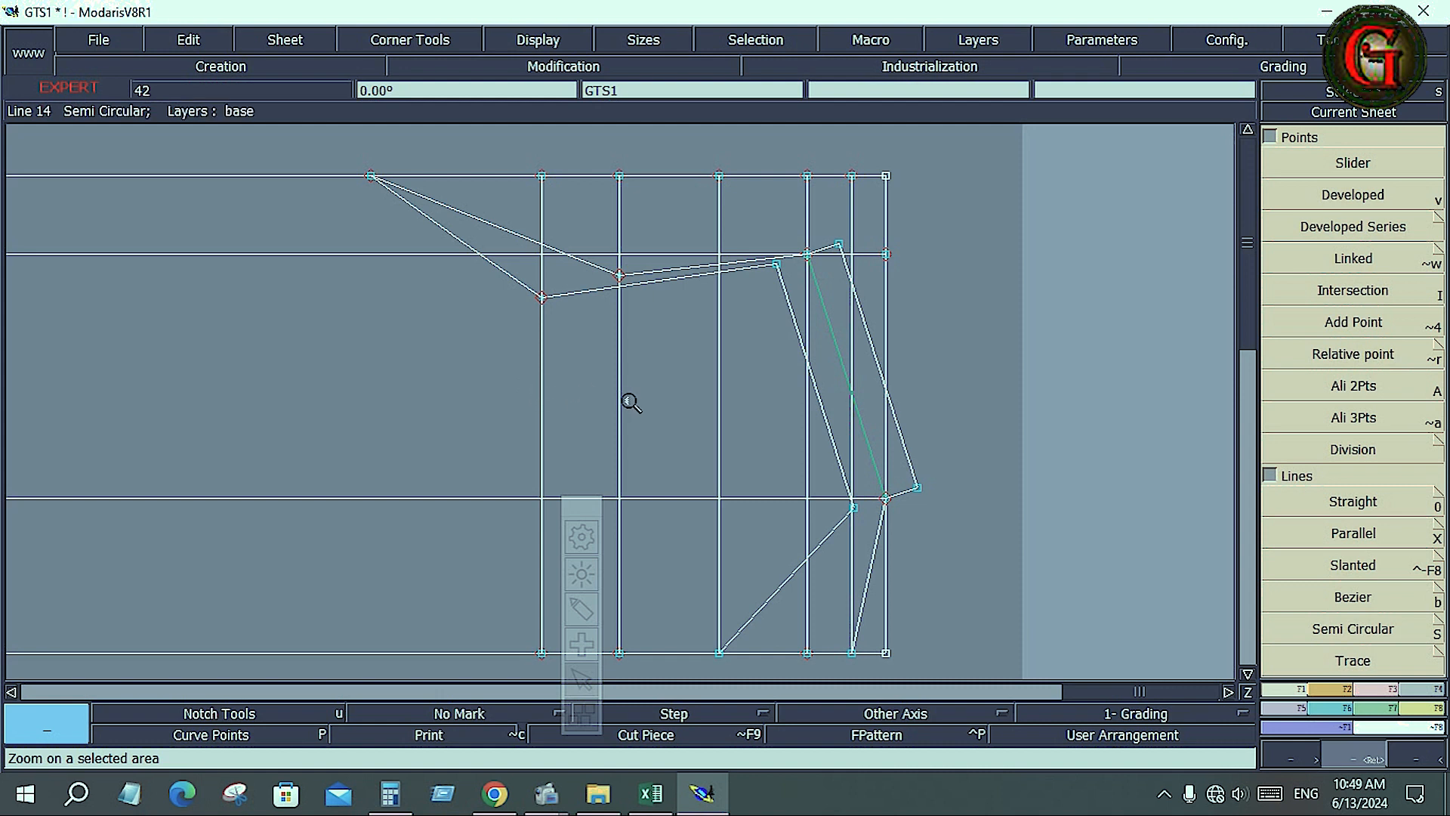
pyautogui.press('Delete')
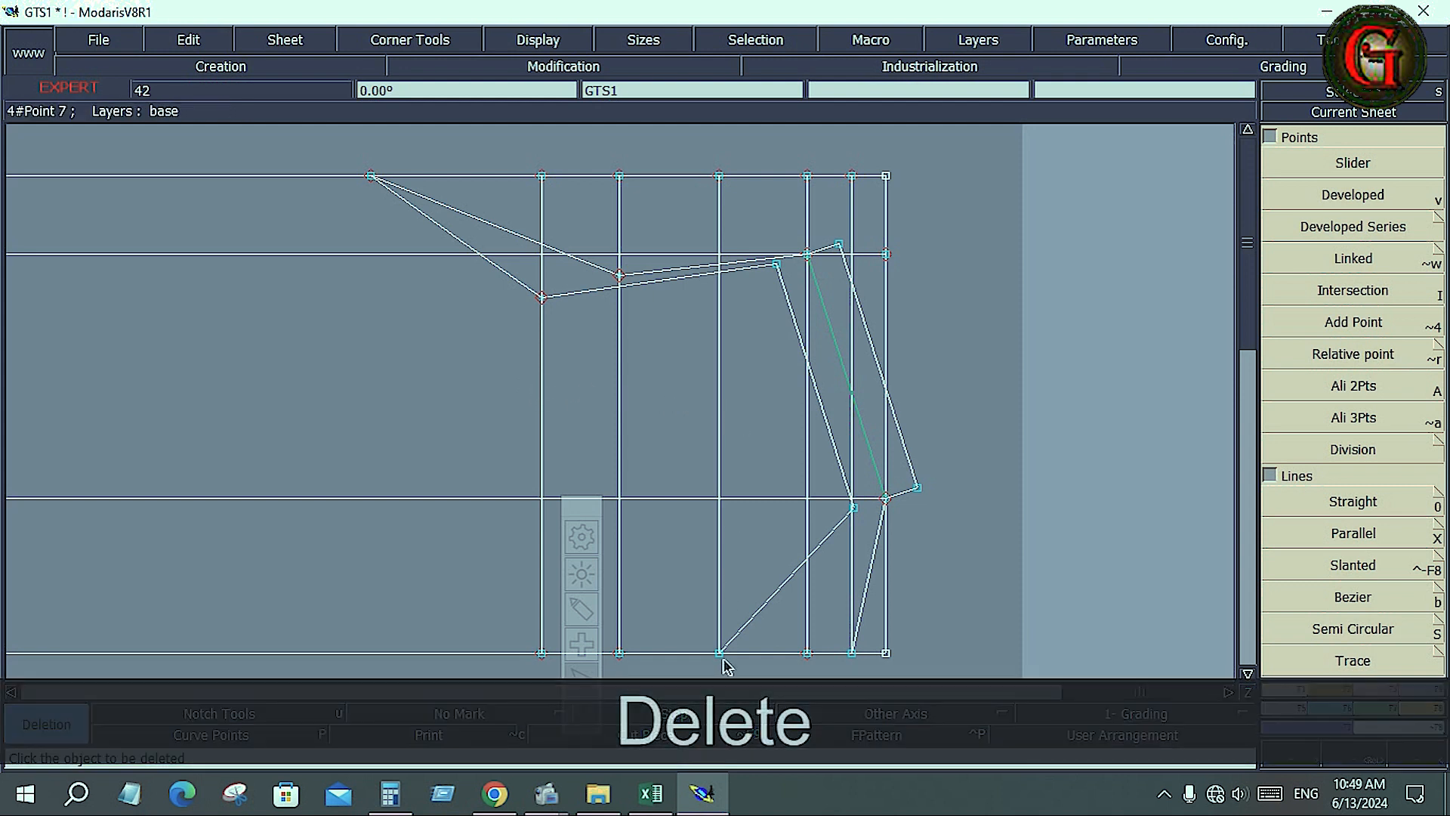
pyautogui.click(721, 483)
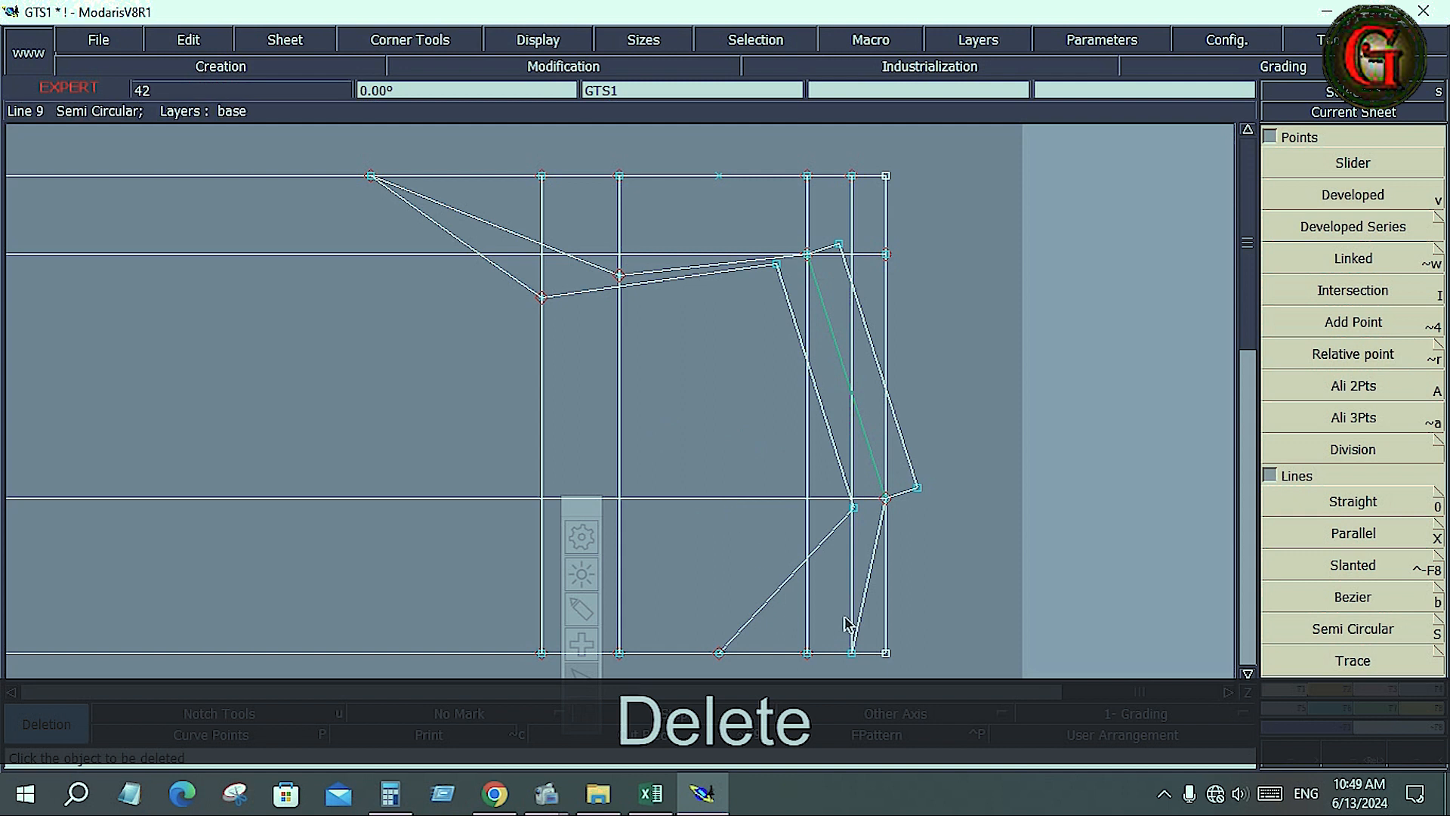
pyautogui.click(853, 587)
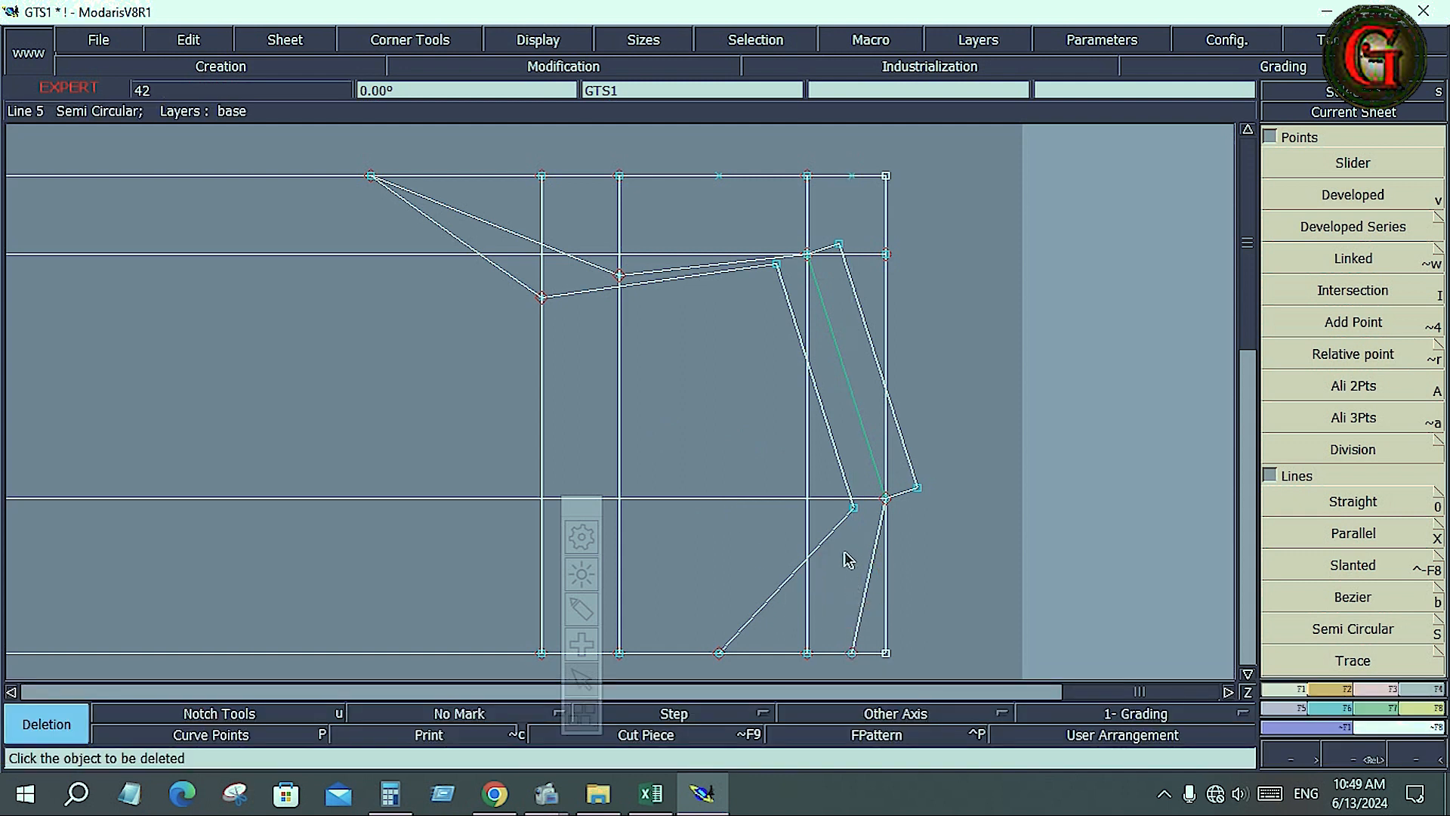
pyautogui.click(809, 446)
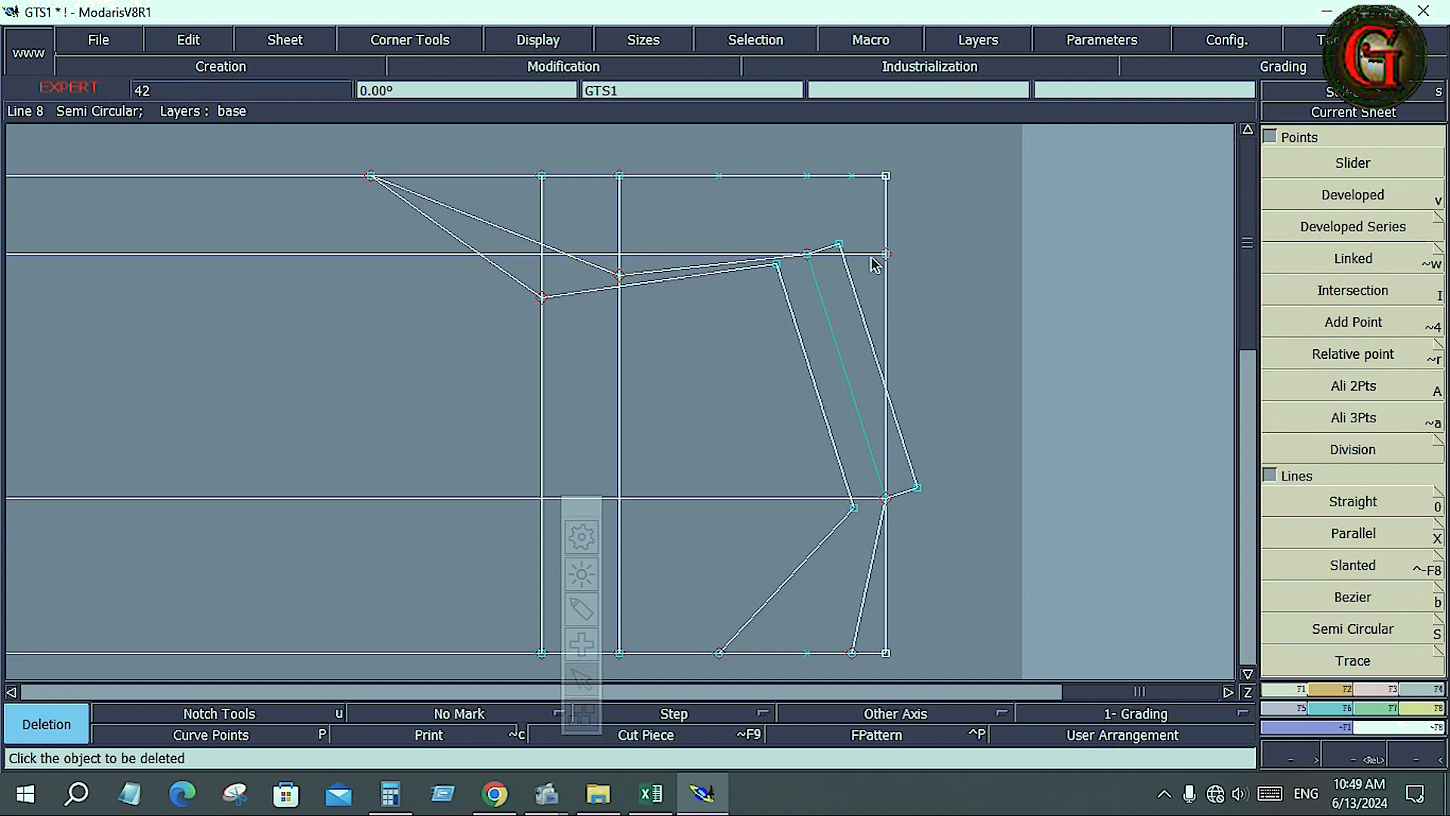
# - Delete the two inner horizontal construction lines, the vertical line at the shoulder end, and the leftover marker points around the neck and armhole
pyautogui.click(694, 256)
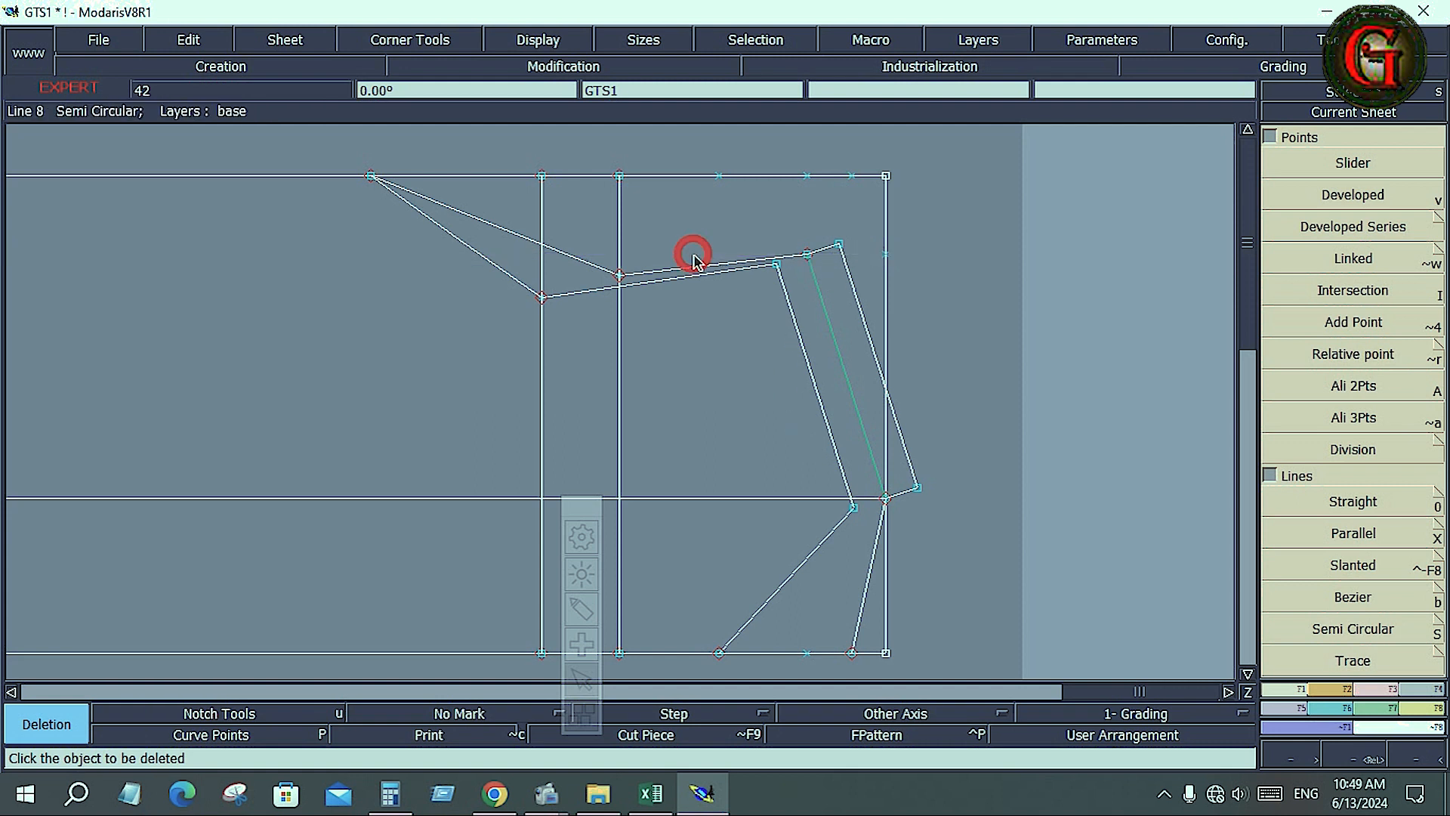
pyautogui.moveTo(672, 155); pyautogui.dragTo(865, 227)
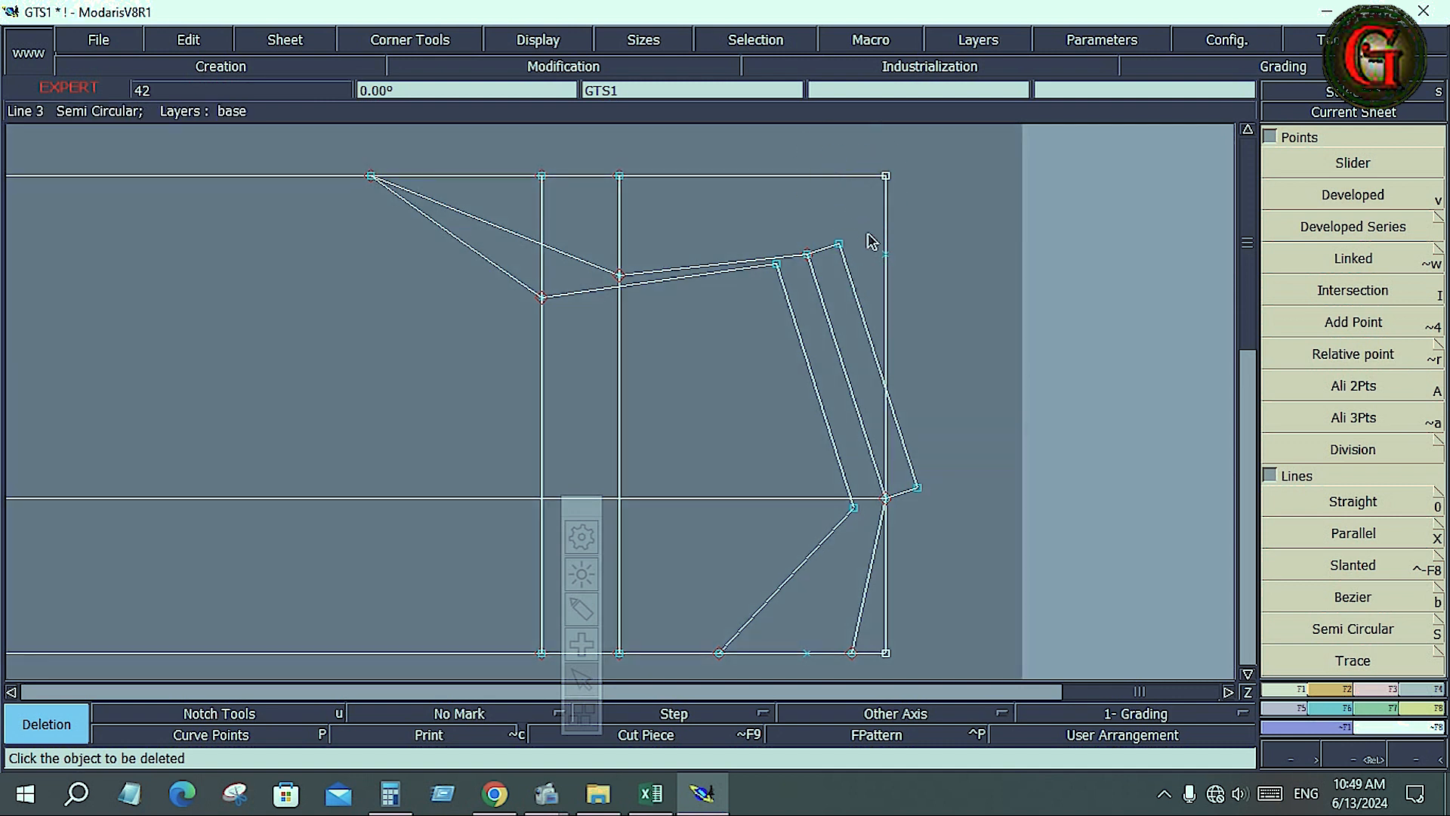
pyautogui.click(886, 268)
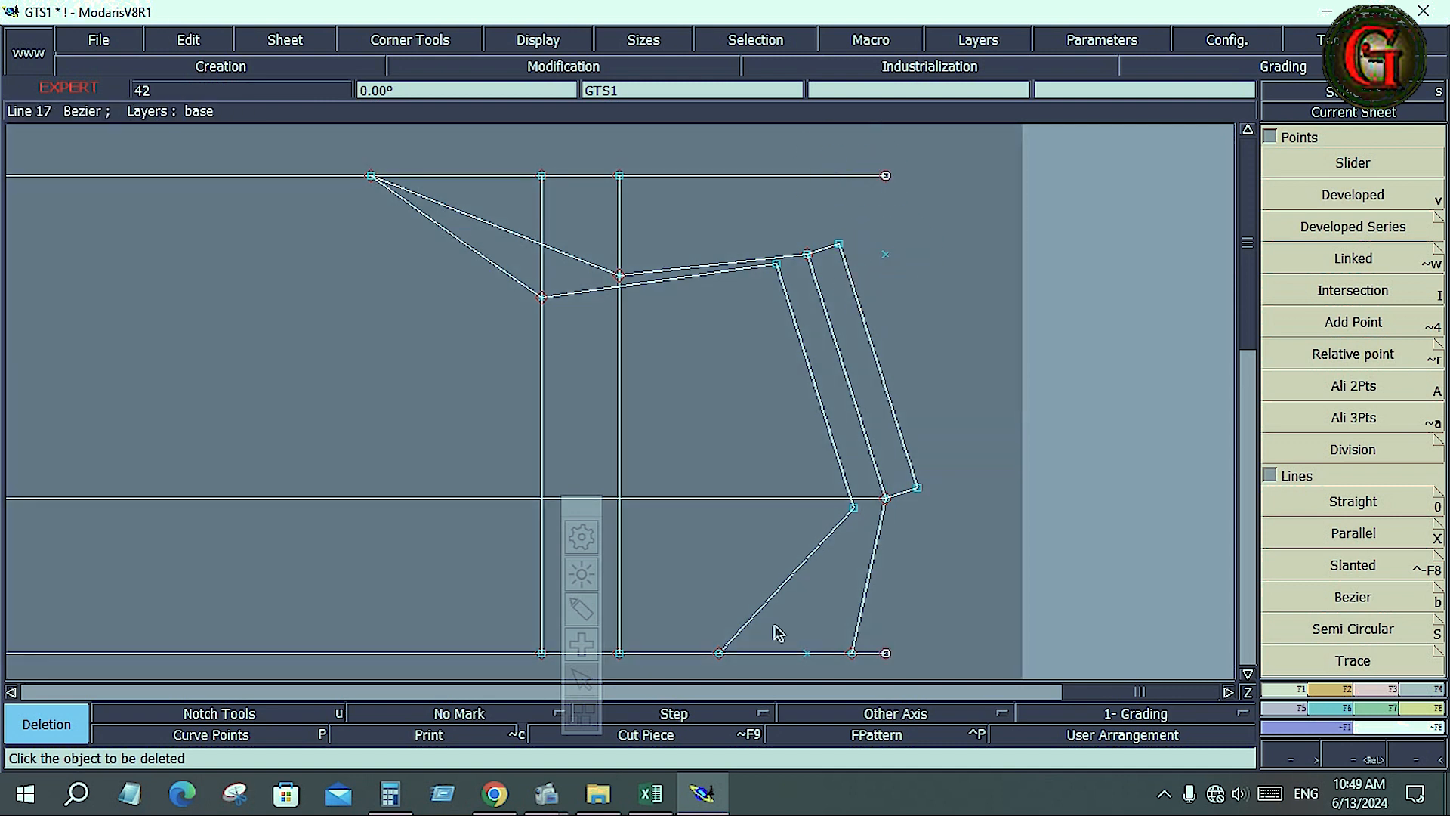
pyautogui.click(809, 653)
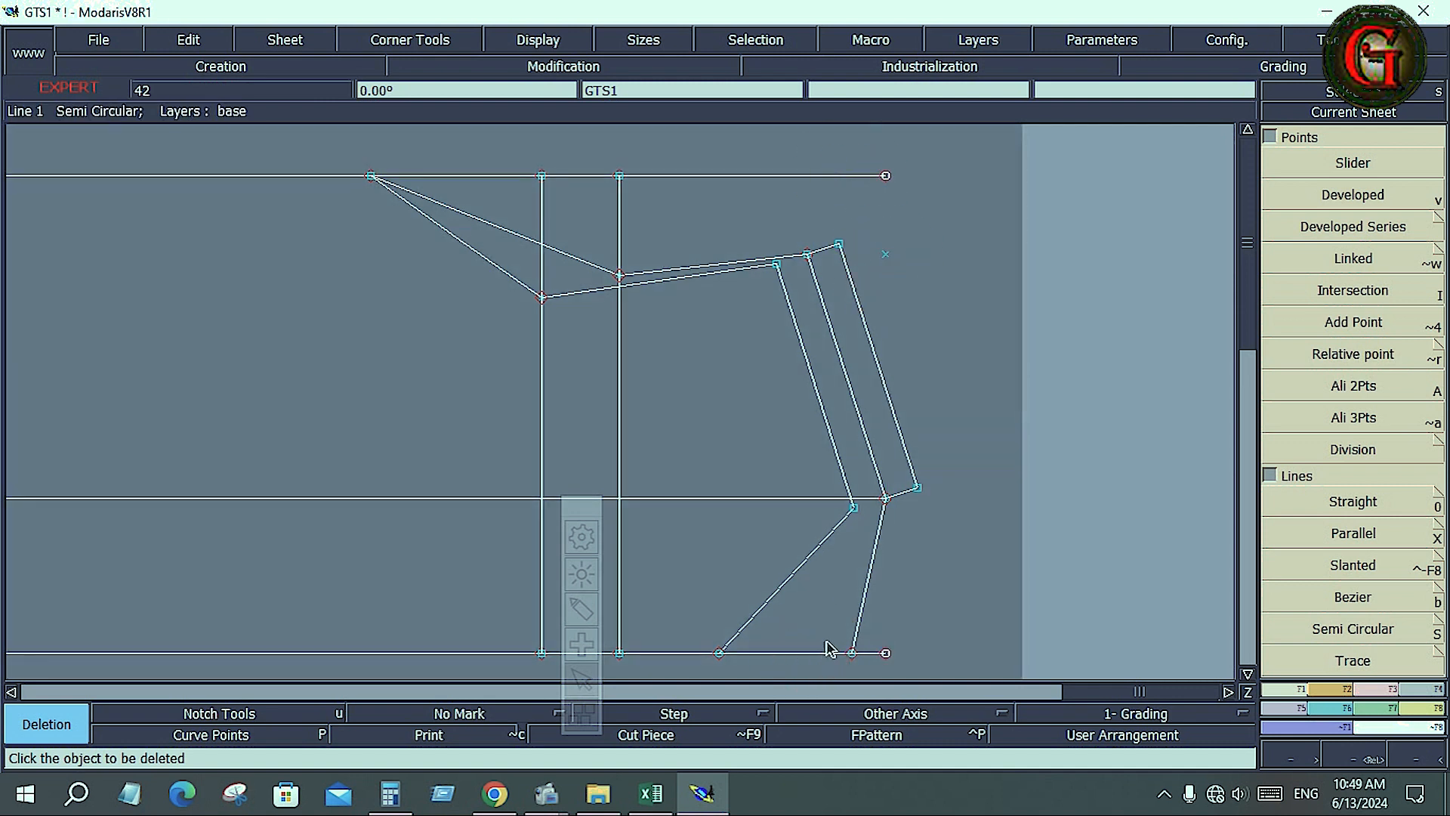
pyautogui.click(885, 255)
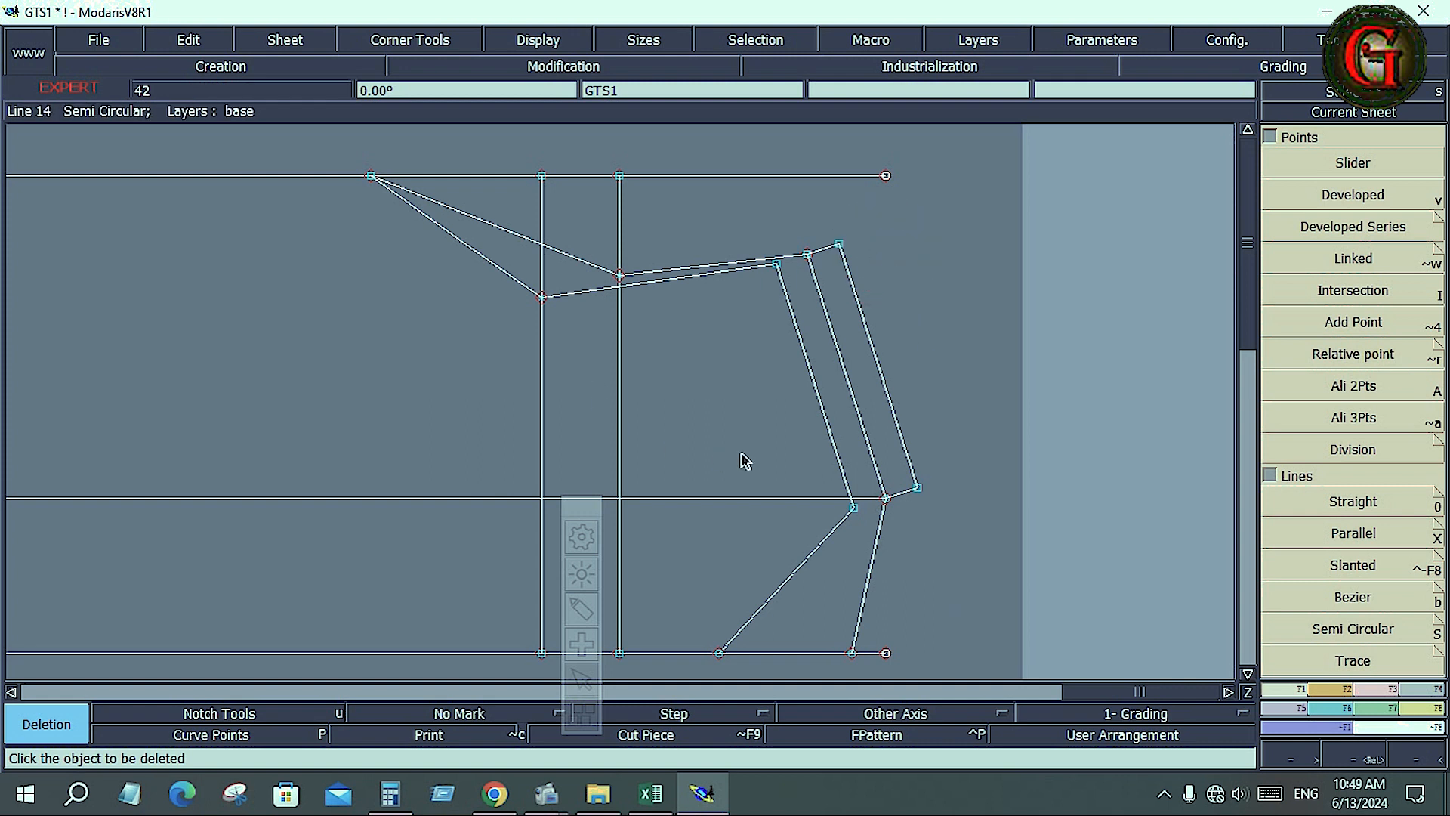
pyautogui.click(682, 499)
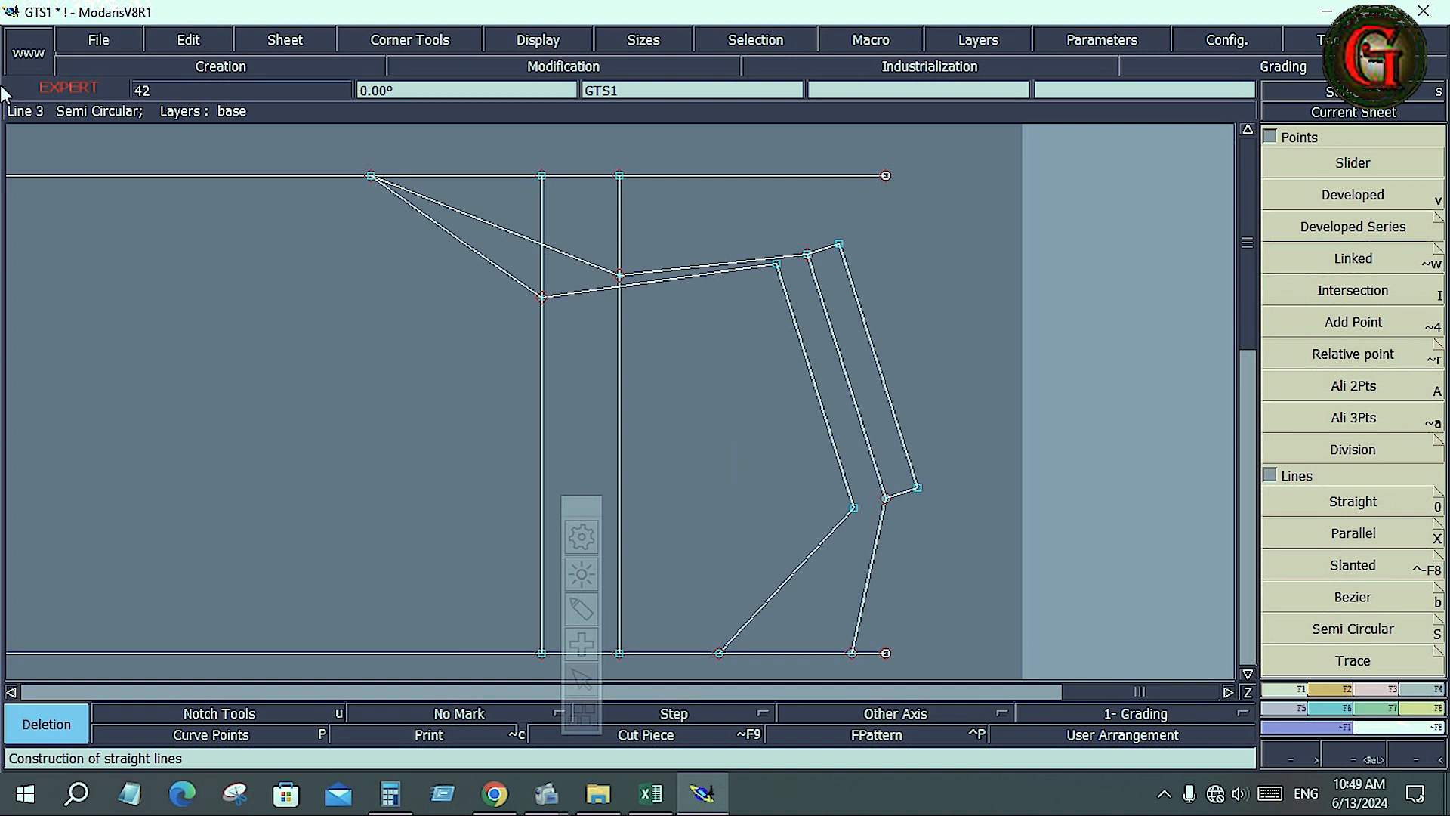
# - Save the model over the existing GTS1 file
pyautogui.click(90, 37)
pyautogui.click(111, 130)
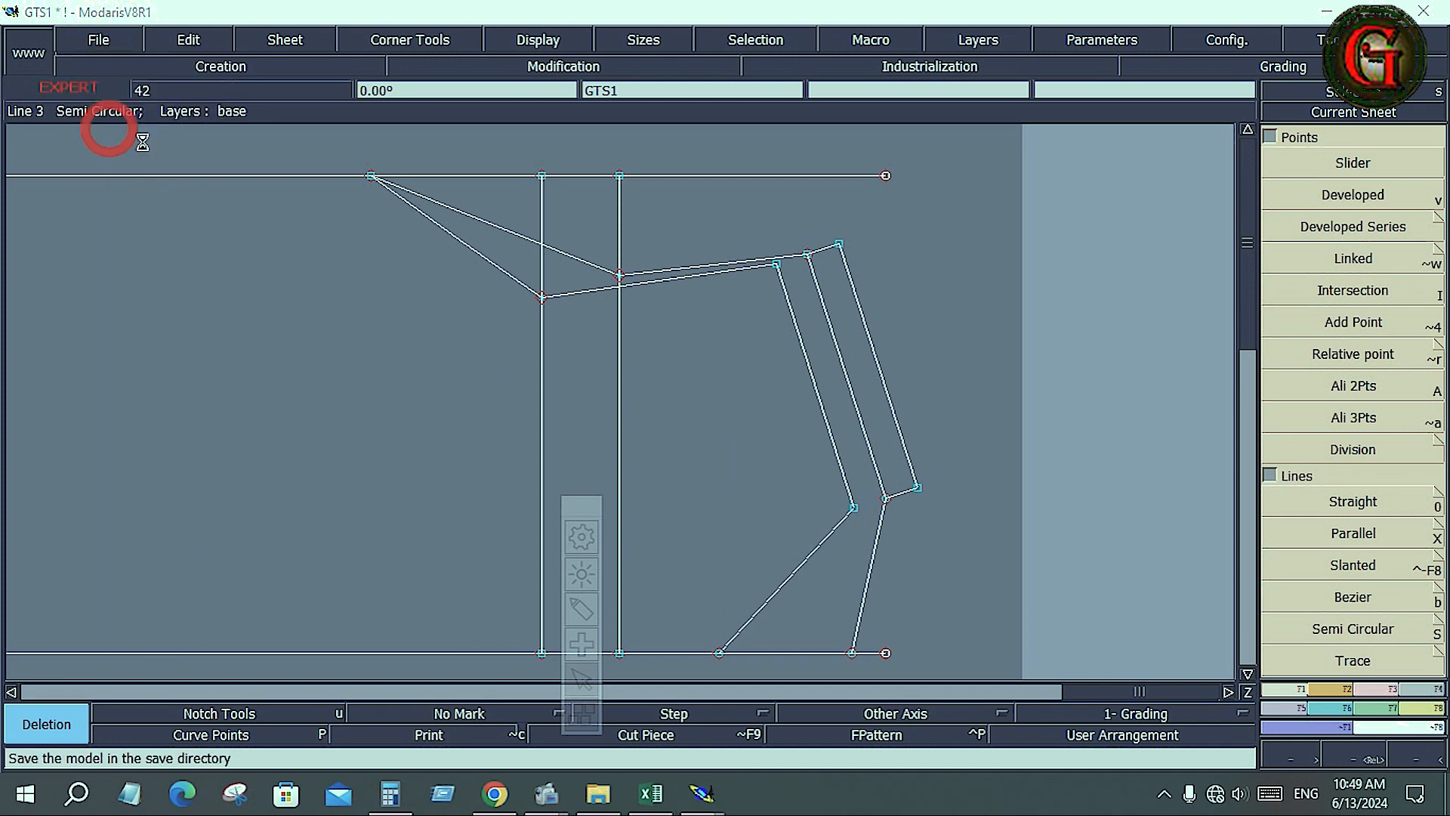
pyautogui.click(618, 527)
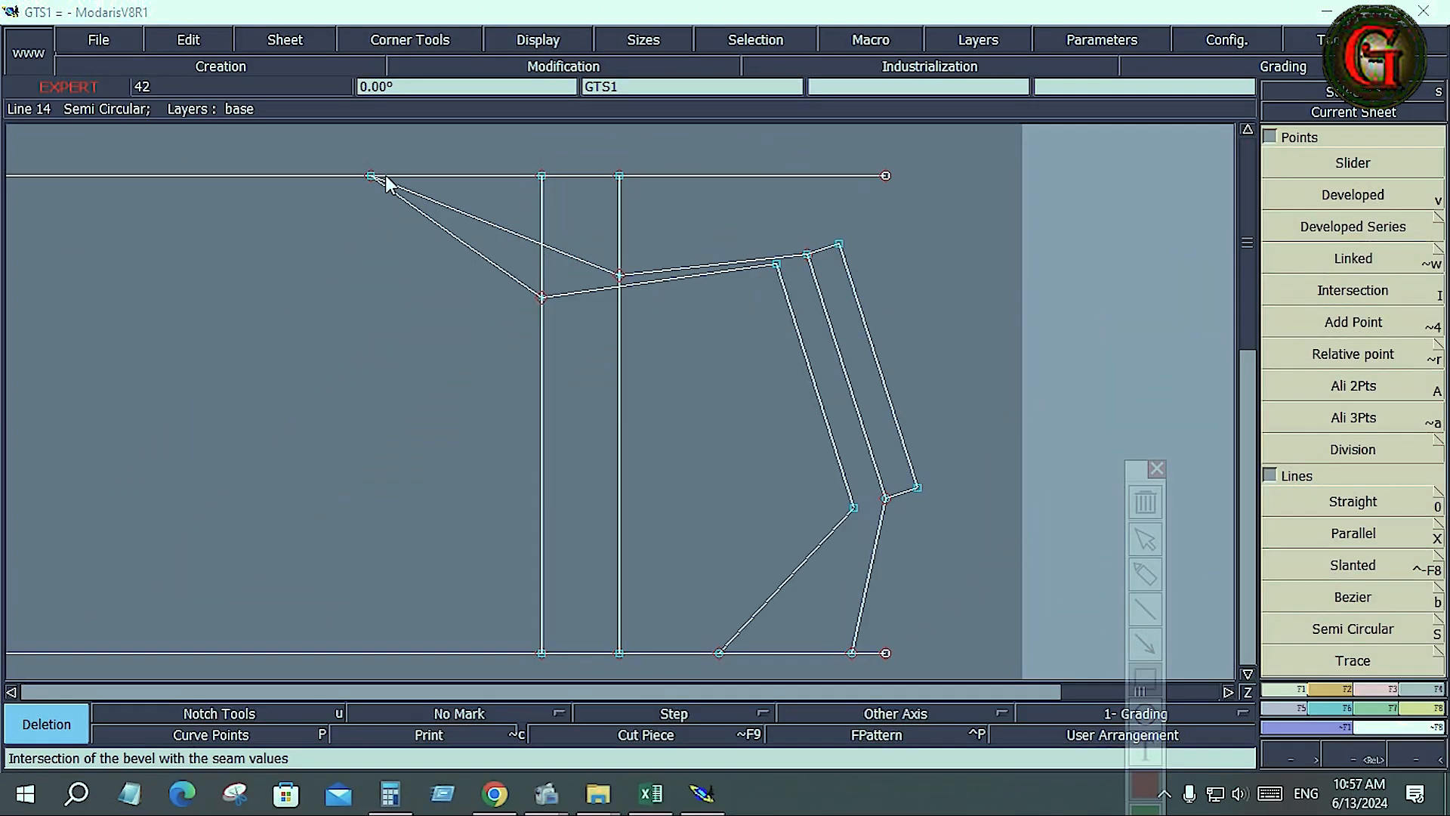
pyautogui.moveTo(324, 144); pyautogui.dragTo(960, 676)
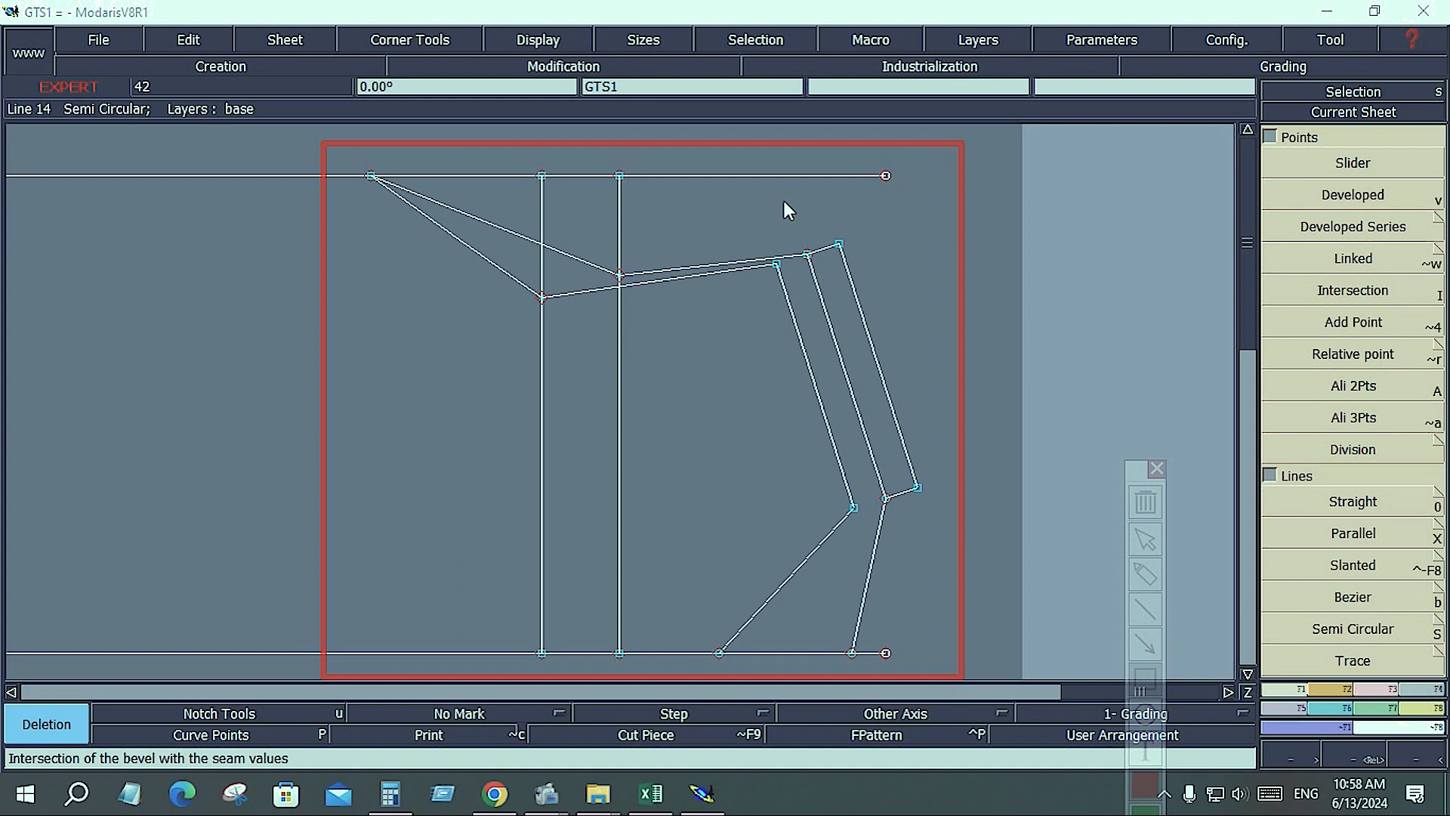
pyautogui.press('Escape')
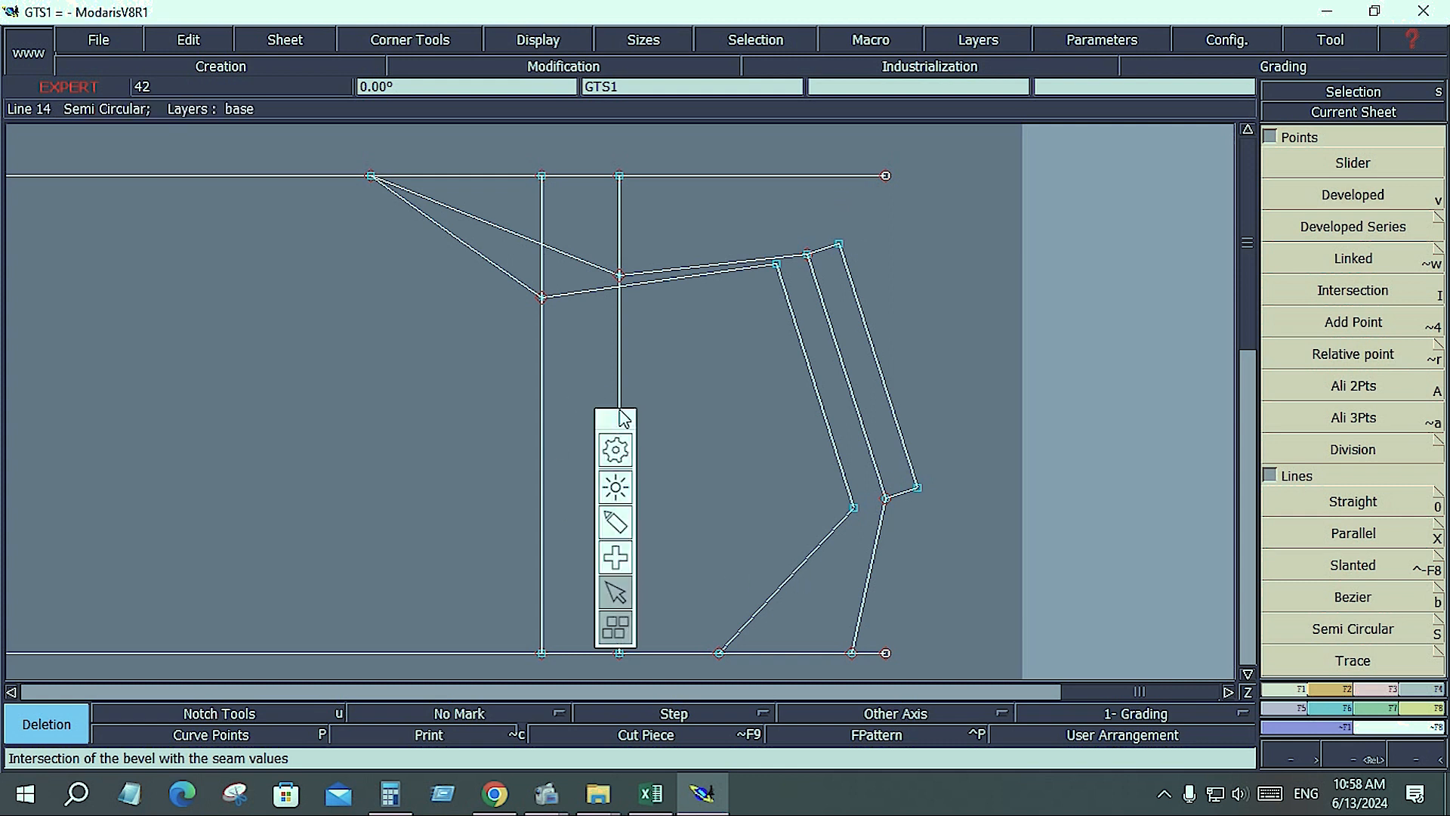
pyautogui.moveTo(618, 419); pyautogui.dragTo(428, 420)
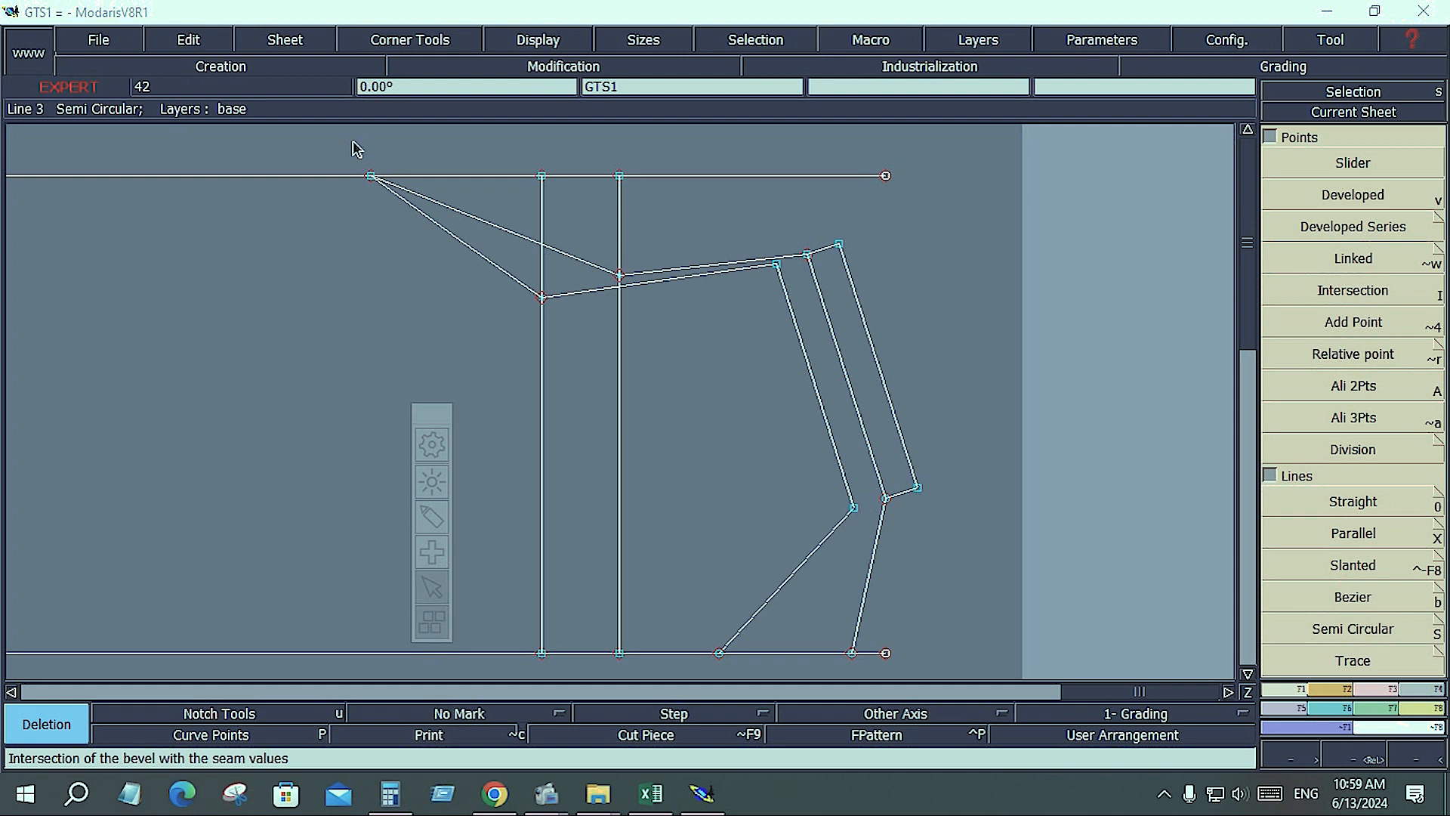
pyautogui.click(351, 144)
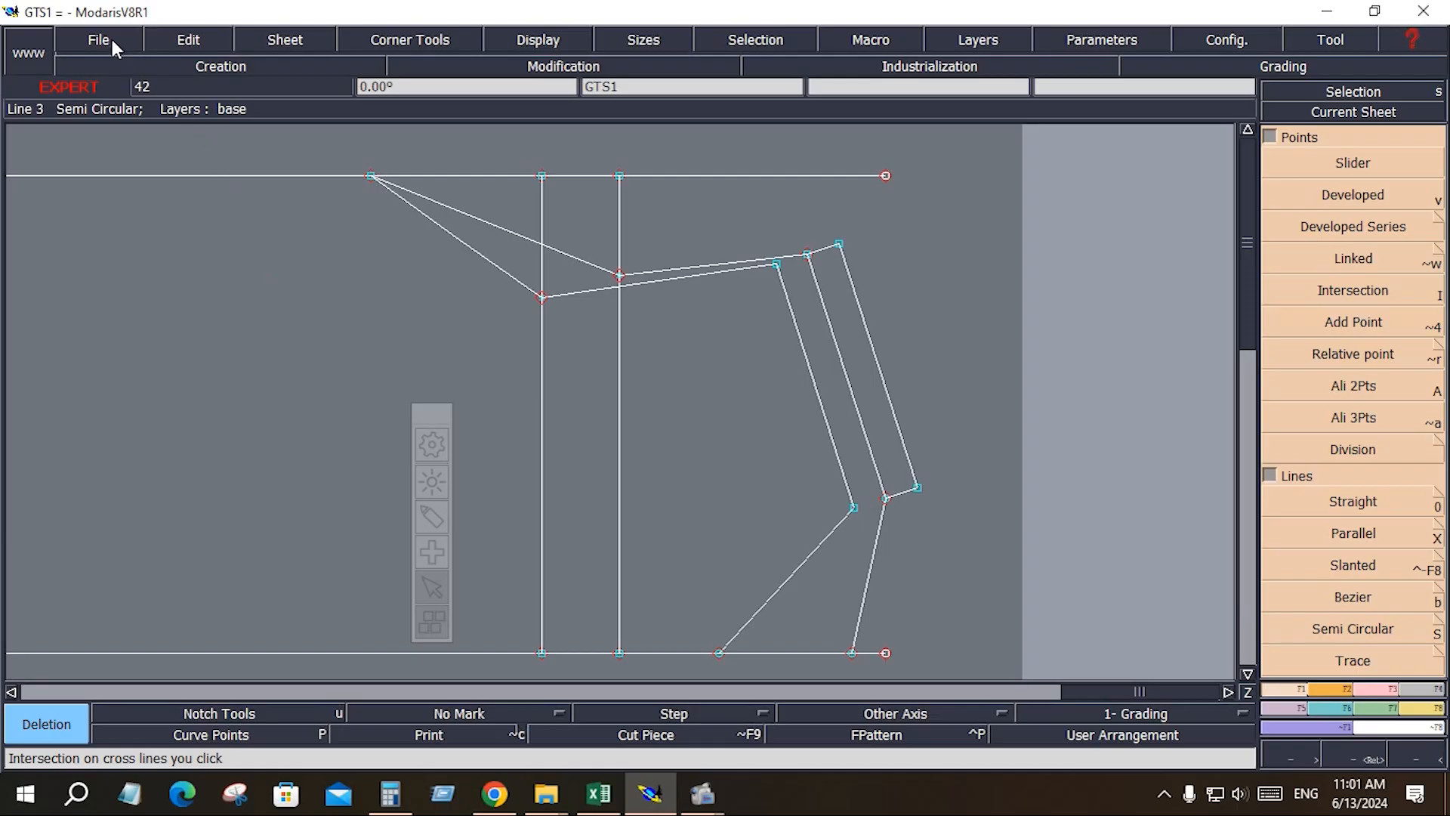
# - Save the GTS1 model once more, accepting the overwrite of GTS1.mdl in the BTS1 folder
pyautogui.click(112, 42)
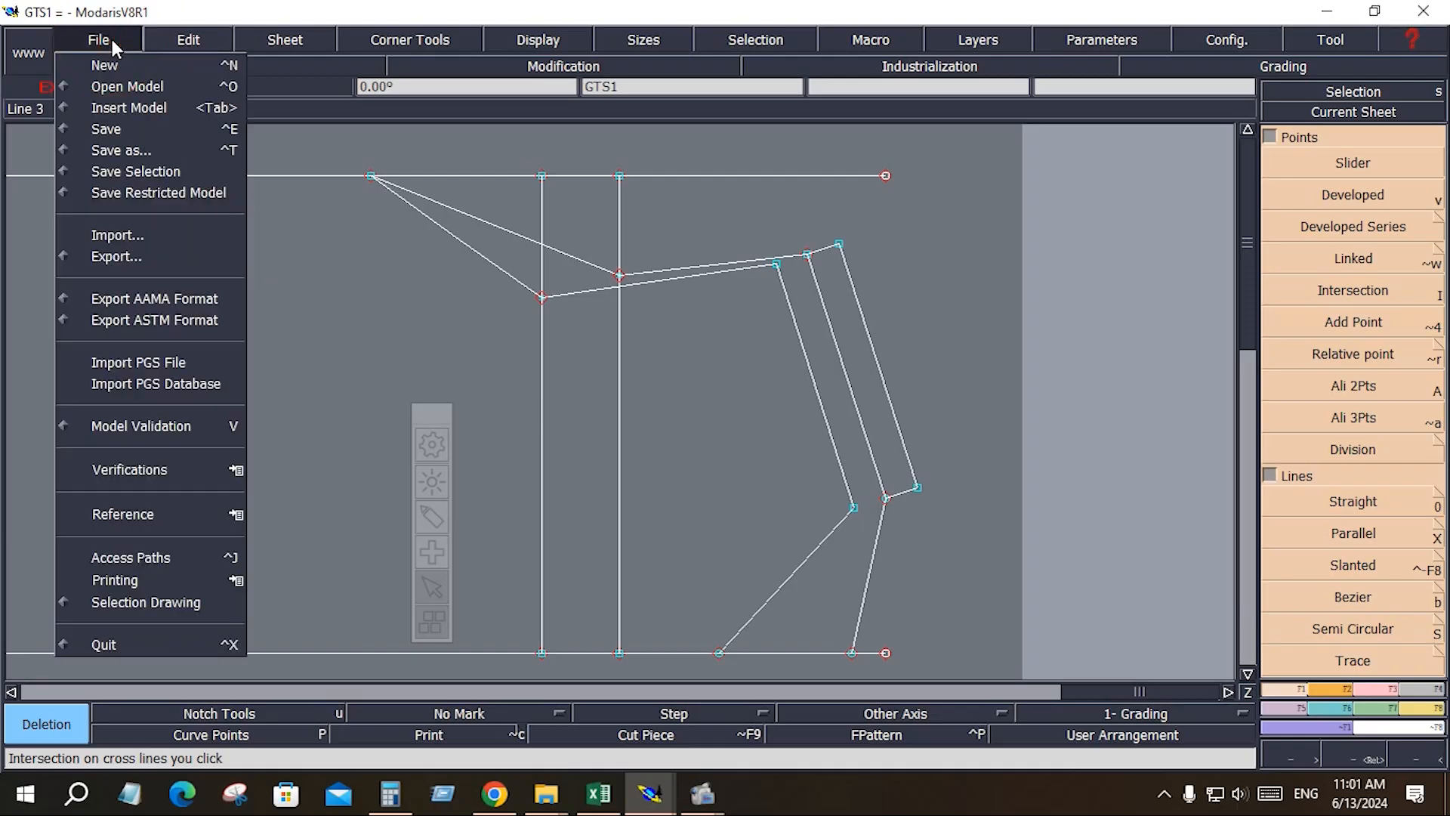
pyautogui.click(106, 130)
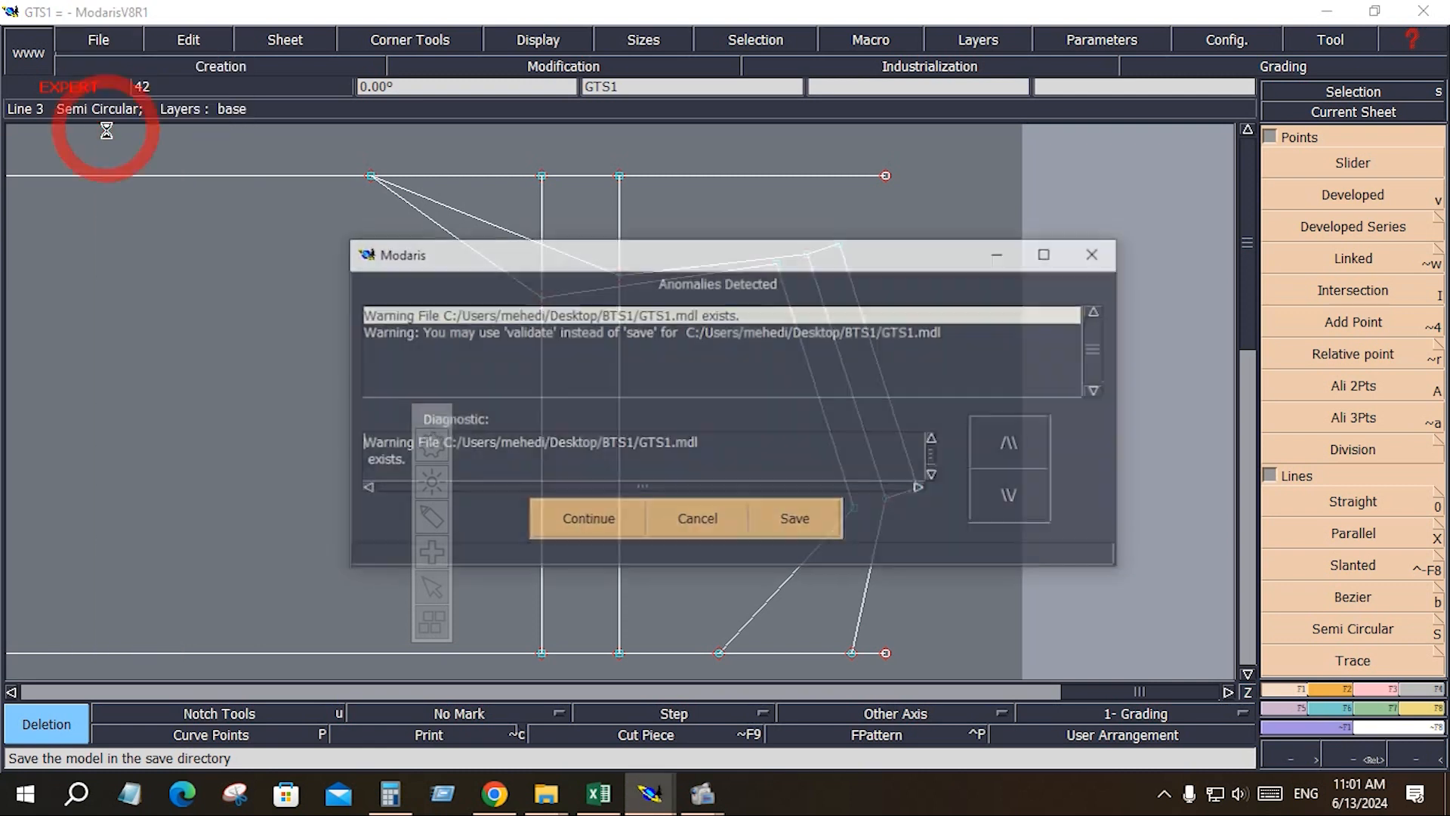
pyautogui.click(594, 530)
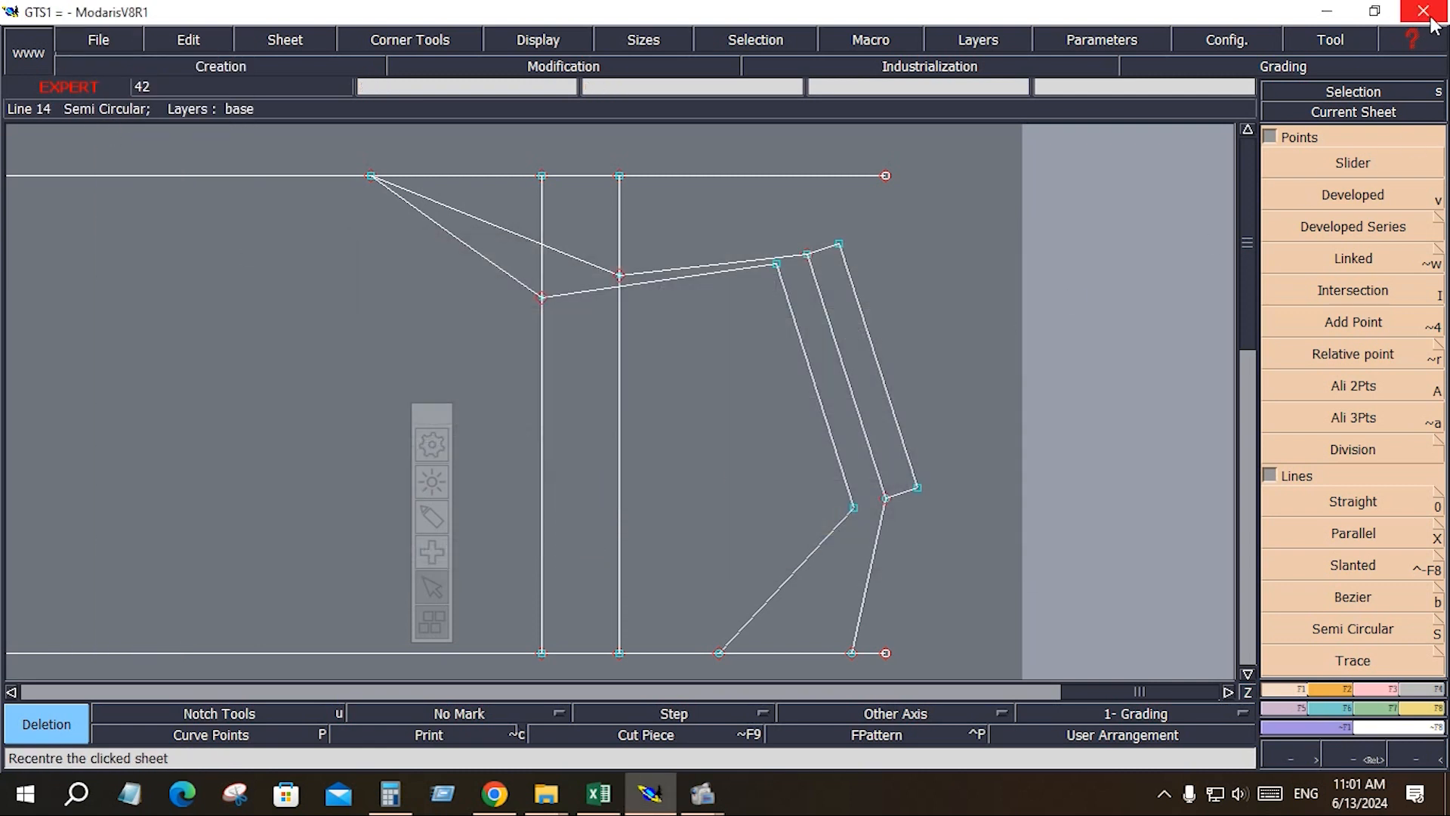
# - Switch to the JACKET measurement workbook in Excel, save it and close it
pyautogui.click(590, 805)
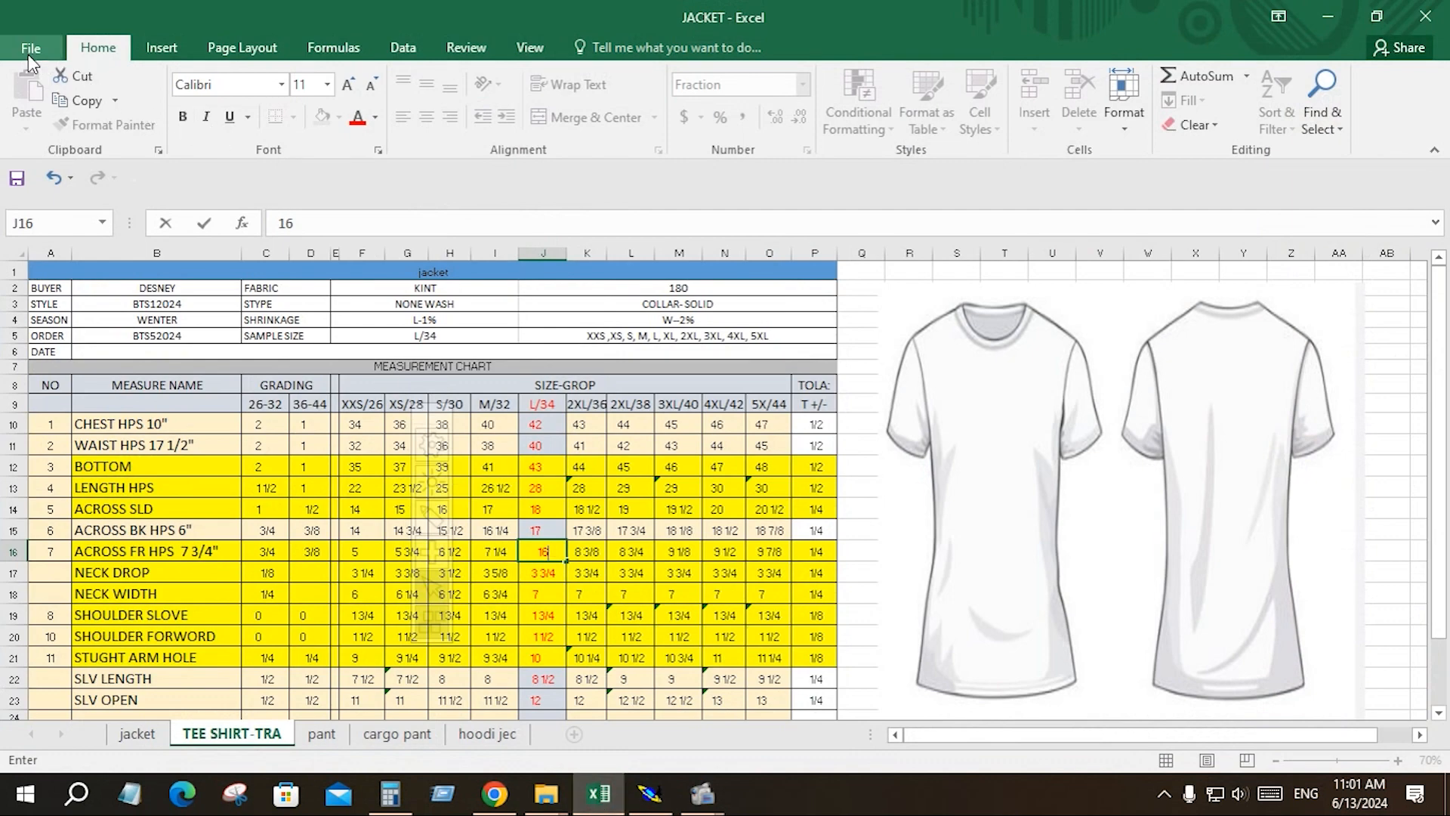
pyautogui.click(16, 178)
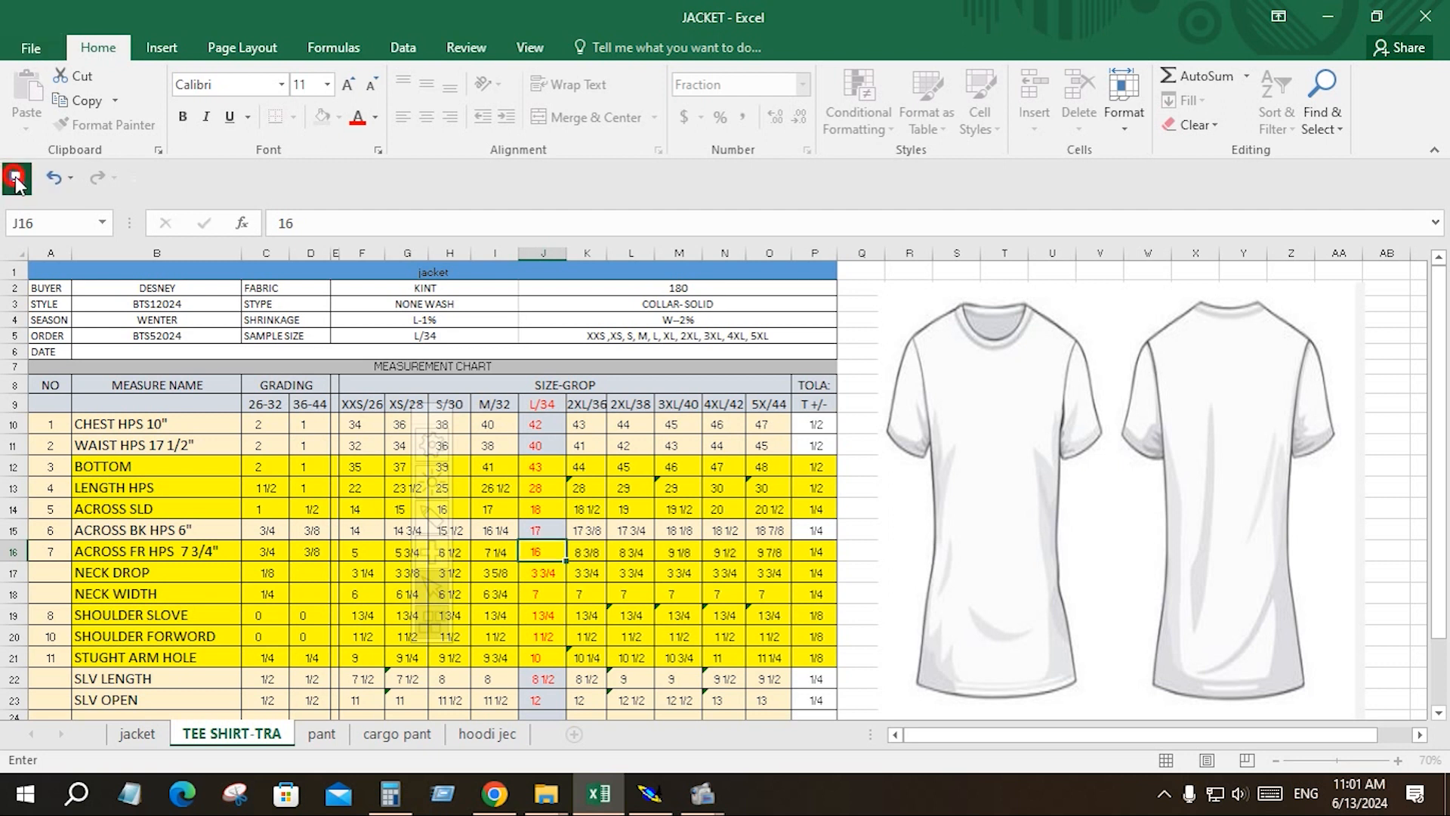
pyautogui.click(1423, 16)
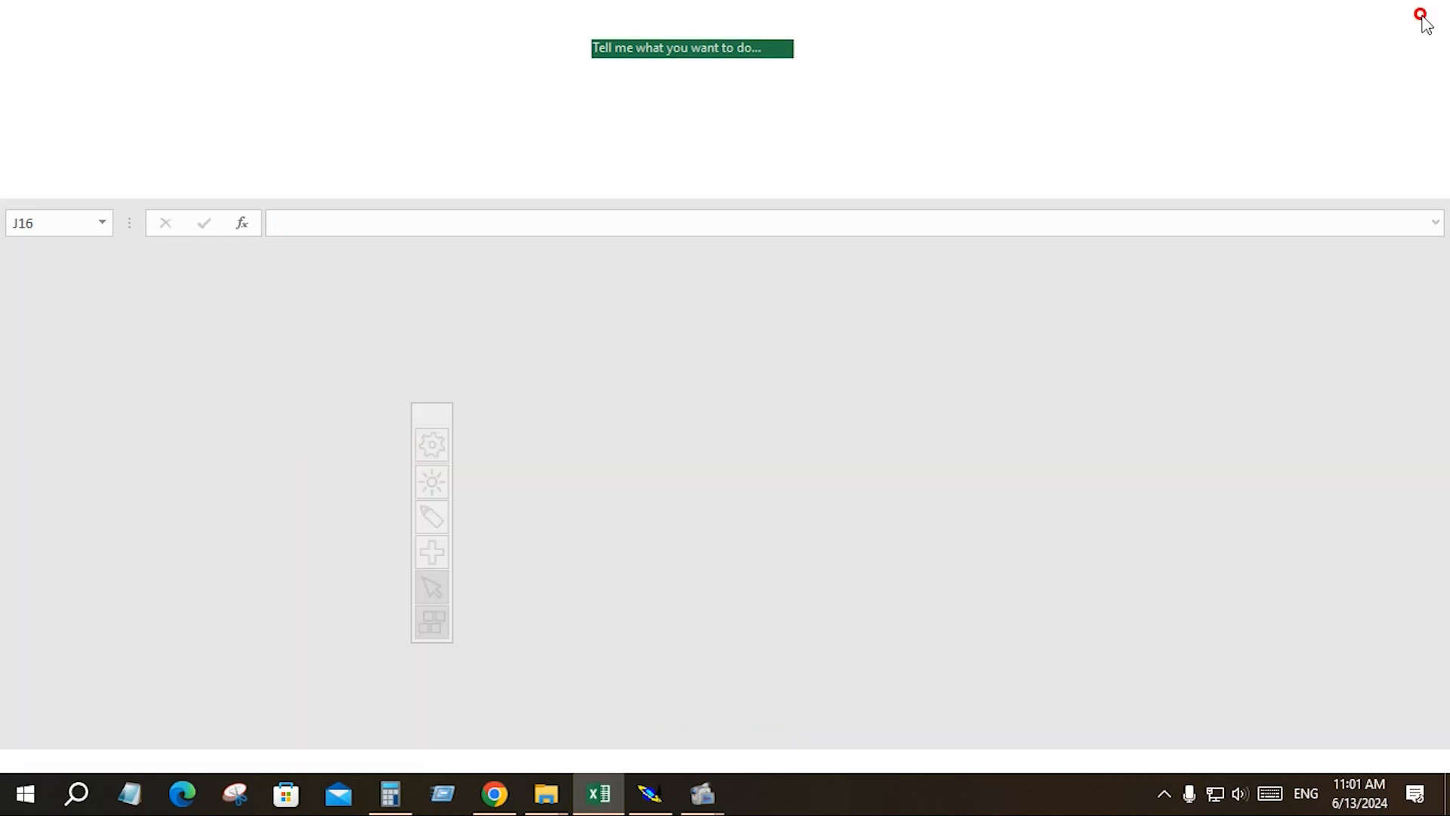
# - Quit Modaris and confirm closing the GTS1 model
pyautogui.click(1422, 11)
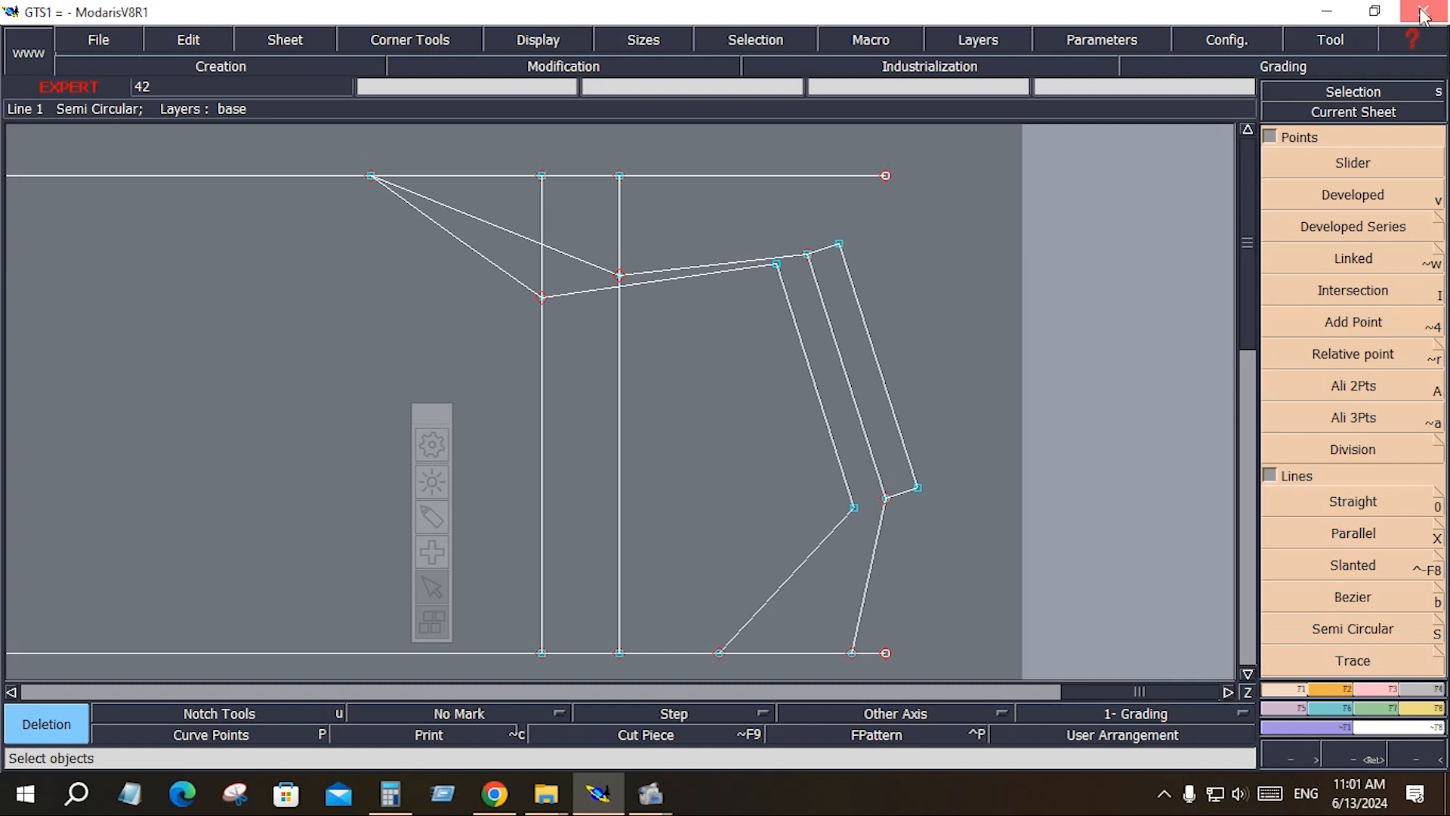
pyautogui.click(811, 453)
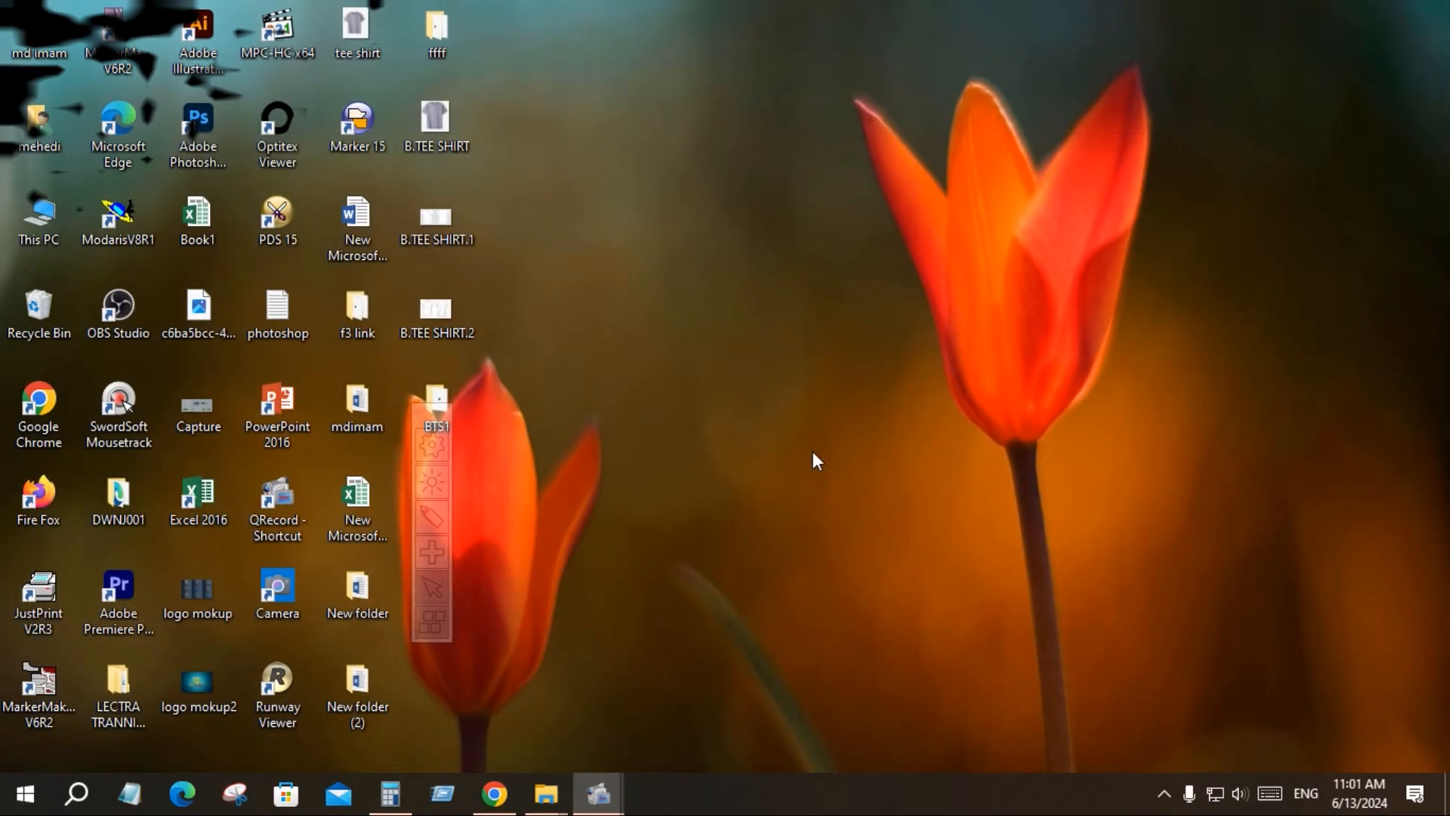